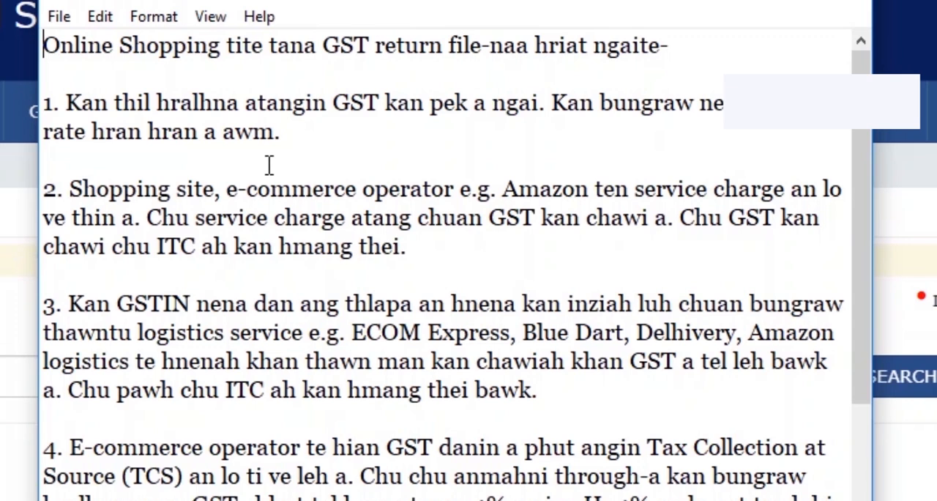
Step: Read through the notes on filing GST returns for online sales, including point 6 on downloading B2B and B2C sales
scroll(270, 165, "down", 1)
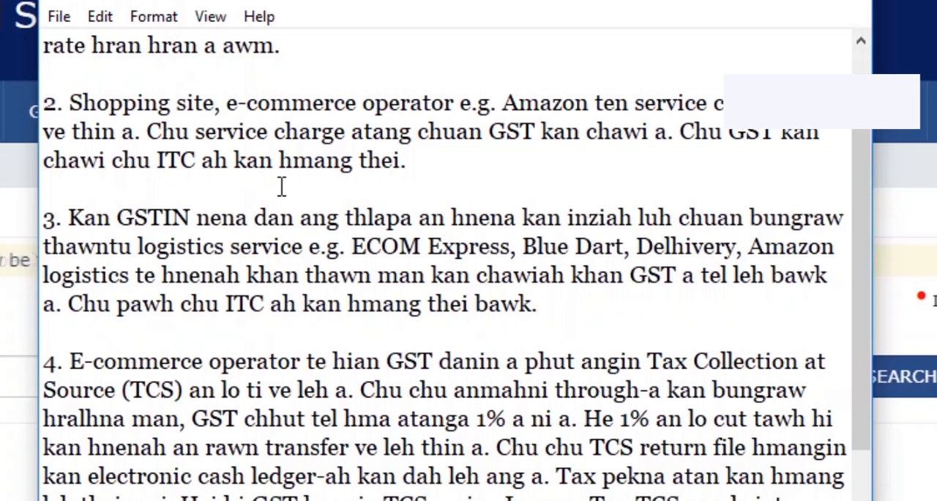
scroll(282, 187, "down", 1)
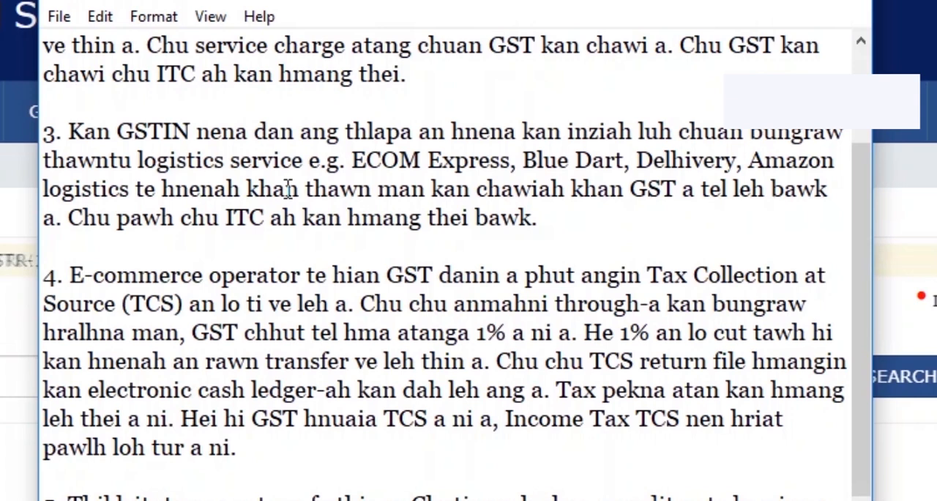
scroll(286, 189, "down", 2)
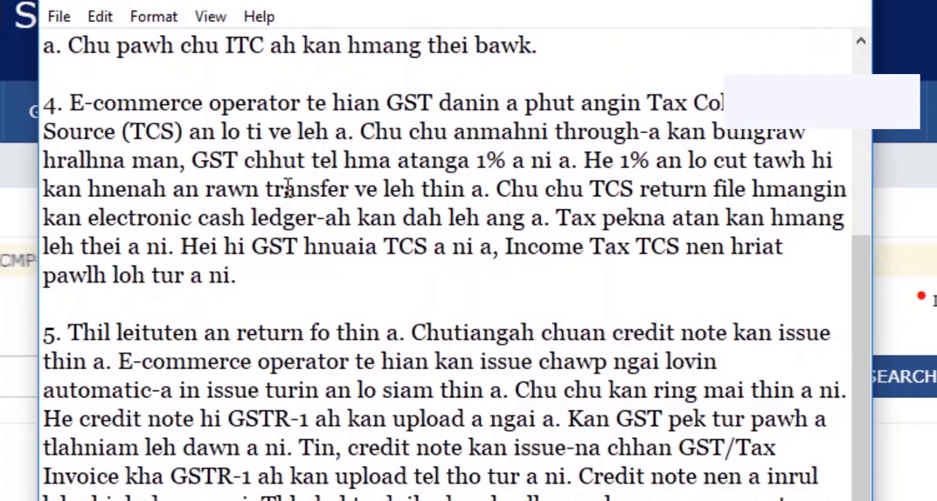
scroll(288, 189, "down", 1)
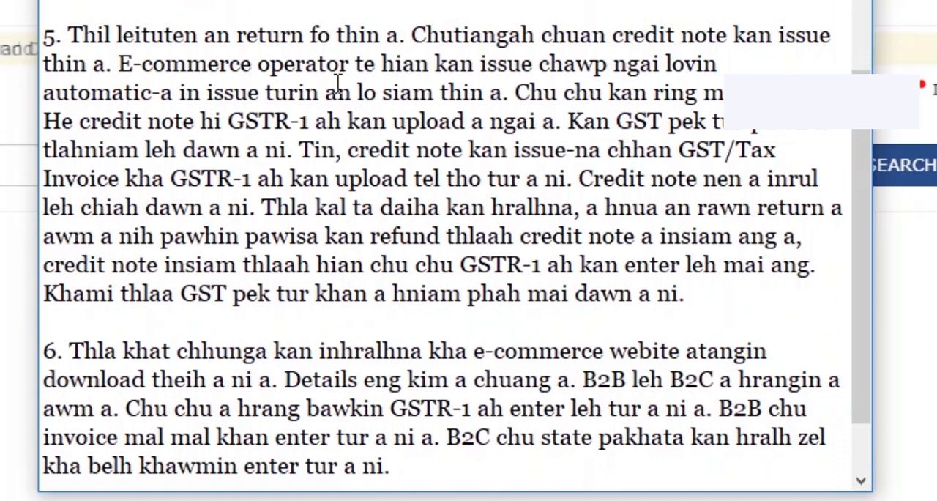
scroll(338, 82, "down", 1)
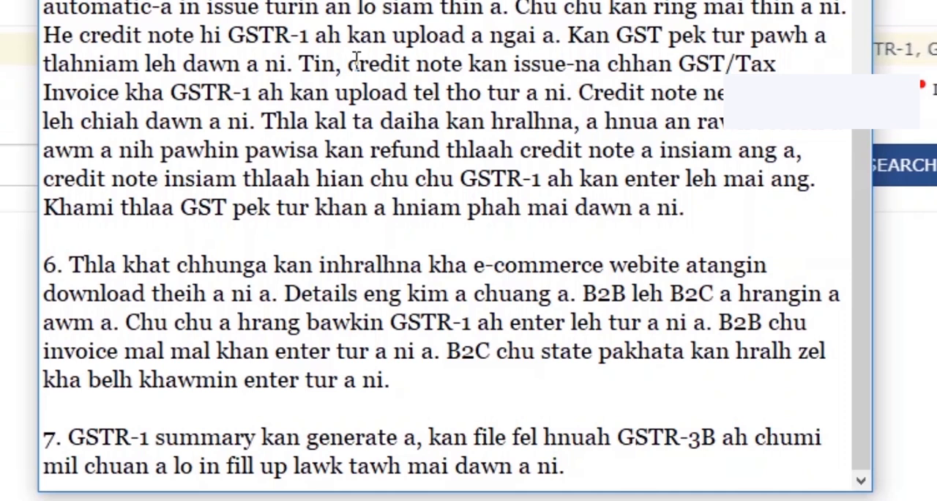
left_click(489, 351)
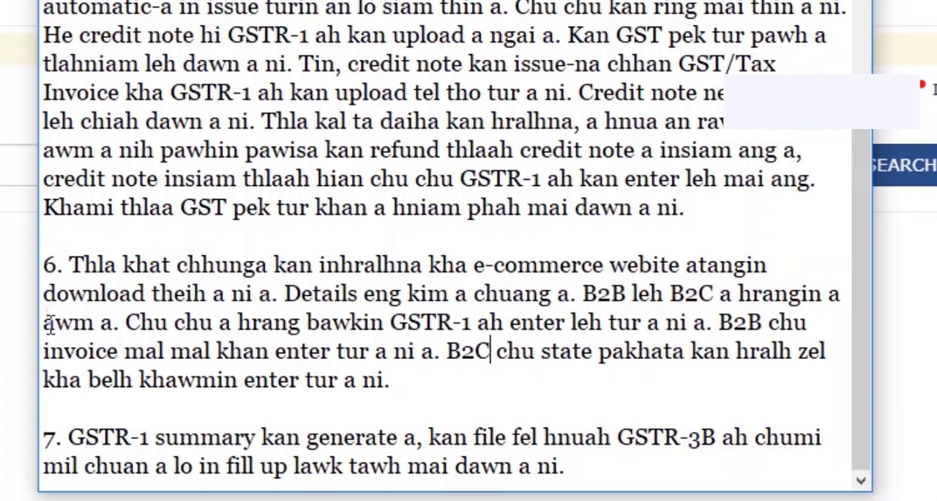
left_click_drag(69, 265, 516, 366)
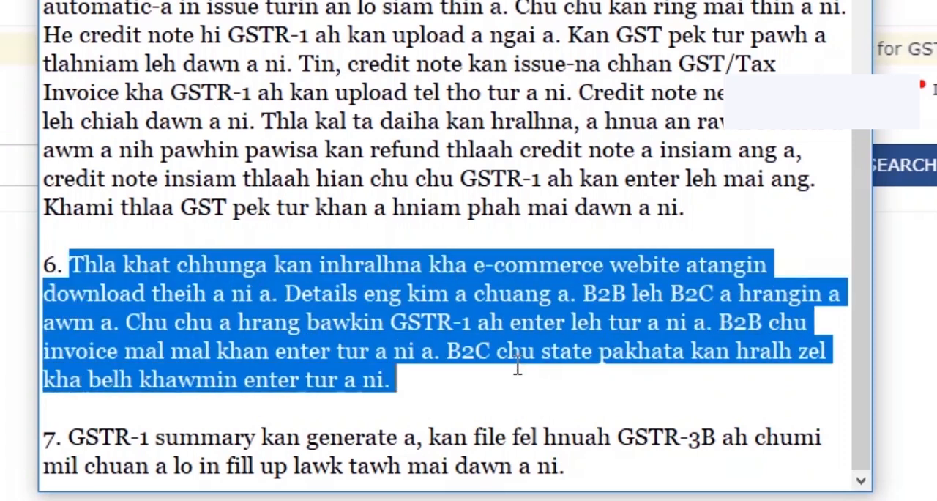
left_click(246, 359)
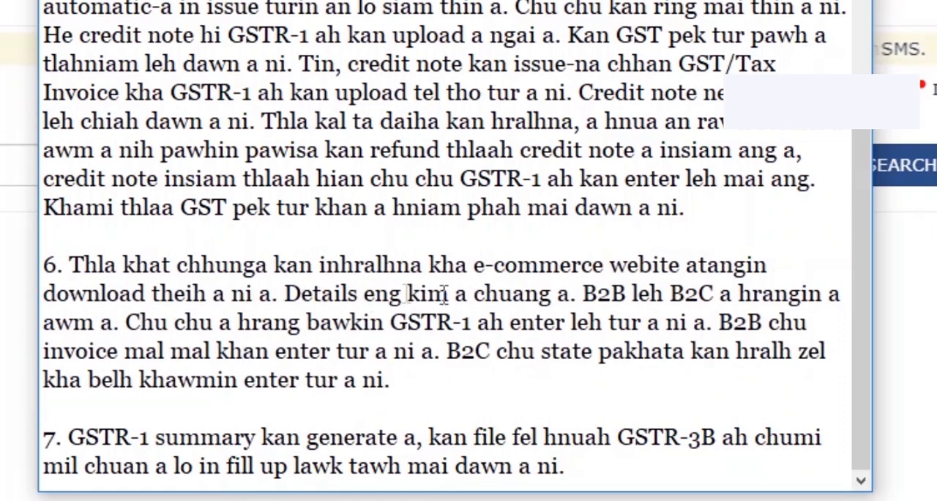
left_click_drag(593, 293, 712, 293)
left_click_drag(576, 293, 714, 293)
left_click(642, 300)
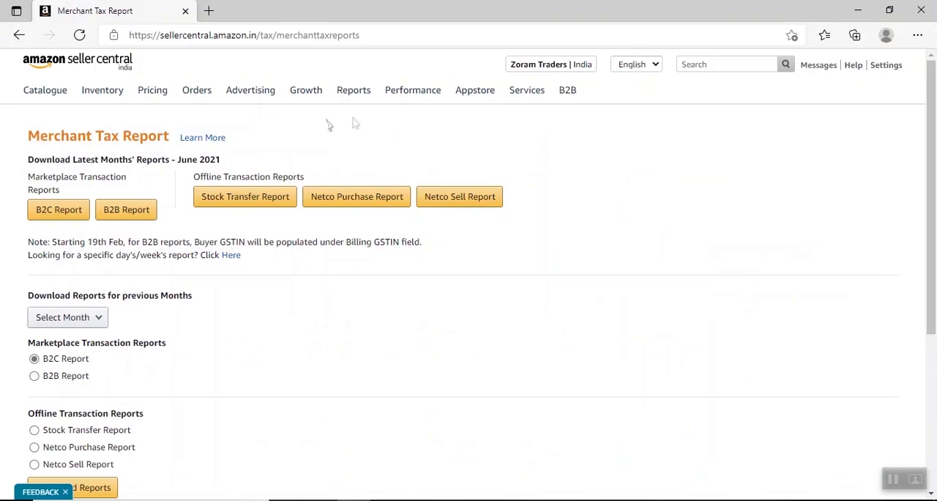
Step: Switch to Amazon Seller Central and open the Merchant Tax Report page from the Tax Document Library
mouse_move(364, 102)
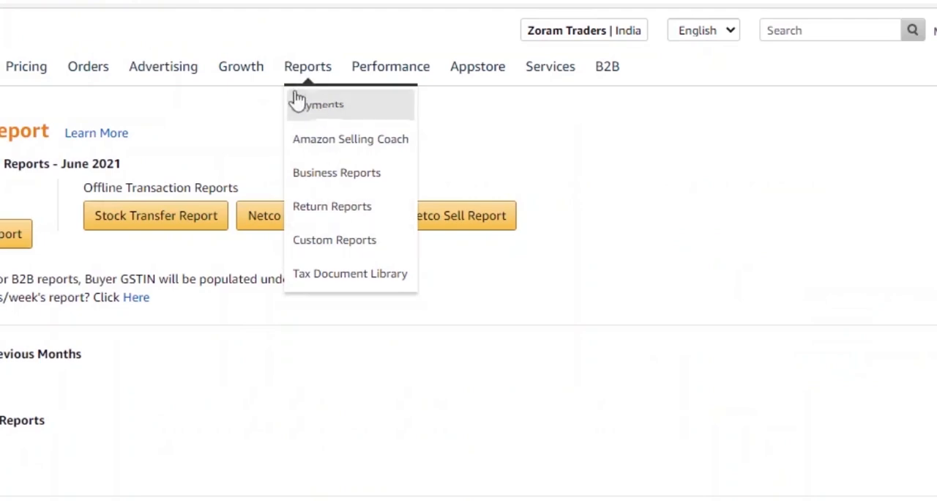
left_click(337, 275)
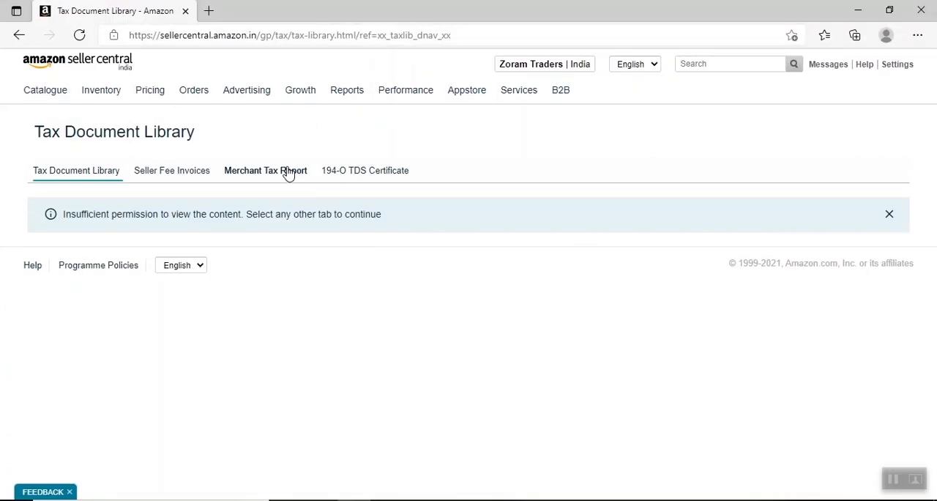
left_click(288, 171)
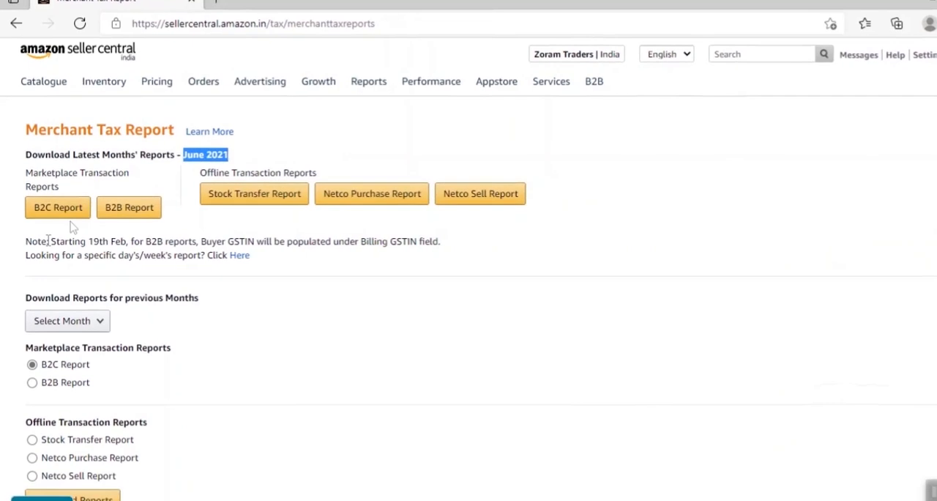
left_click(14, 213)
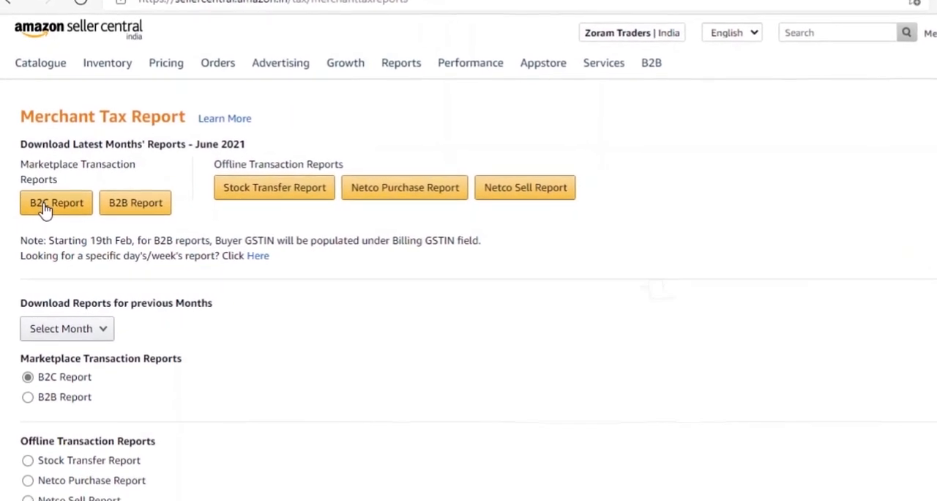
Step: Download the June 2021 B2C report and try to download the B2B report for the same month
left_click(46, 208)
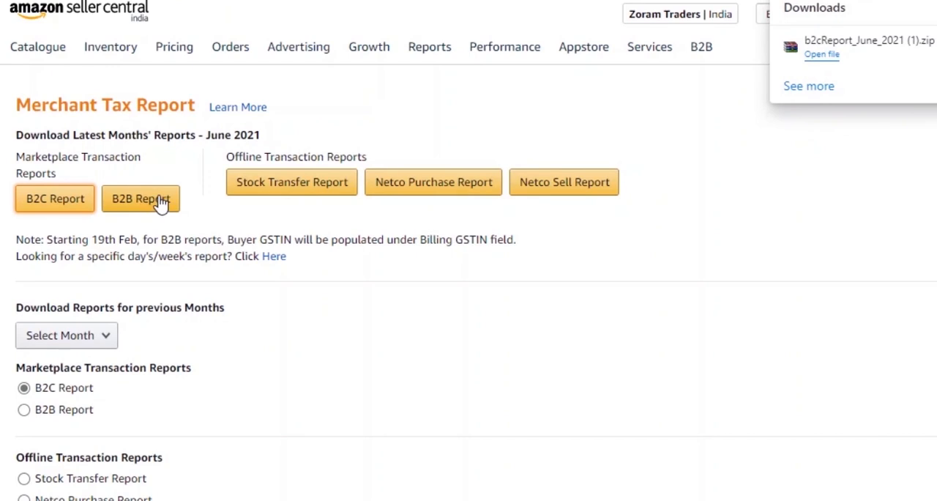
left_click(161, 204)
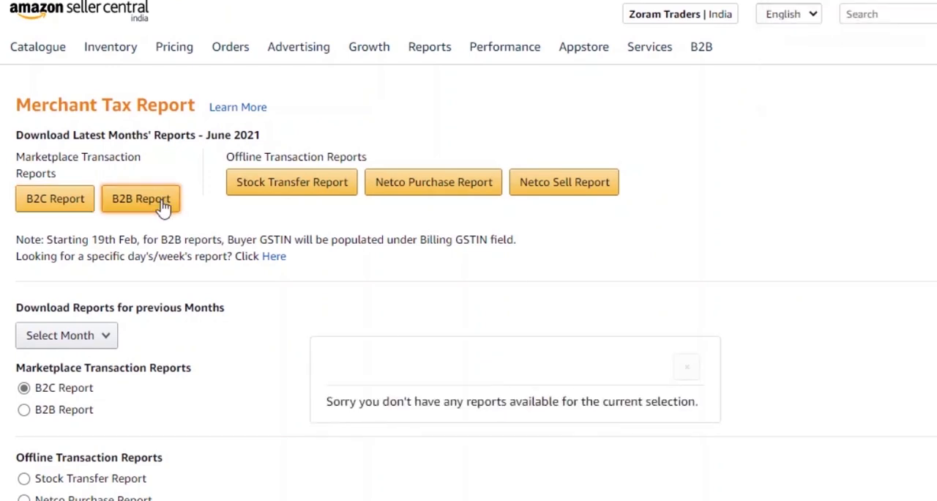
left_click_drag(327, 406, 696, 409)
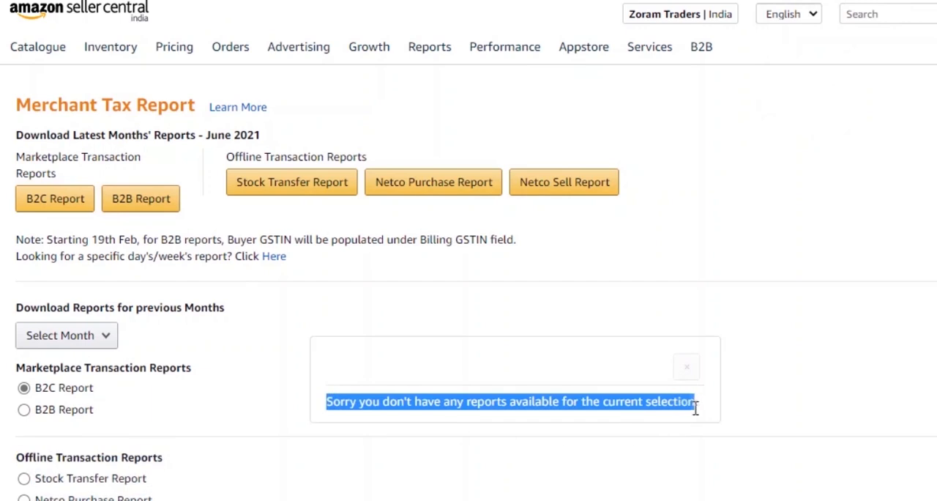
left_click(702, 413)
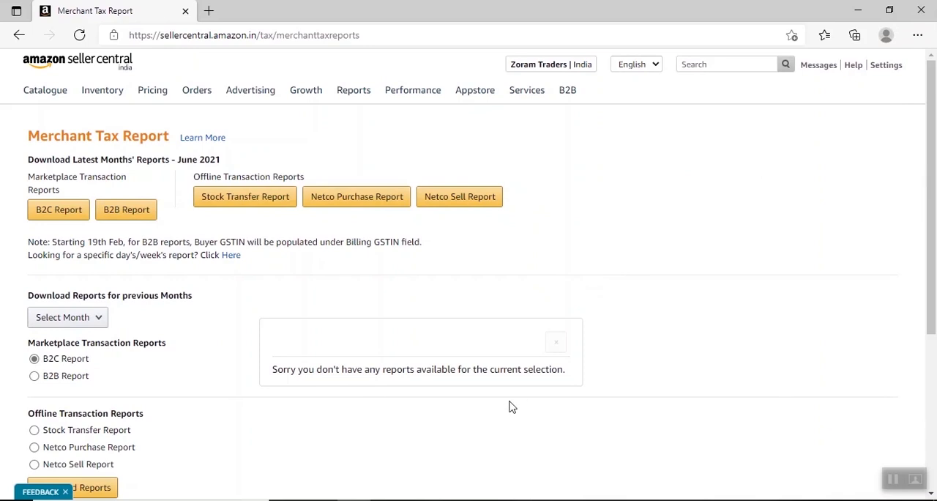
Step: Switch to the Amazon sales workbook in Excel and review the state-wise sales rows alongside the GSTR-1 point in the notes
left_click(517, 499)
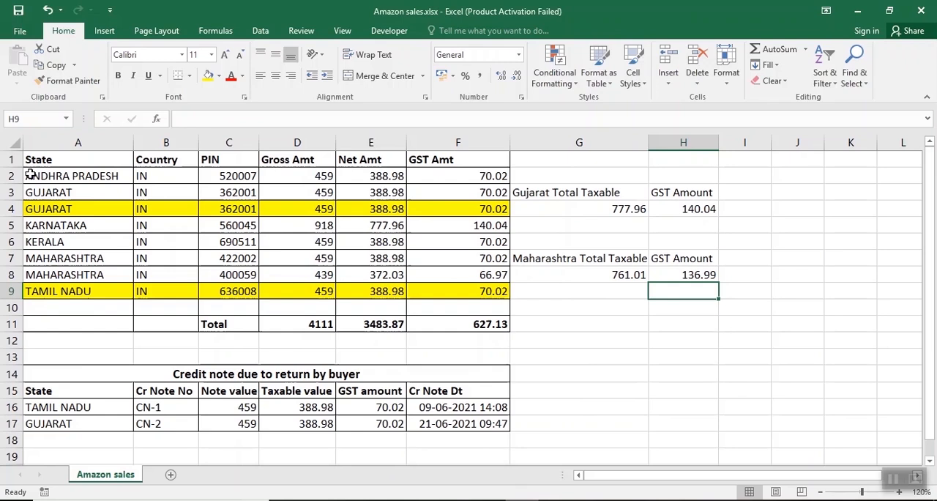
left_click_drag(30, 176, 490, 335)
left_click(538, 325)
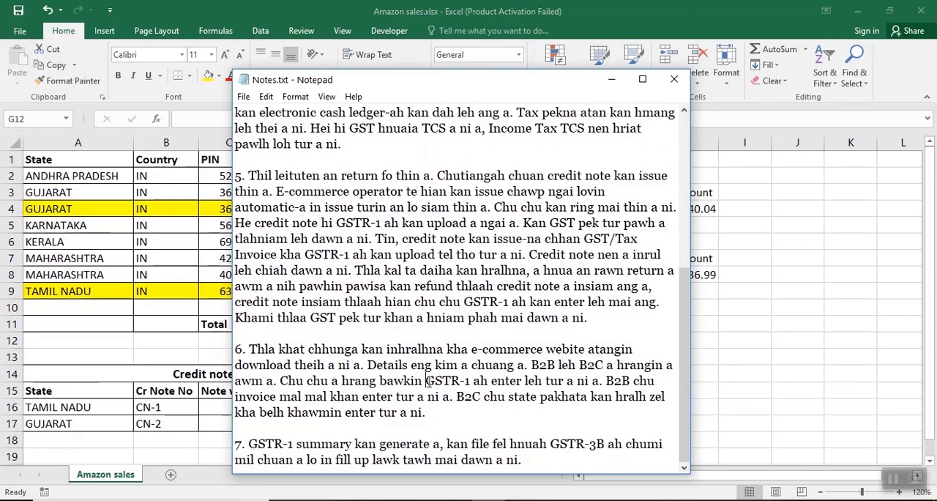
left_click_drag(427, 381, 465, 396)
left_click(173, 213)
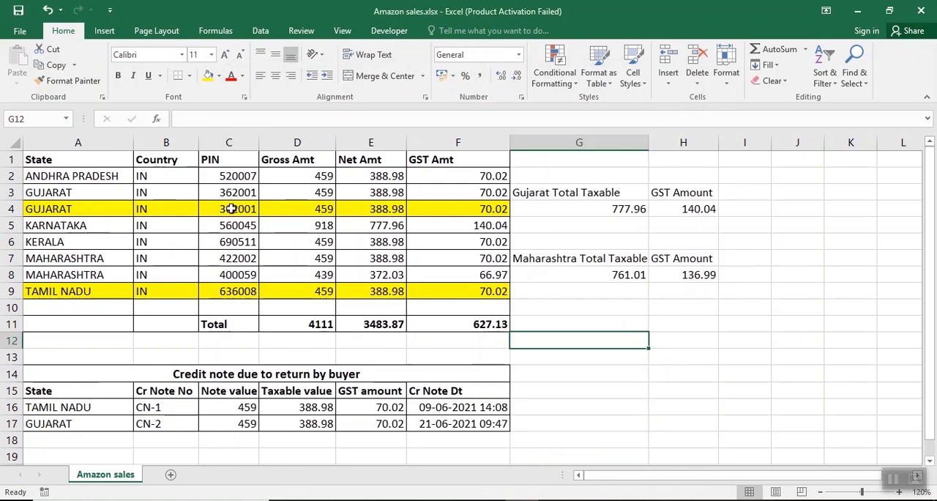
Step: Switch to the GST portal and search for the 2021-22 returns in Quarter 1 (Apr - Jun), period June
left_click(320, 499)
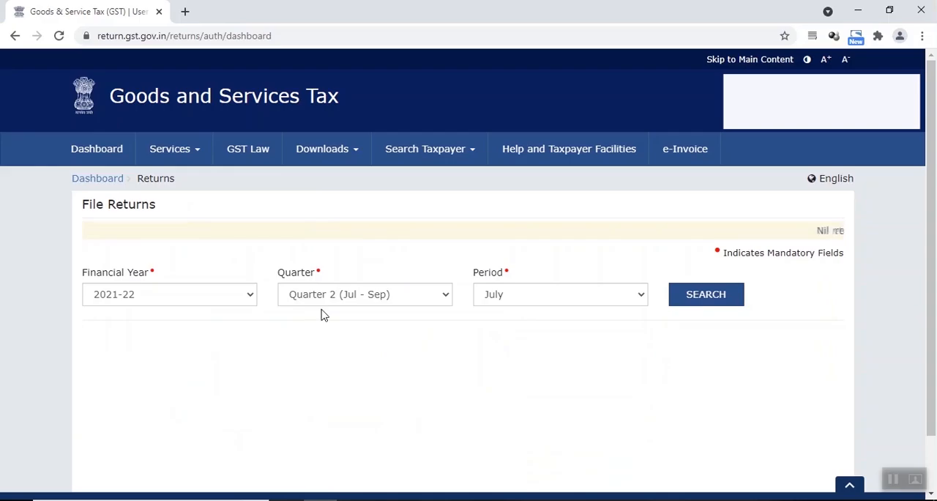
left_click(386, 301)
left_click(387, 319)
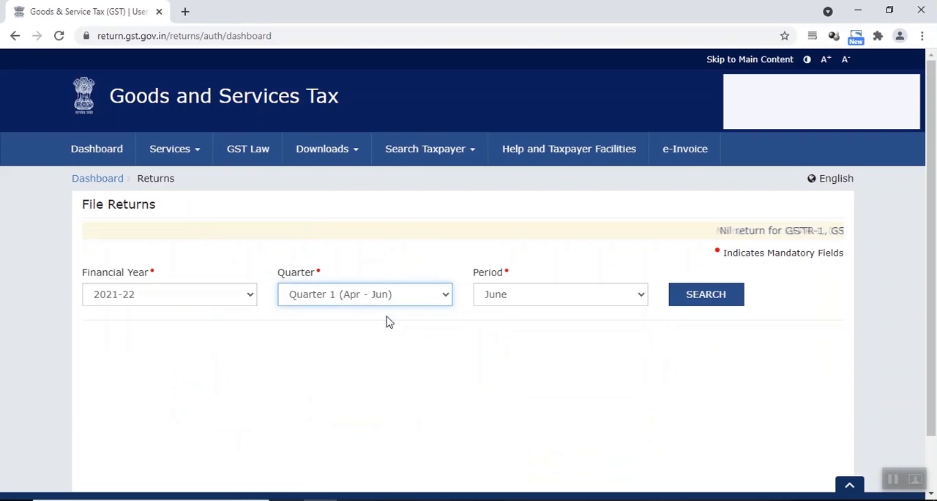
left_click(703, 294)
Step: Open the 7 - B2C (Others) section of GSTR-1 and start adding a new detail entry
scroll(344, 267, "down", 2)
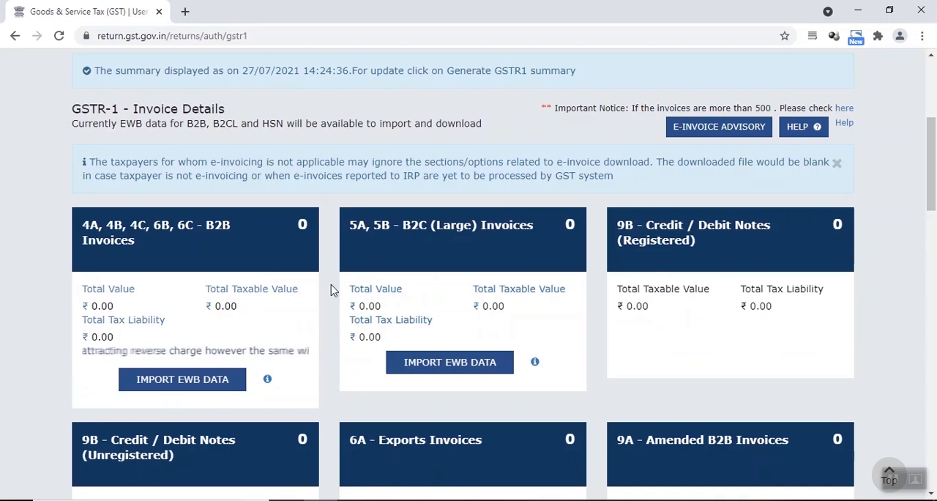
scroll(326, 294, "down", 10)
scroll(327, 293, "down", 2)
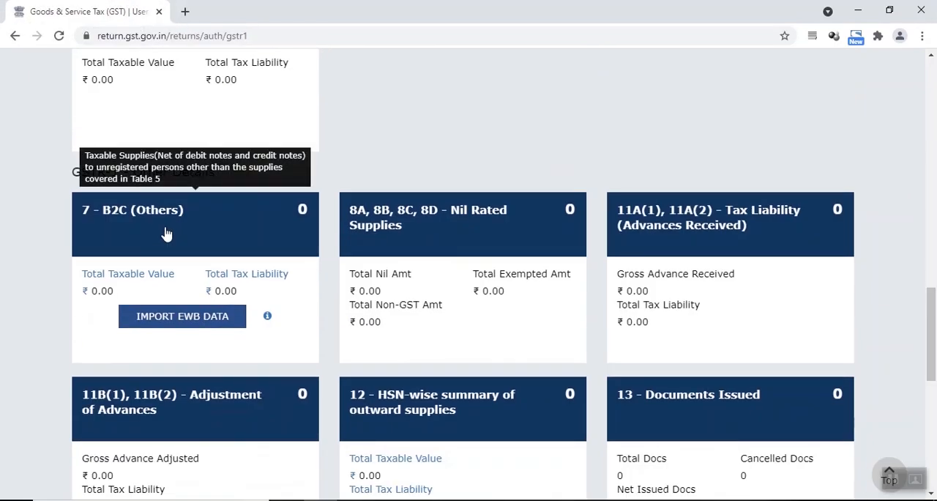
left_click(165, 233)
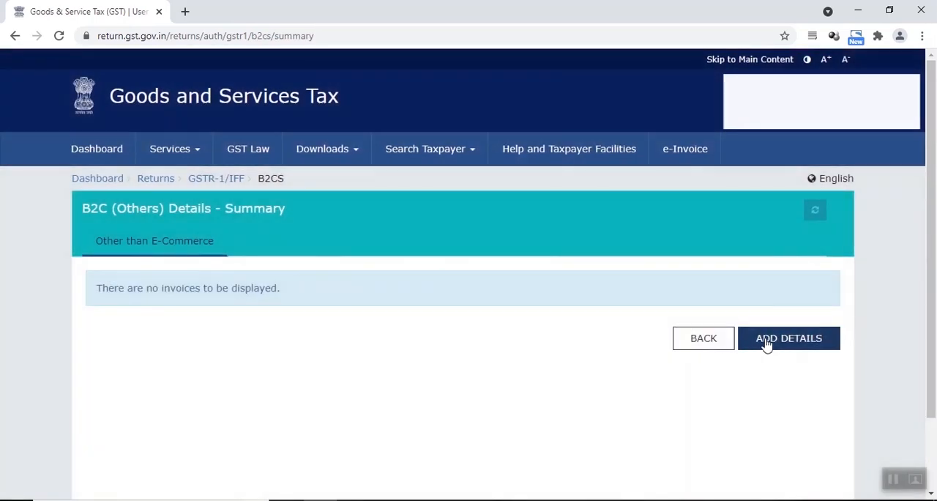
left_click(766, 341)
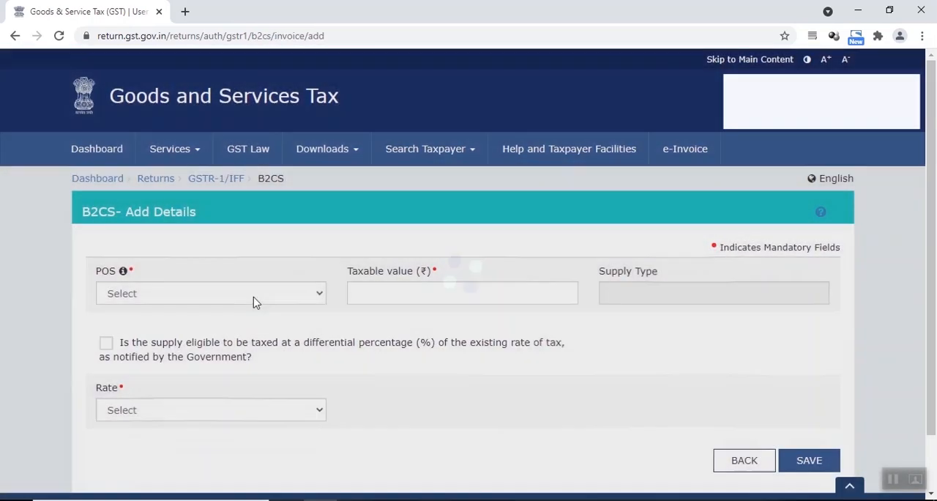
Step: Check the first state in the Amazon sales workbook and set the entry's place of supply to 37-Andhra Pradesh
left_click(253, 297)
key("Escape")
key("alt+Tab")
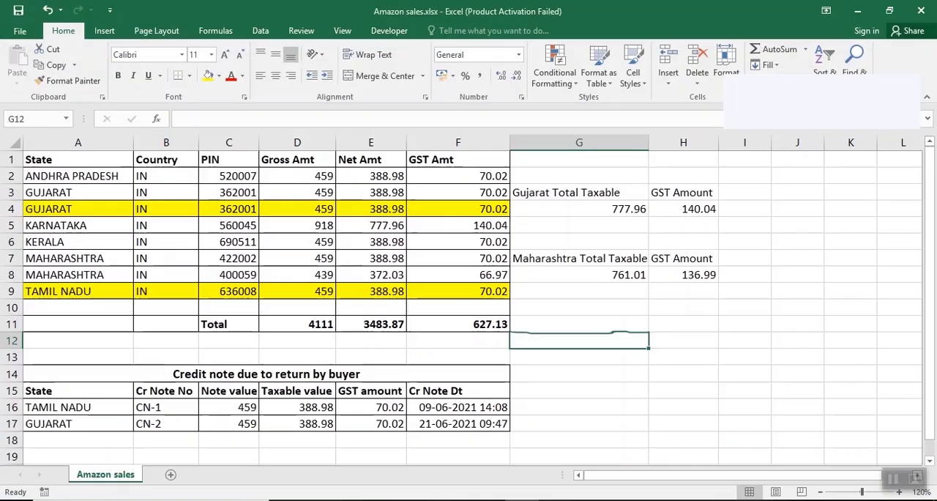
left_click(67, 176)
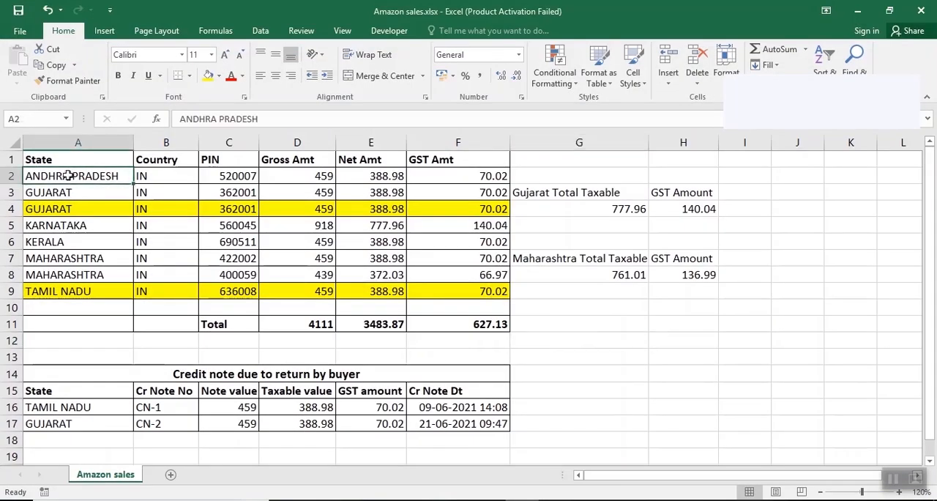
key("alt+Tab")
left_click(151, 296)
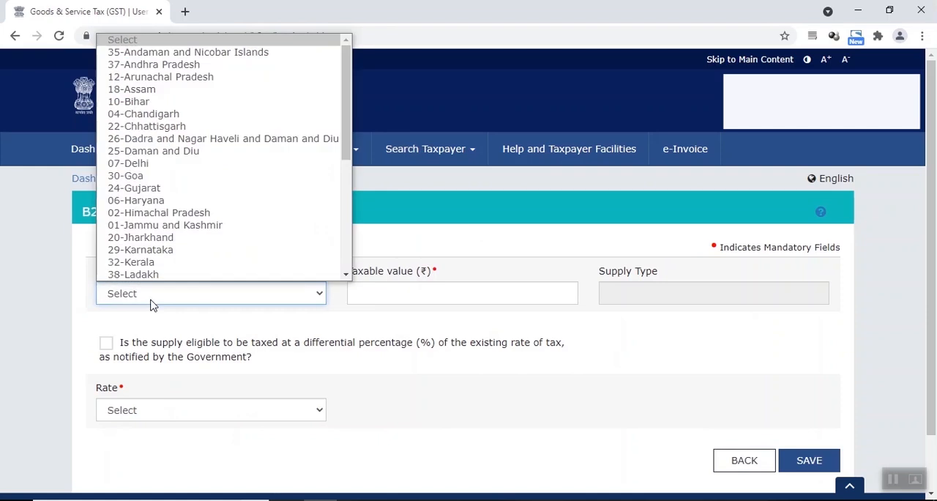
scroll(169, 232, "down", 1)
left_click(161, 40)
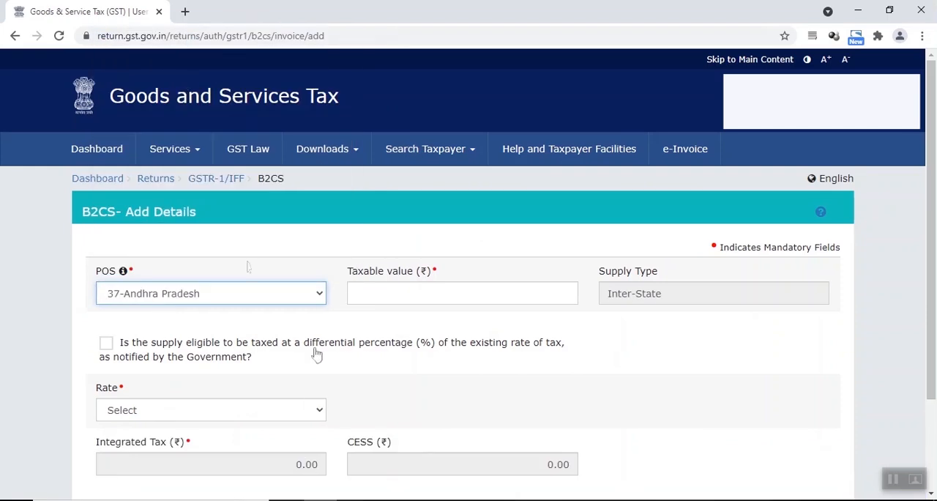
Step: Look up the Andhra Pradesh net amount in the sales workbook and enter 388.98 as the taxable value
left_click(391, 298)
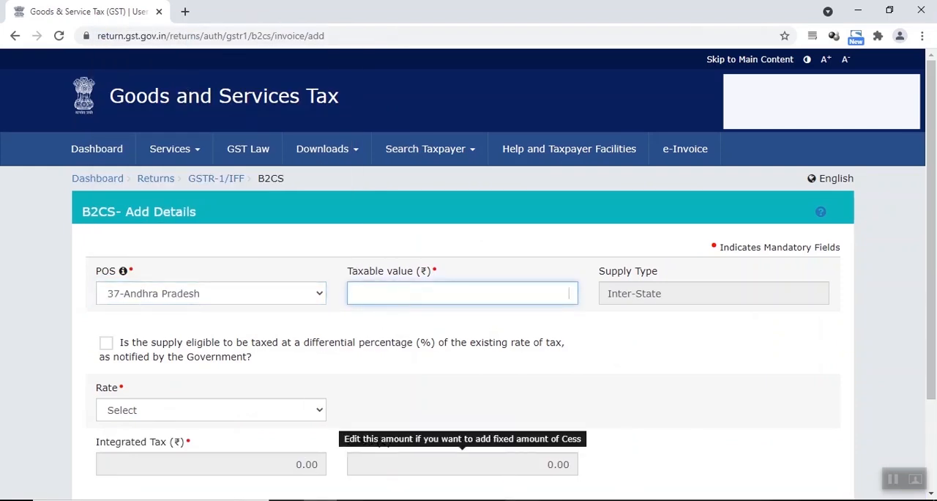
key("alt+Tab")
left_click(376, 174)
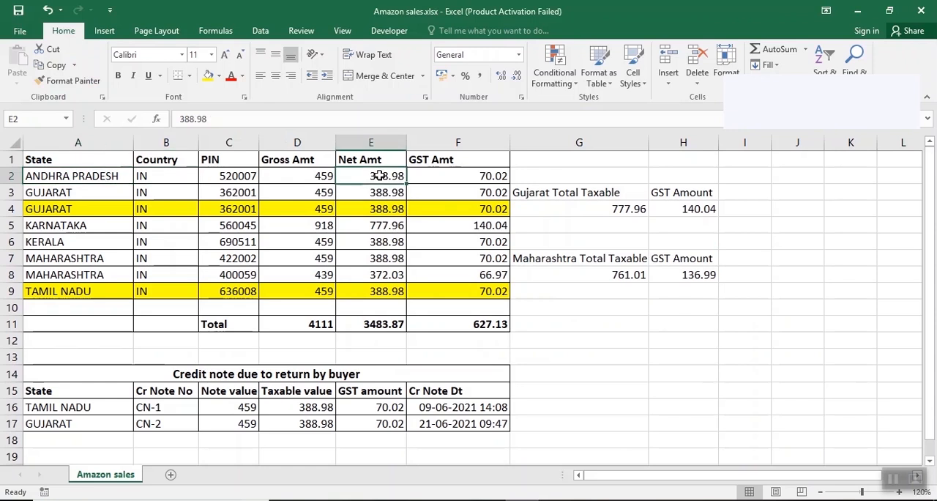
left_click(312, 175)
left_click(370, 176)
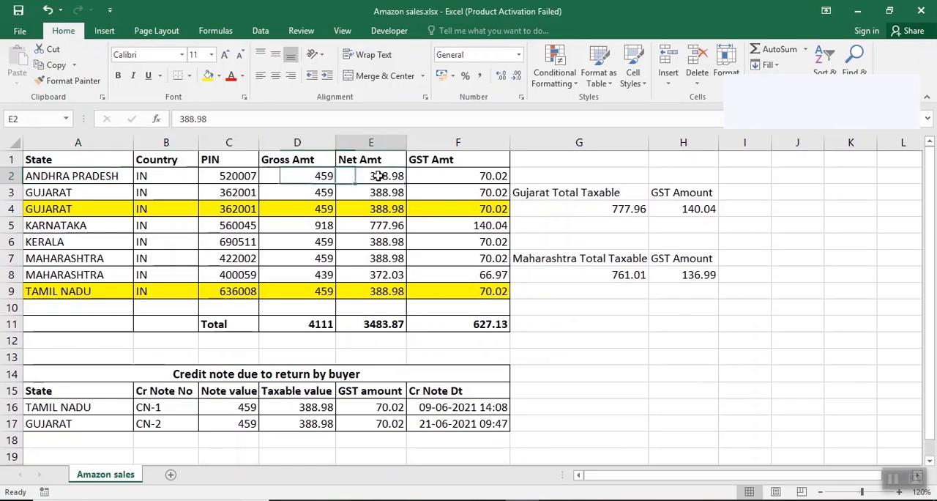
mouse_move(320, 500)
left_click(345, 462)
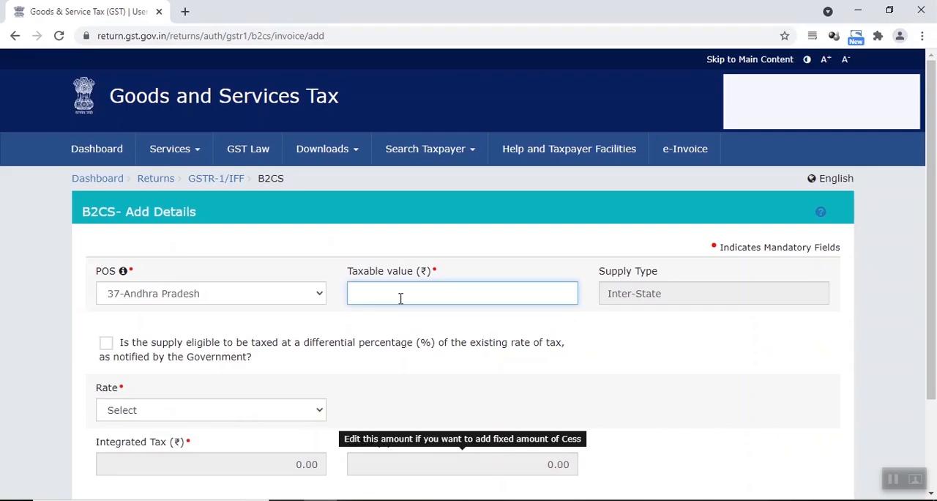
type("388.98")
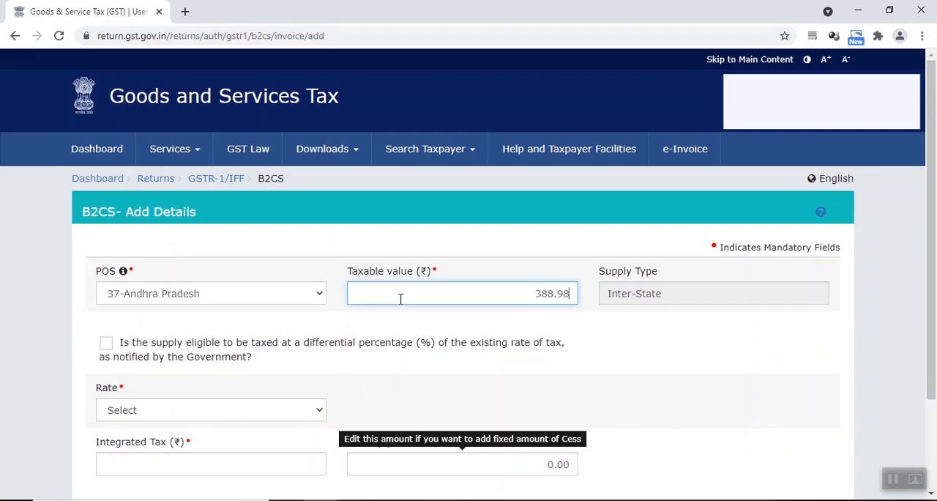
left_click(626, 350)
scroll(615, 315, "down", 1)
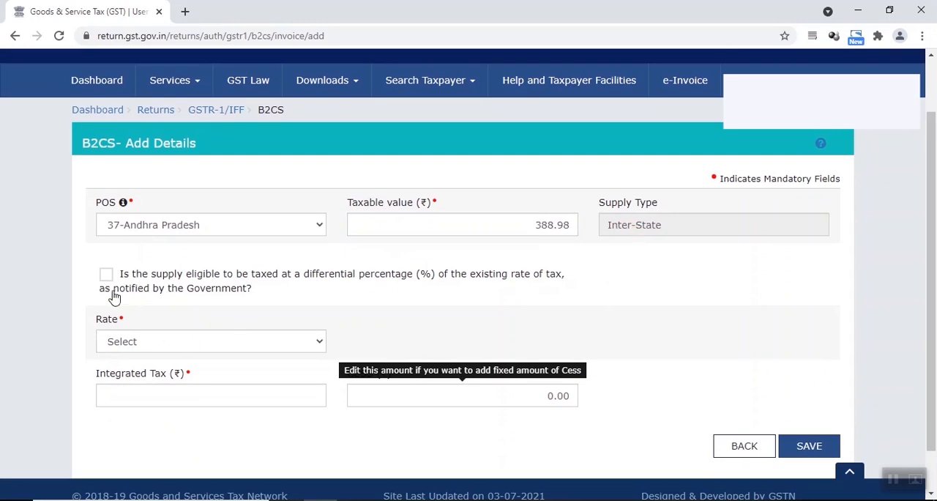
Step: Set the Andhra Pradesh entry's rate to 18, check its GST amount against the sales workbook, and save the entry
left_click(133, 346)
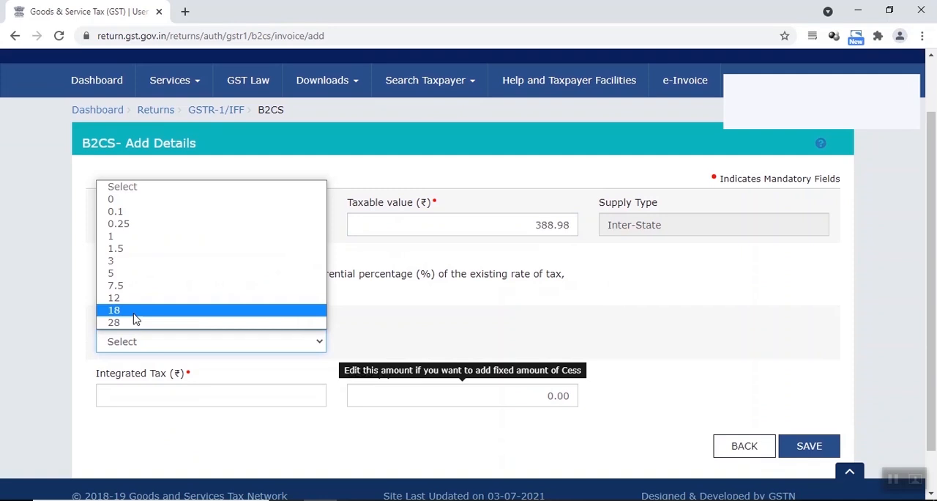
left_click(135, 310)
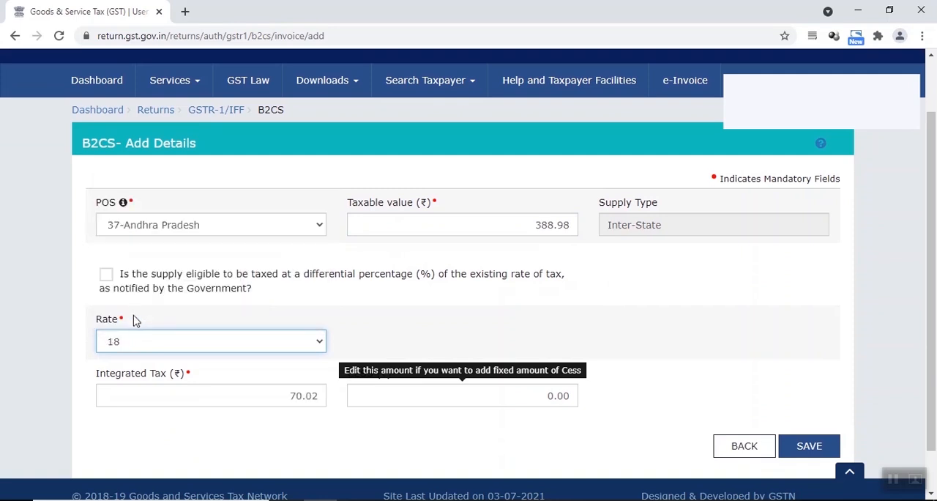
scroll(295, 400, "down", 2)
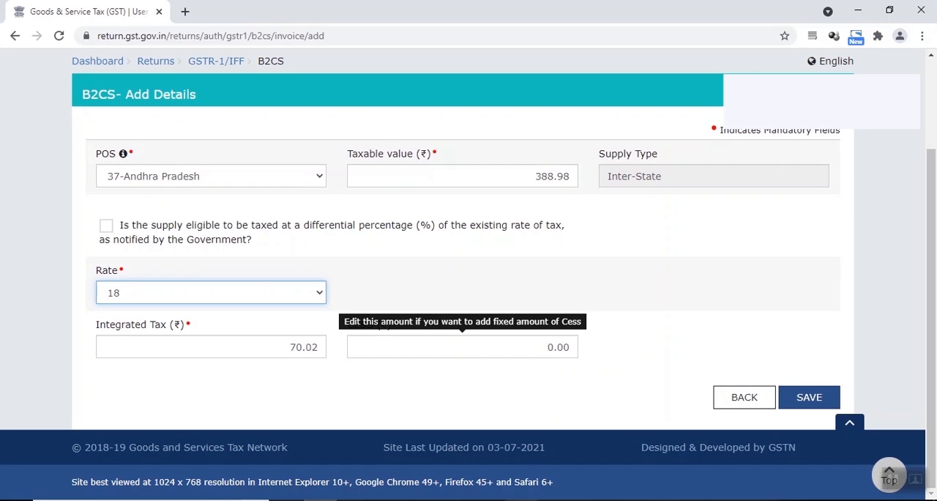
left_click(521, 499)
left_click(499, 175)
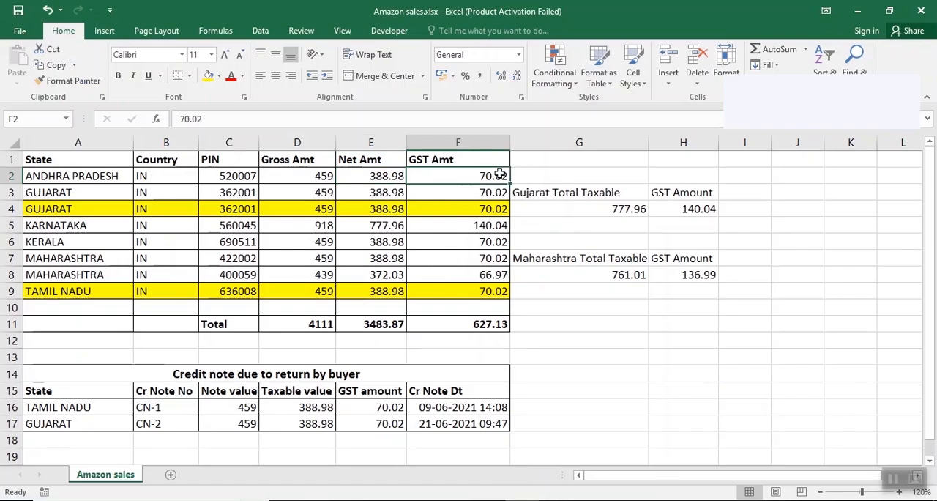
left_click(321, 498)
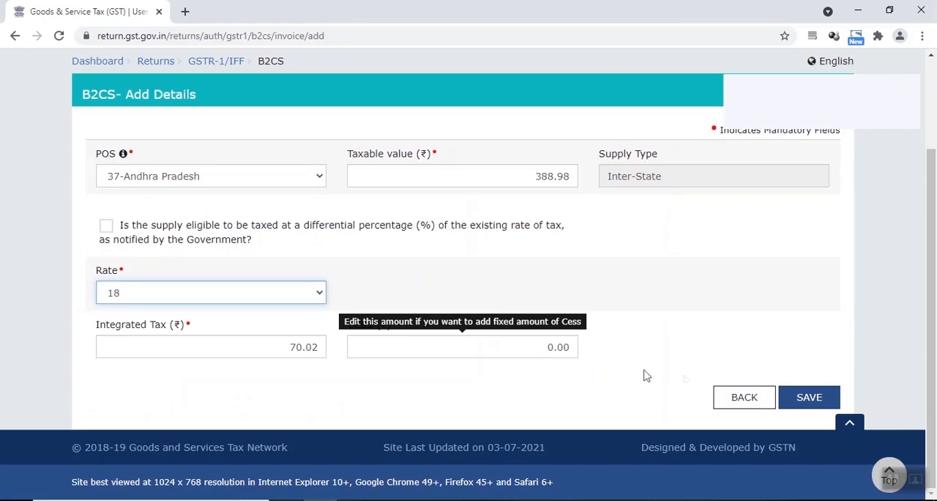
left_click(804, 398)
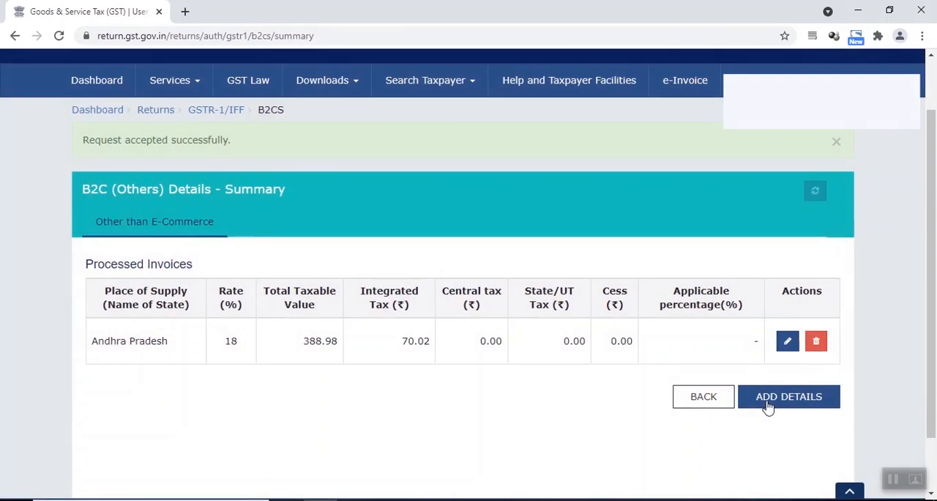
Step: Start a new B2C (Others) detail entry and look up Gujarat's total taxable value in the Amazon sales workbook
left_click(768, 408)
scroll(425, 325, "down", 2)
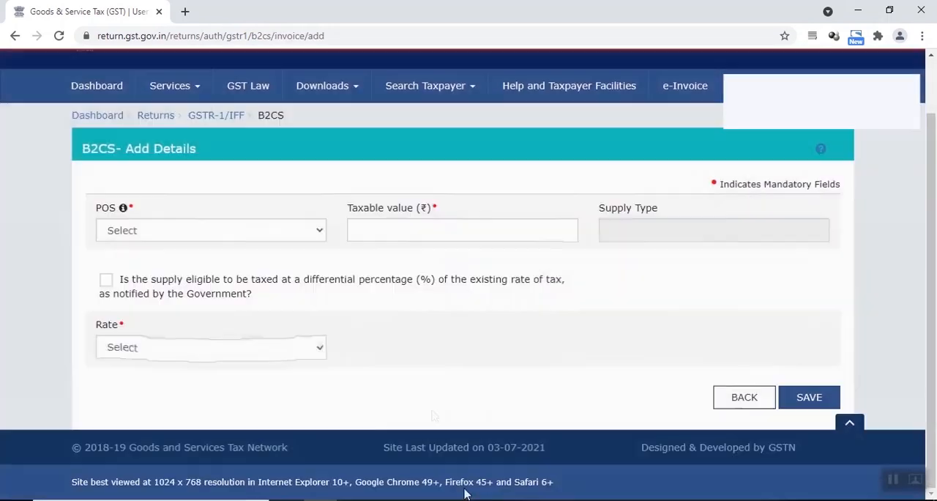
left_click(467, 498)
left_click_drag(58, 192, 445, 203)
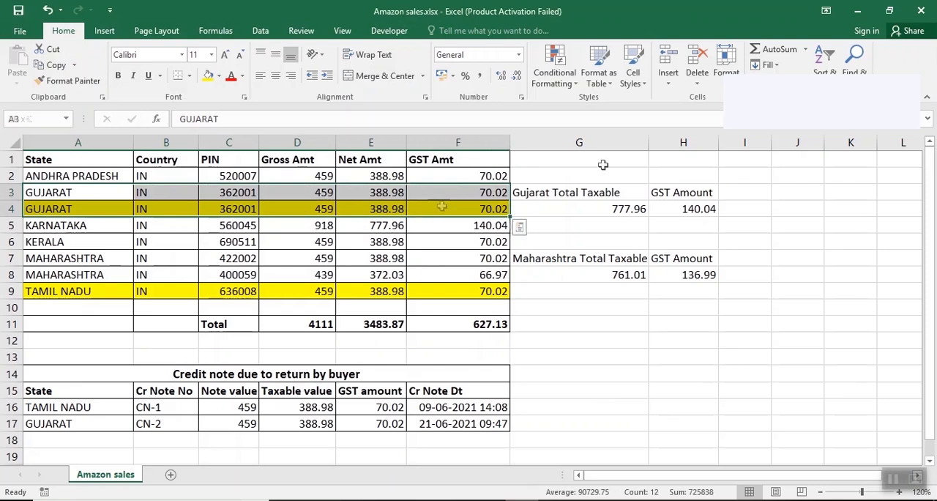
left_click(578, 192)
left_click(621, 211)
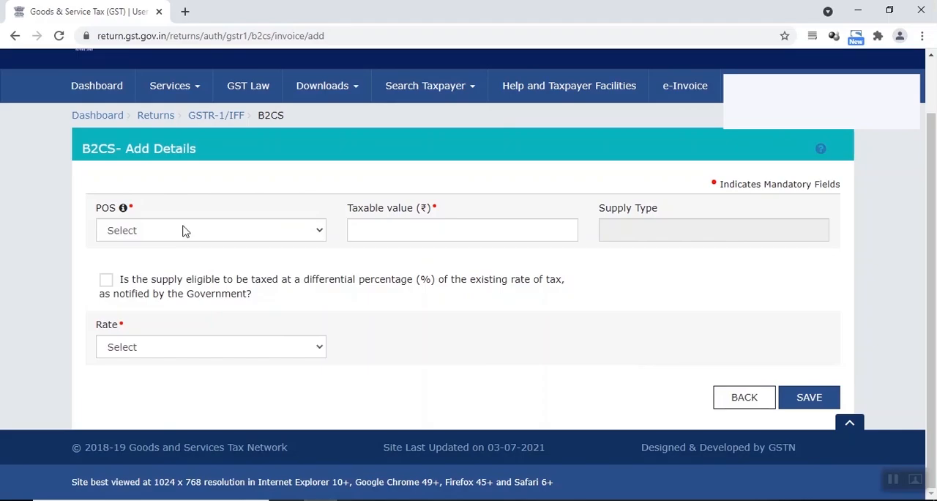
Step: Set the new entry's place of supply to 24-Gujarat and enter 777.96 as the taxable value
left_click(184, 231)
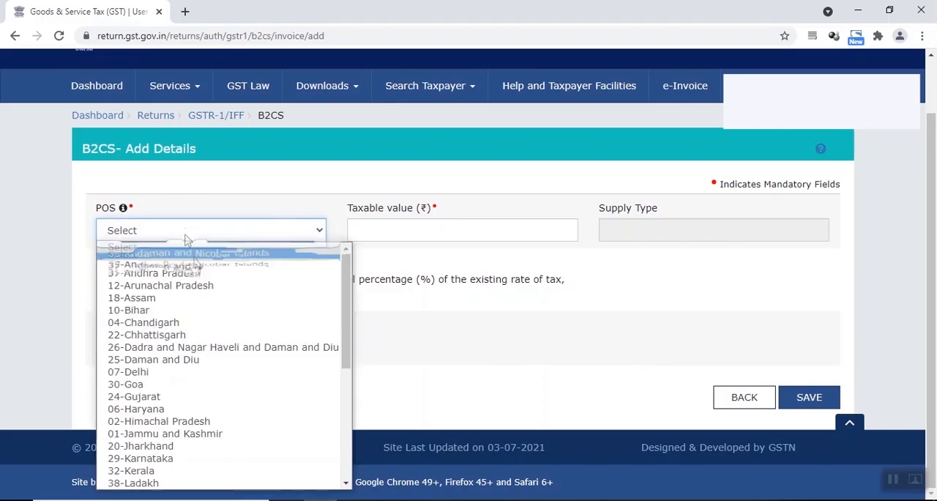
left_click(189, 396)
left_click(516, 226)
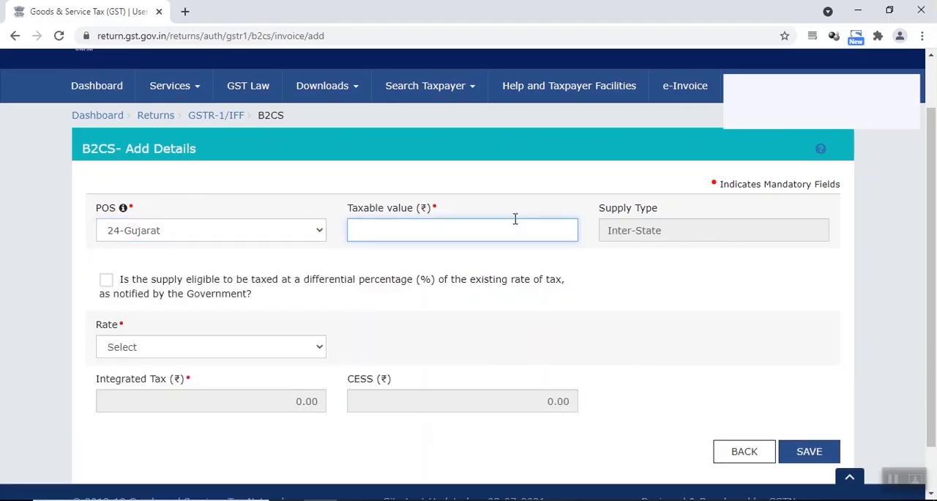
type("777.96")
left_click(617, 287)
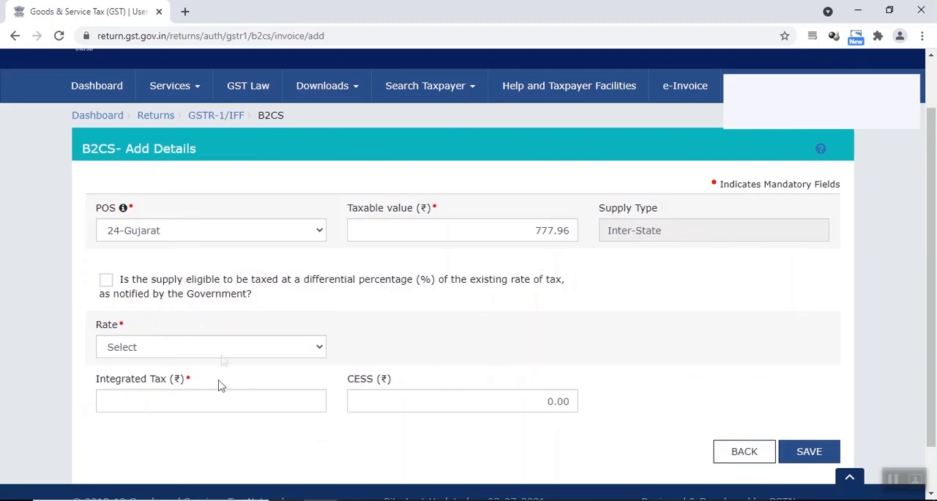
Step: Set the Gujarat entry's rate to 18, compare its tax with the workbook's GST amount, and save the entry
left_click(220, 354)
left_click(177, 320)
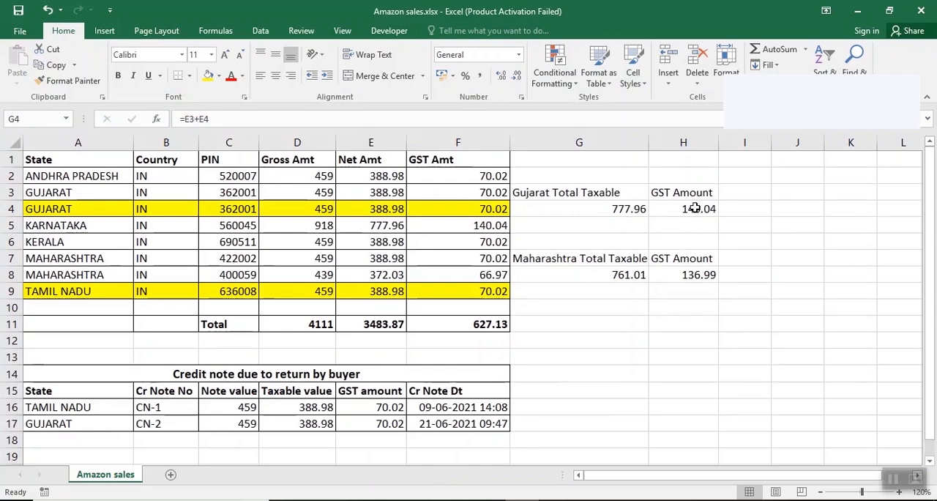
left_click(695, 209)
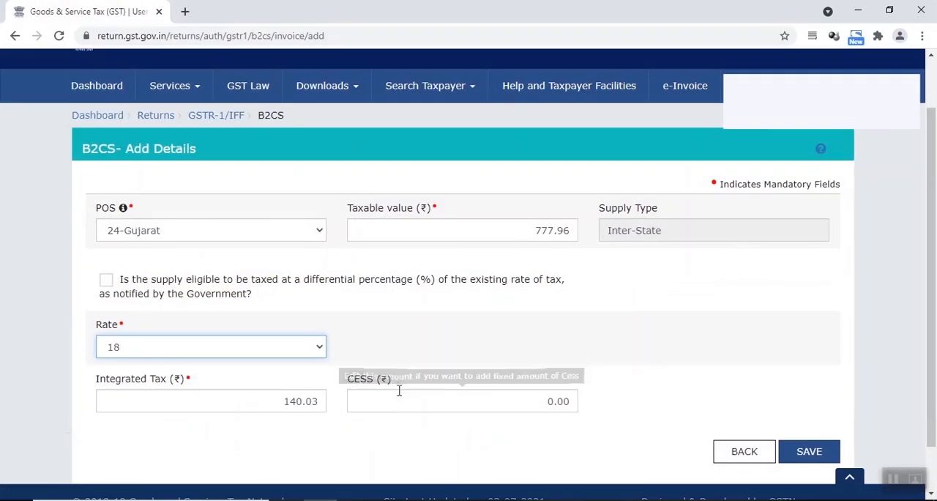
scroll(397, 366, "down", 2)
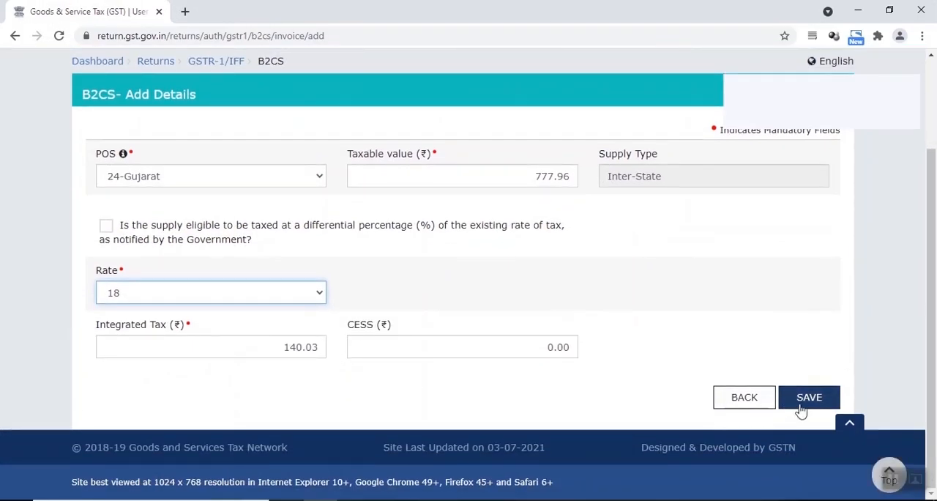
left_click(802, 408)
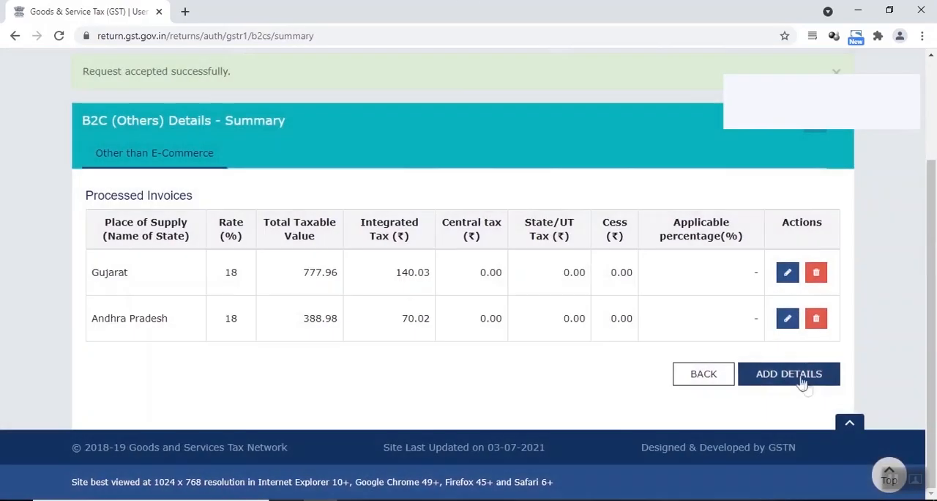
Step: Start another B2C (Others) detail entry and look up the Karnataka net amount in the sales workbook
left_click(798, 375)
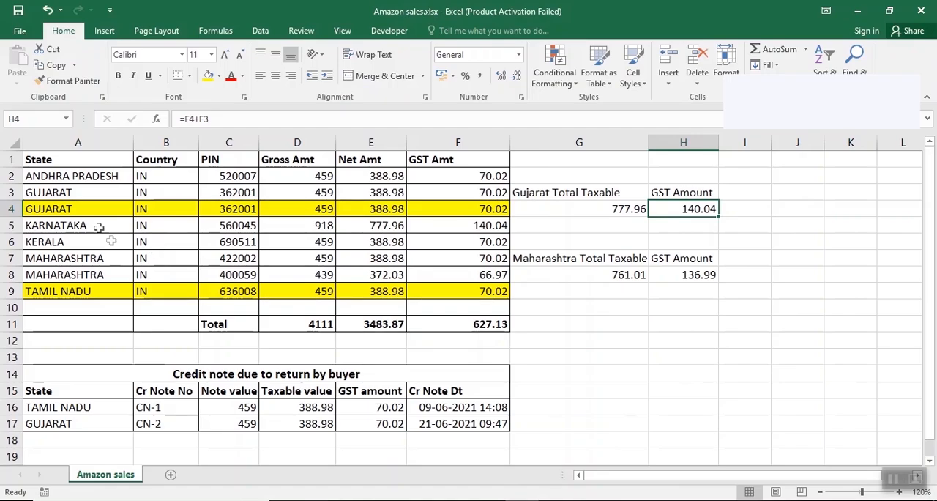
left_click(98, 228)
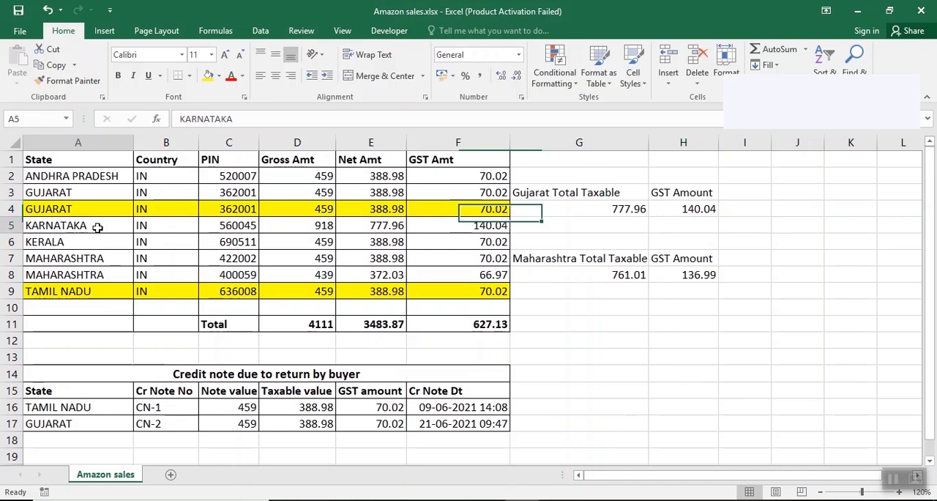
left_click(386, 227)
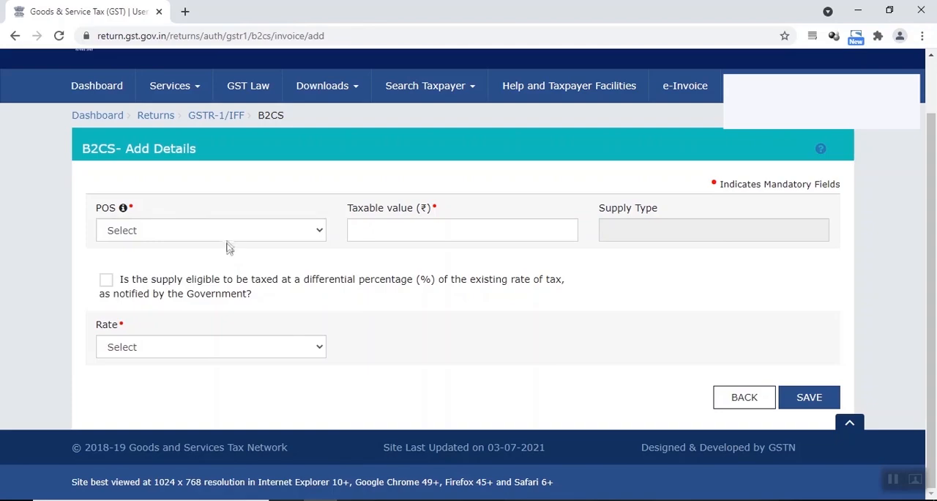
Step: Fill in and save the entry with place of supply 29-Karnataka, taxable value 777.96 and rate 18
left_click(220, 230)
scroll(246, 359, "down", 3)
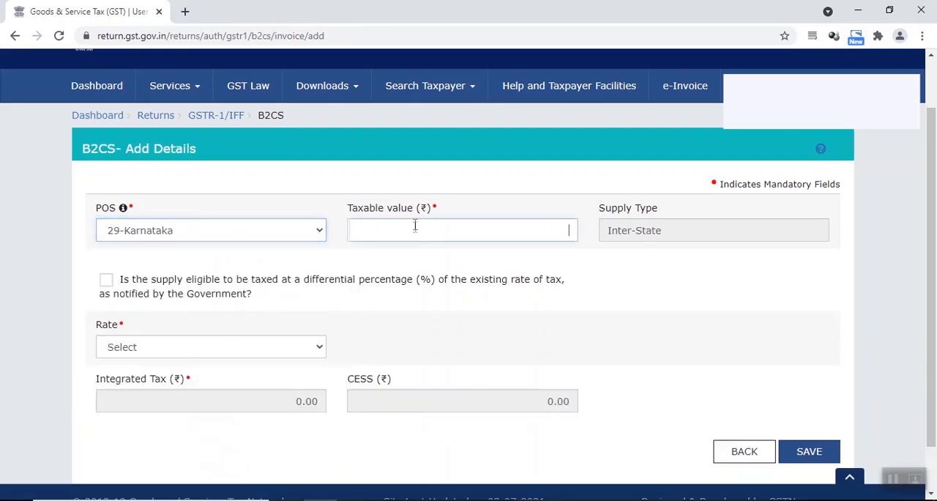
type("777.96")
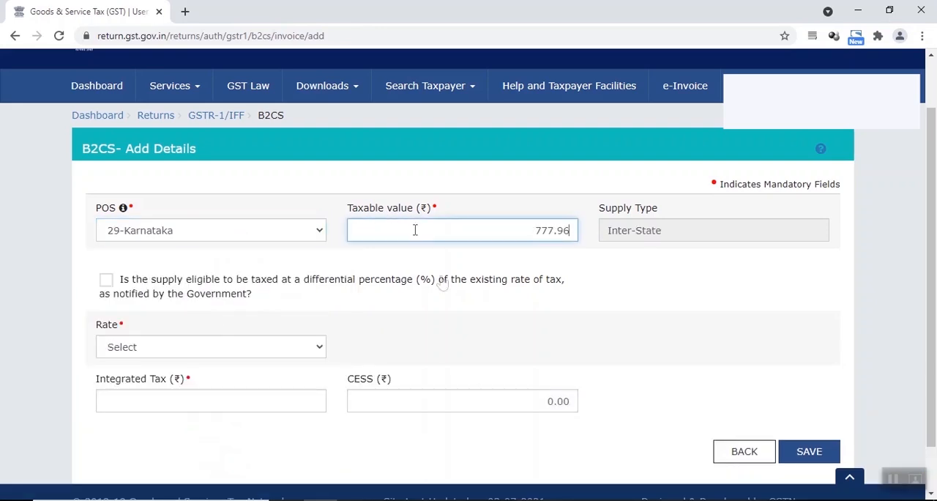
left_click(246, 347)
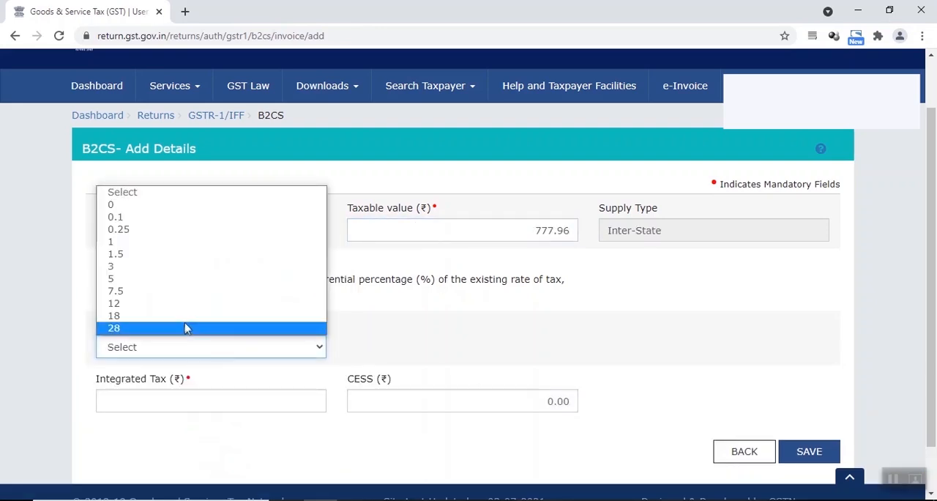
left_click(186, 312)
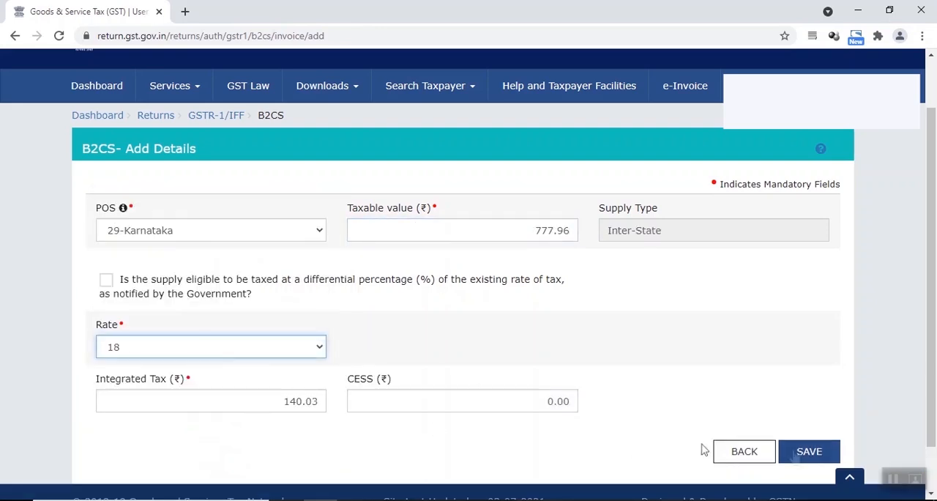
left_click(808, 452)
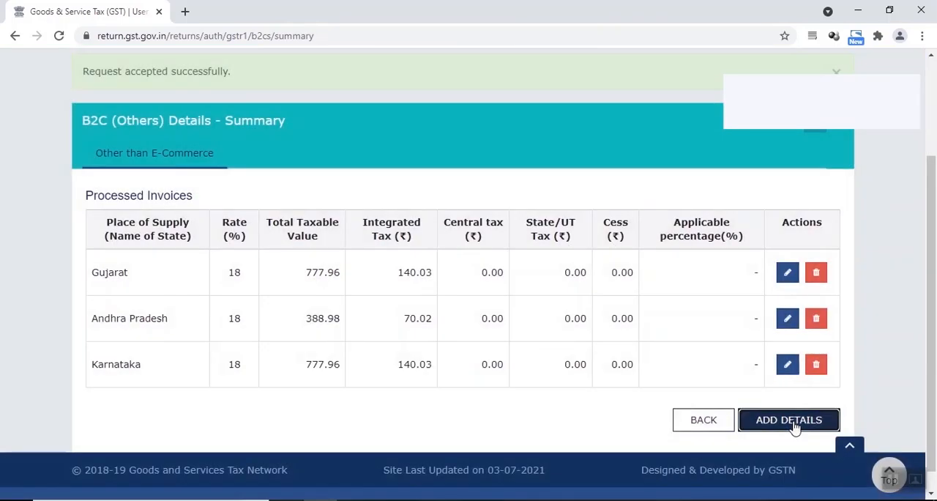
Step: Start a detail entry for the workbook's Kerala row, with place of supply 32-Kerala and taxable value 388.98
left_click(789, 420)
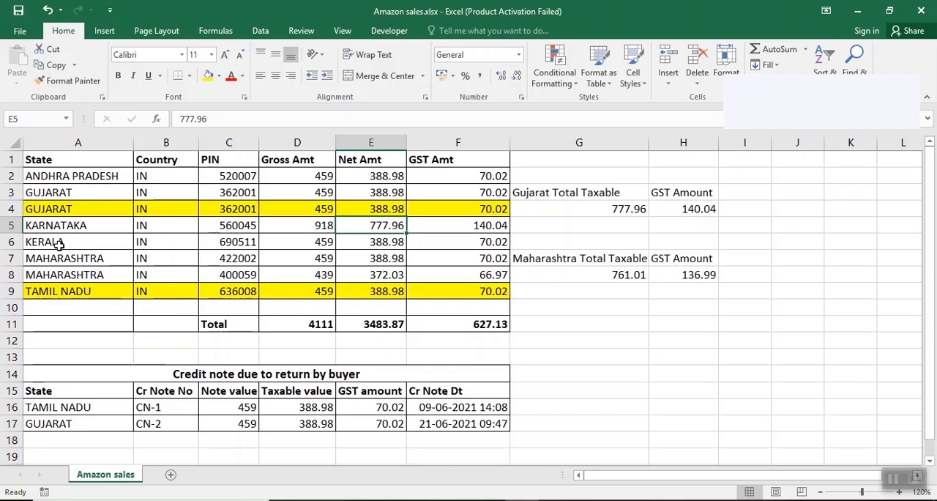
left_click(59, 244)
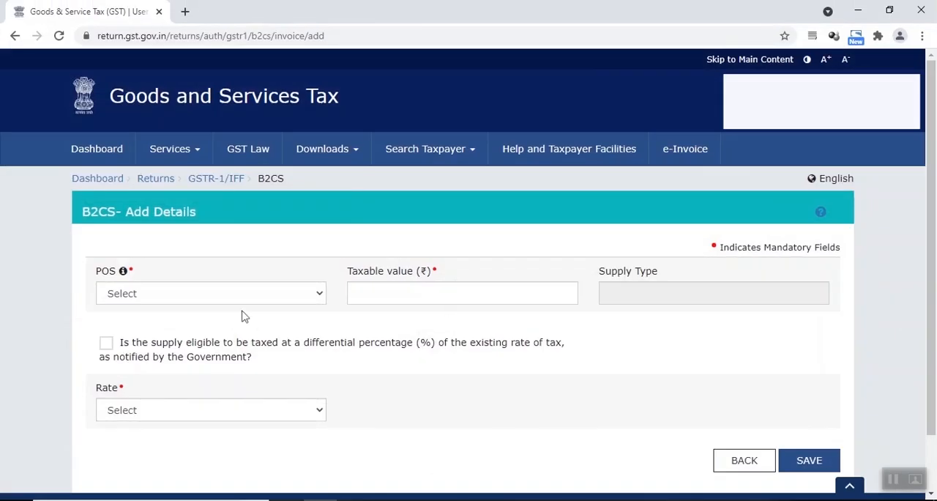
left_click(211, 293)
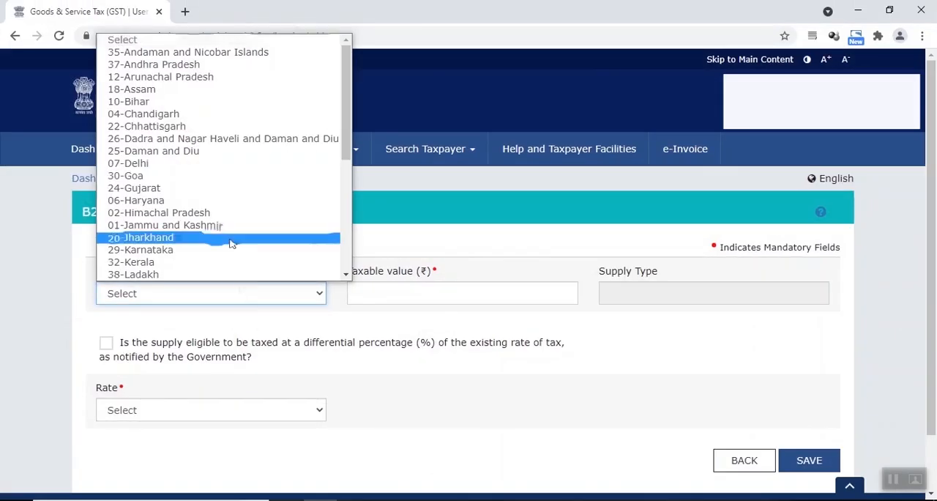
scroll(229, 241, "down", 4)
left_click(213, 126)
left_click(437, 290)
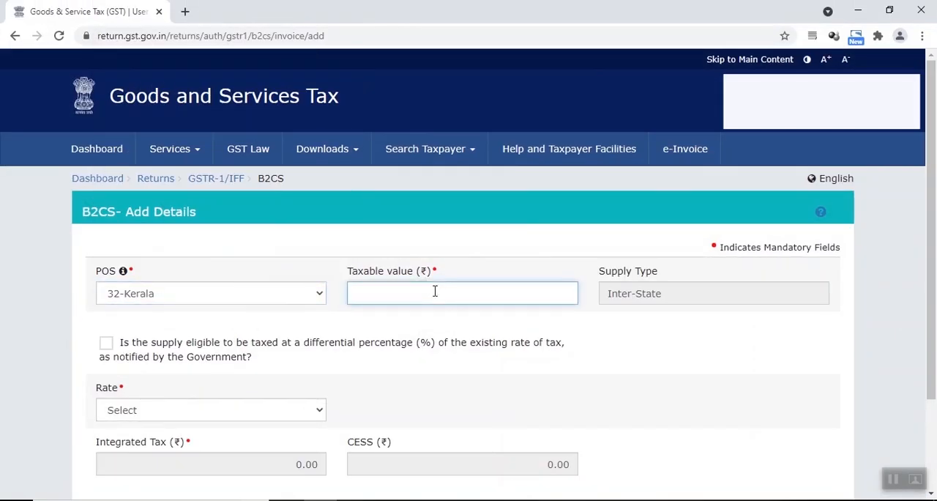
type("388.98")
Step: Set the Kerala entry's rate to 18 and save the entry
left_click(176, 410)
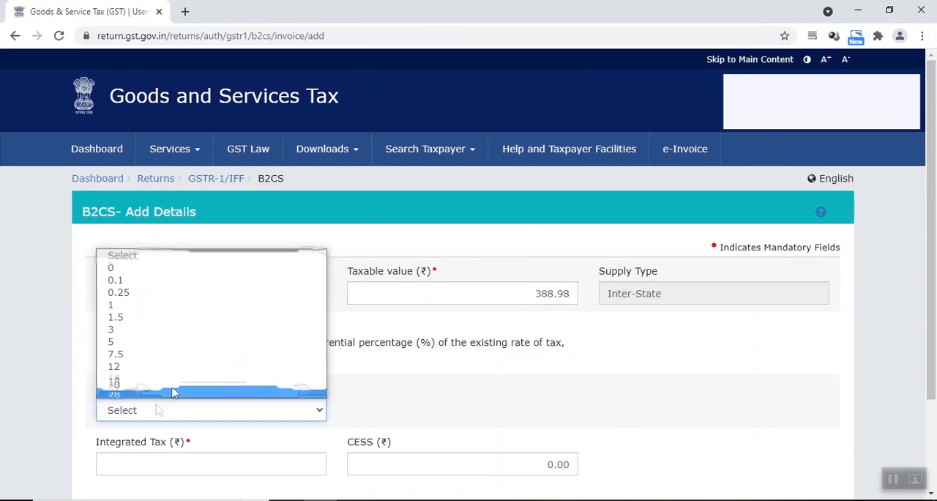
left_click(178, 389)
scroll(908, 422, "down", 3)
left_click(795, 403)
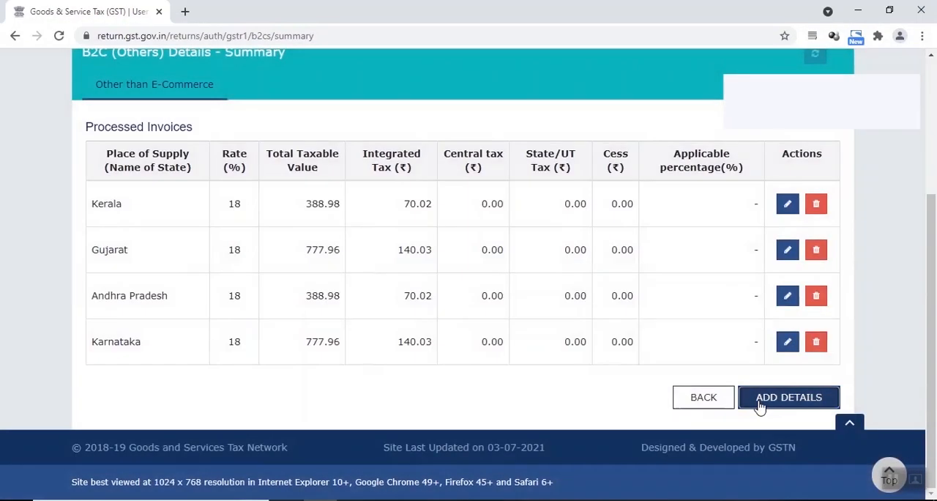
Step: Start a new detail entry with place of supply 27-Maharashtra and taxable value 761.01
left_click(758, 404)
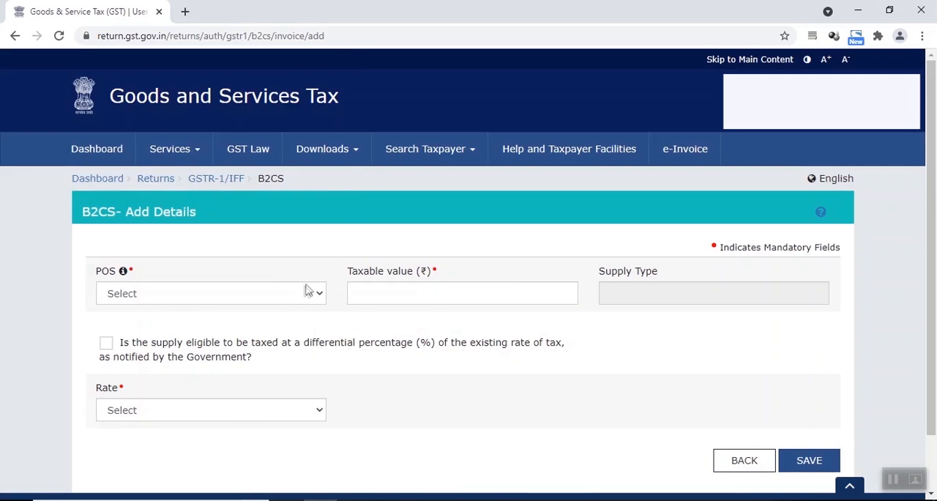
left_click(307, 293)
scroll(270, 243, "down", 3)
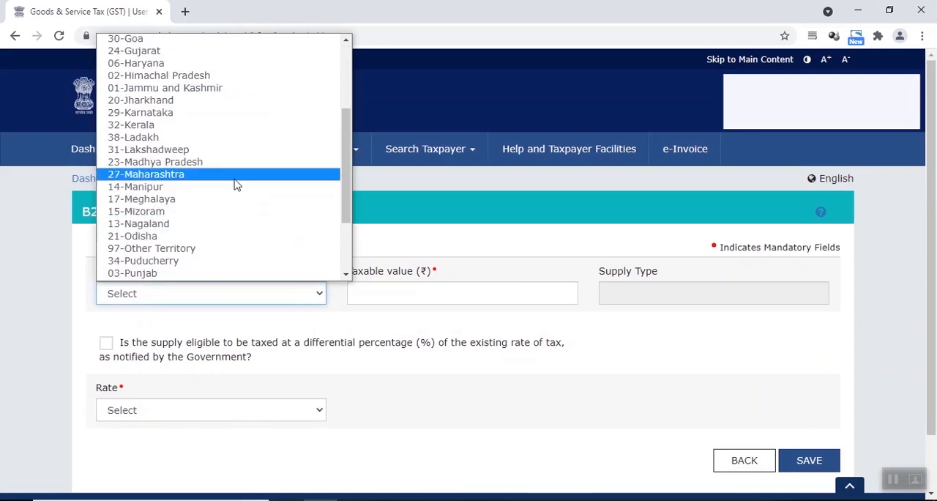
left_click(217, 174)
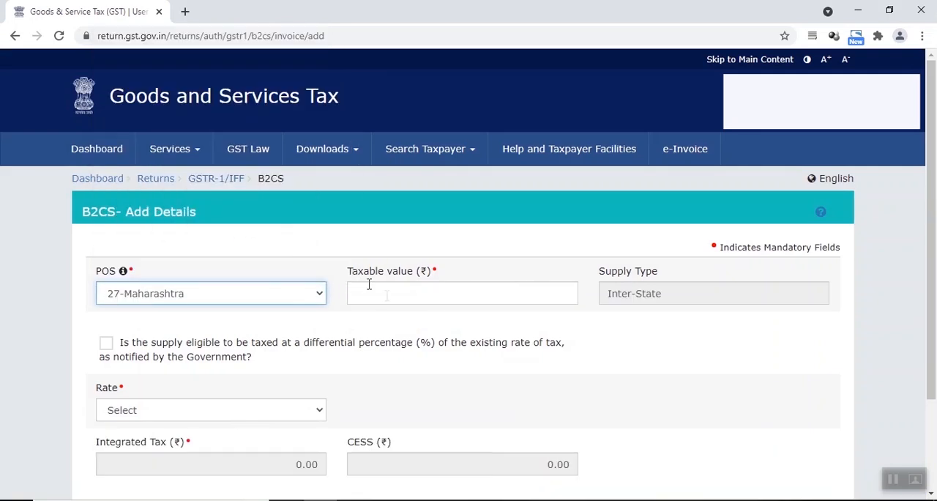
left_click(386, 296)
type("761.01")
left_click(669, 344)
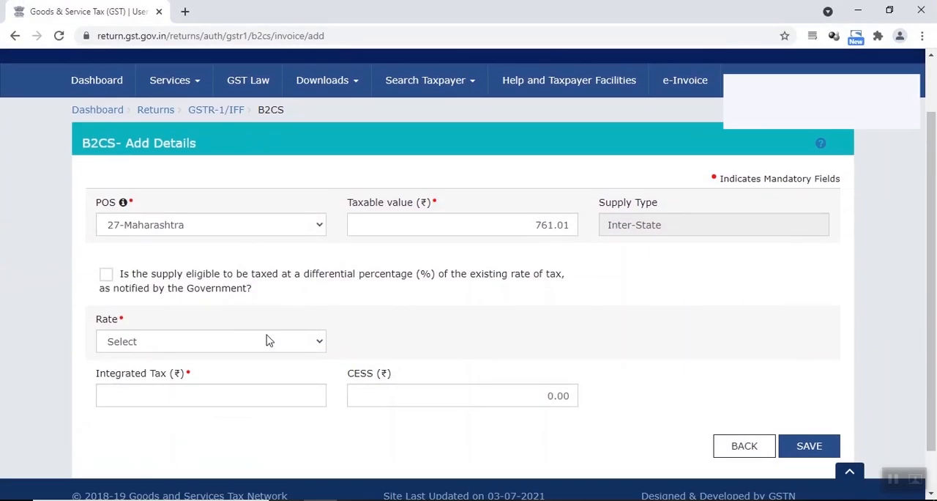
Step: Set the Maharashtra entry's rate to 18 and compare its integrated tax with the workbook's Maharashtra GST amount
left_click(268, 410)
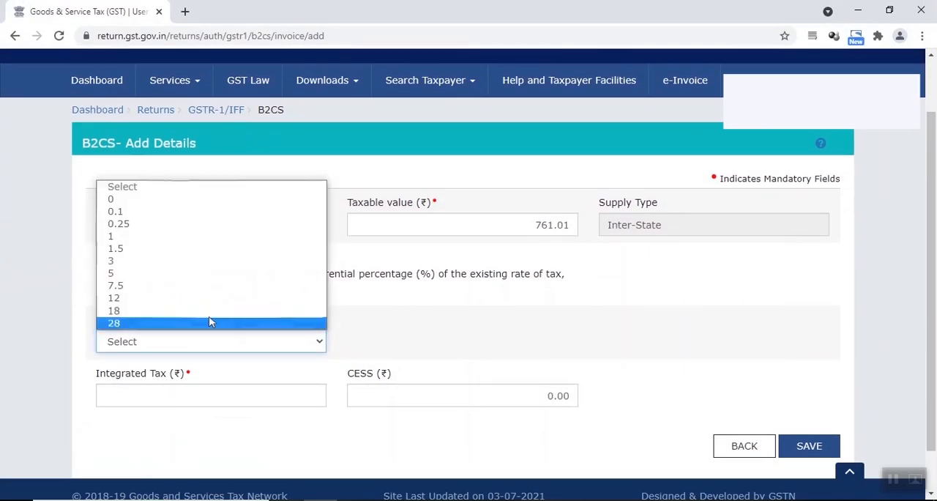
left_click(209, 386)
scroll(643, 410, "down", 1)
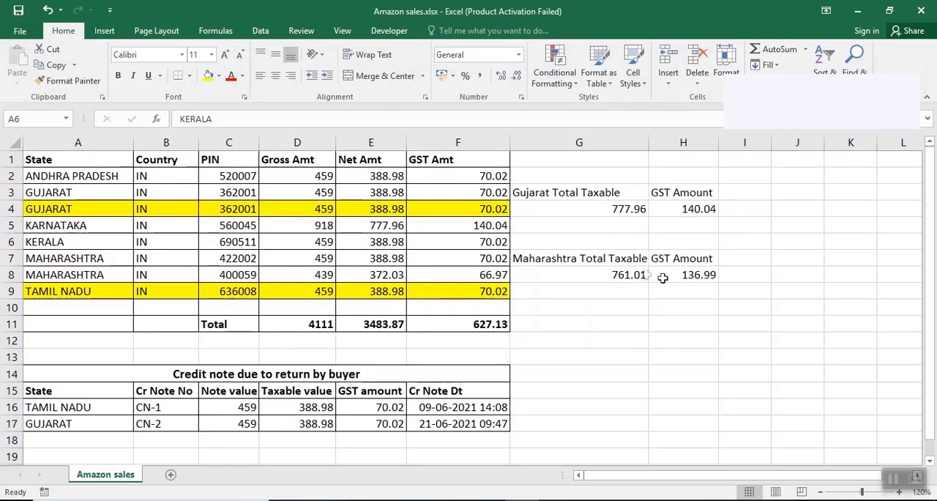
left_click(681, 277)
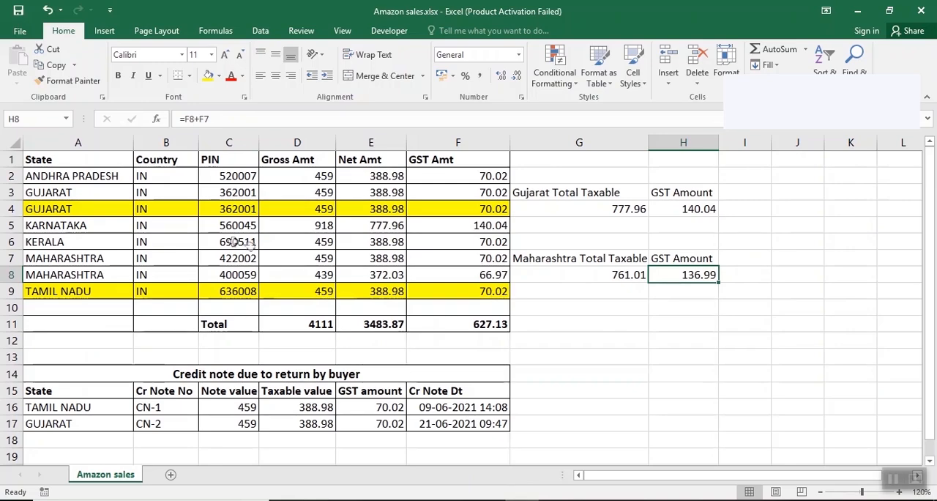
Step: Go through the workbook's state rows from Andhra Pradesh to Tamil Nadu to check which have been entered
left_click(55, 174)
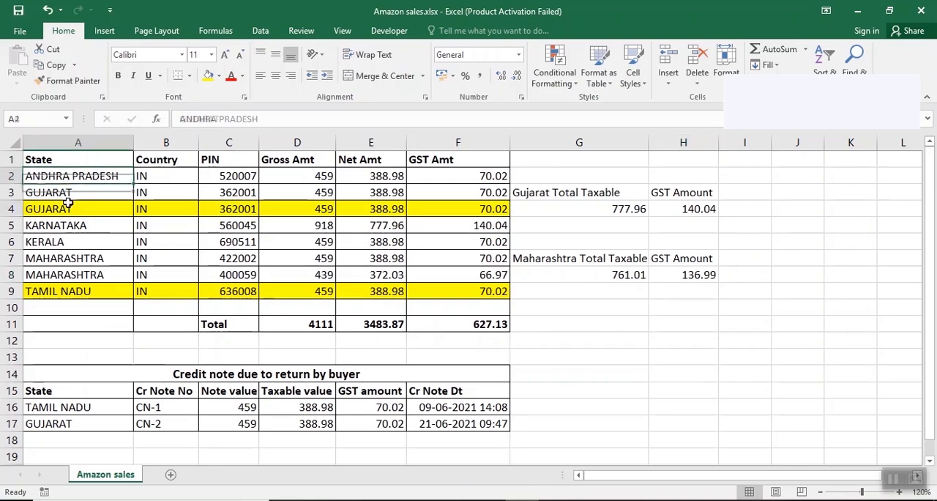
left_click(67, 208)
left_click(69, 226)
left_click(68, 242)
left_click(70, 258)
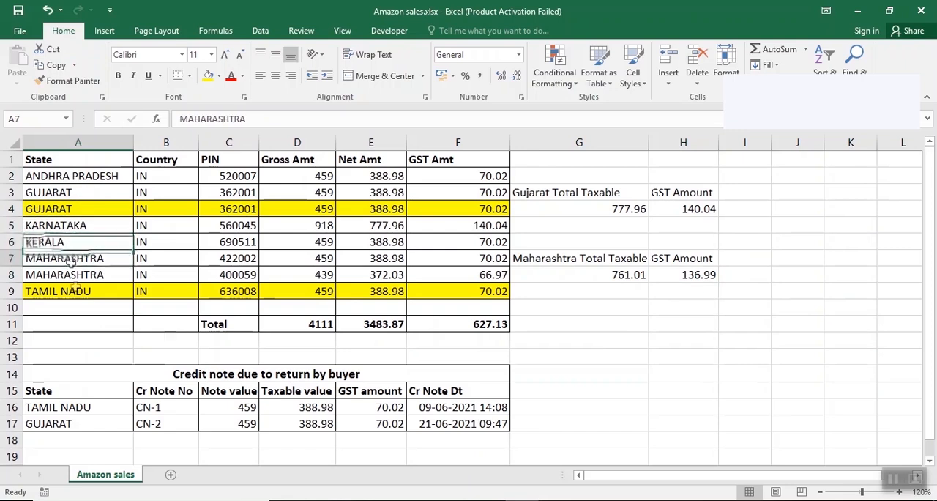
left_click(70, 275)
left_click(70, 291)
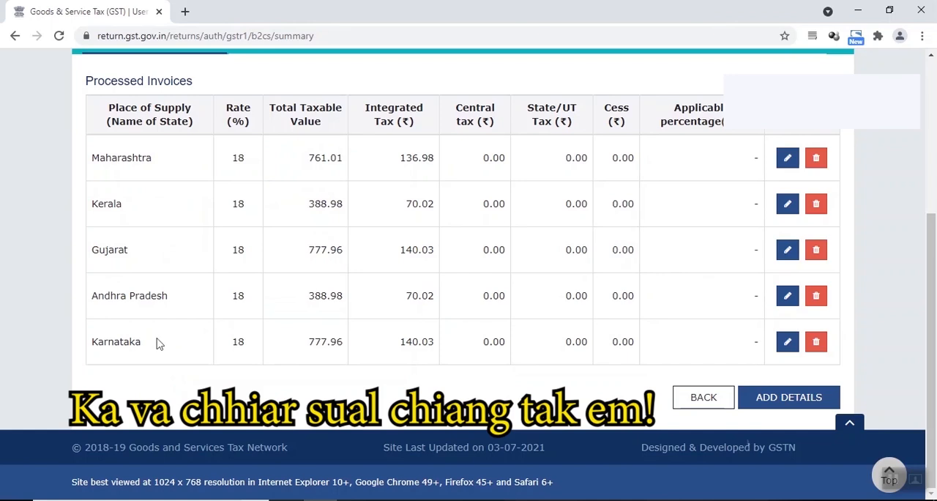
Step: Leave the B2CS summary and go back through GSTR-1 to the returns dashboard
left_click(694, 401)
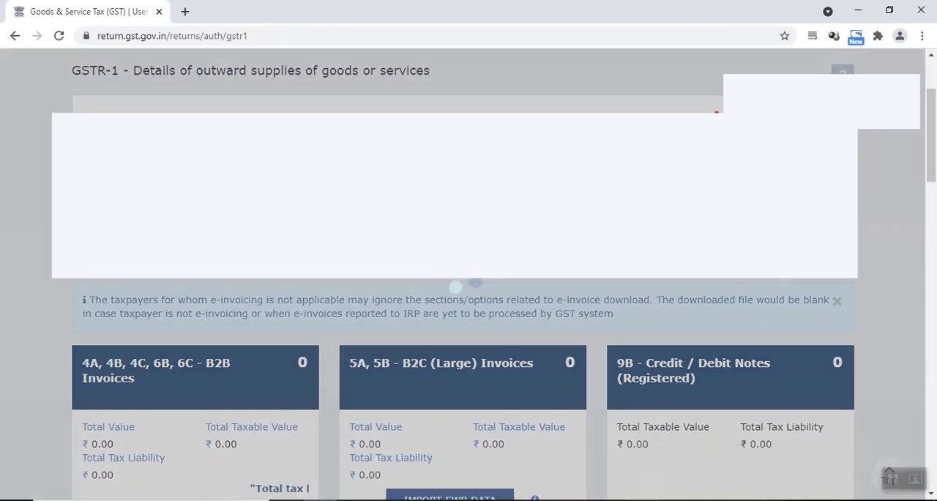
scroll(341, 279, "down", 1)
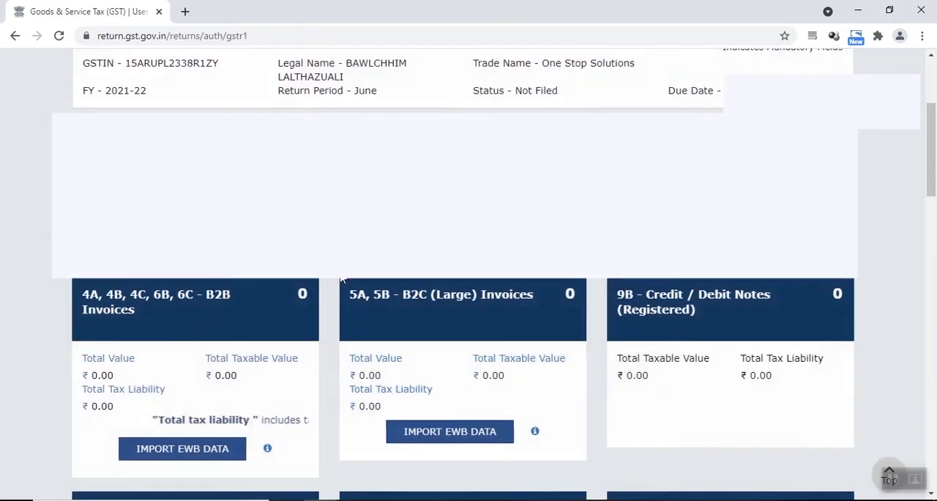
key("alt+Tab")
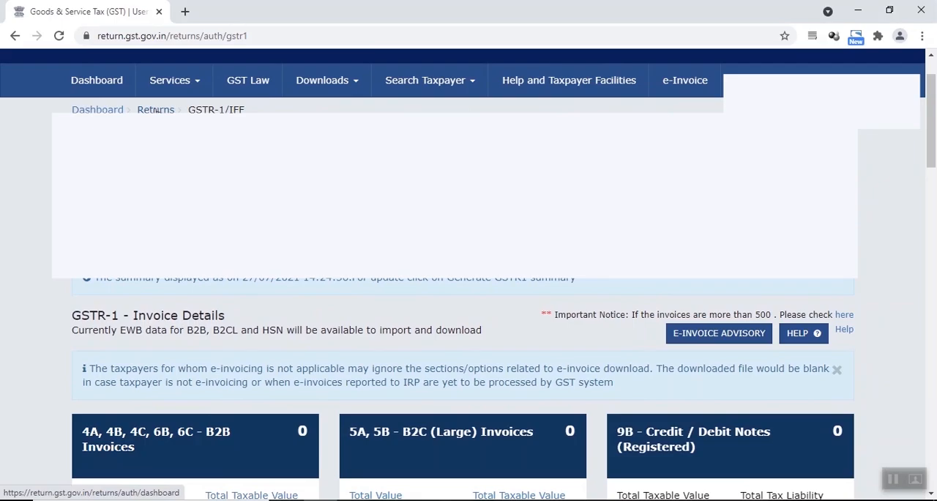
left_click(156, 110)
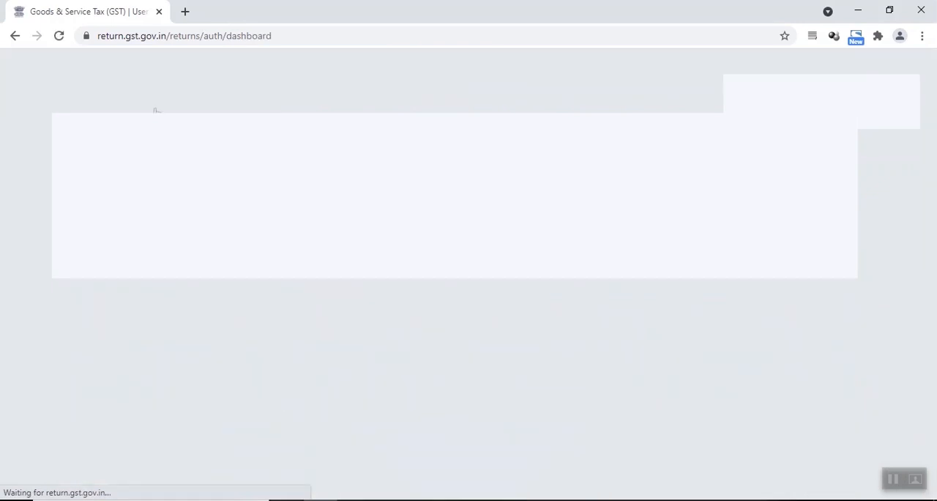
scroll(670, 300, "down", 1)
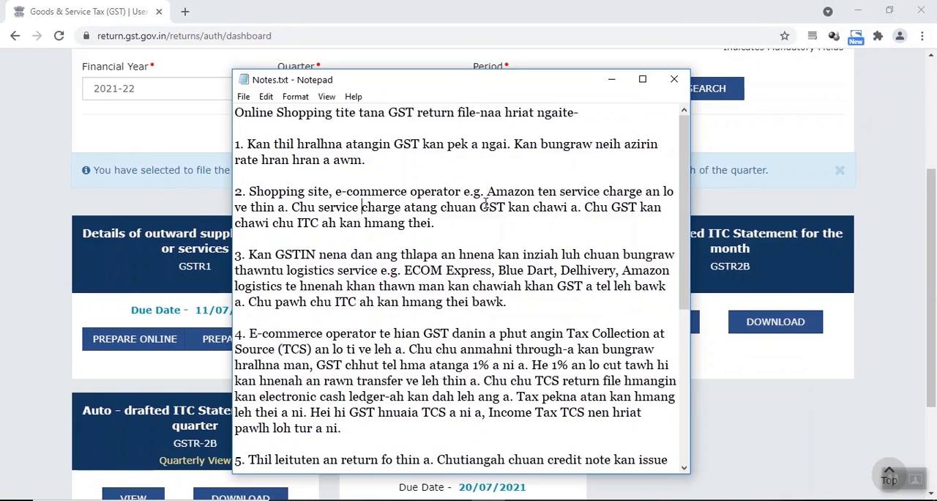
Step: Read the notes about GST on e-commerce service charges and logistics in Notes.txt, and return to the returns dashboard
left_click_drag(480, 207, 523, 207)
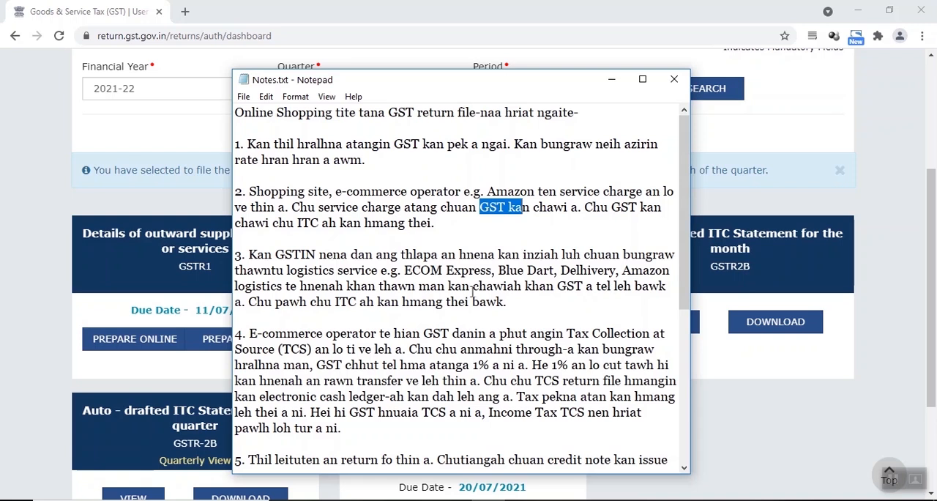
left_click(560, 287)
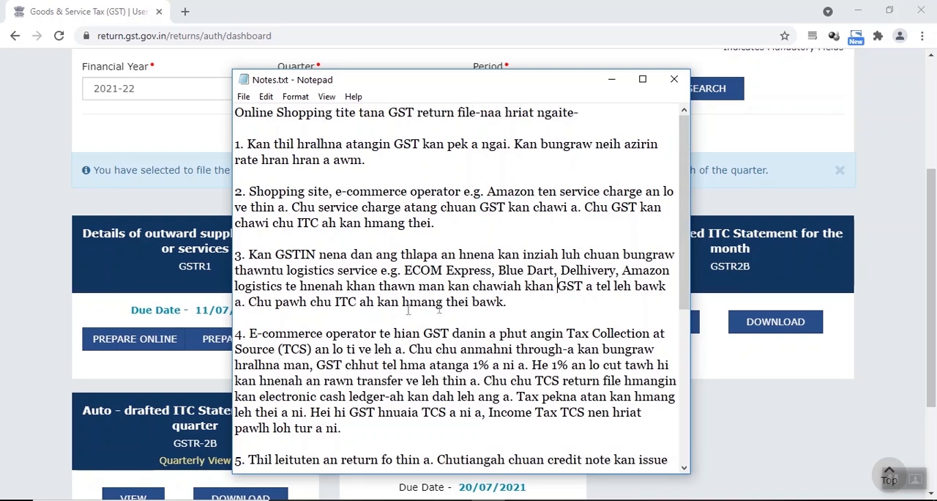
left_click(785, 252)
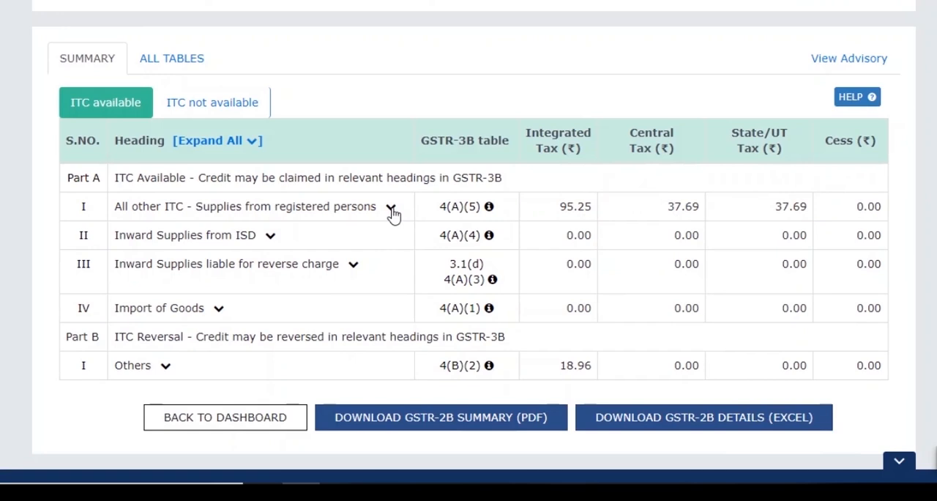
Step: Expand All other ITC - Supplies from registered persons in the GSTR-2B summary and open its B2B - Invoices details
left_click(391, 210)
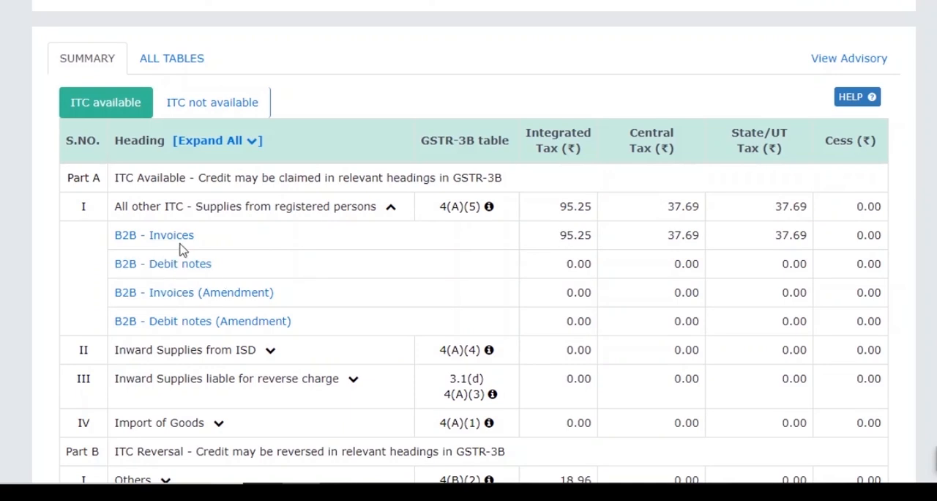
left_click_drag(178, 241, 191, 276)
left_click(173, 242)
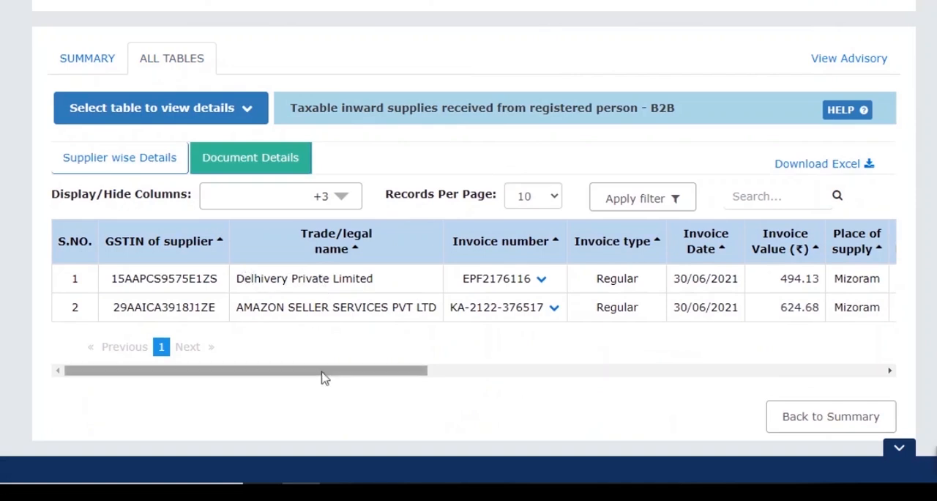
Step: Examine the Amazon Seller Services invoice's value and integrated tax in the B2B document details
left_click_drag(324, 372, 342, 370)
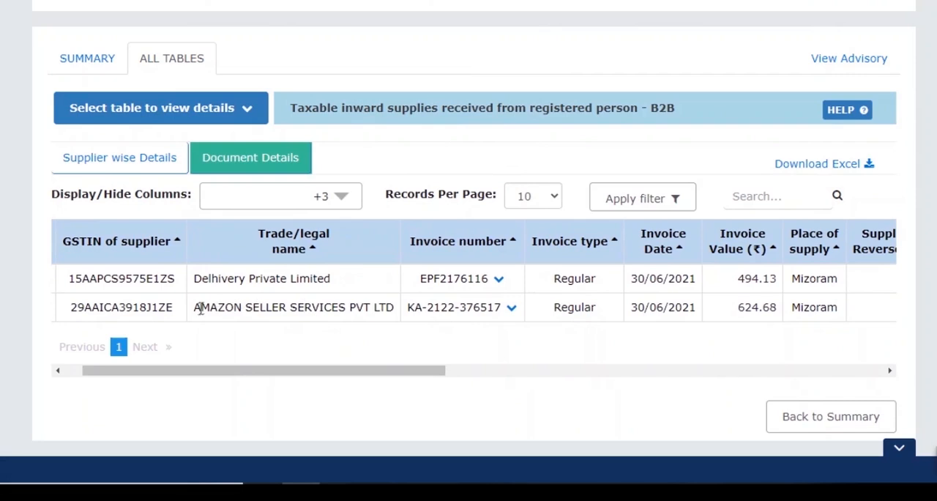
left_click_drag(195, 309, 396, 323)
left_click_drag(347, 370, 487, 357)
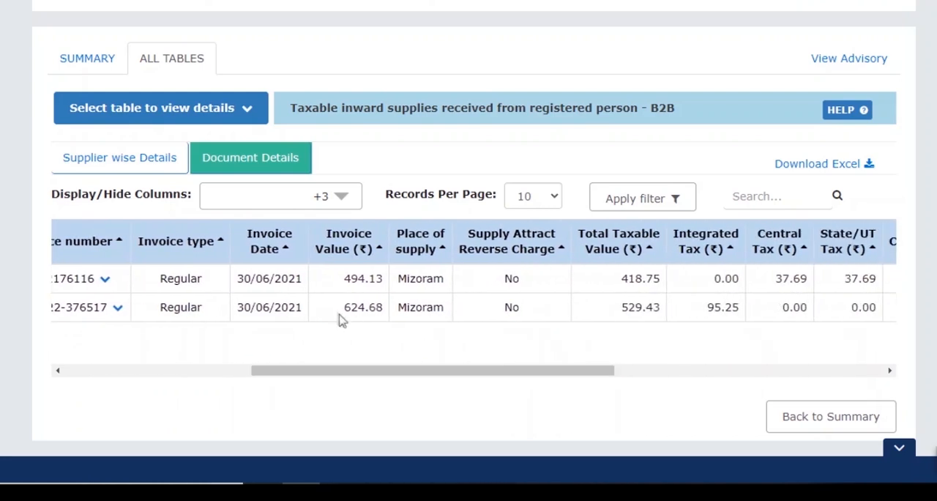
left_click_drag(347, 309, 378, 307)
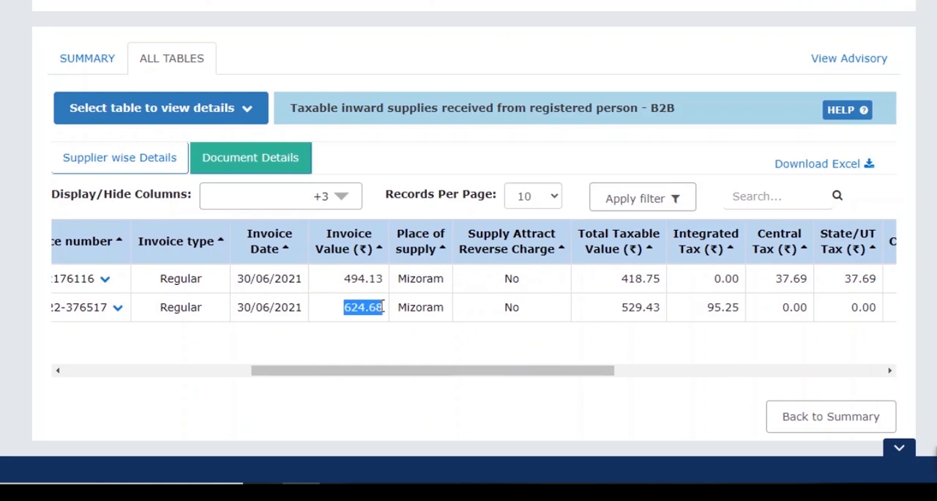
left_click_drag(492, 370, 542, 372)
left_click_drag(515, 307, 633, 310)
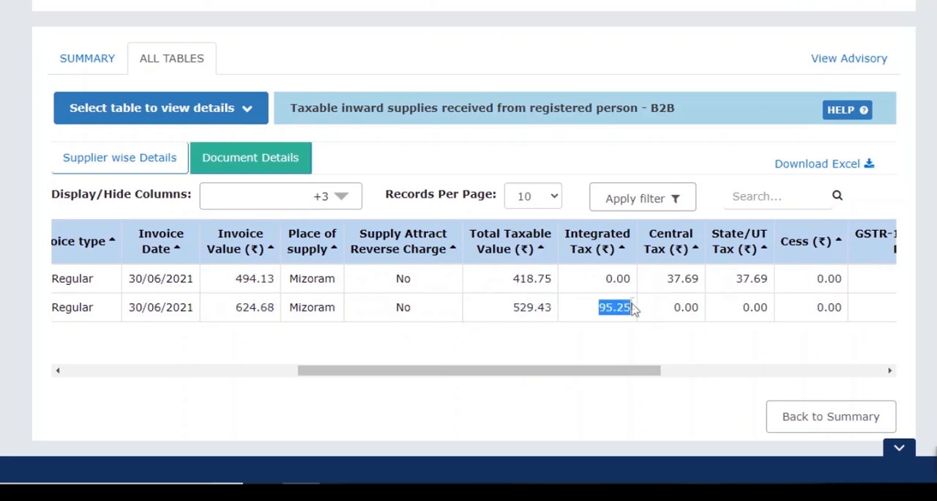
left_click(601, 312)
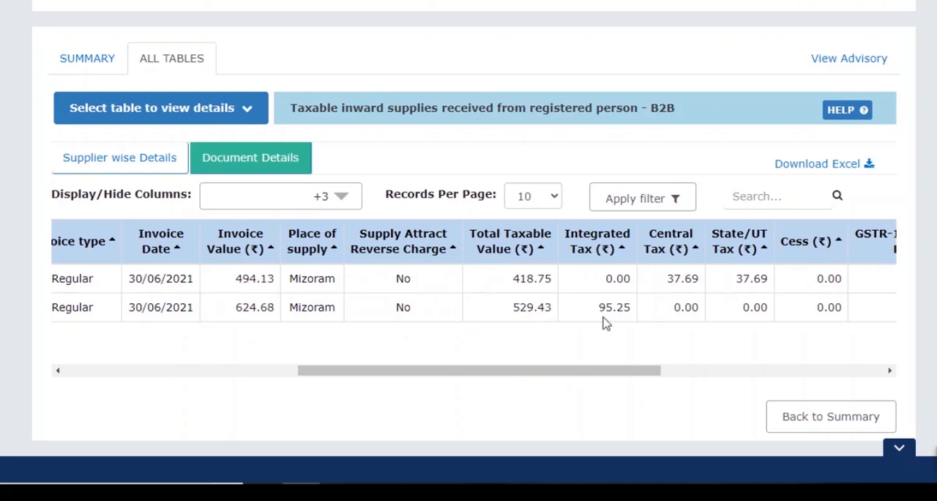
left_click_drag(599, 306, 648, 314)
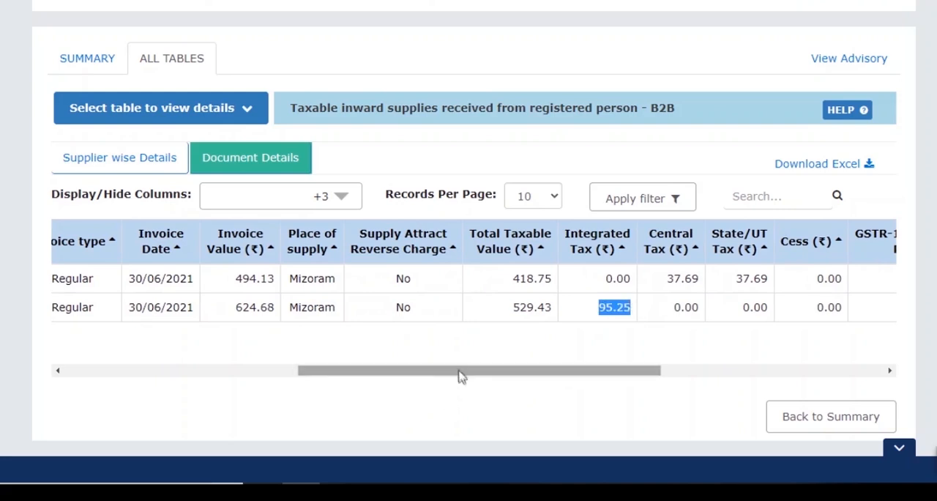
left_click_drag(462, 377, 459, 378)
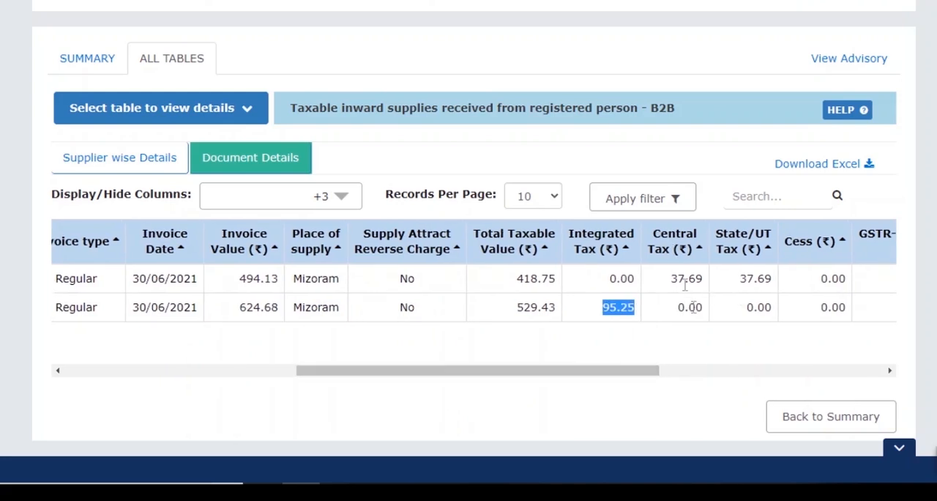
Step: Examine the Delhivery Private Limited invoice's taxable value, central tax and State/UT tax
left_click_drag(551, 377, 356, 392)
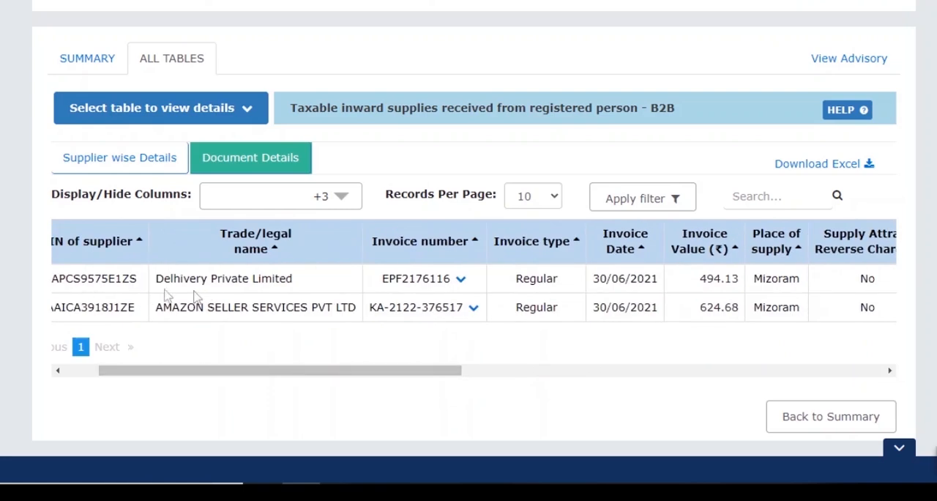
left_click_drag(156, 280, 309, 278)
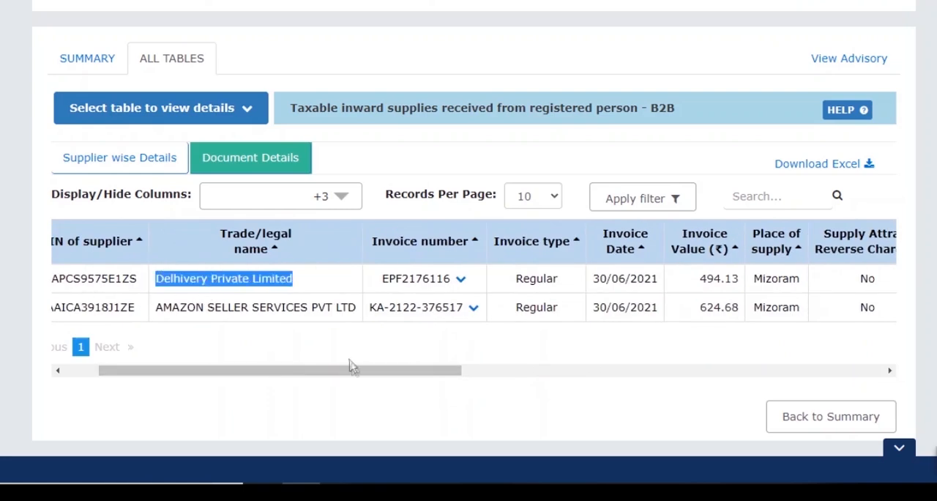
left_click_drag(355, 374, 555, 337)
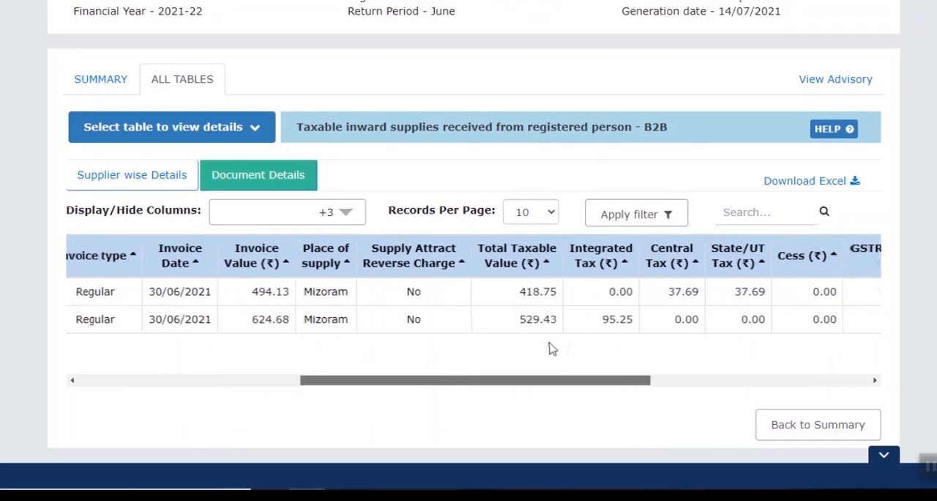
left_click_drag(494, 293, 526, 292)
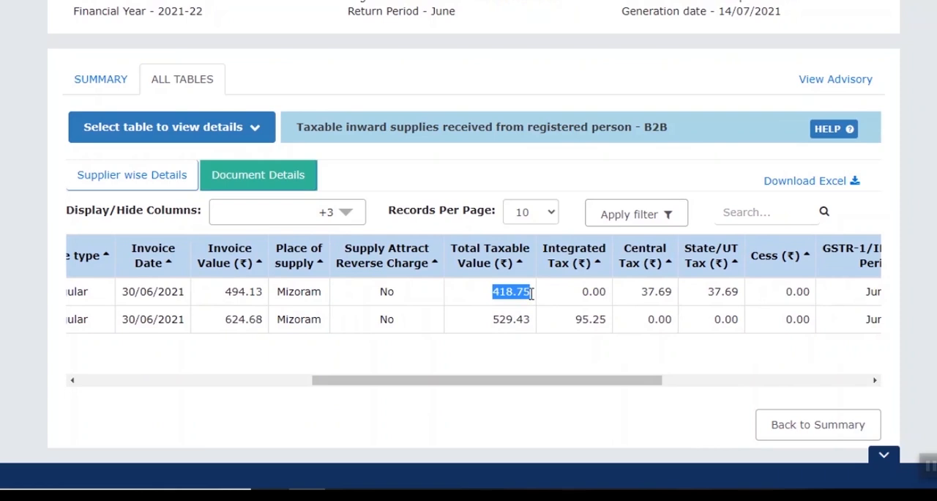
left_click_drag(644, 291, 739, 293)
left_click_drag(622, 381, 692, 368)
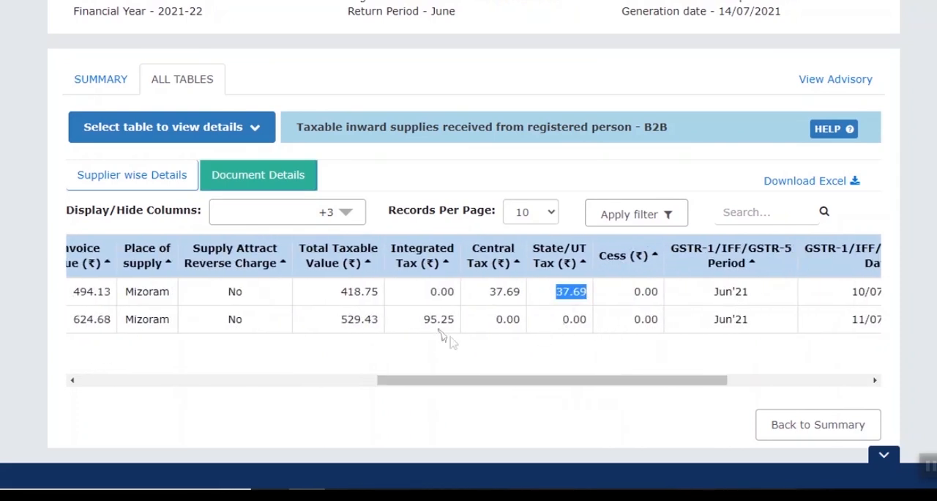
Step: Compare the Amazon invoice's integrated tax with the Delhivery invoice's central tax, and return to the start of the statement
left_click_drag(425, 318, 451, 322)
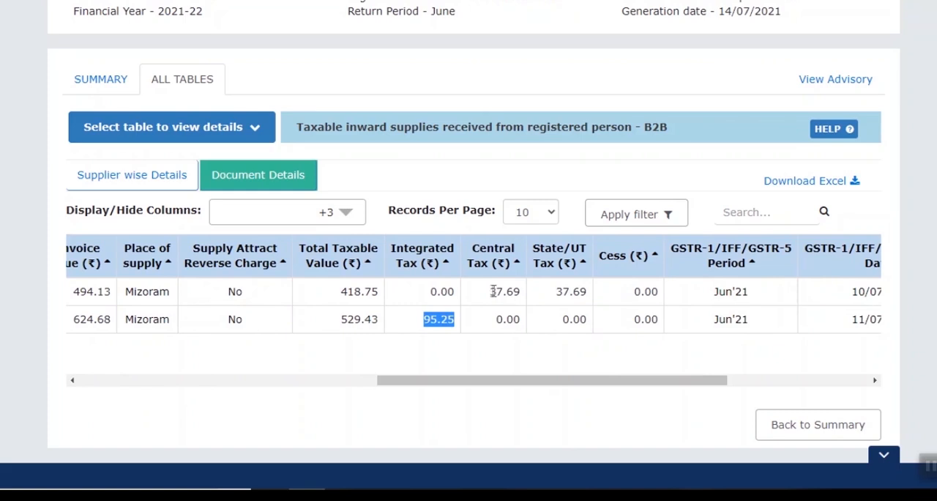
left_click_drag(493, 292, 518, 292)
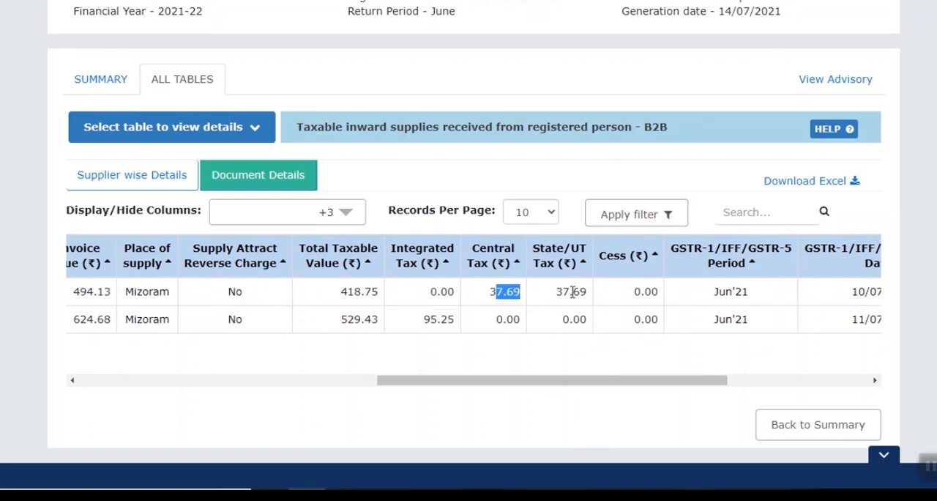
left_click_drag(568, 381, 236, 391)
scroll(188, 312, "up", 3)
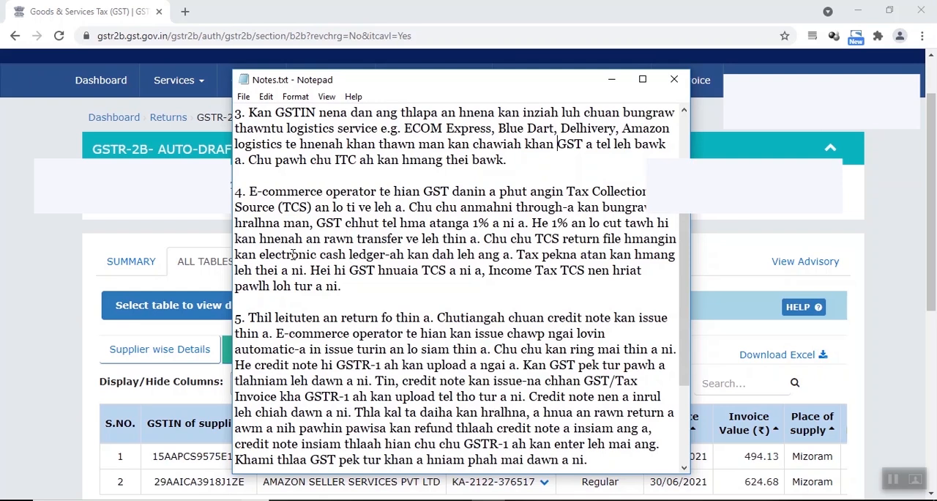
Step: Leave the notes and open the TDS and TCS credit received page on the GST portal
left_click(7, 166)
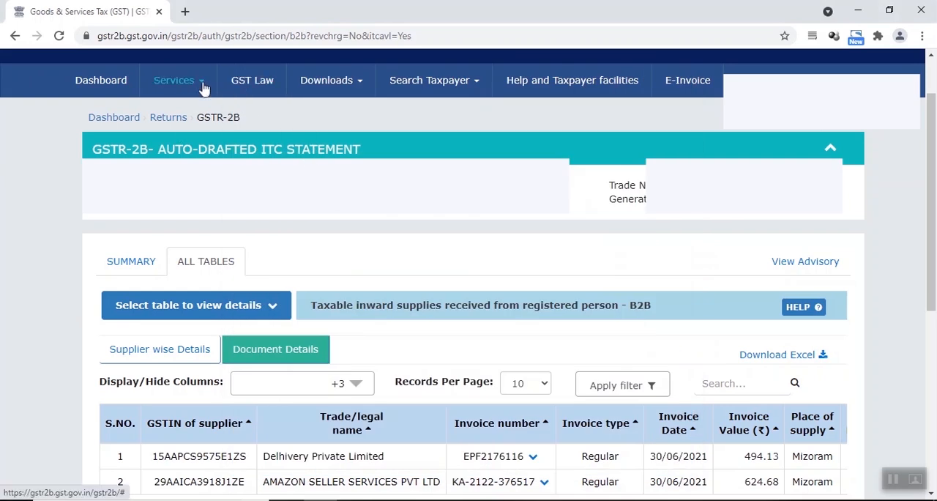
left_click(204, 87)
mouse_move(223, 117)
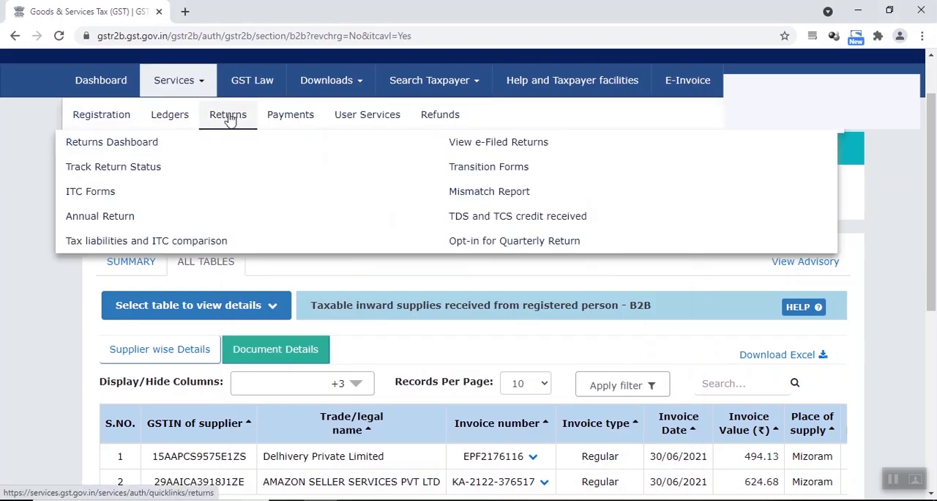
left_click(471, 219)
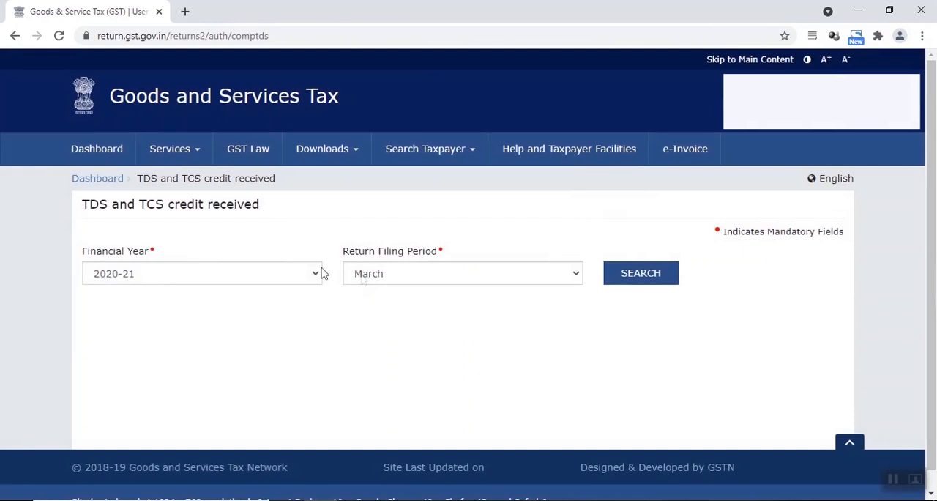
Step: Search the TDS and TCS credit received for financial year 2021-22 and return filing period June
left_click(313, 275)
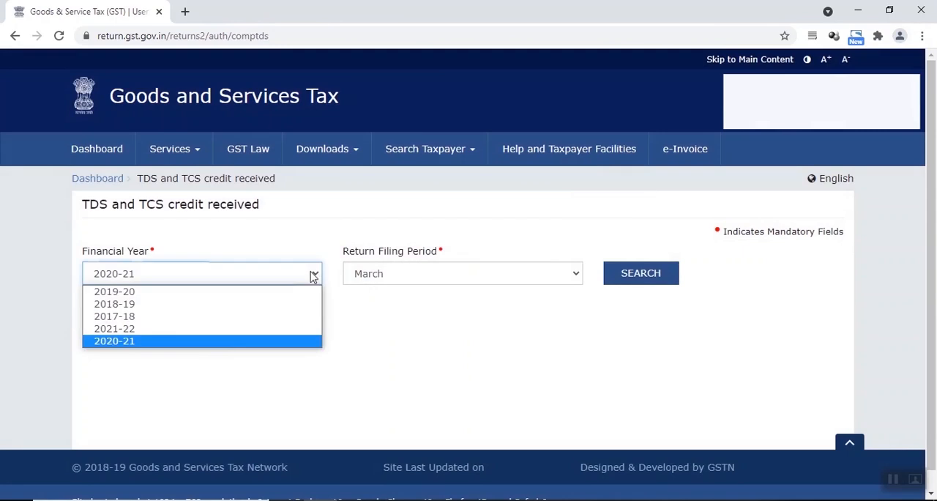
left_click(237, 328)
left_click(408, 276)
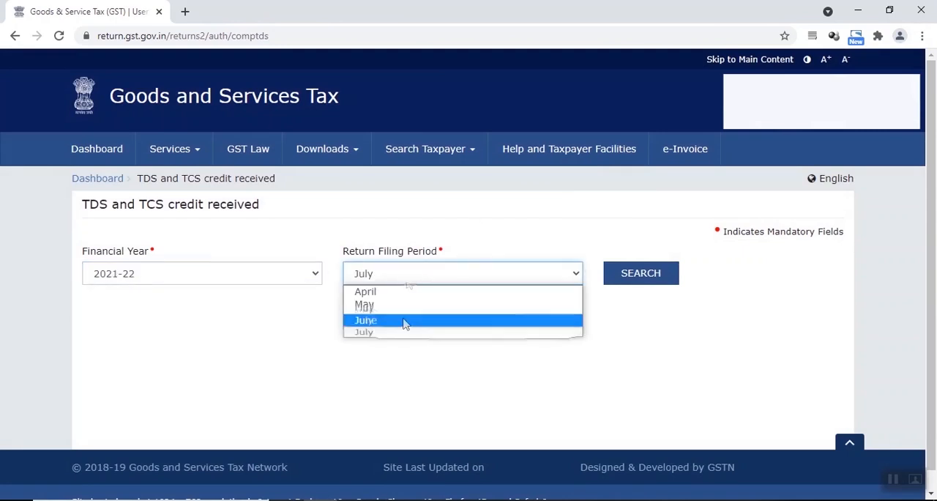
left_click(405, 322)
left_click(648, 273)
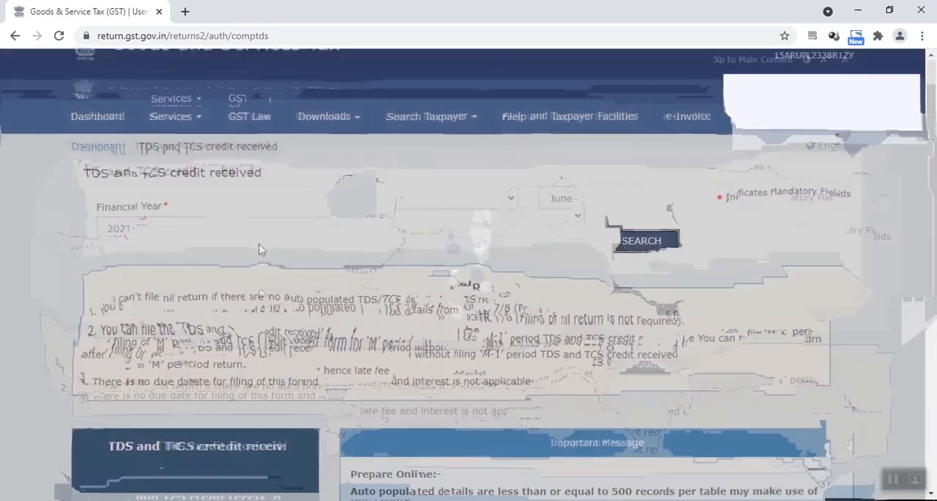
Step: Open the TDS and TCS credit received form for online preparation, and view its TCS Credit received records
scroll(220, 293, "down", 3)
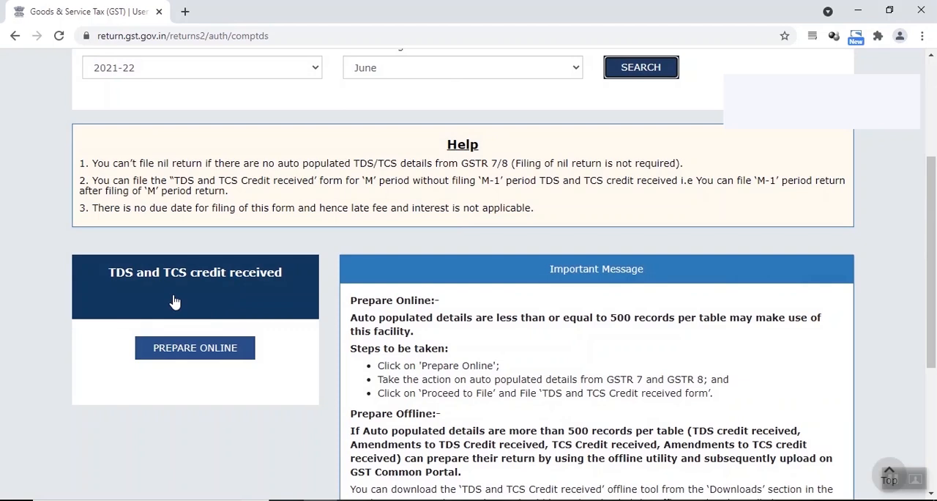
left_click(175, 301)
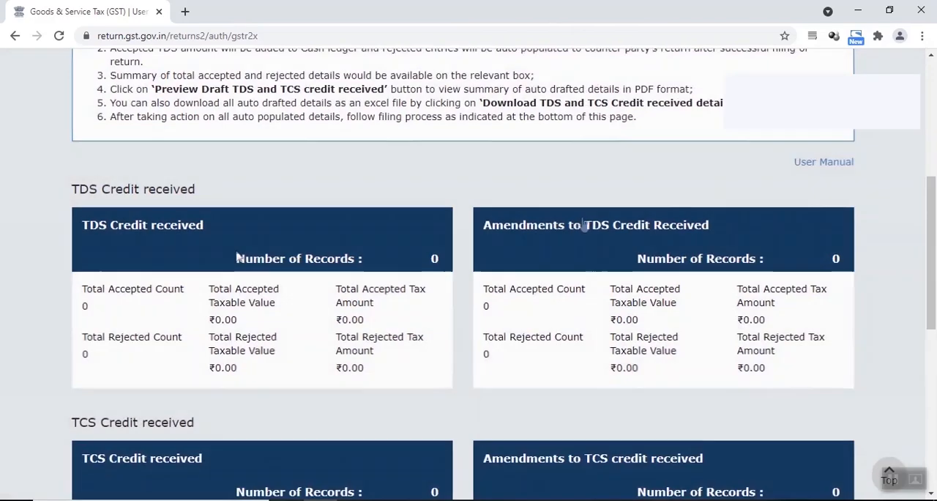
scroll(376, 248, "down", 3)
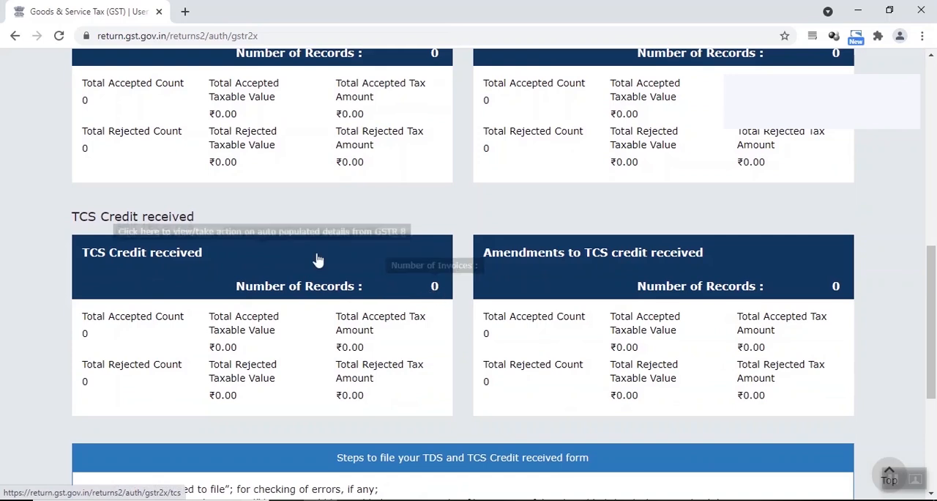
left_click(235, 271)
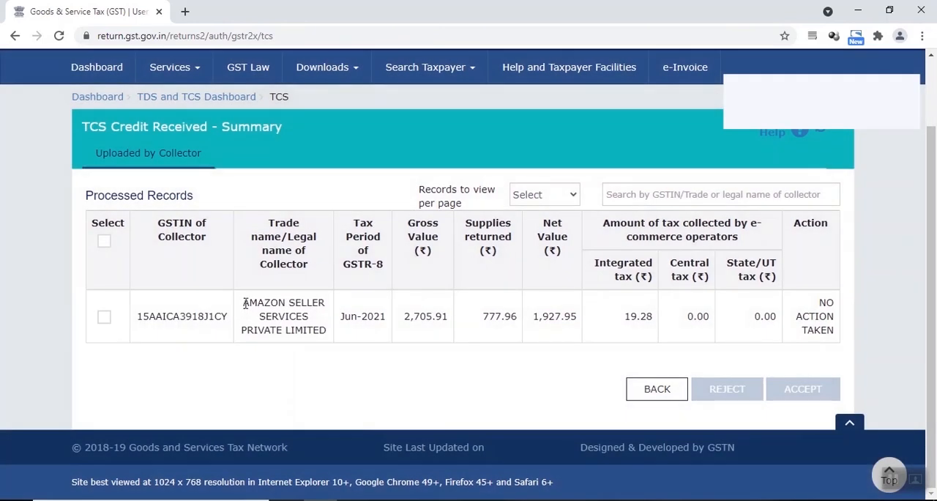
Step: Examine the collector's name and gross value in the Amazon Seller Services TCS record
left_click_drag(245, 304, 326, 331)
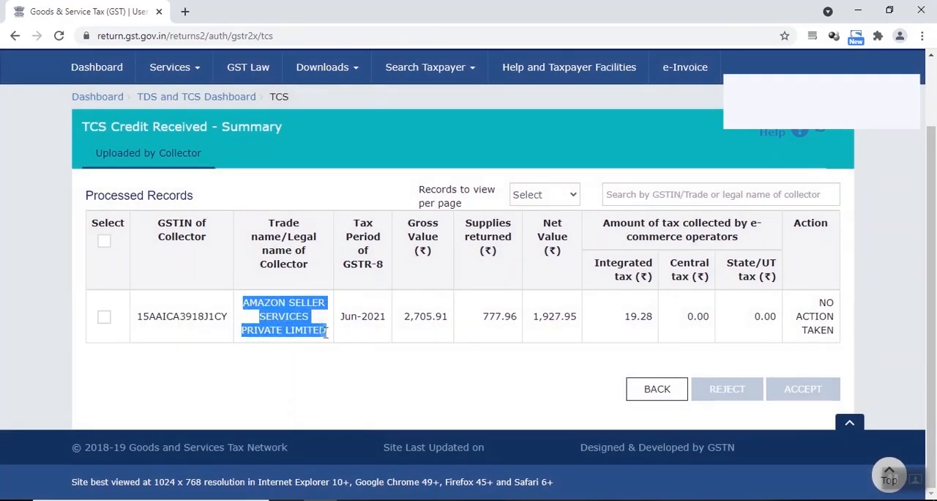
left_click(369, 369)
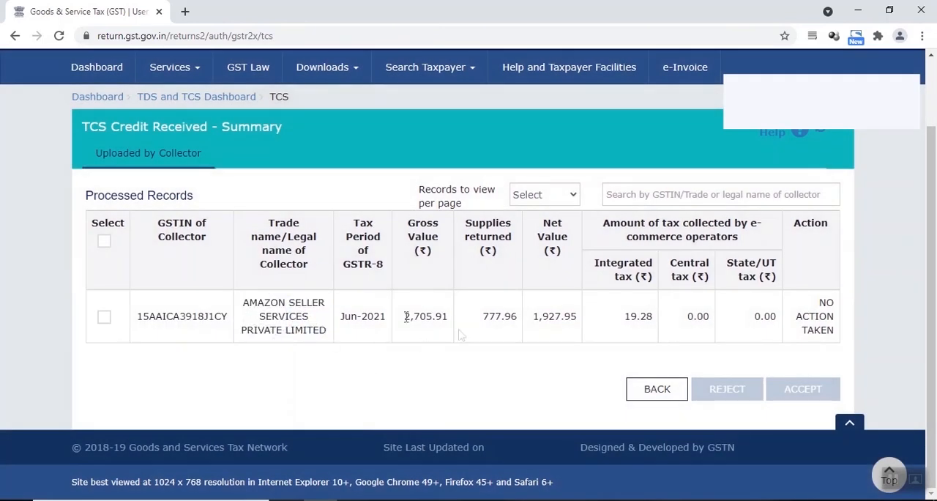
left_click_drag(406, 316, 446, 321)
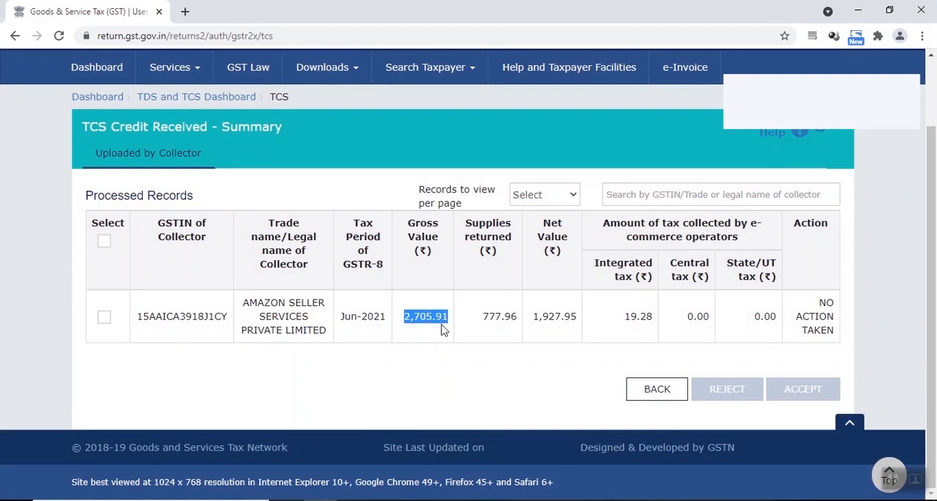
left_click(442, 322)
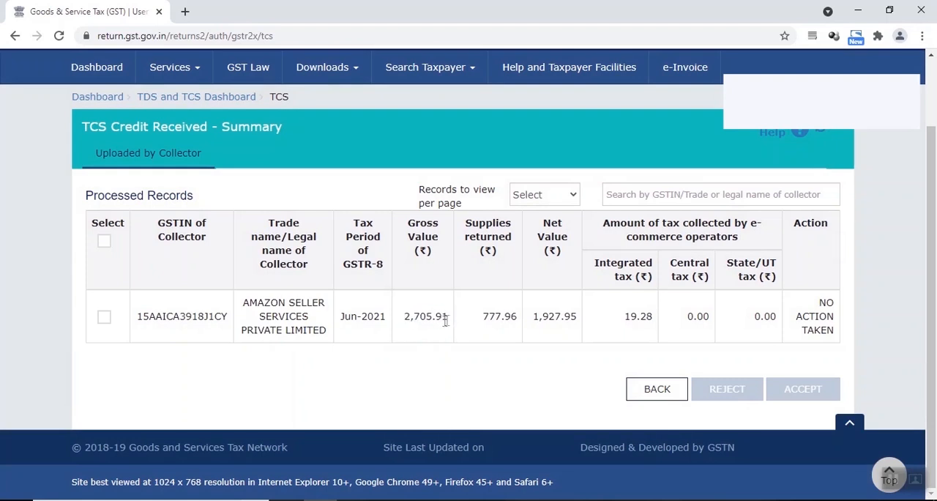
left_click_drag(449, 316, 408, 315)
left_click(468, 328)
Step: Compare the Amazon TCS record's supplies returned, net value and integrated tax collected
left_click_drag(537, 315, 575, 316)
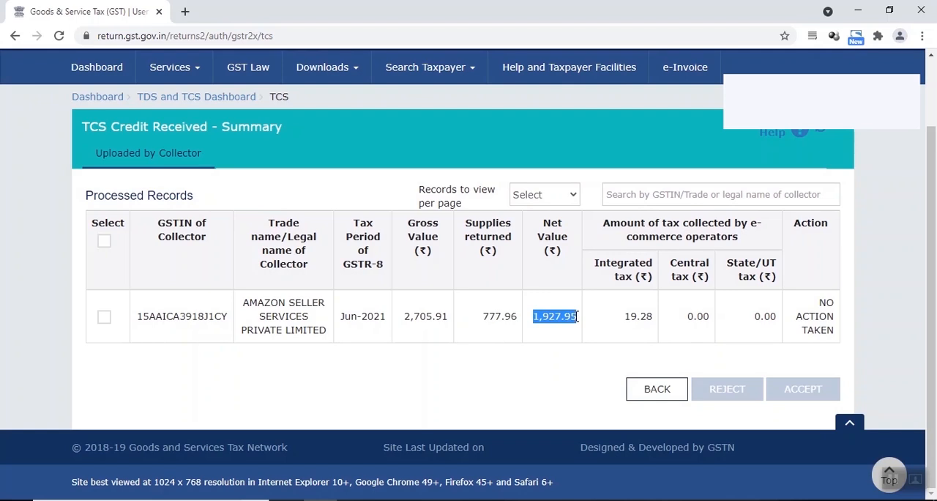
left_click(522, 317)
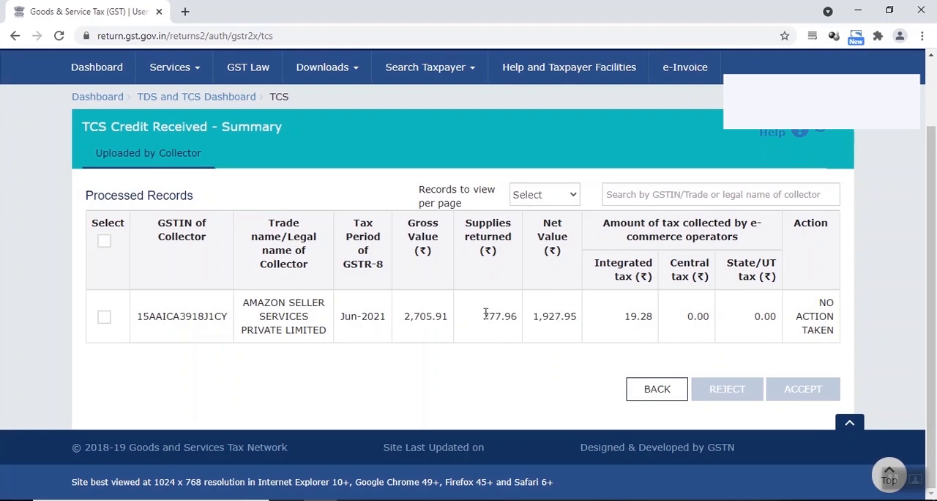
left_click_drag(485, 313, 515, 316)
left_click(536, 316)
left_click_drag(627, 316, 648, 316)
left_click_drag(535, 316, 580, 324)
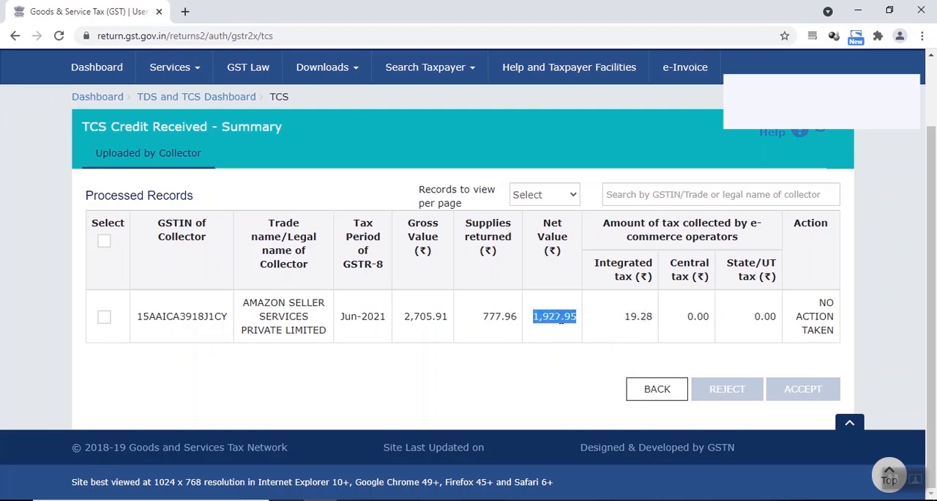
left_click(561, 320)
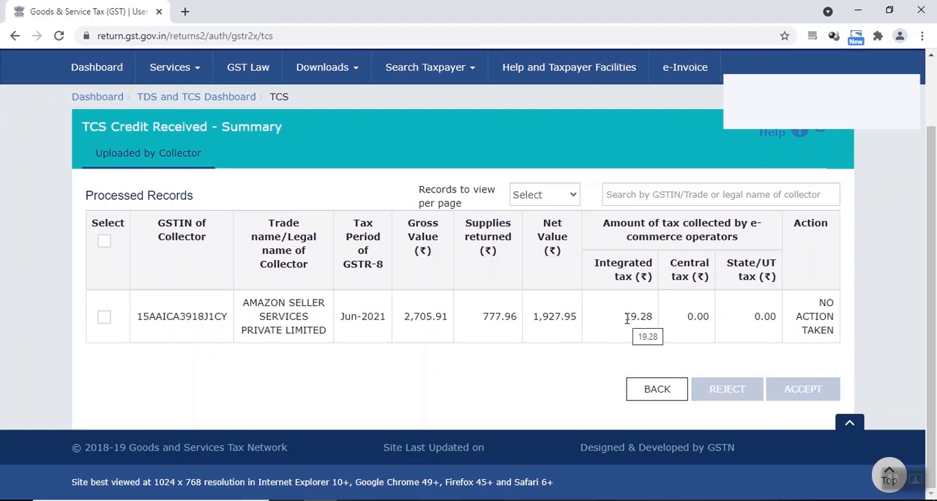
left_click_drag(624, 316, 655, 316)
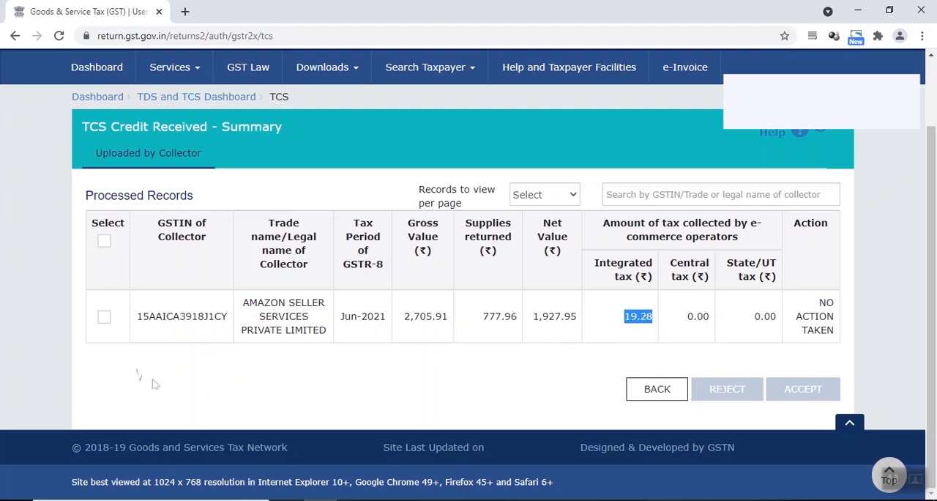
left_click(120, 367)
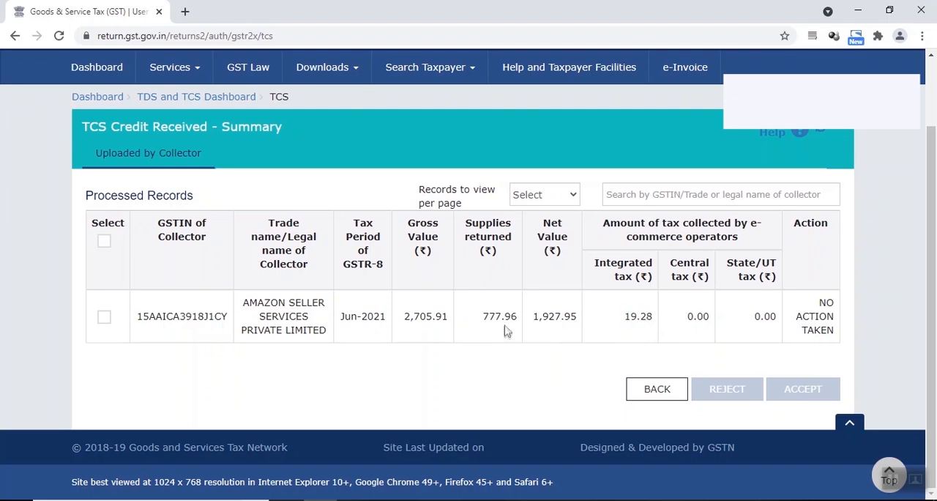
Step: Accept the Amazon Seller Services TCS record for Jun-2021 and return to the auto-drafted TDS/TCS page
left_click(107, 322)
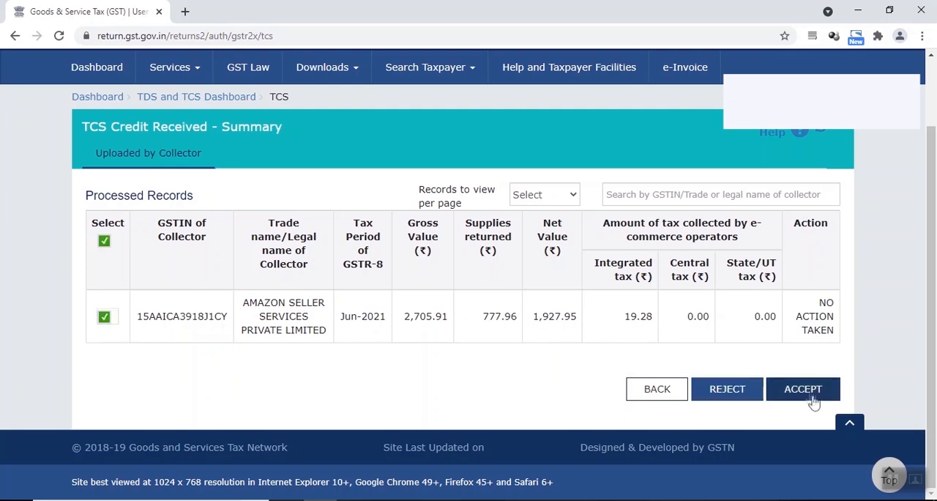
left_click(805, 391)
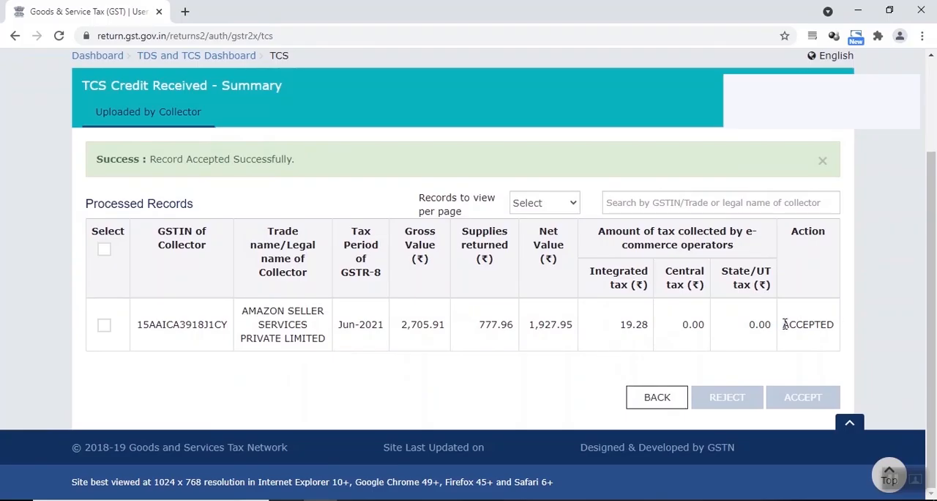
left_click_drag(785, 324, 833, 322)
left_click(800, 324)
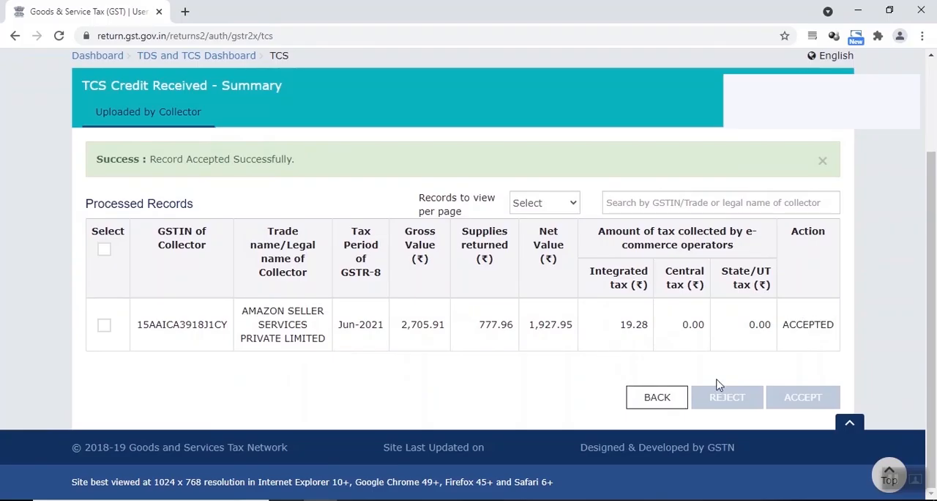
left_click(658, 396)
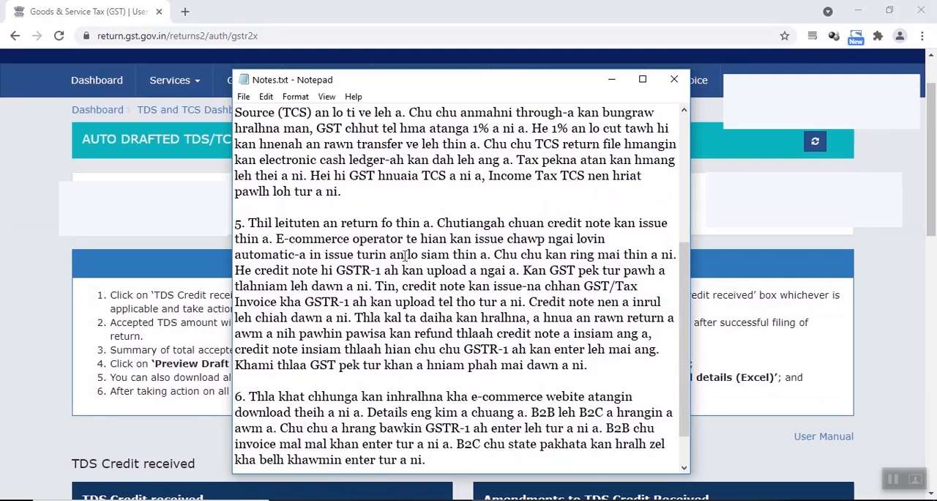
Step: Read the credit note points in the notes, then search the returns to file for 2021-22, Quarter 1 (Apr - Jun), June
scroll(362, 231, "down", 1)
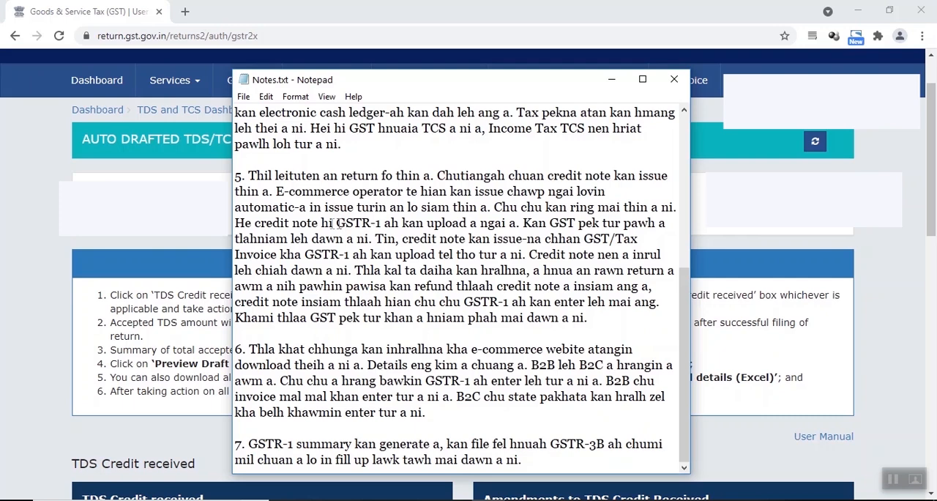
left_click(42, 211)
left_click(104, 116)
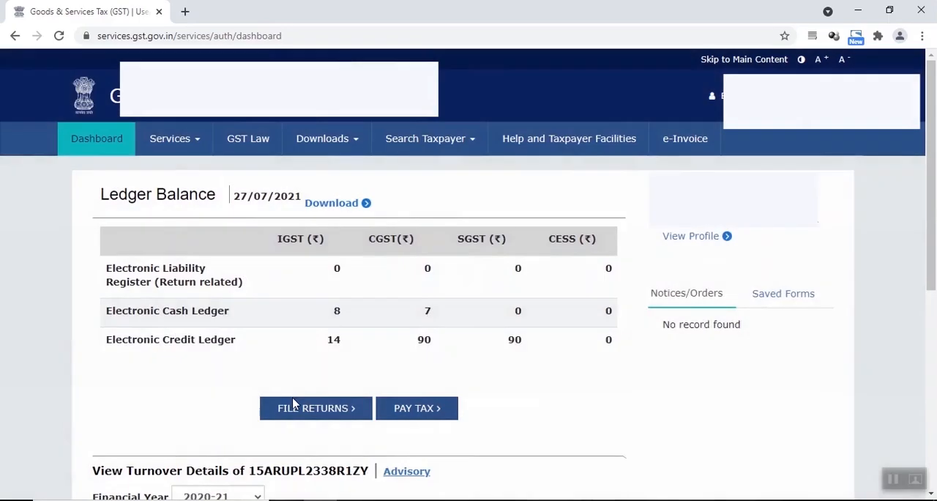
left_click(298, 410)
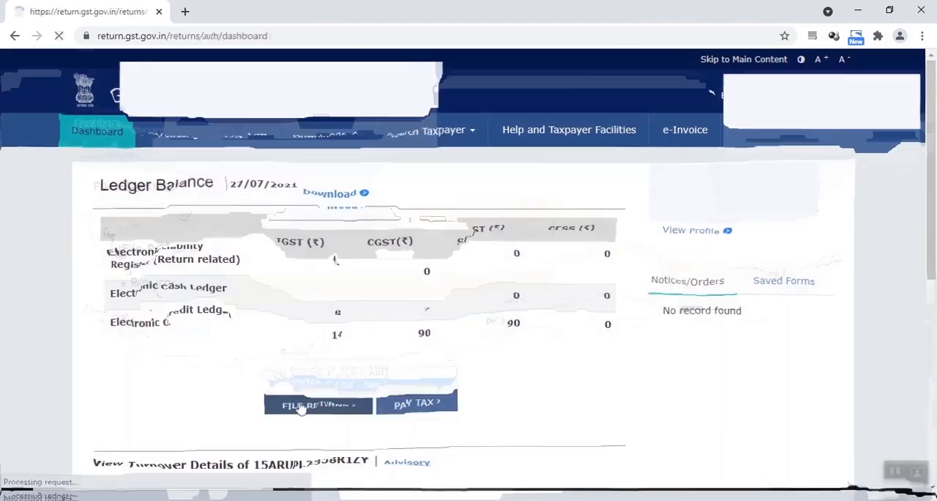
left_click(365, 232)
left_click(322, 249)
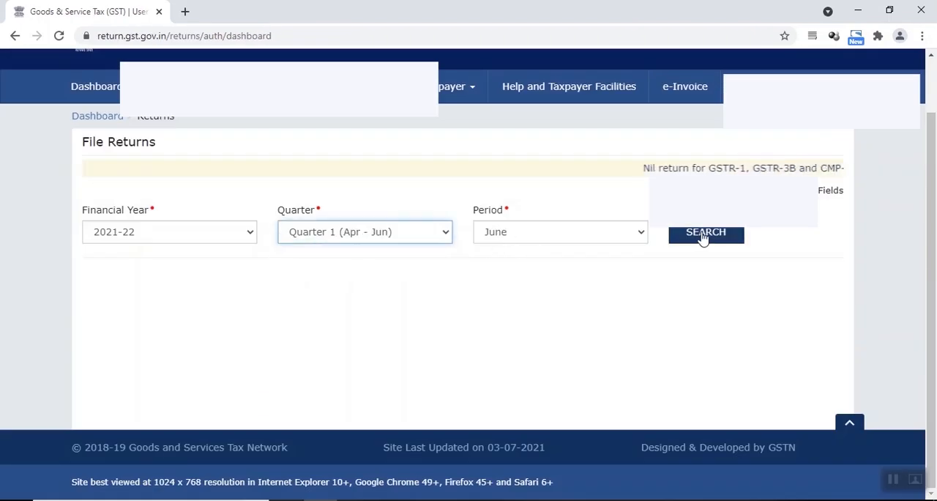
left_click(703, 236)
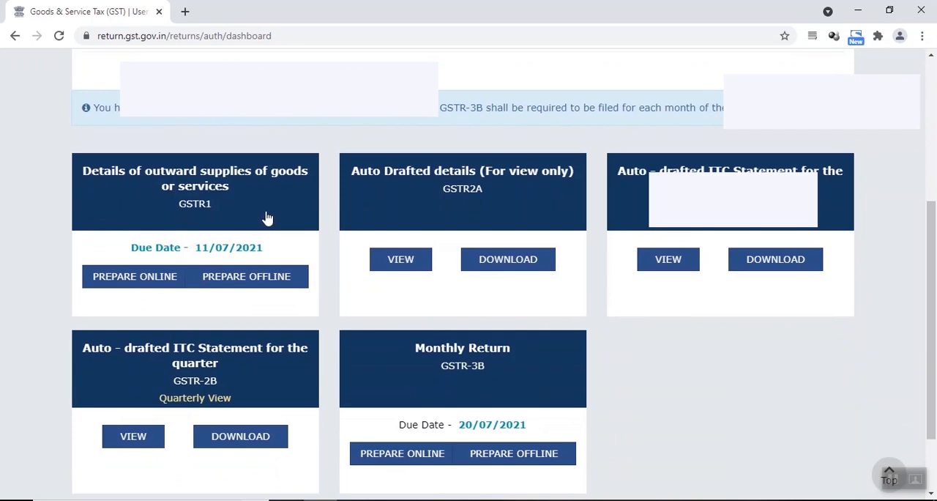
Step: Open GSTR-1 and start adding a note under 9B - Credit / Debit Notes (Unregistered)
left_click(267, 217)
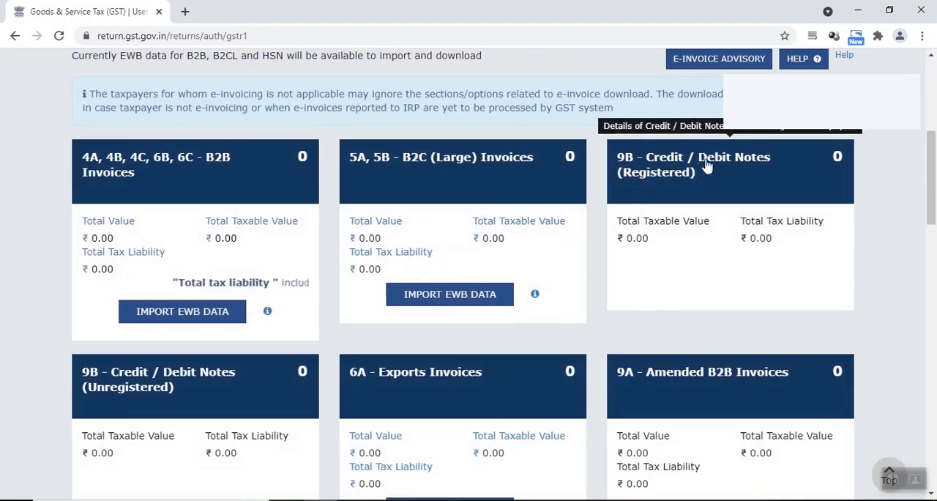
scroll(173, 380, "down", 1)
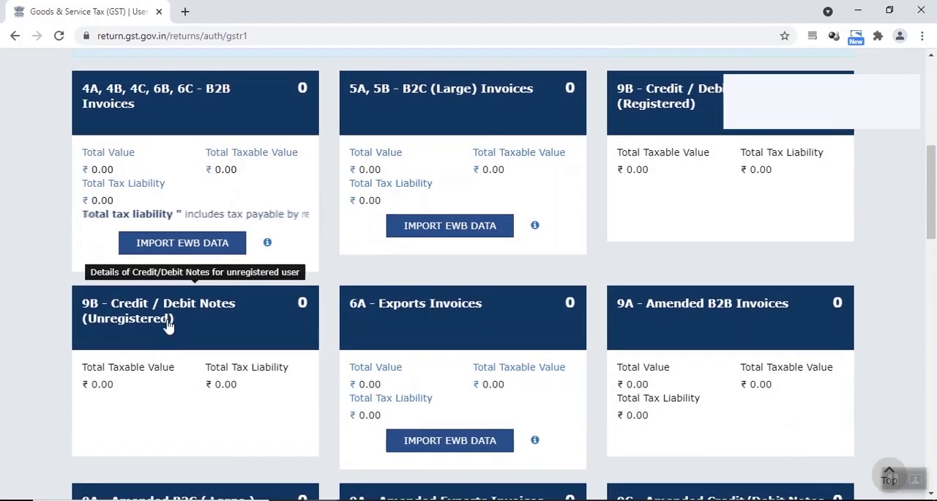
scroll(168, 326, "up", 1)
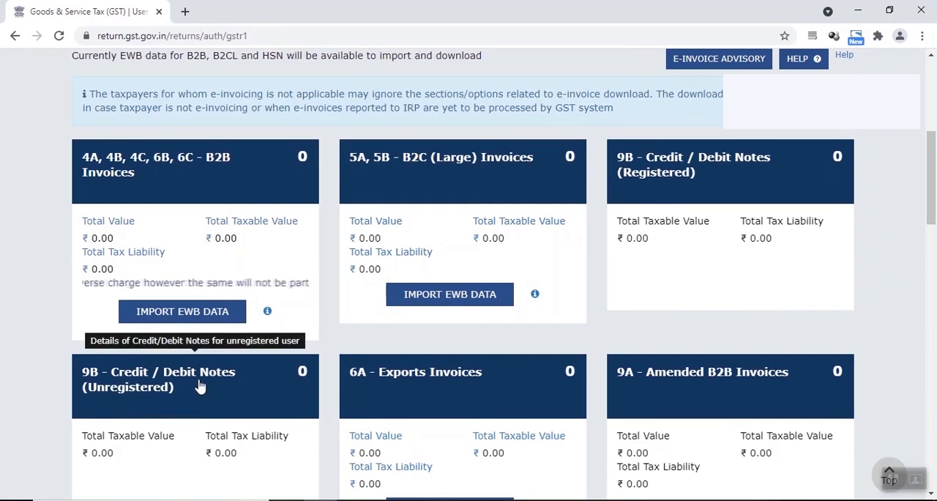
scroll(200, 387, "down", 1)
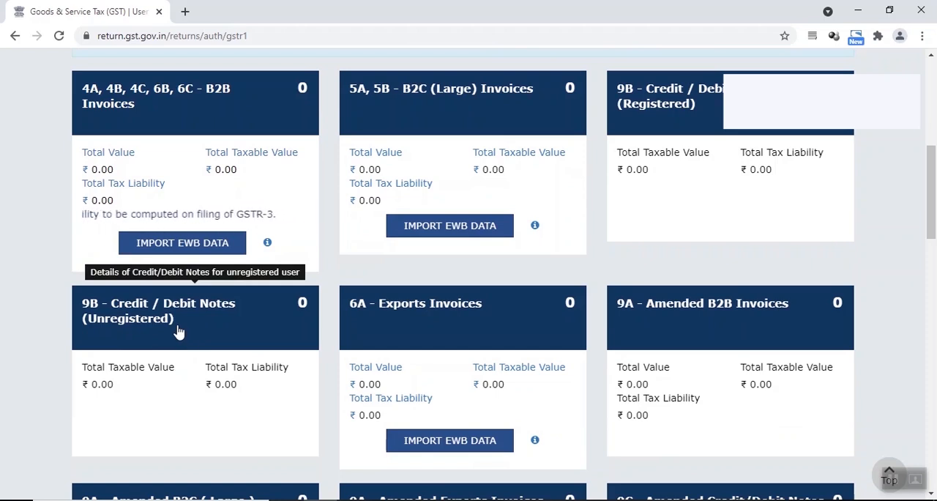
left_click(178, 332)
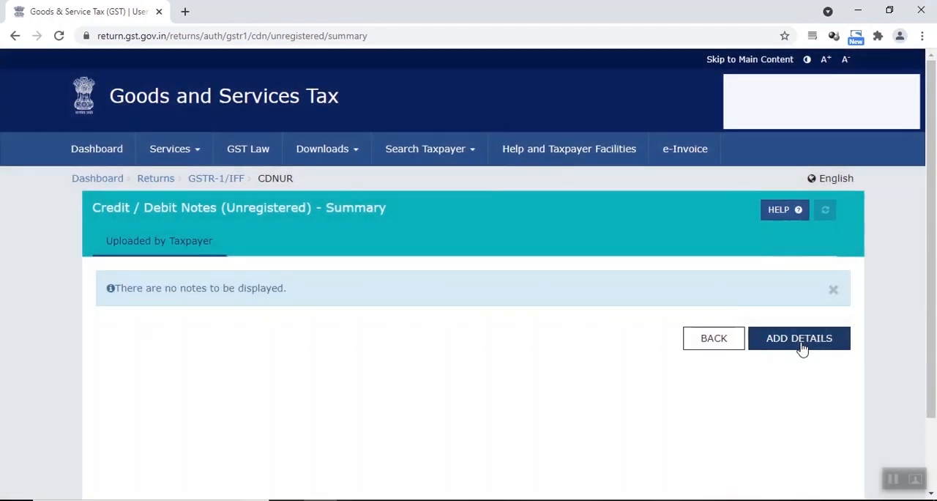
left_click(800, 339)
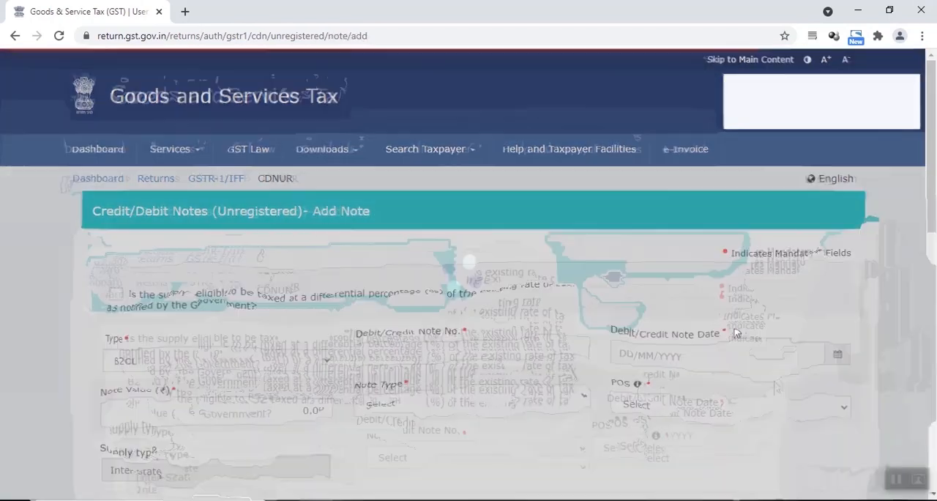
scroll(457, 362, "down", 2)
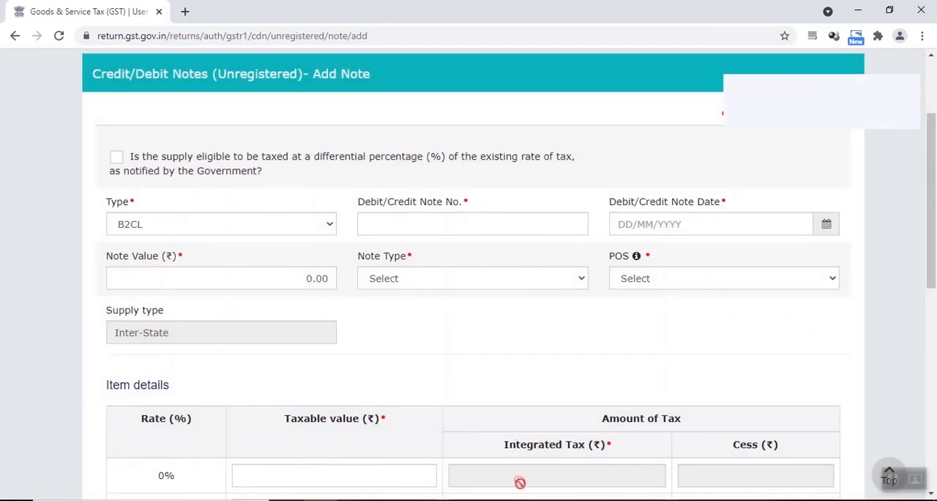
Step: Switch to the Amazon sales workbook in Excel and examine the highlighted Gujarat and Tamil Nadu sales rows
mouse_move(521, 500)
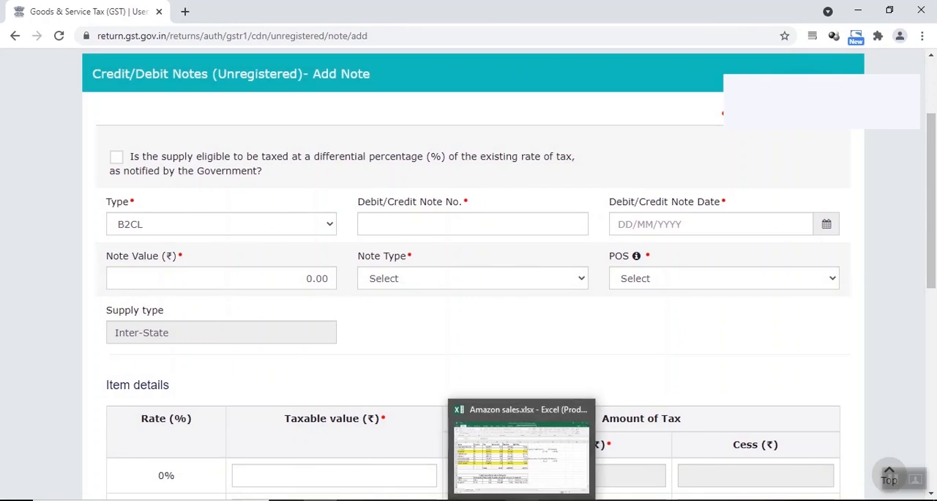
left_click(522, 500)
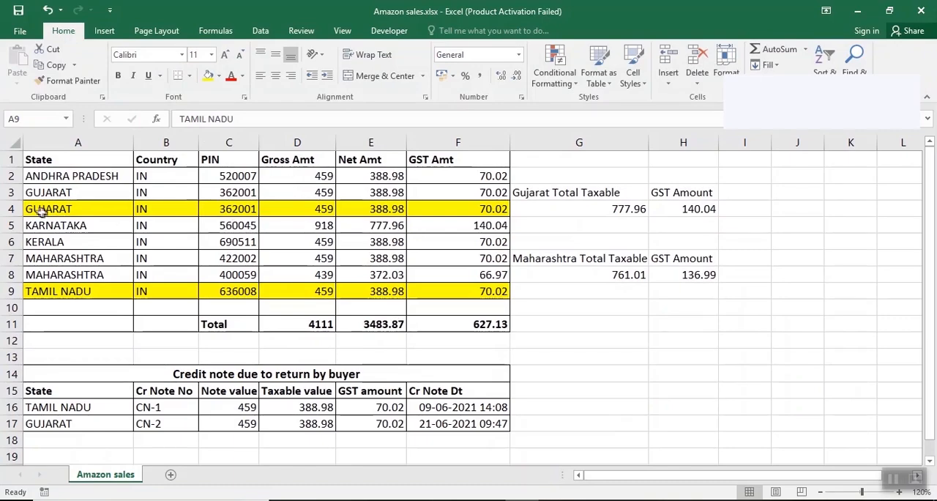
left_click_drag(28, 208, 435, 209)
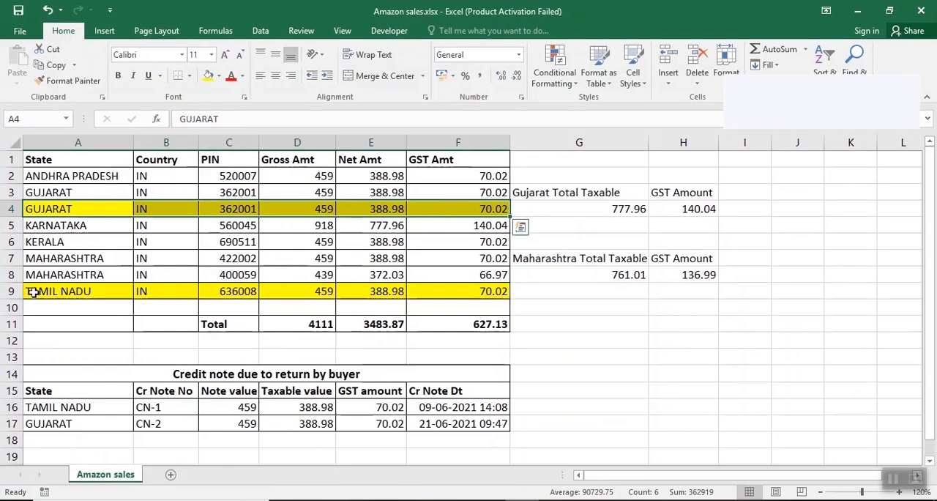
left_click_drag(29, 292, 452, 291)
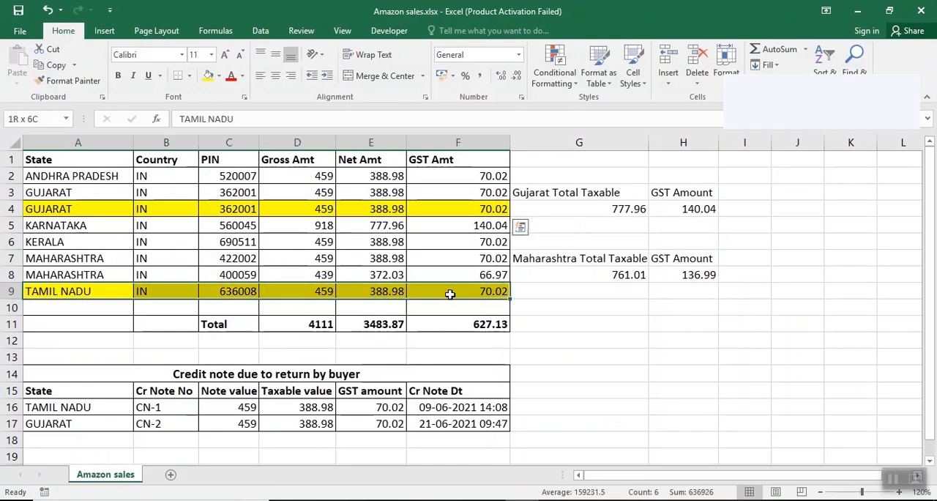
left_click(313, 291)
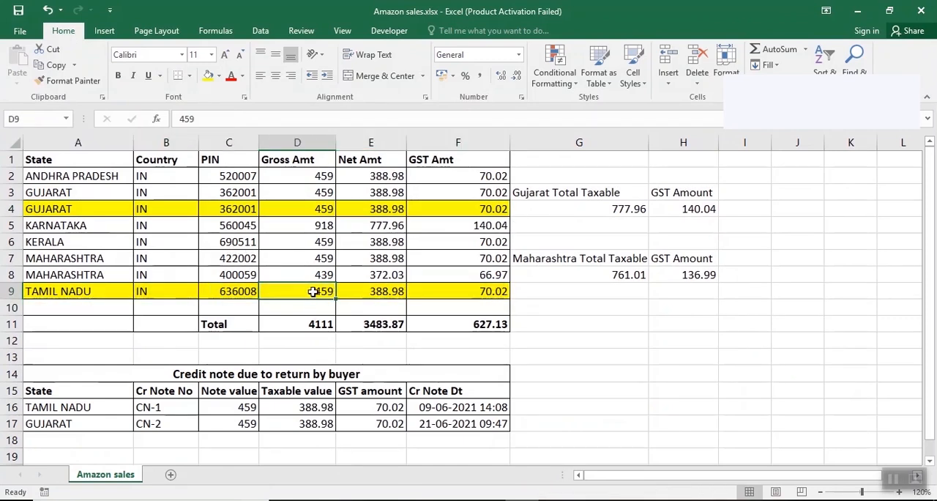
Step: Check the gross, net and GST amounts of the highlighted Gujarat and Tamil Nadu sales
left_click(307, 213)
left_click(359, 211)
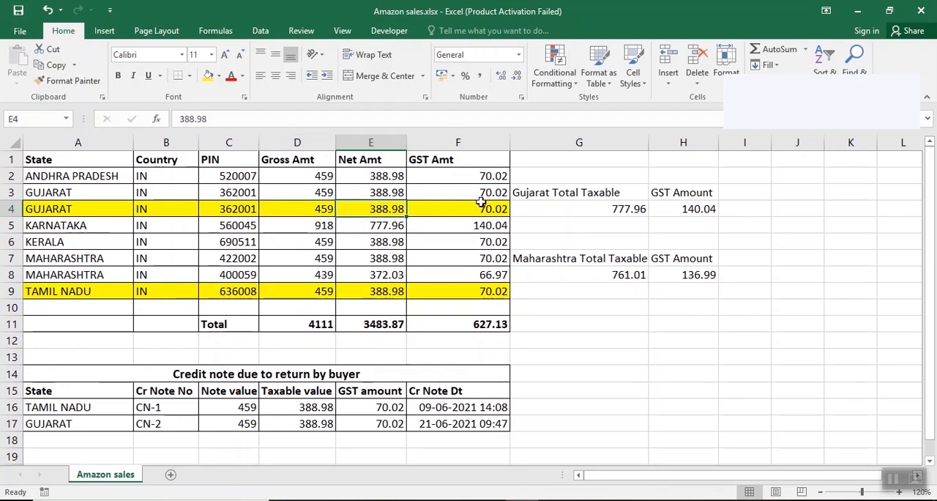
left_click(480, 209)
left_click(460, 293)
left_click(309, 293)
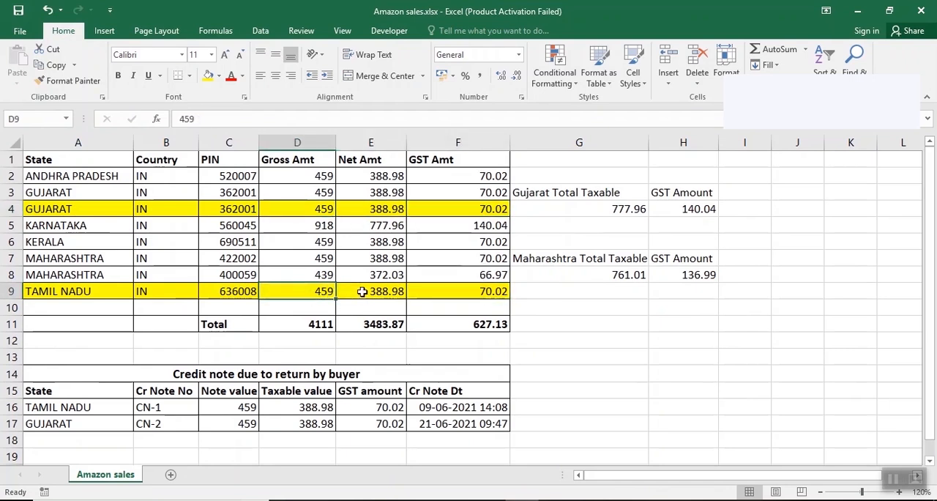
left_click(362, 292)
left_click(322, 210)
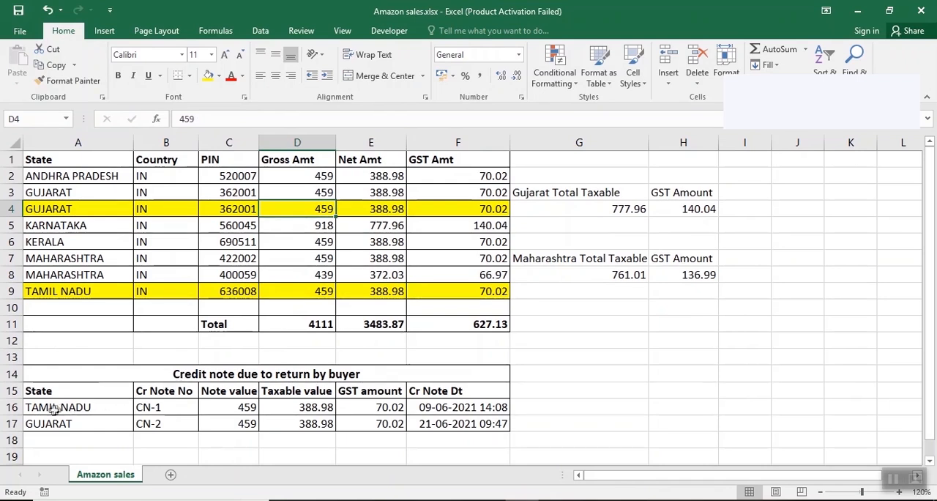
Step: Examine the buyer-return credit note table and match CN-1 and CN-2 to the highlighted Tamil Nadu and Gujarat sales
left_click_drag(63, 407, 344, 421)
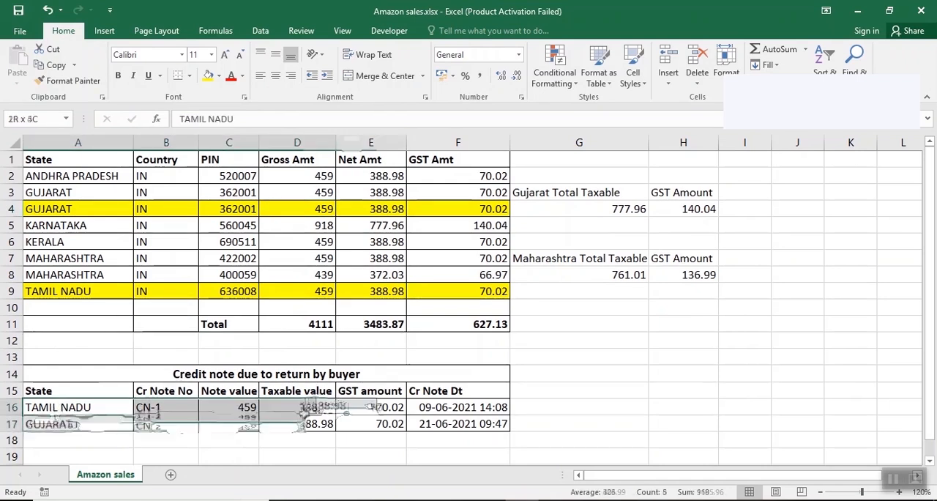
left_click(236, 374)
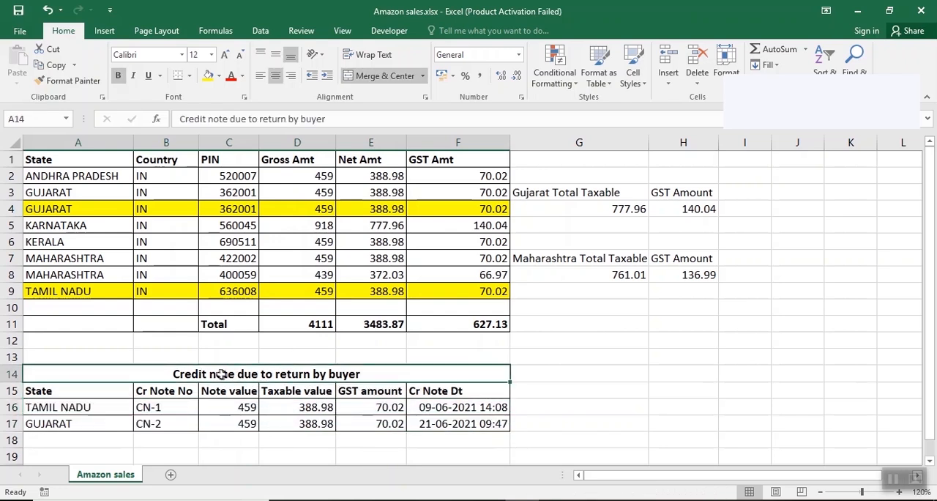
left_click(170, 407)
left_click(158, 423)
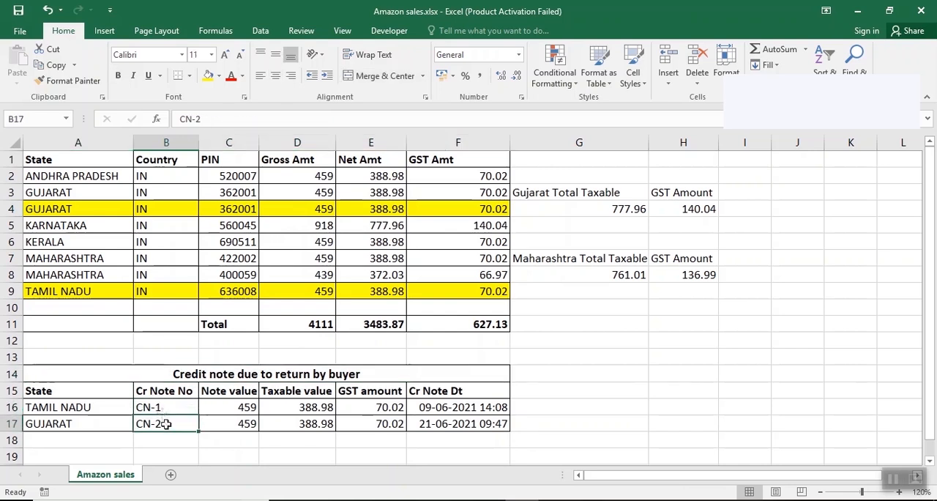
left_click(161, 409)
left_click(87, 408)
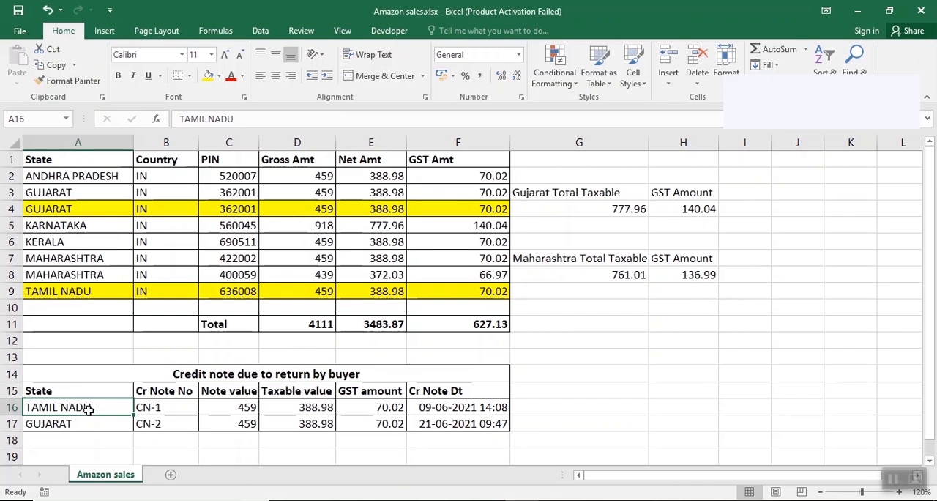
left_click(85, 293)
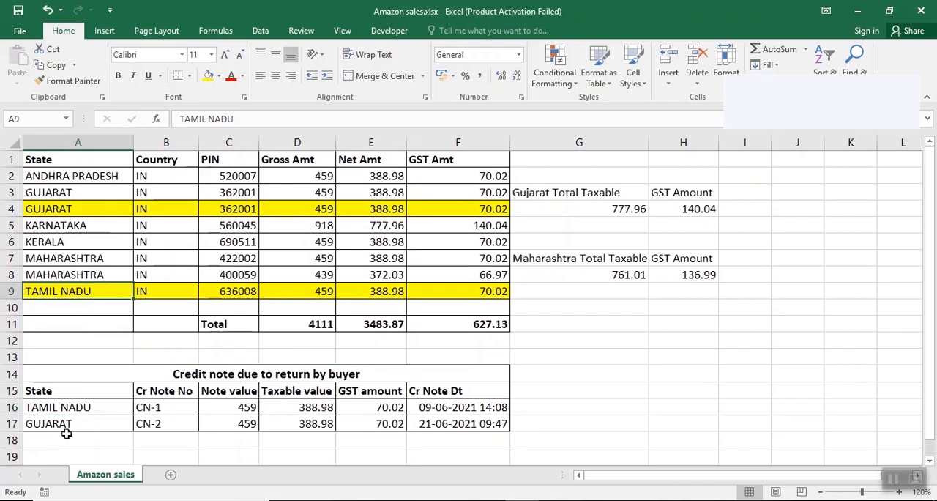
left_click(67, 426)
left_click(87, 211)
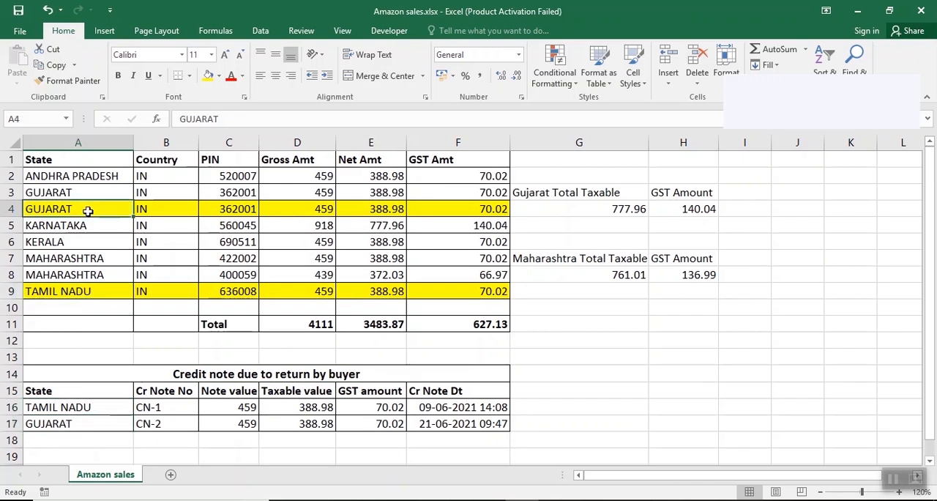
left_click(108, 423)
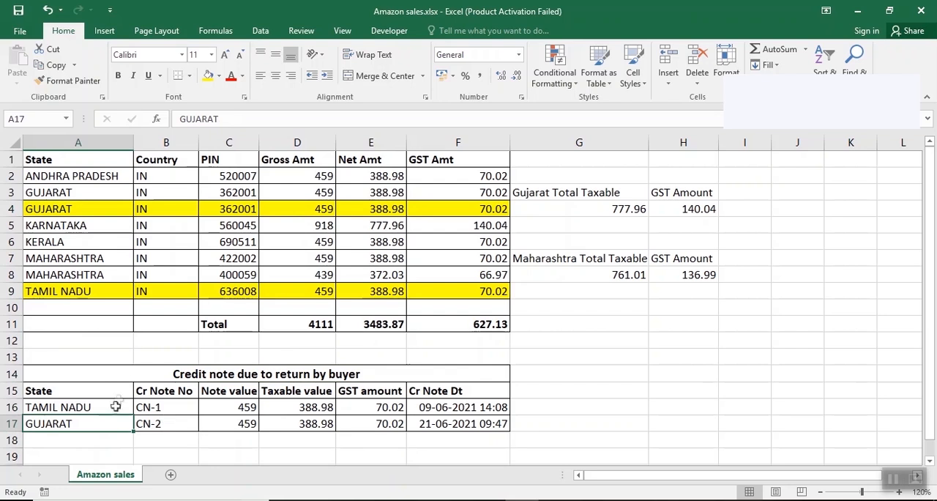
left_click(244, 426)
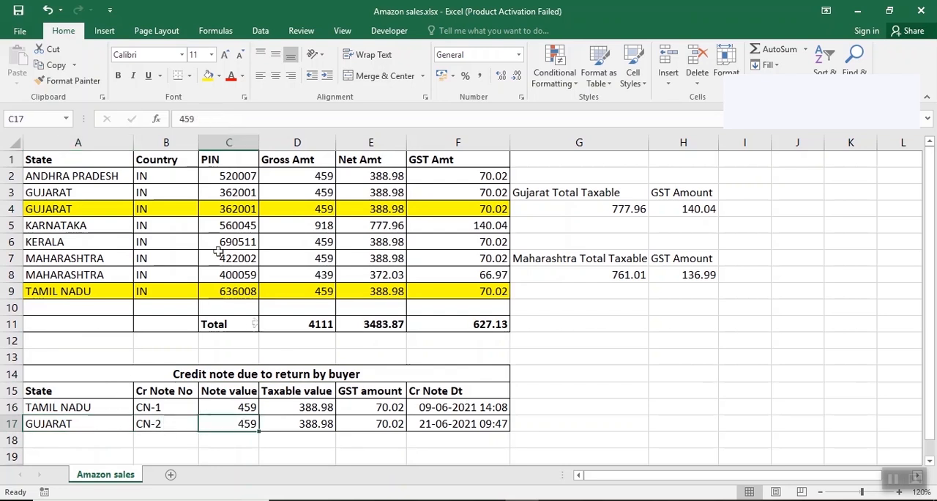
Step: Compare the gross amounts of the two Gujarat sales in cells D3 and D4
left_click(326, 210)
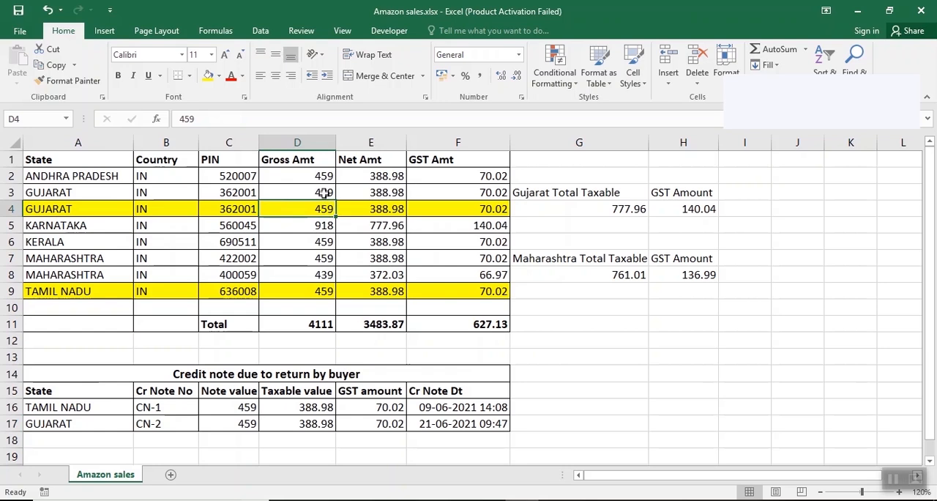
left_click(324, 193)
left_click(325, 208)
left_click(323, 193)
left_click(324, 209)
left_click(323, 193)
left_click(325, 208)
left_click(323, 193)
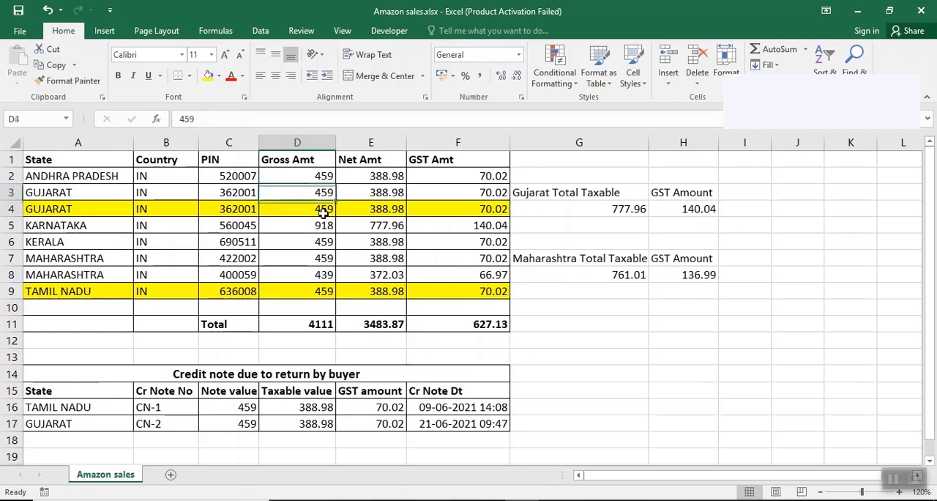
left_click(325, 210)
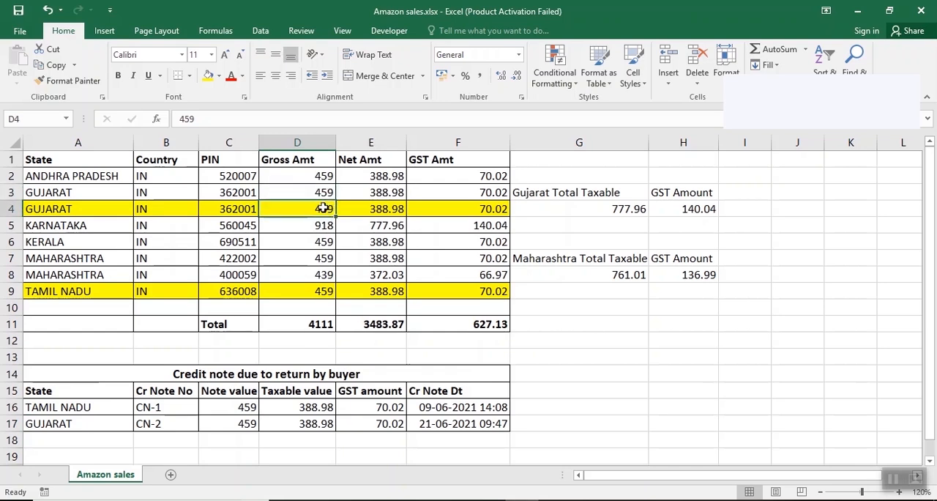
Step: Check the Tamil Nadu sale against credit note CN-1, then read the numbers, values, GST amount and dates in the credit note table
left_click(309, 292)
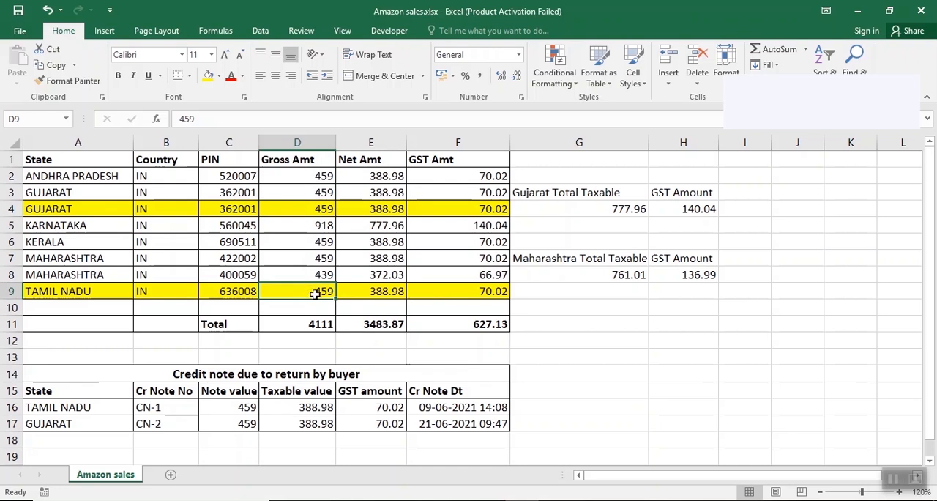
left_click(158, 408)
left_click(294, 290)
left_click(486, 290)
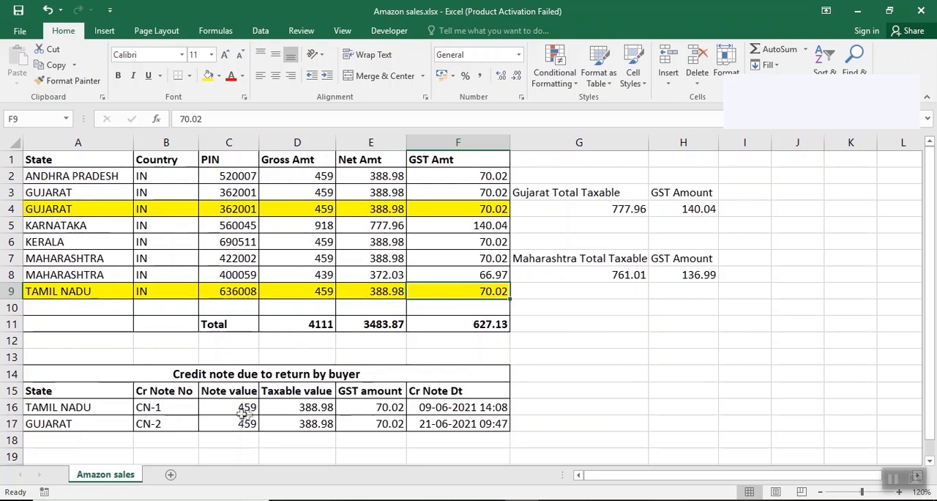
left_click(162, 410)
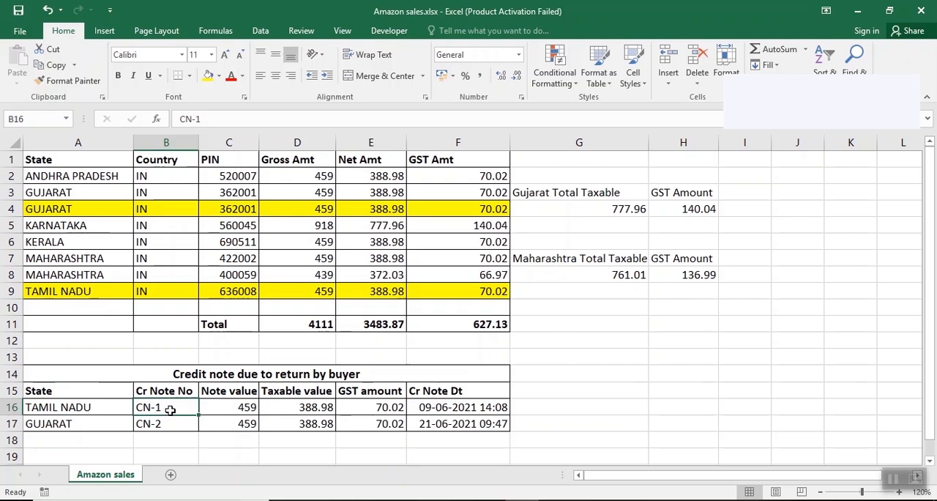
left_click(233, 410)
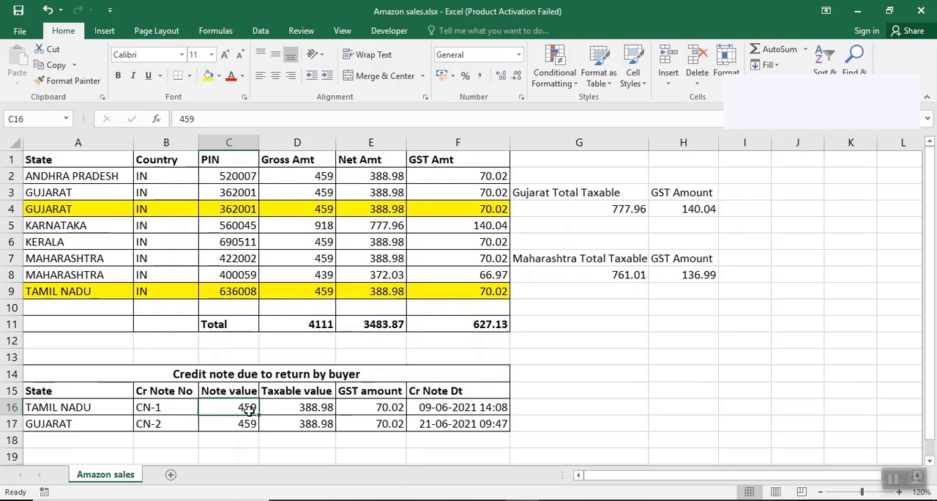
left_click(286, 409)
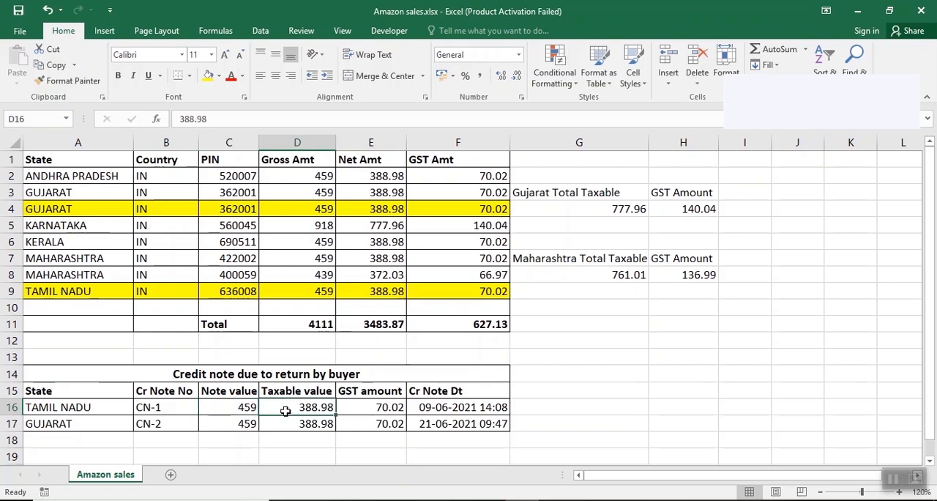
left_click(366, 409)
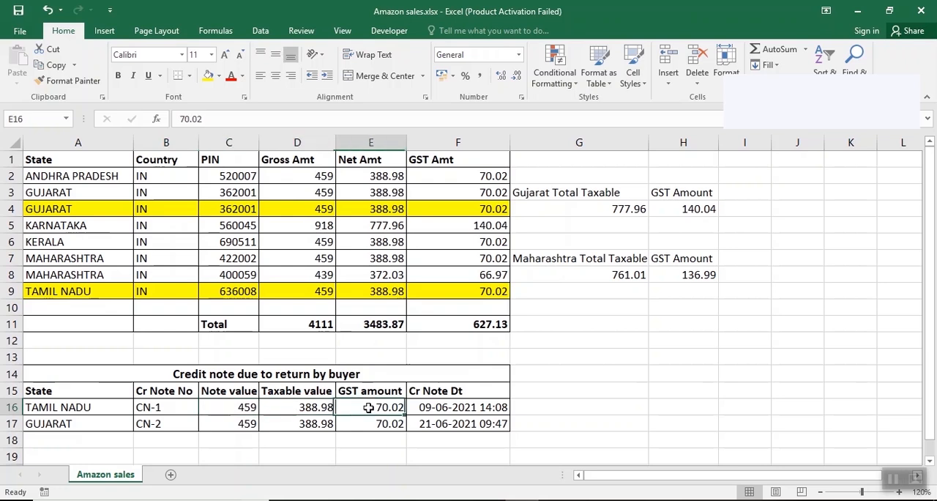
left_click(242, 405)
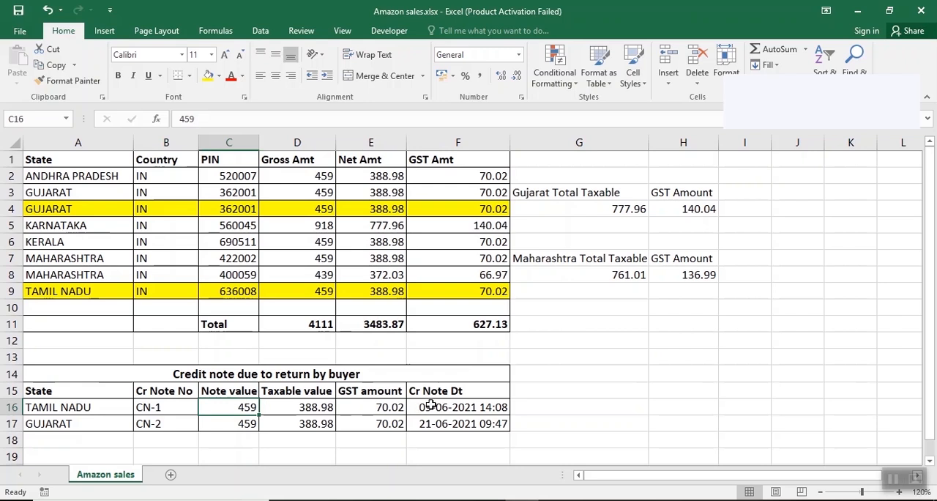
left_click(431, 405)
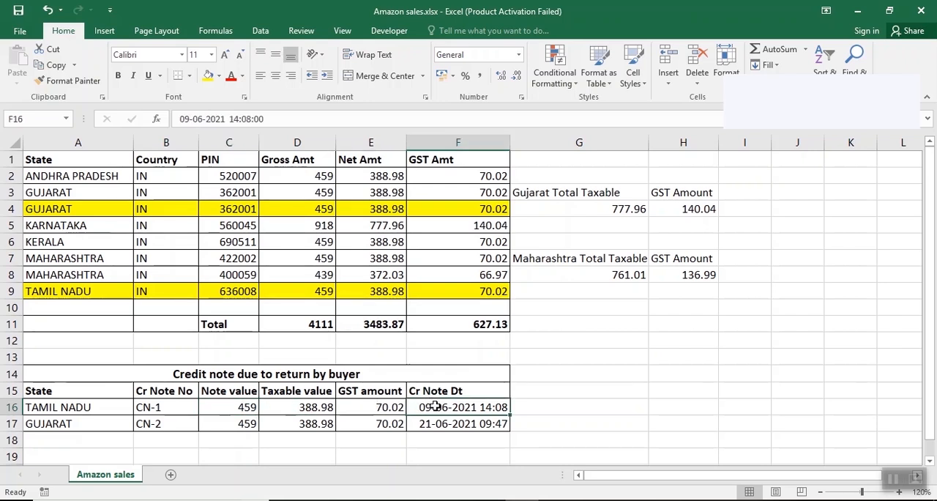
left_click(192, 405)
left_click(173, 428)
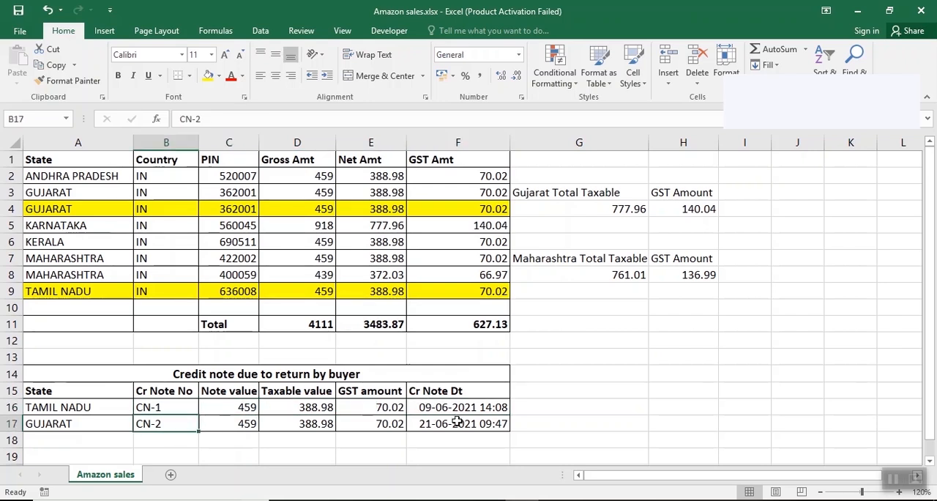
left_click(458, 421)
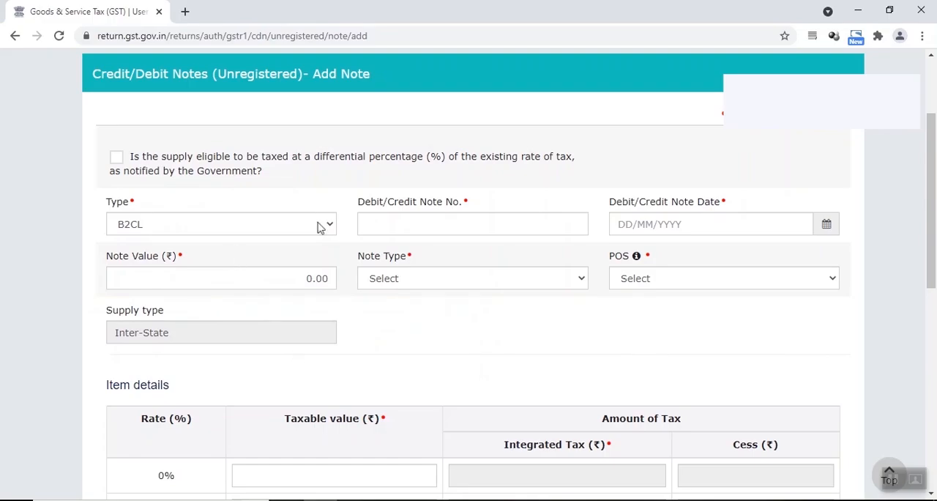
Step: Switch to the GST portal's Add Note form, keep the type B2CL and enter CN-1 as the debit/credit note number
left_click(318, 226)
left_click(319, 227)
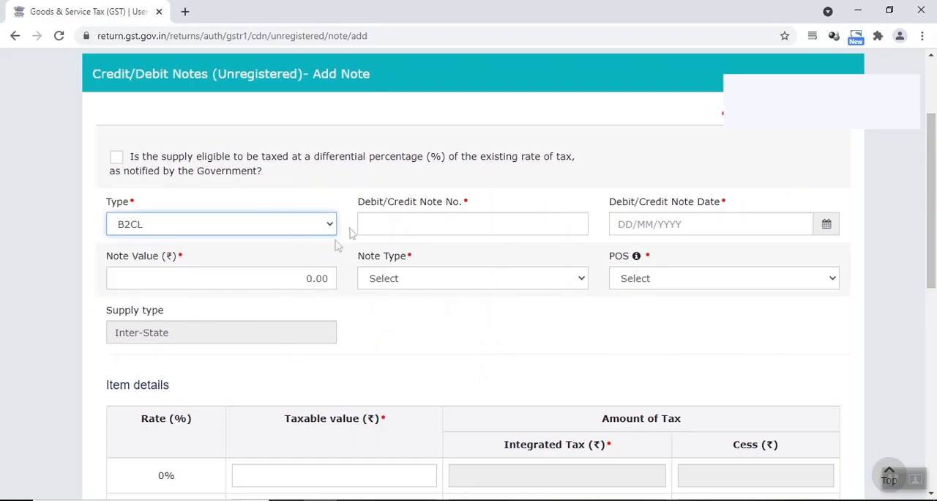
left_click(418, 226)
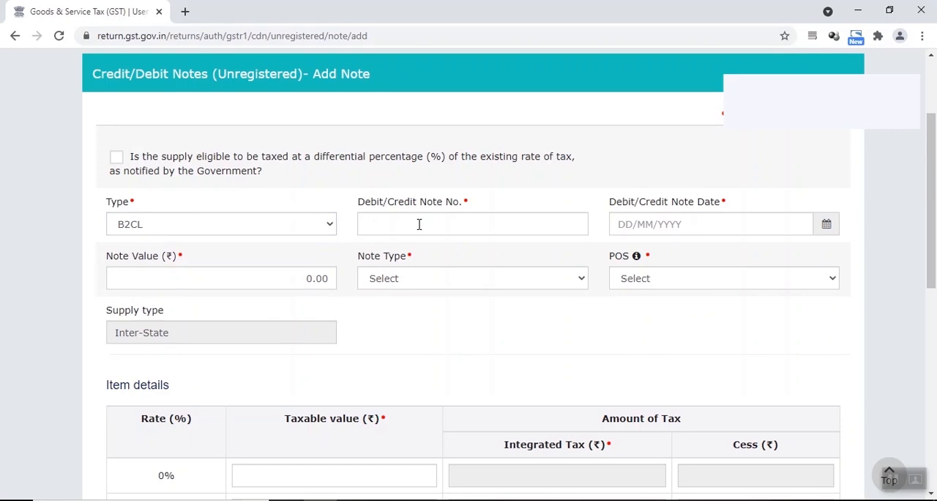
left_click(466, 229)
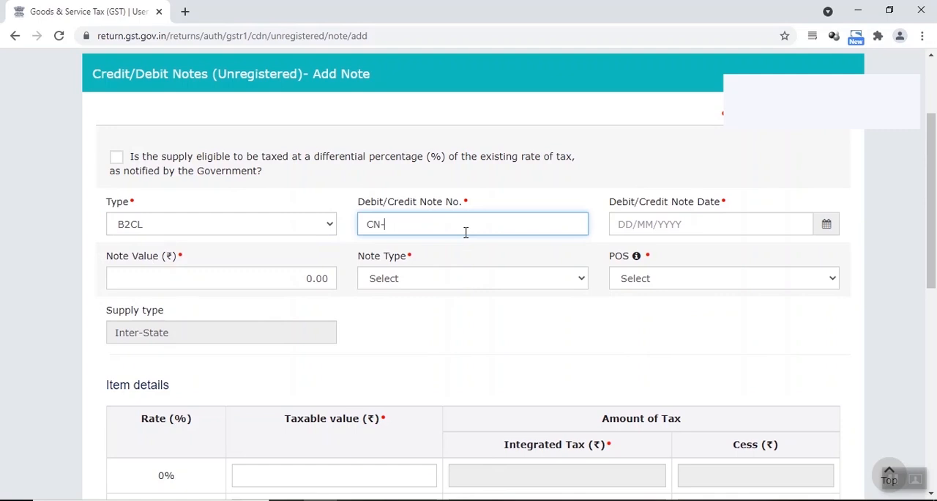
left_click(600, 227)
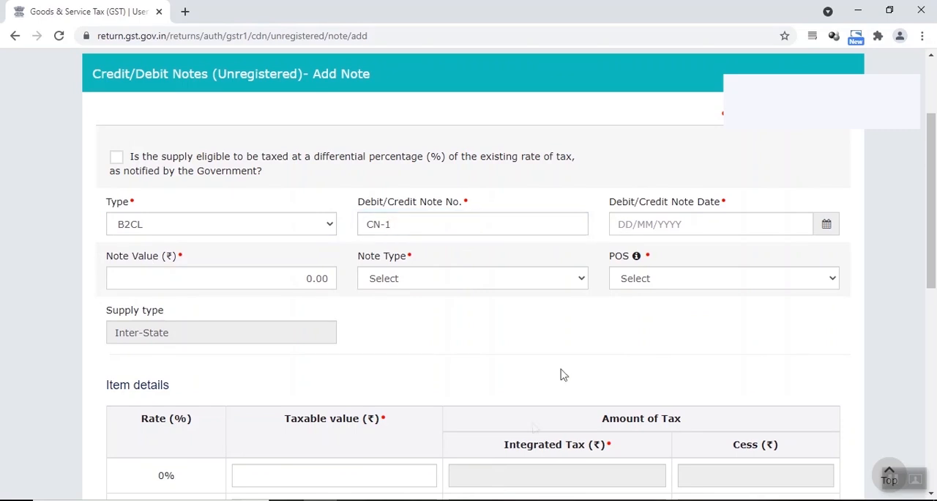
Step: Look up the credit note date in the Excel workbook and enter 09/06/2023 as the note date on the GST portal
left_click(513, 499)
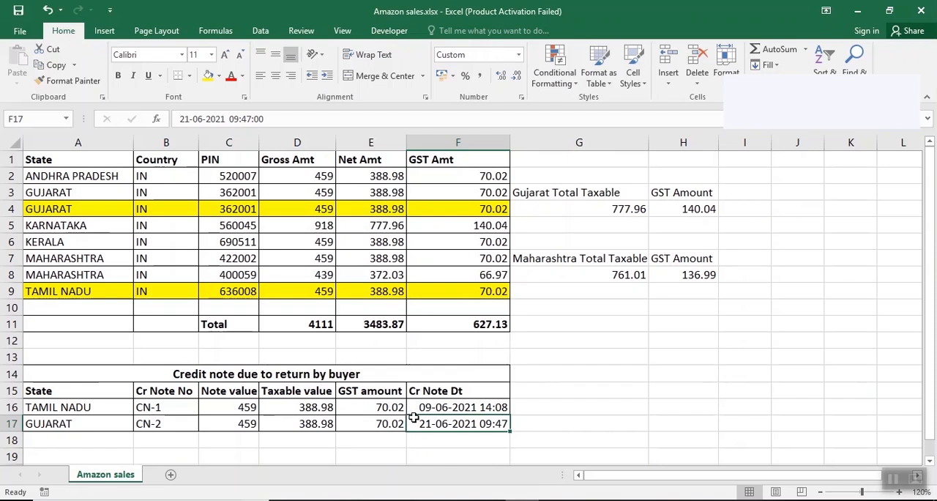
left_click(329, 497)
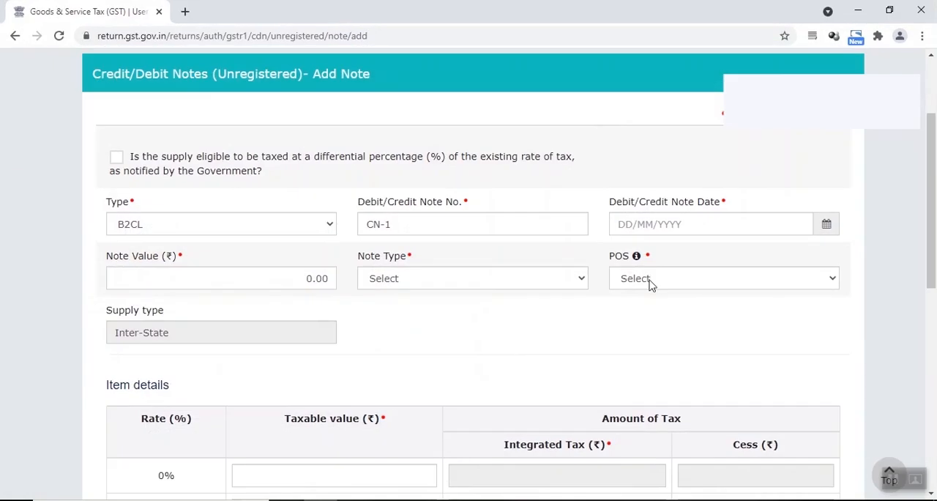
left_click(620, 224)
type("09062")
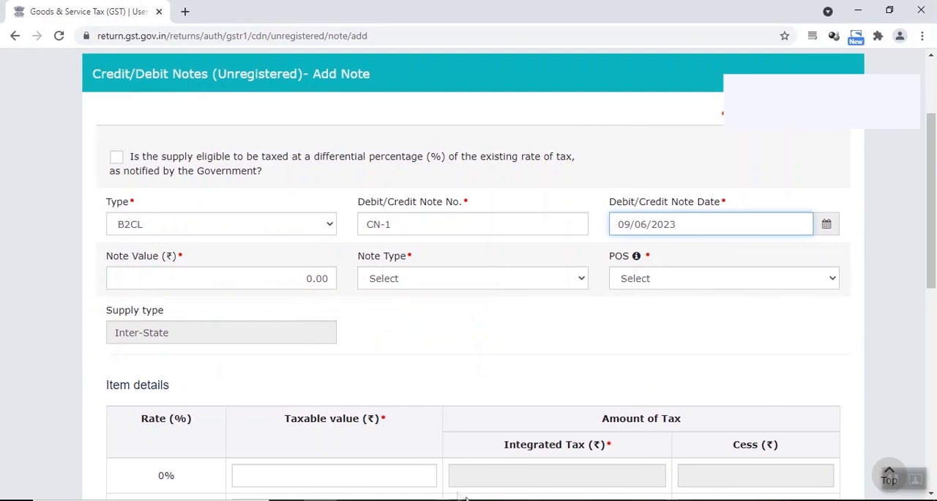
Step: Look up CN-1's note value in the Excel workbook and enter 459 as the note value on the GST portal
left_click(491, 497)
left_click(239, 407)
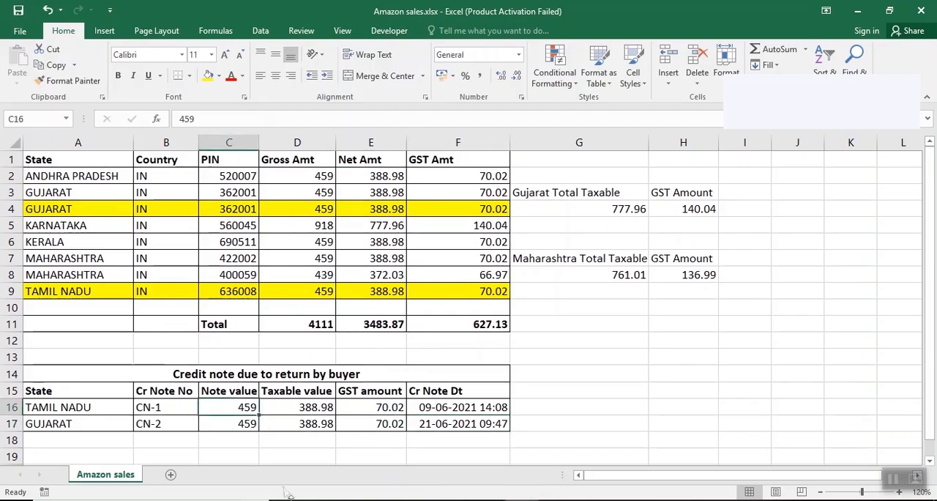
key("alt+Tab")
left_click(294, 279)
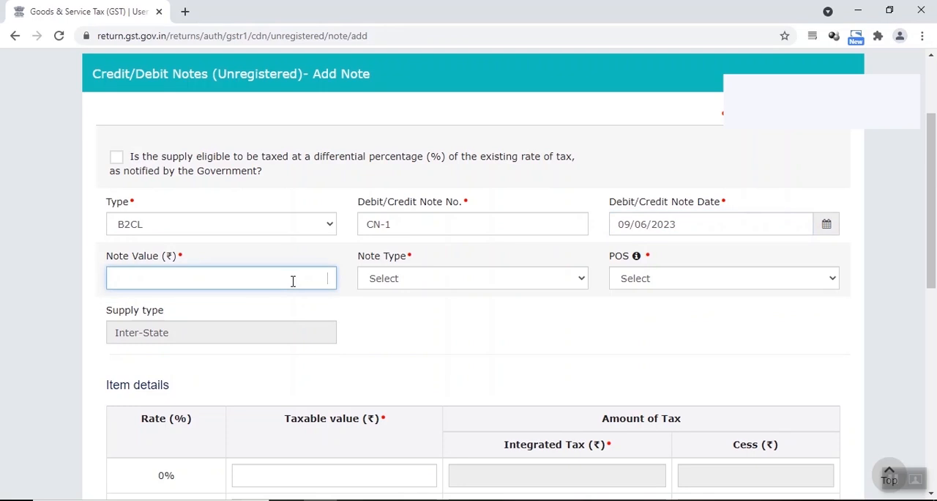
Step: Set CN-1's note type to Credit and its place of supply to 33-Tamil Nadu
left_click(383, 278)
left_click(386, 304)
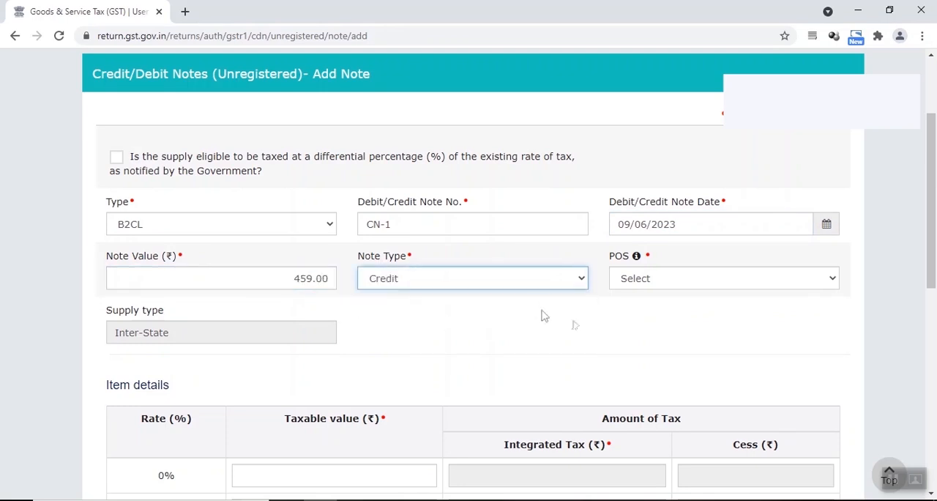
left_click(637, 286)
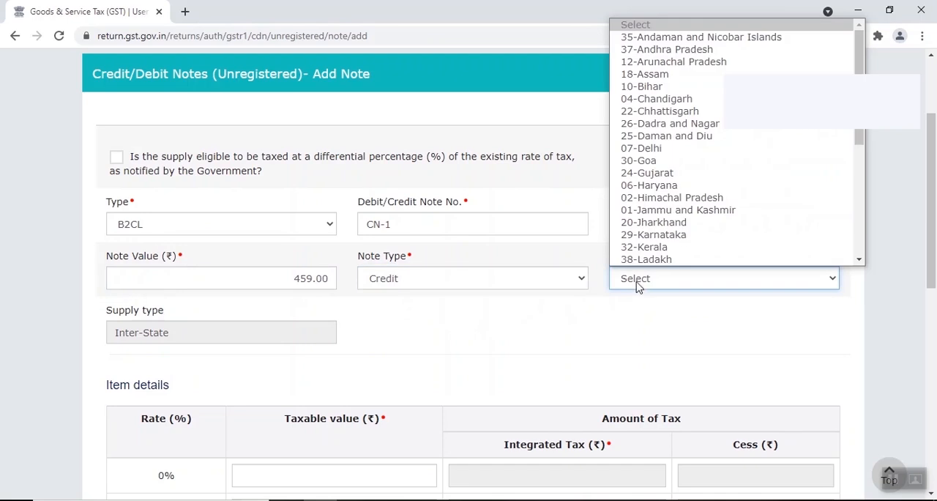
scroll(675, 190, "down", 6)
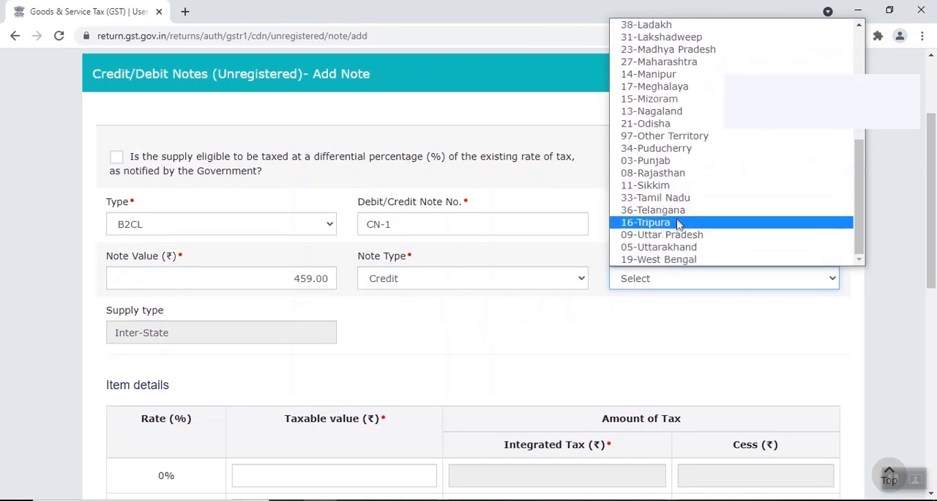
left_click(668, 197)
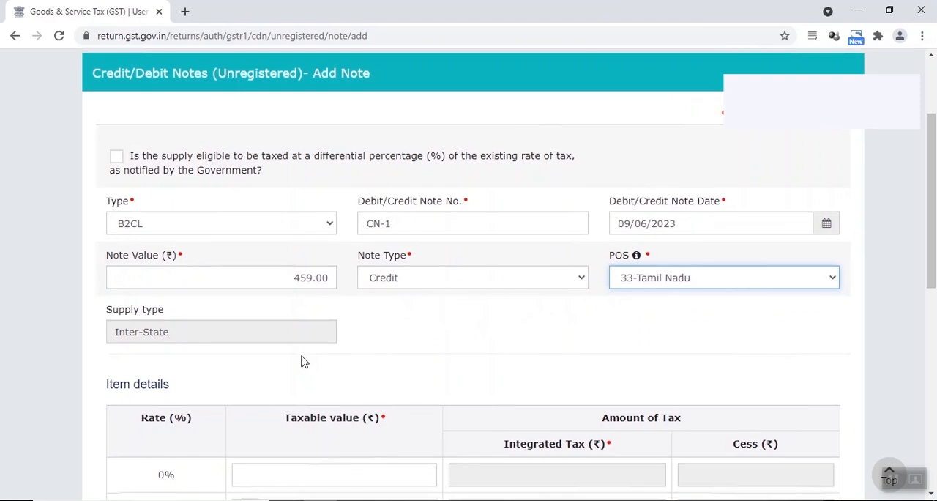
Step: Look up CN-1's taxable value in the Excel workbook and enter 388.98 at the 18% rate on the GST portal
scroll(305, 362, "down", 3)
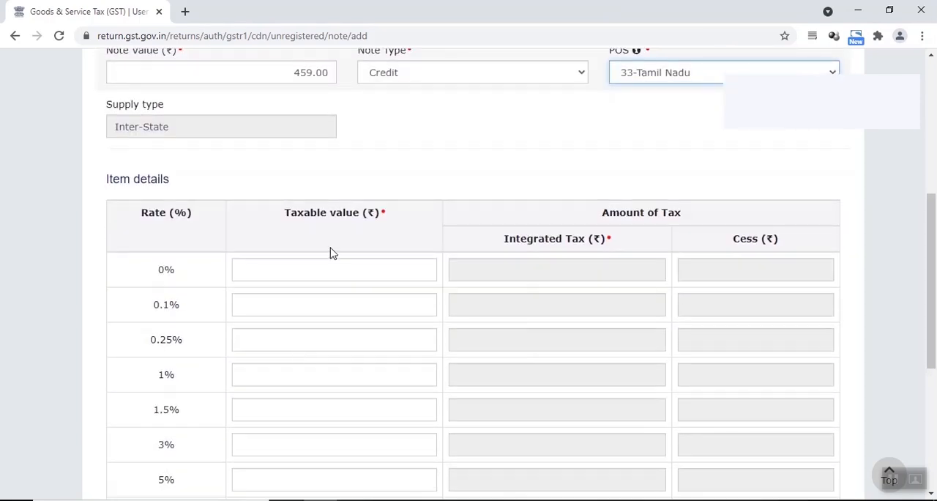
scroll(330, 253, "down", 3)
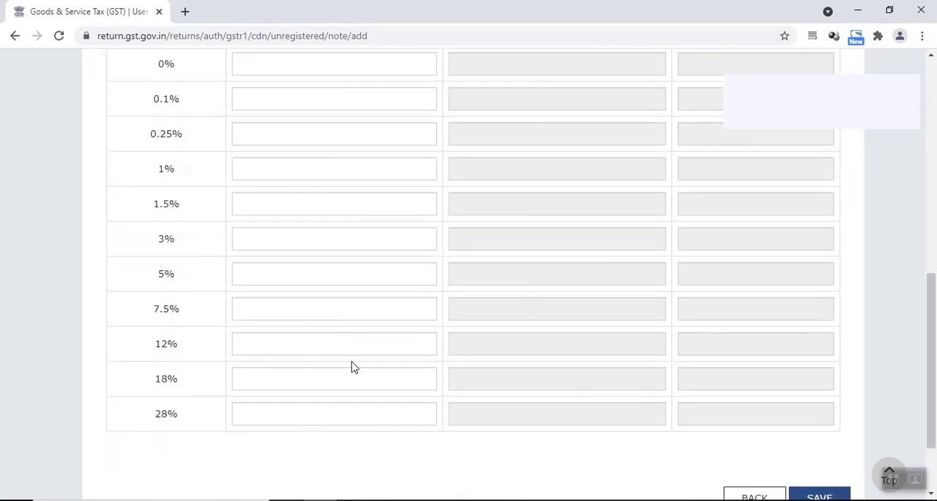
left_click(489, 499)
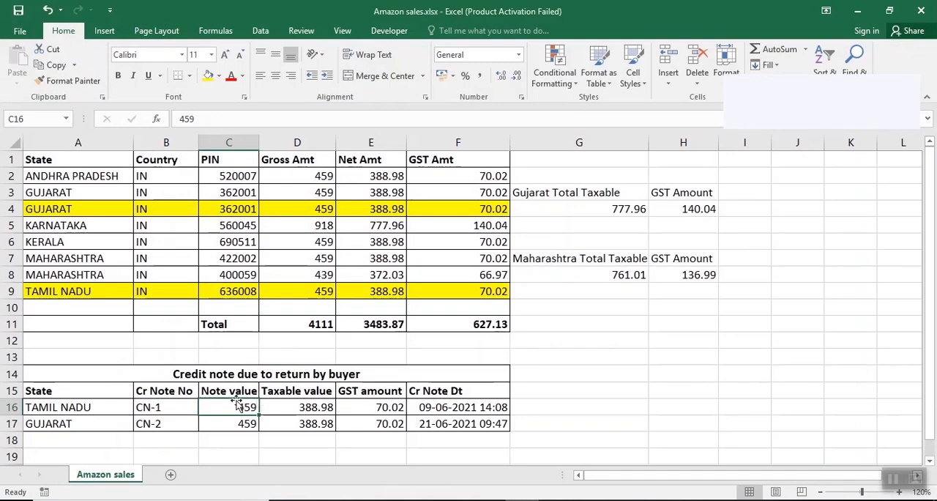
left_click(295, 423)
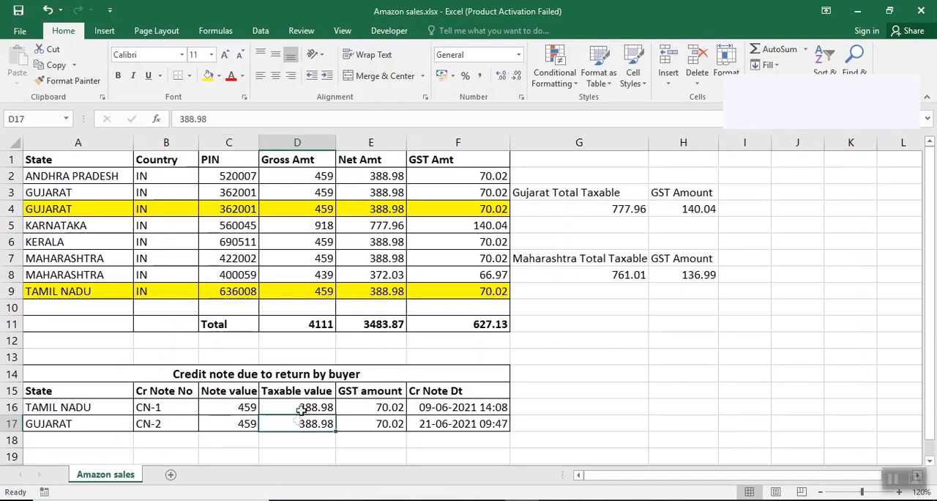
left_click(301, 409)
key("alt+Tab")
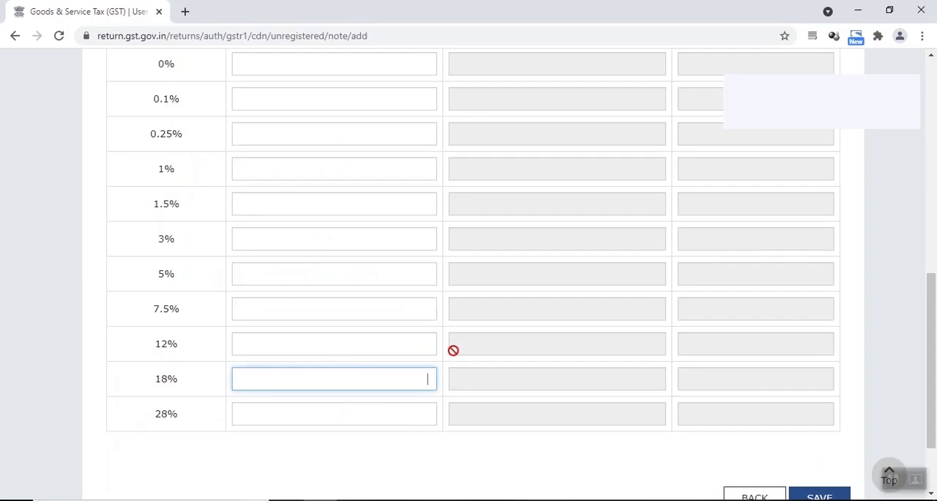
type("388.98")
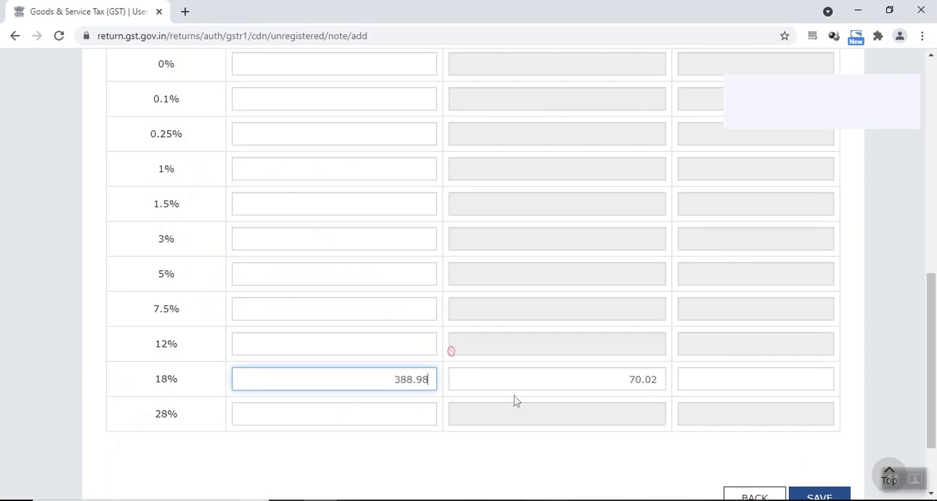
left_click(629, 381)
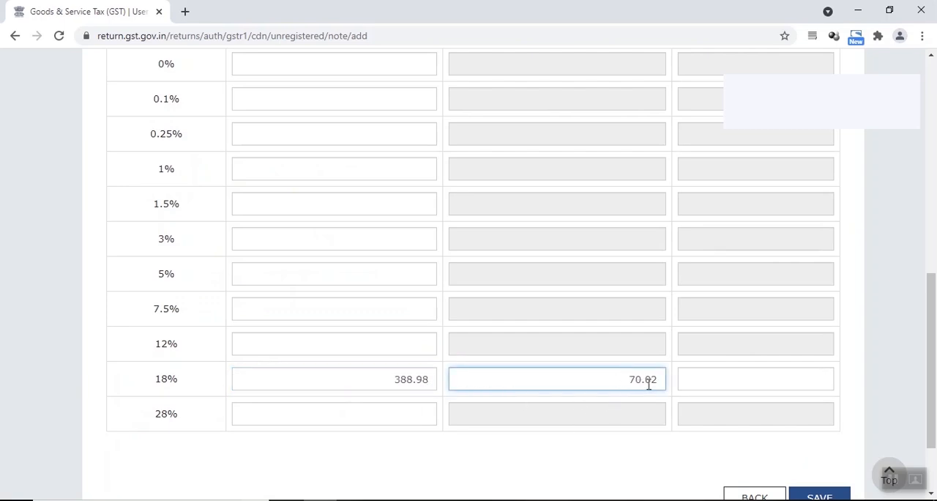
Step: Submit credit note CN-1 after correcting its note date to 09/06/2021
scroll(637, 377, "up", 4)
scroll(575, 325, "down", 4)
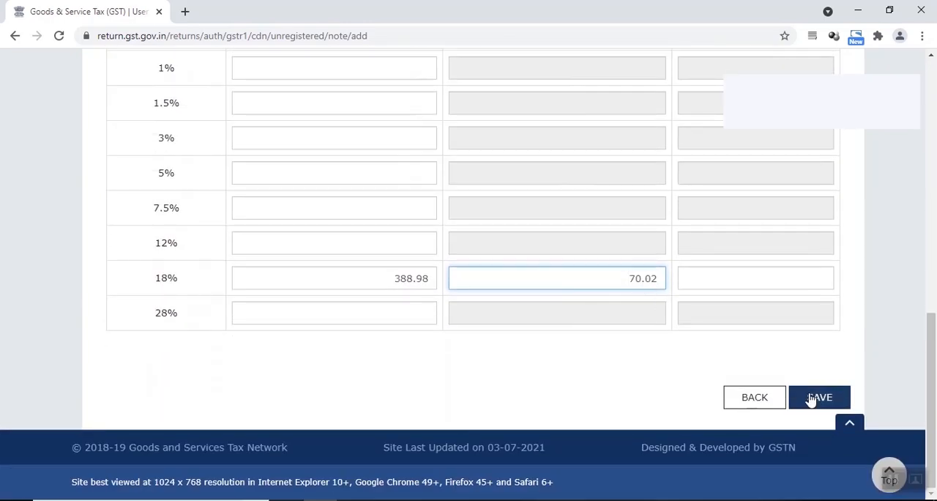
left_click(813, 397)
triple_click(695, 167)
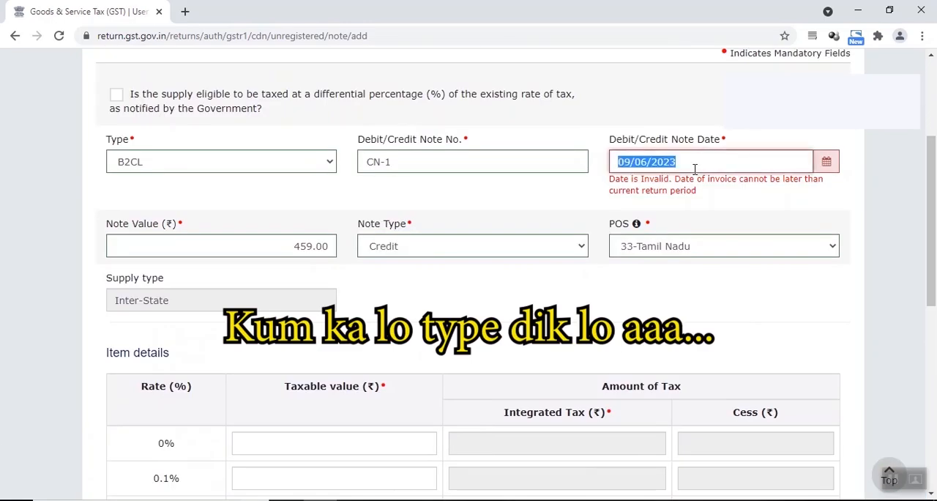
type("090620")
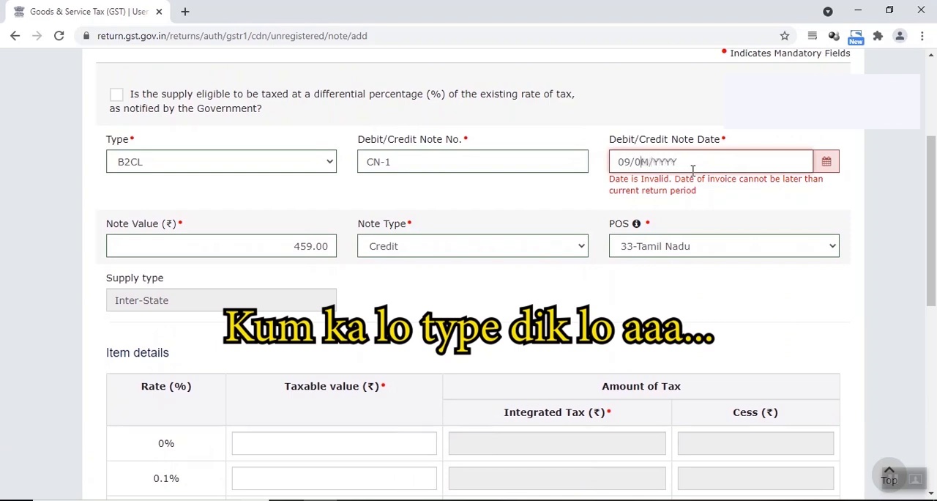
scroll(692, 169, "down", 7)
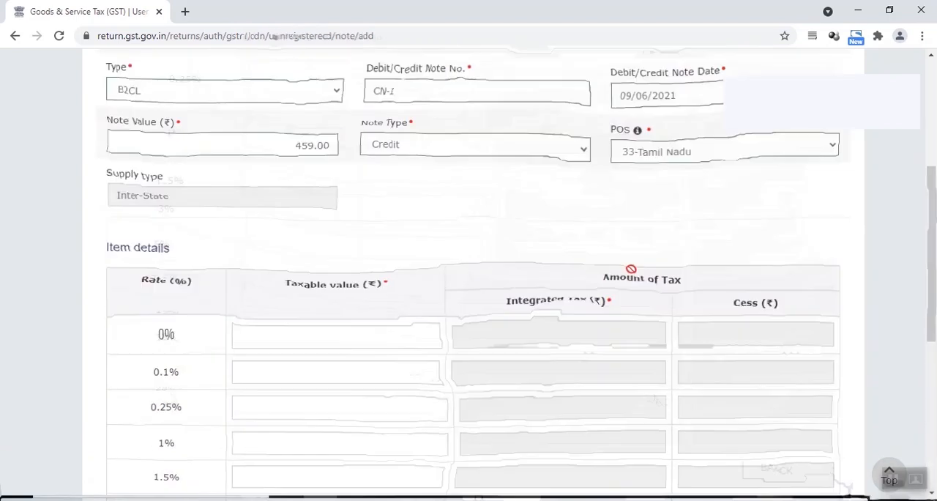
left_click(814, 399)
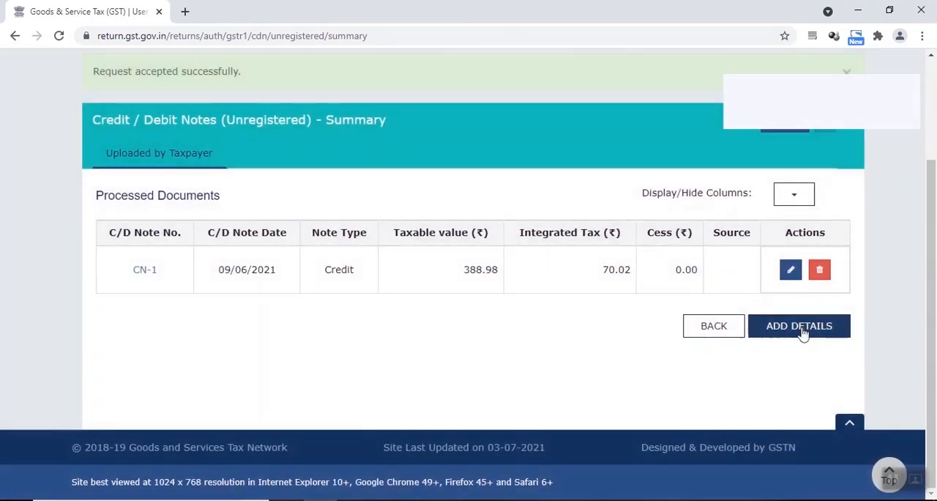
Step: Add another unregistered B2CL note with the number CN-2 and the note date 21/06/2021
left_click(800, 326)
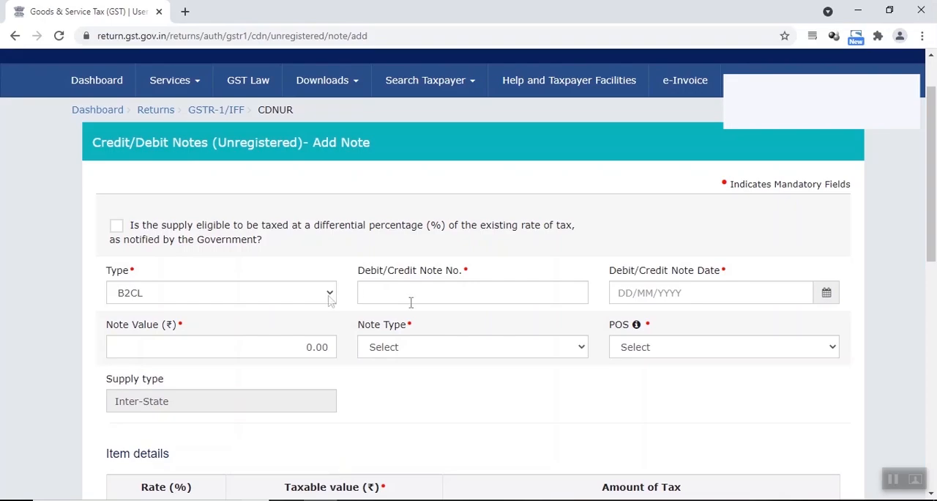
left_click(408, 300)
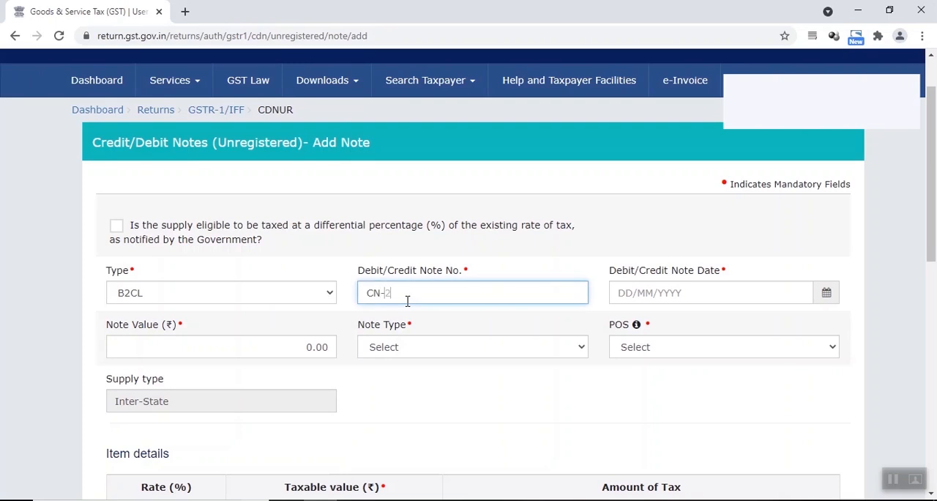
left_click(621, 293)
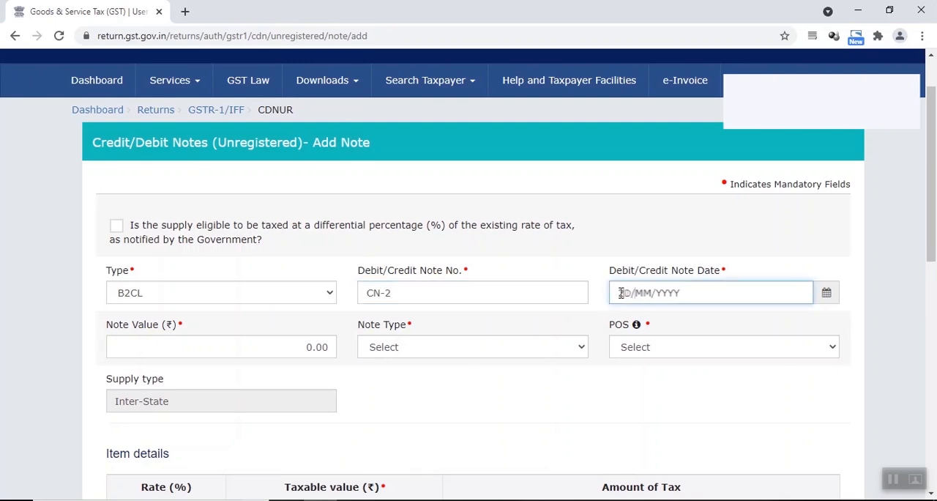
type("01/06/2021")
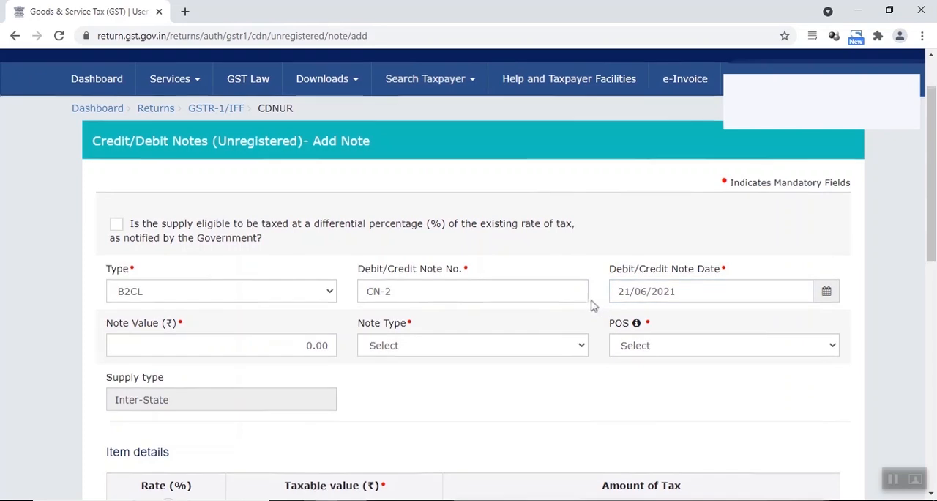
Step: Check CN-2 in the Excel workbook and set its note value to 459, note type to Credit and POS to 24-Gujarat on the portal
scroll(591, 305, "down", 1)
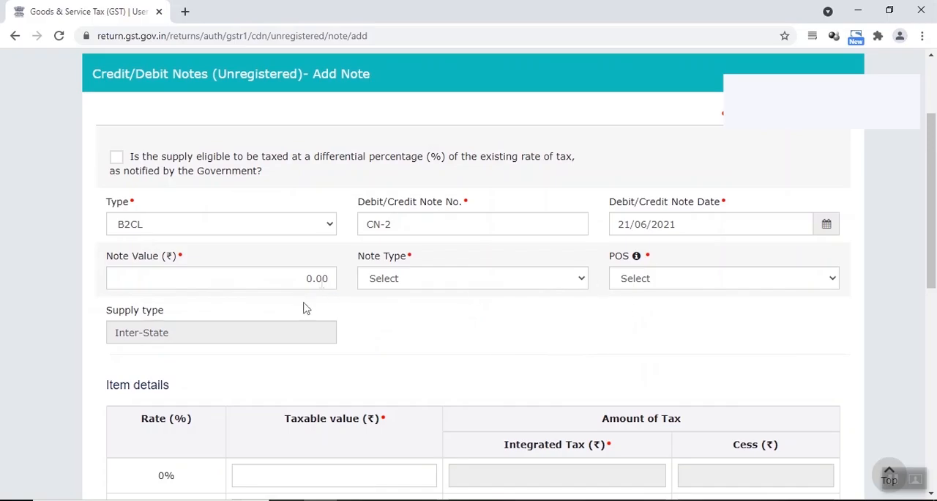
left_click(322, 280)
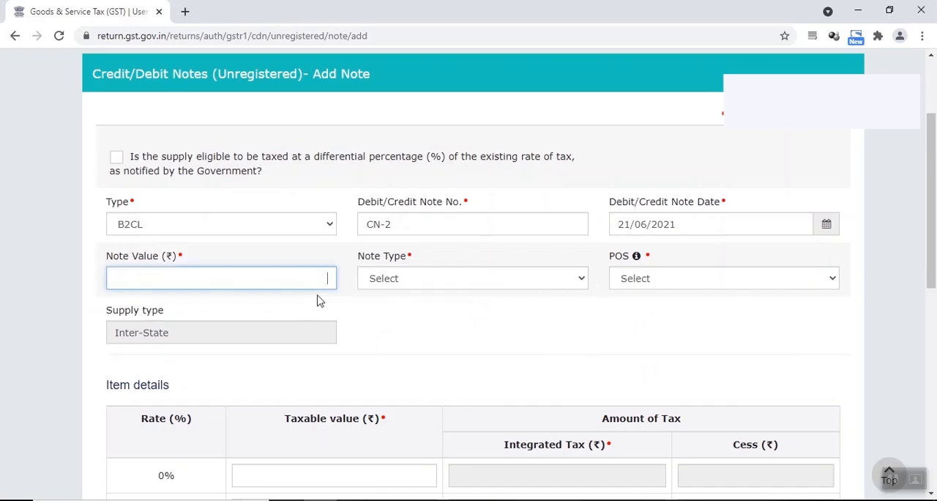
type("459")
left_click(381, 283)
left_click(388, 308)
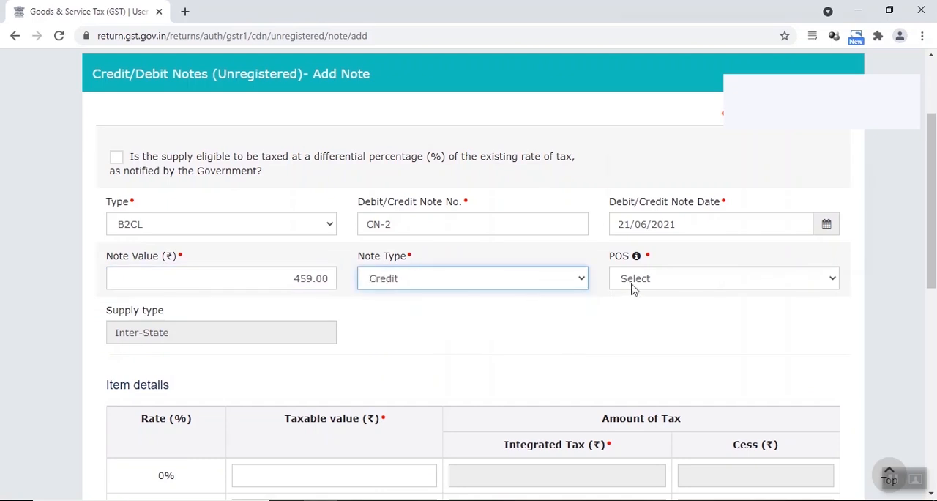
left_click(633, 284)
left_click(648, 173)
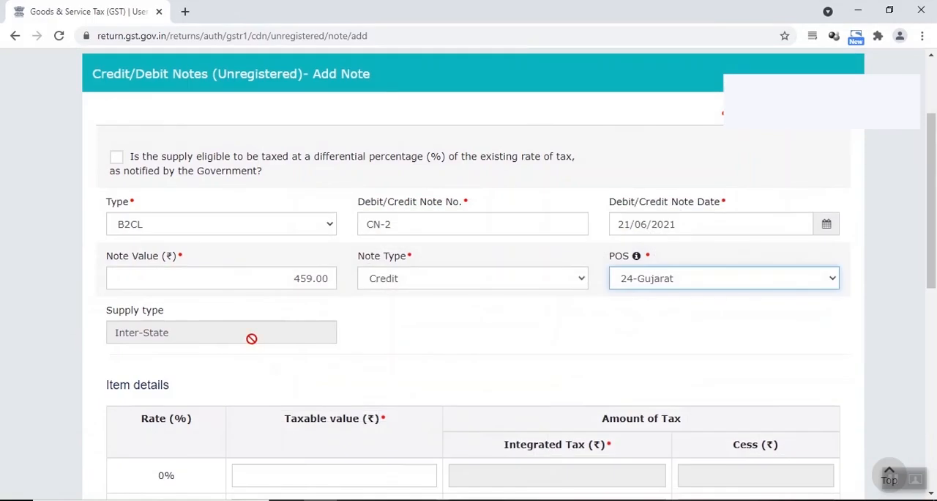
Step: Enter CN-2's taxable value of 388.98 at the 18% rate, checking it against the Excel workbook, and save the note
scroll(251, 334, "down", 7)
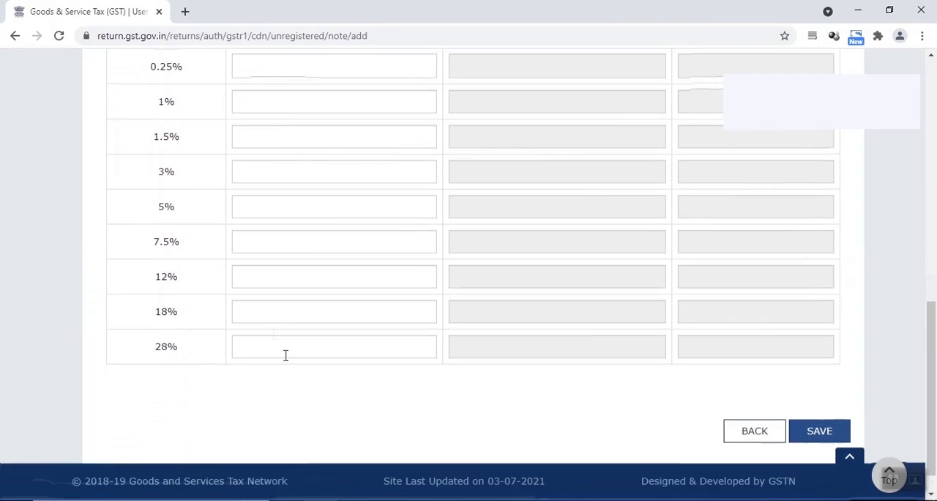
left_click(363, 313)
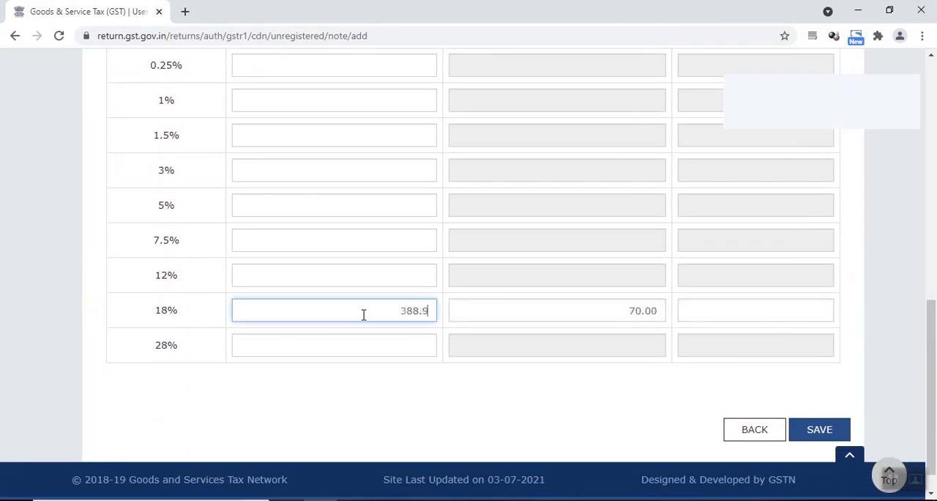
key("alt+Tab")
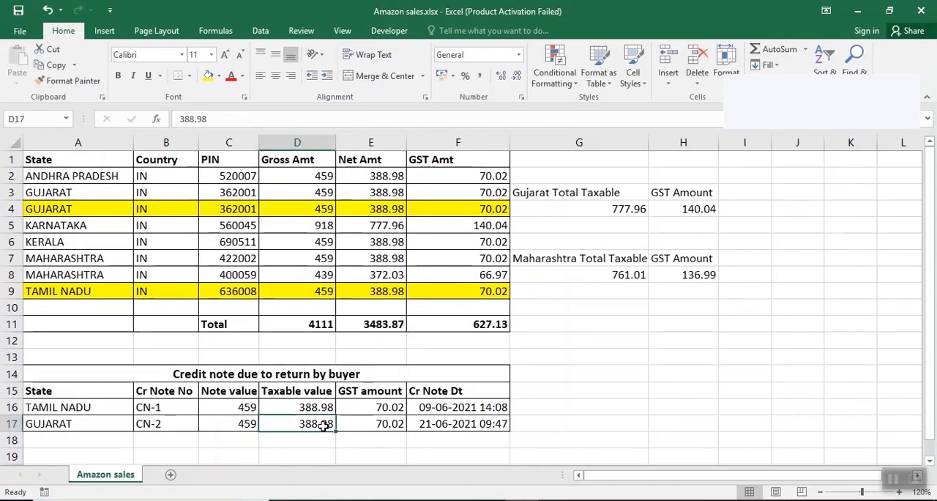
key("alt+Tab")
scroll(732, 410, "down", 1)
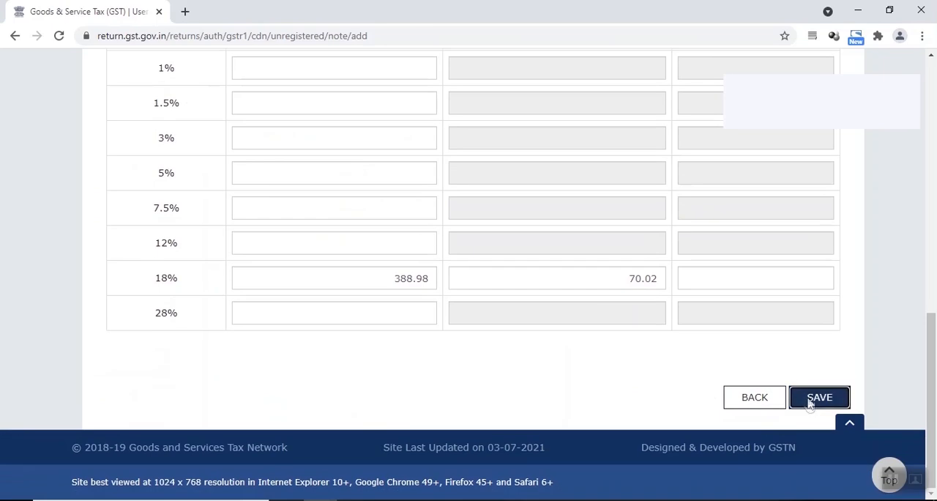
left_click(818, 398)
scroll(359, 288, "down", 3)
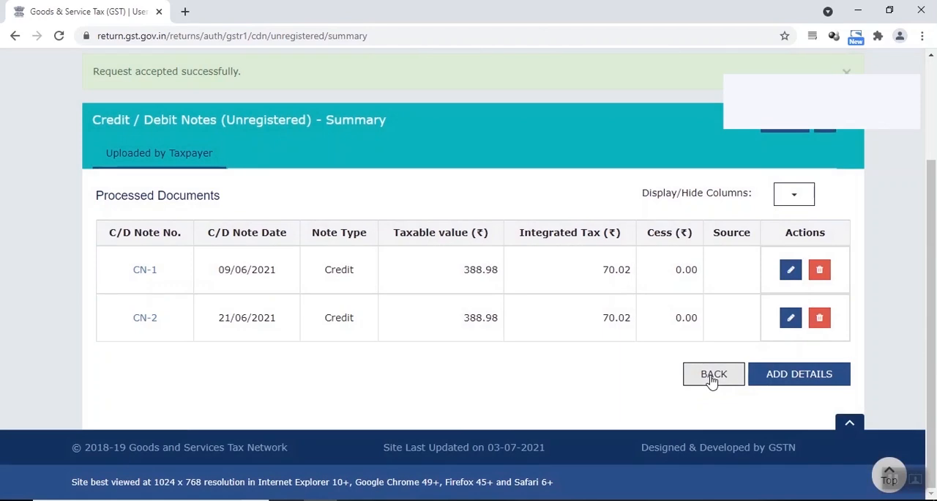
Step: Return to the GSTR-1 overview and review the state-wise entries in the 7 - B2C (Others) summary
left_click(712, 375)
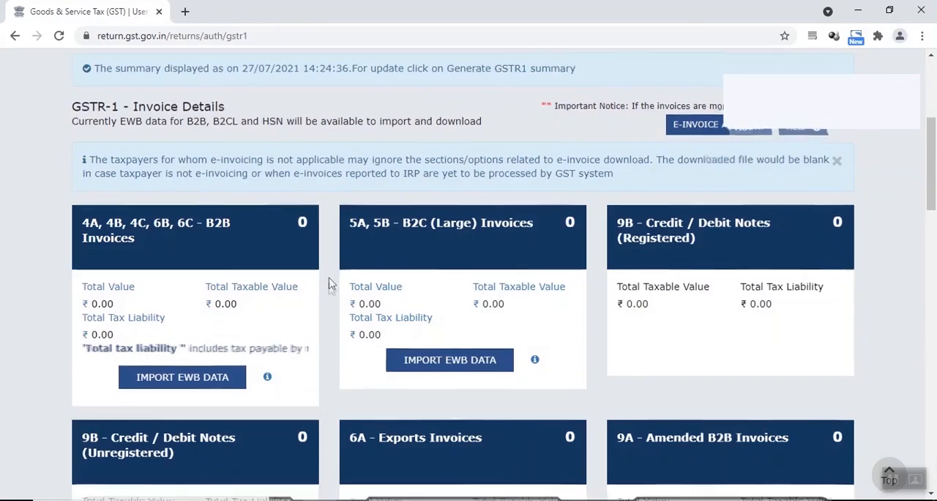
scroll(328, 285, "down", 8)
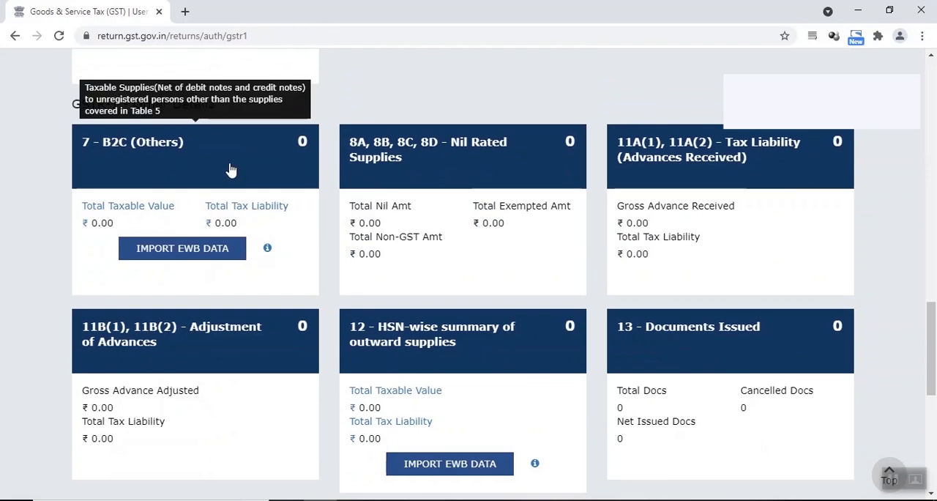
left_click(231, 169)
scroll(517, 310, "down", 3)
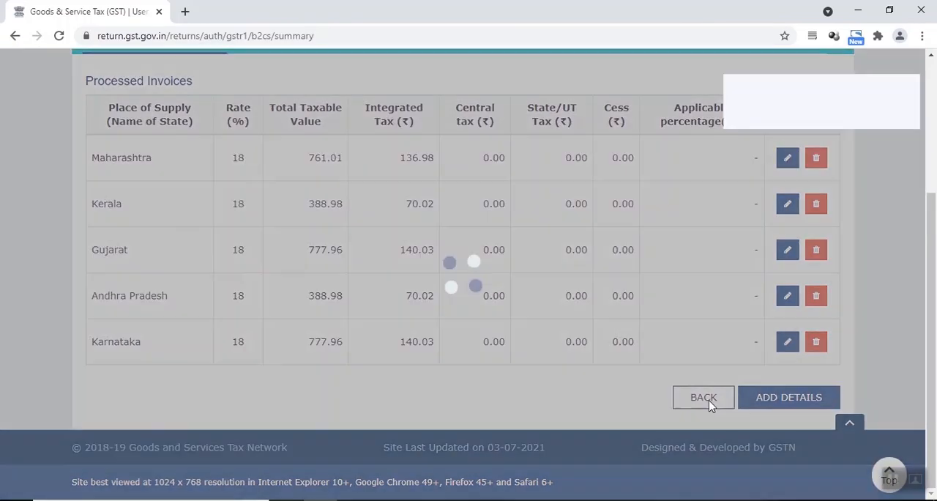
Step: Go back to the GSTR-1 overview and review the 9B - Credit / Debit Notes (Unregistered) summary
left_click(705, 399)
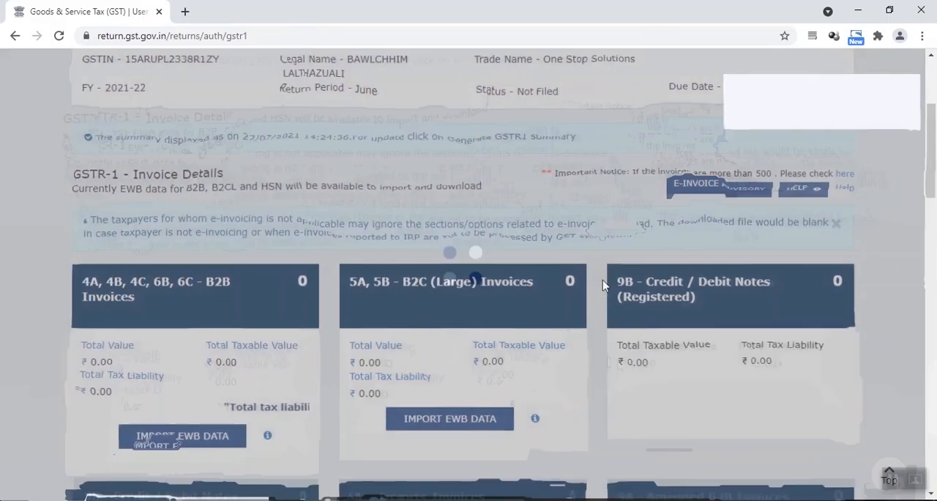
scroll(585, 285, "down", 2)
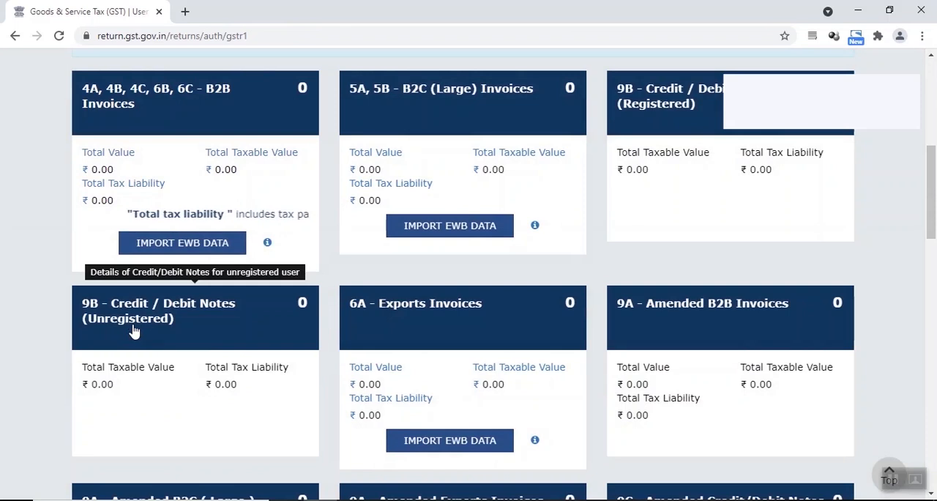
left_click(132, 331)
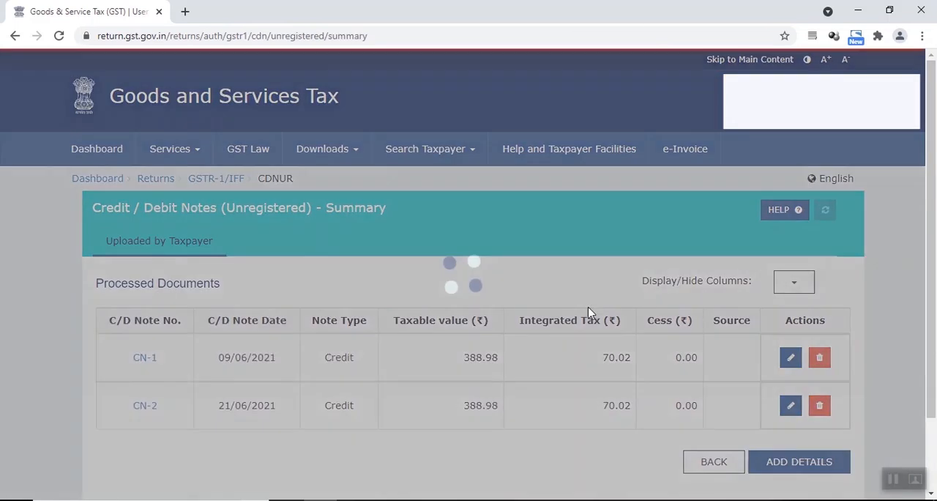
scroll(591, 312, "down", 2)
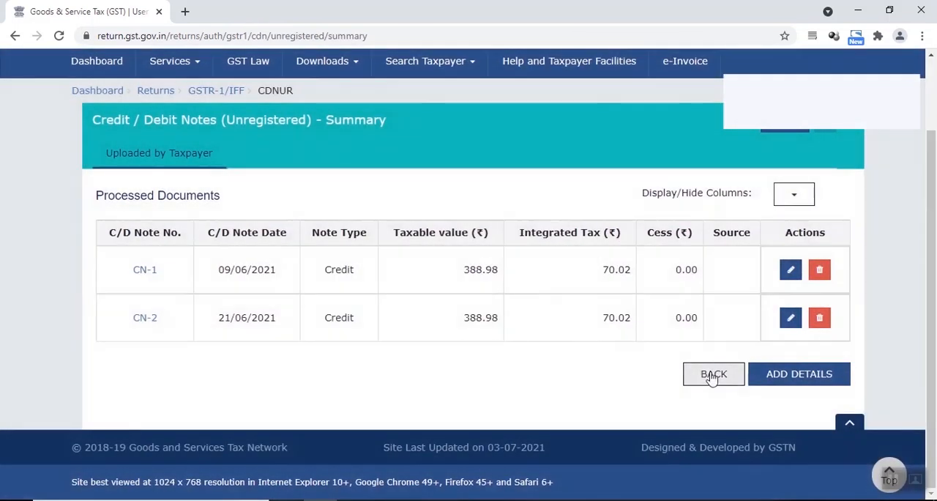
Step: Return to the GSTR-1 overview and generate the GSTR-1 summary to update the tiles
left_click(712, 375)
scroll(38, 259, "down", 3)
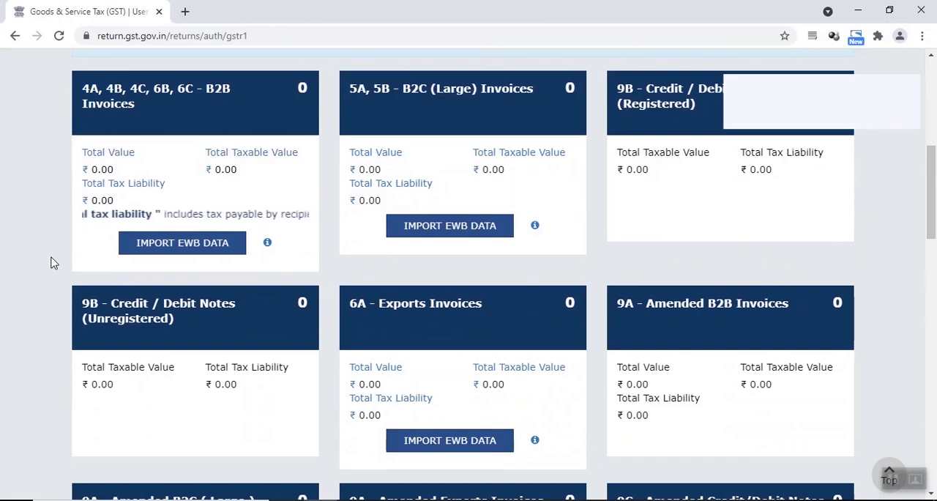
scroll(51, 262, "down", 2)
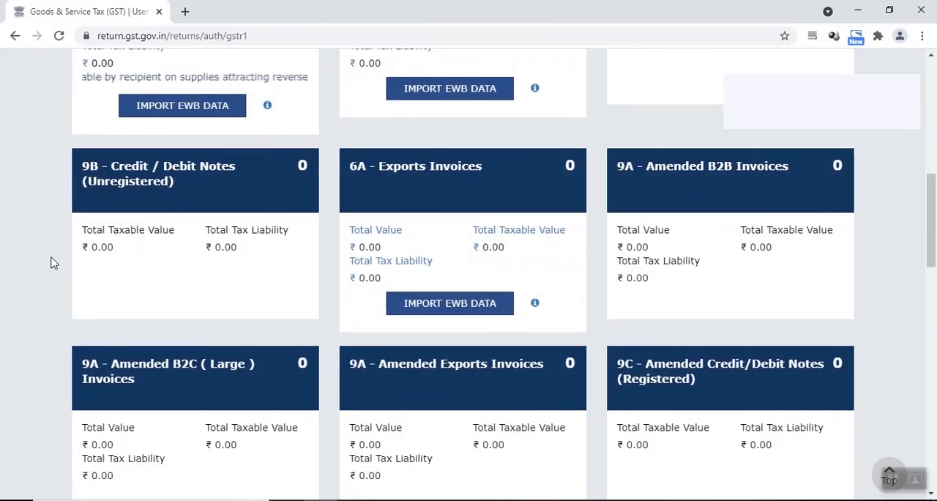
scroll(51, 262, "down", 6)
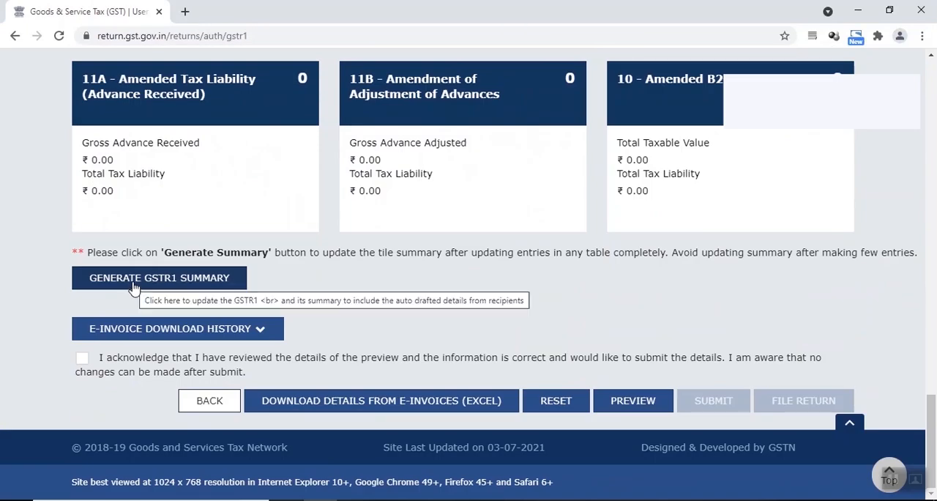
left_click(133, 286)
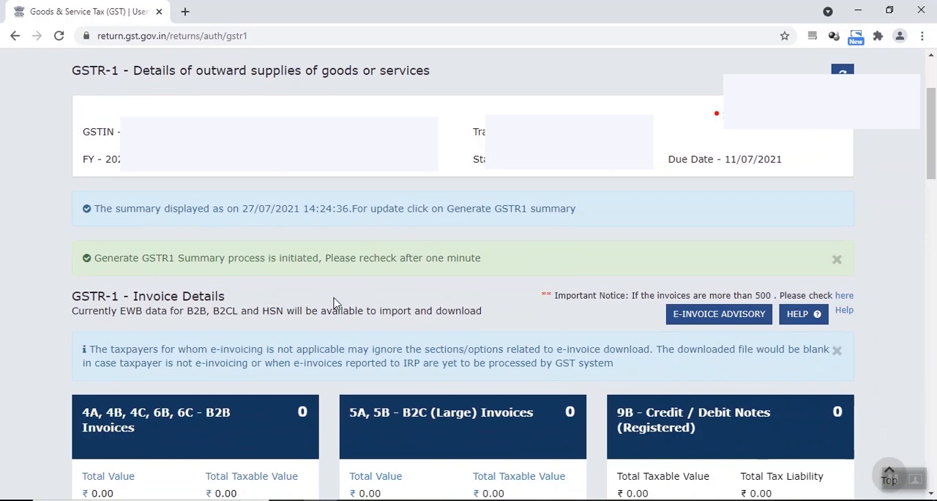
Step: Examine the GSTR-1 tiles, including 7 - B2C (Others) and 9B - Credit / Debit Notes (Unregistered), for updated counts and totals
scroll(333, 302, "down", 12)
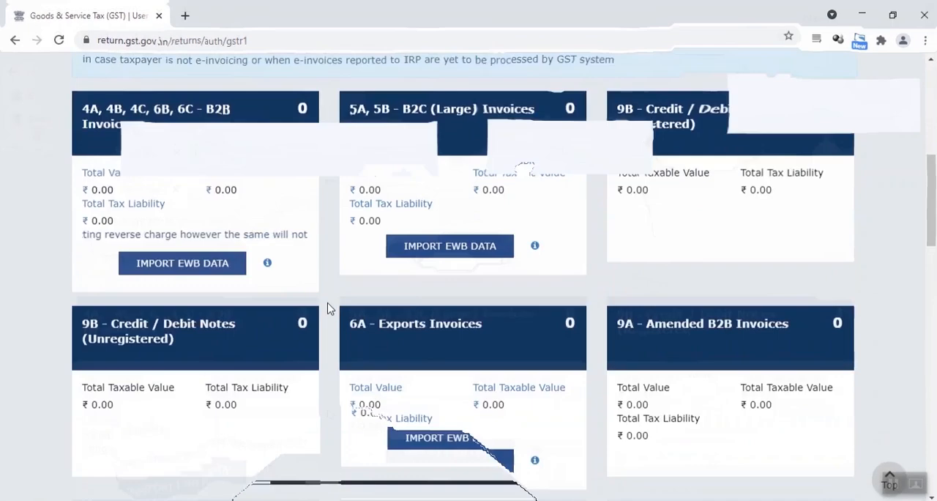
scroll(330, 304, "down", 1)
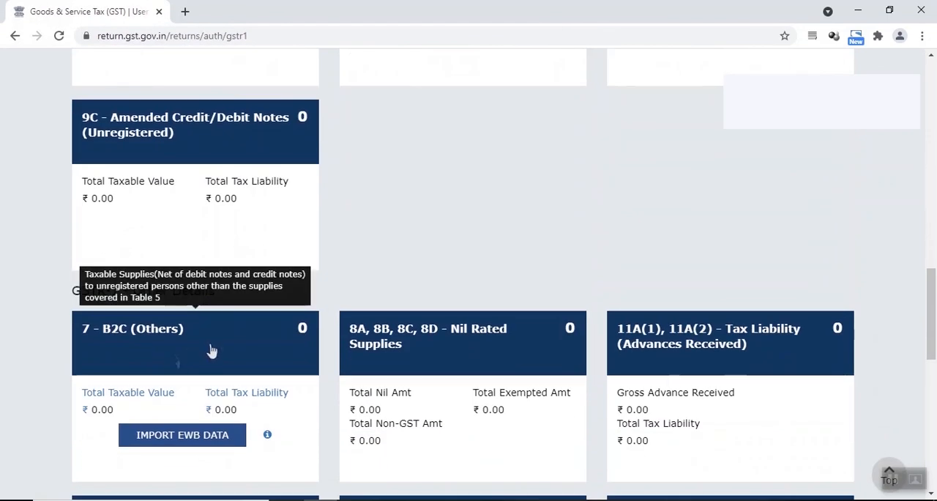
scroll(212, 350, "down", 1)
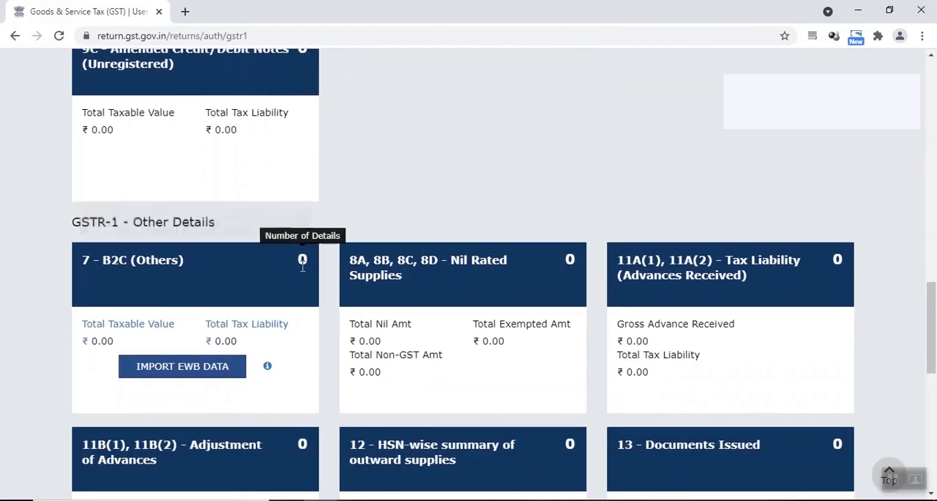
scroll(305, 265, "up", 6)
scroll(316, 272, "up", 2)
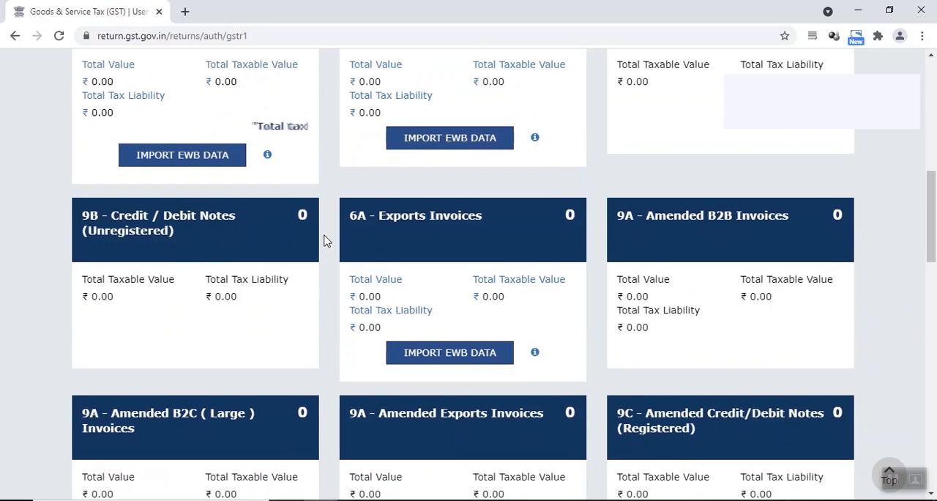
scroll(327, 241, "down", 4)
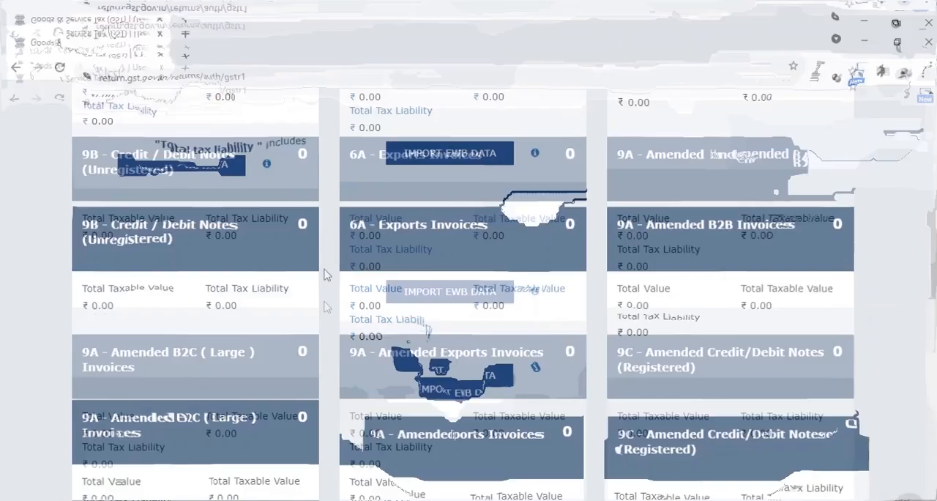
scroll(326, 241, "down", 12)
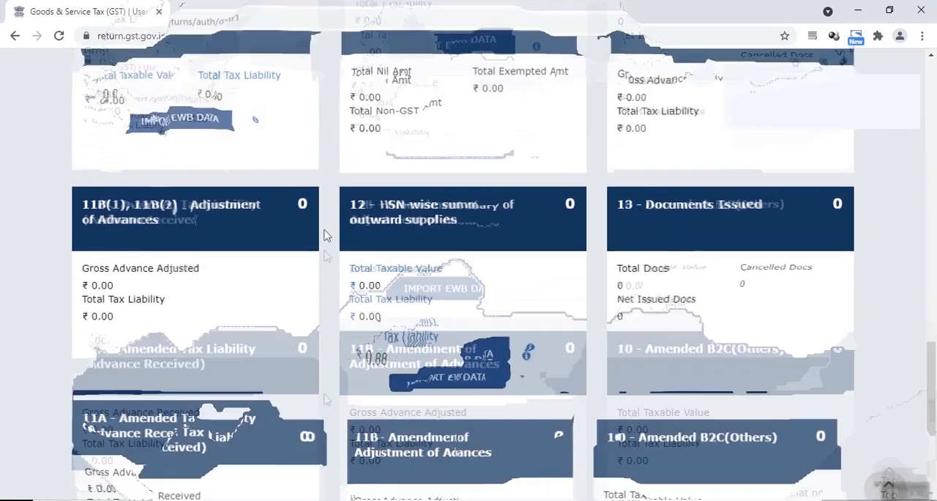
scroll(325, 252, "up", 20)
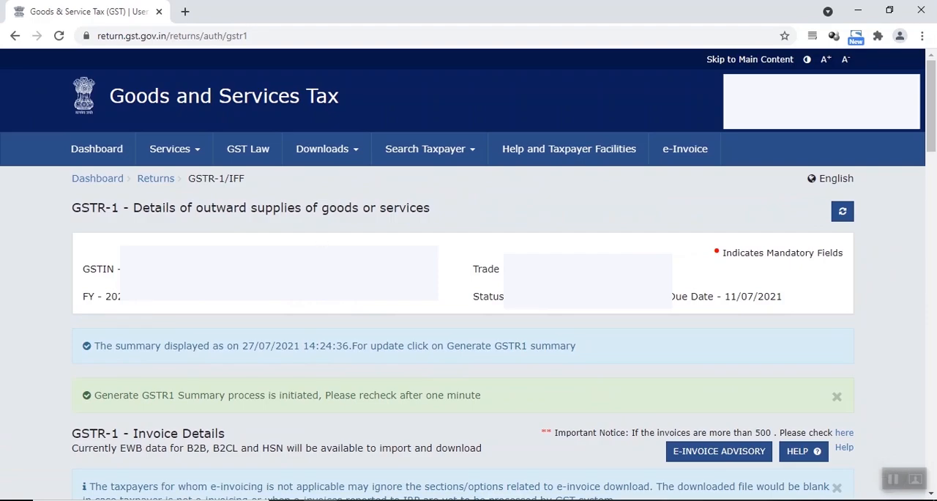
Step: Go back to the returns dashboard, start preparing GSTR-3B online as a non-nil return, and dismiss the system-generated summary
left_click(162, 183)
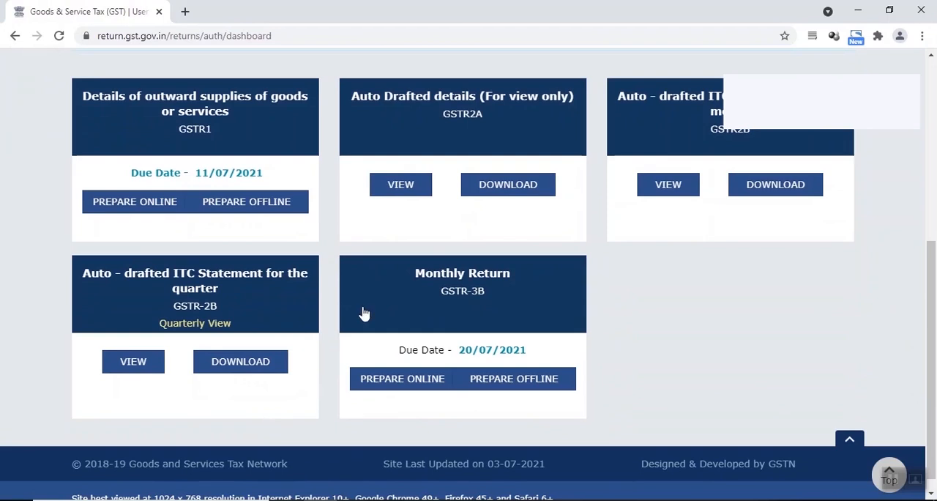
left_click(402, 379)
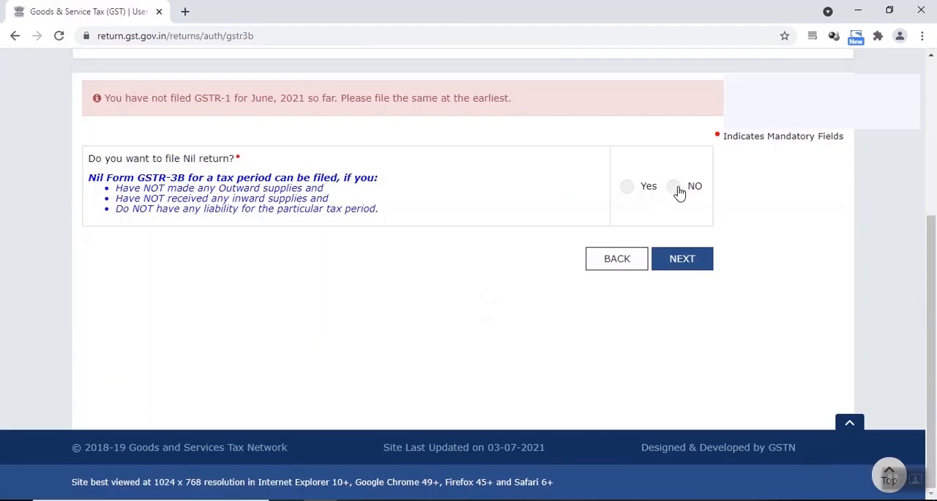
left_click(680, 265)
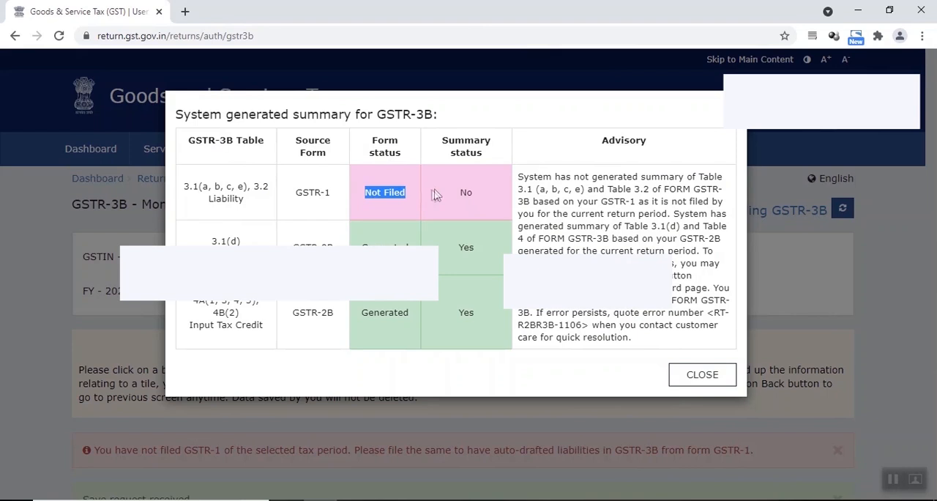
left_click(686, 386)
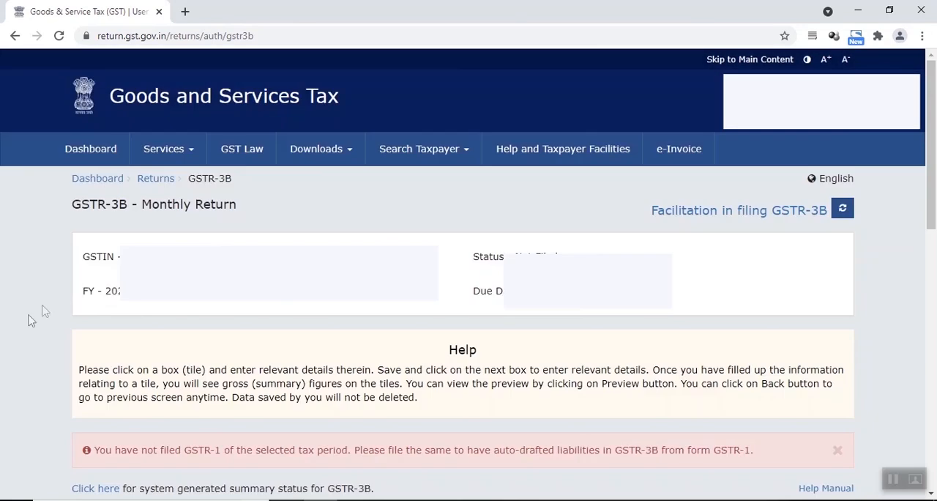
Step: Review table 3.1 for outward and reverse charge inward supplies, acknowledging the IGST refund guidelines, and leave it without saving
scroll(150, 231, "down", 5)
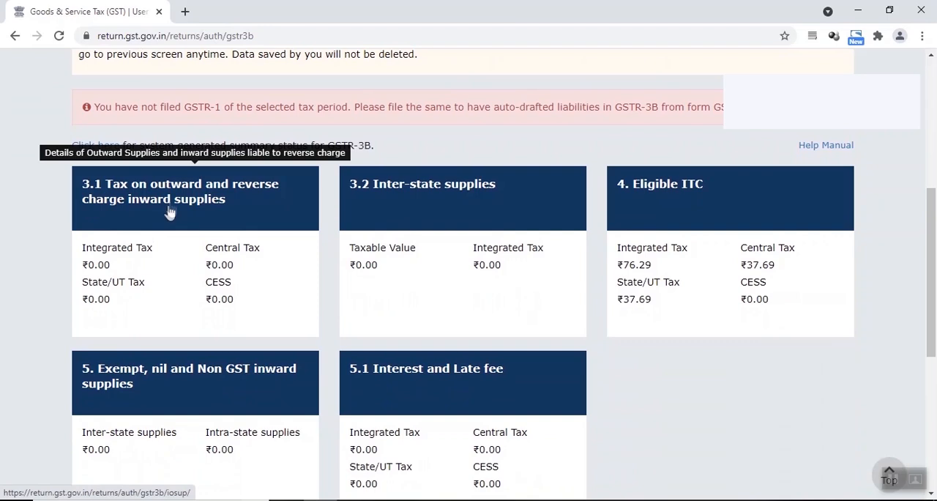
left_click(170, 209)
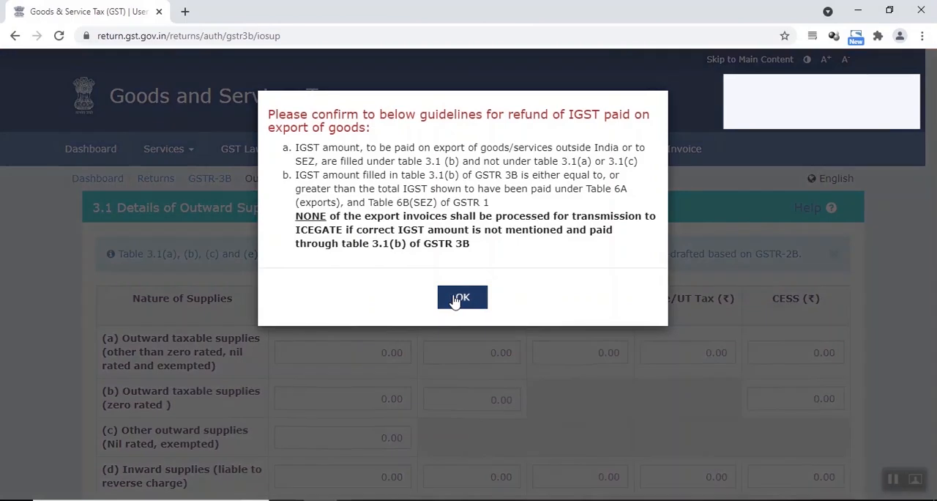
left_click(461, 297)
scroll(448, 283, "down", 2)
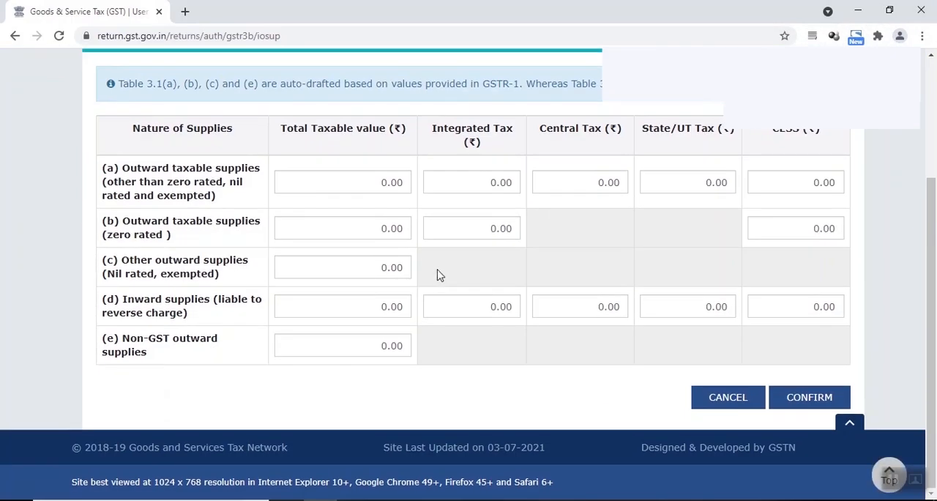
left_click(728, 398)
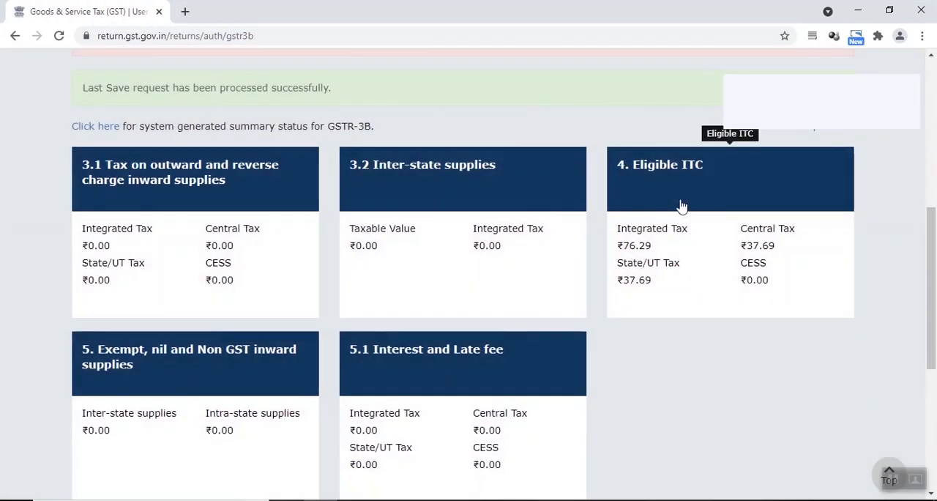
Step: Open table 4. Eligible ITC and examine the integrated and central tax amounts for All other ITC
left_click(680, 202)
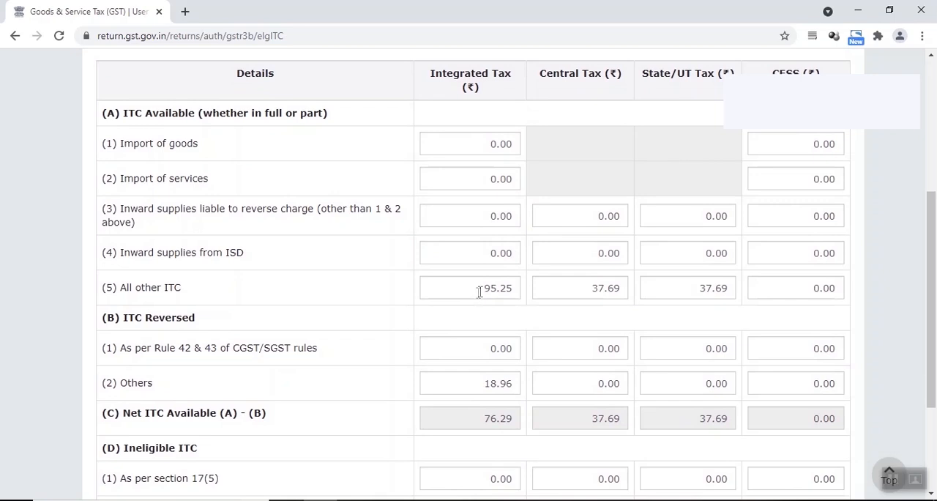
left_click_drag(481, 290, 517, 287)
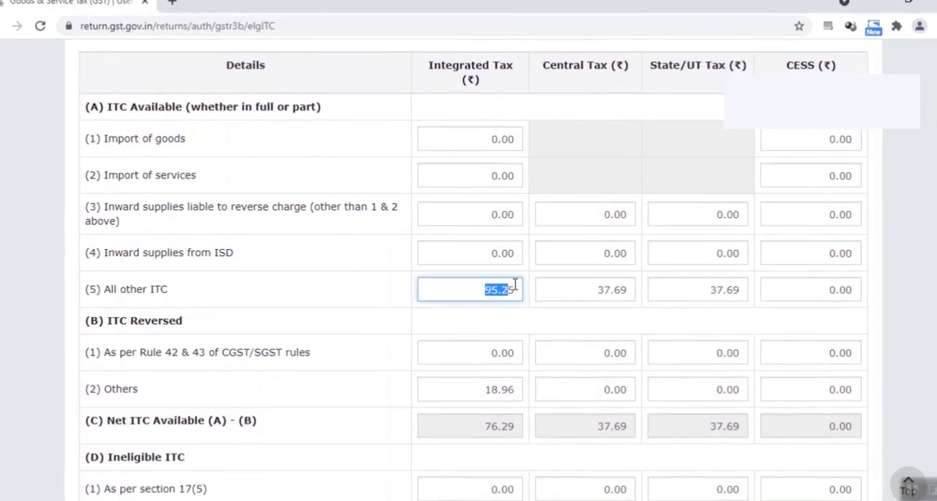
left_click(504, 291)
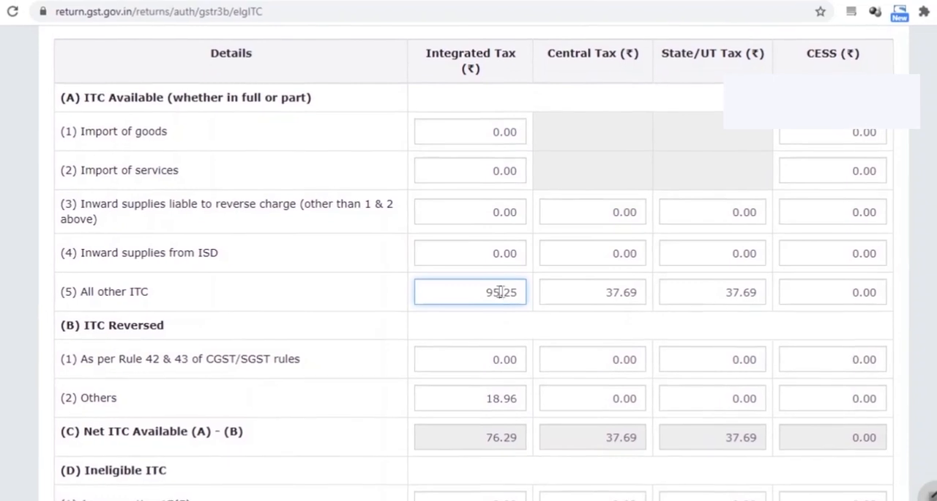
left_click_drag(612, 292, 641, 291)
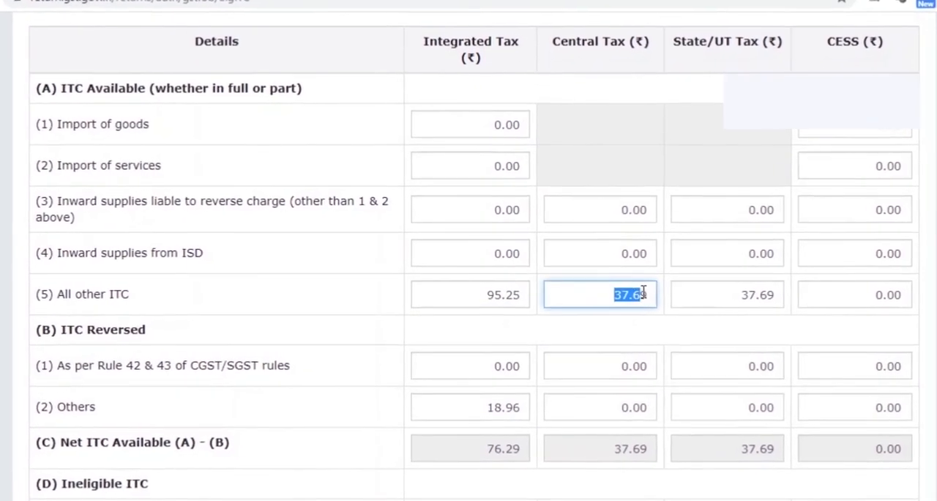
left_click(597, 276)
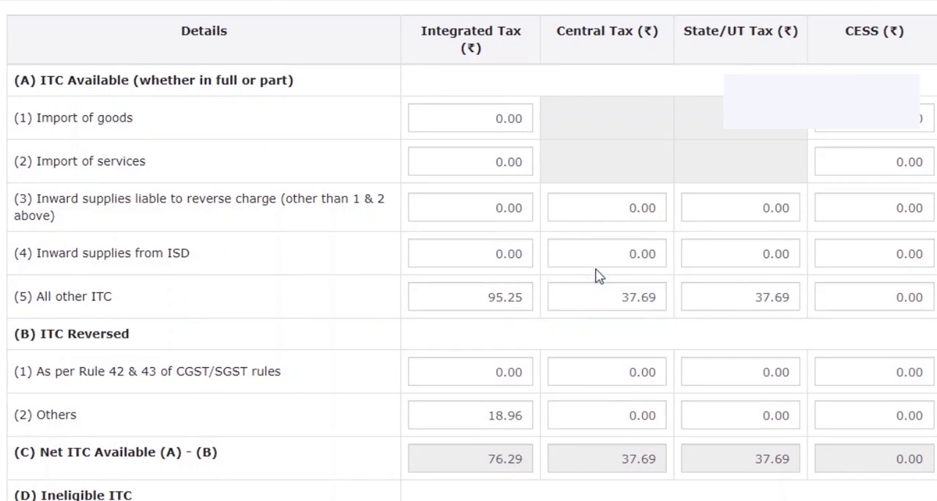
Step: Examine the integrated tax under ITC Reversed - Others and the remaining ITC rows, then leave the table without saving
scroll(469, 383, "down", 1)
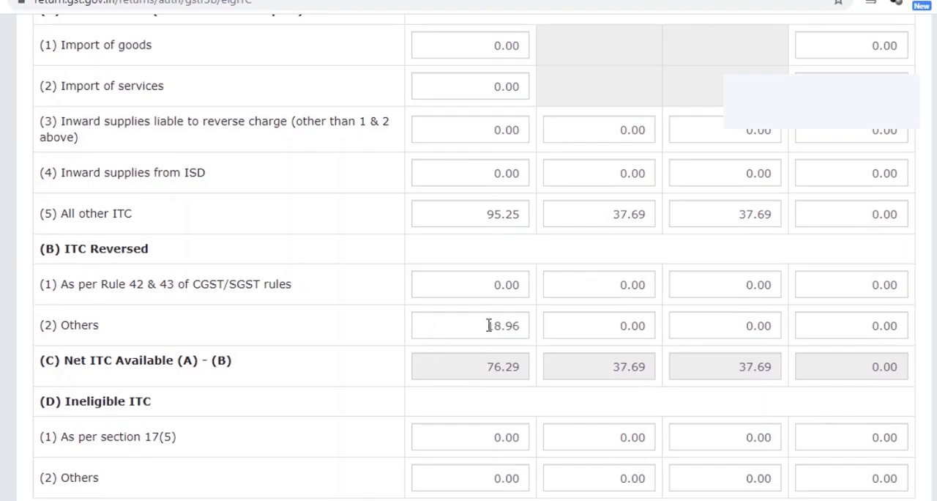
left_click_drag(489, 325, 497, 323)
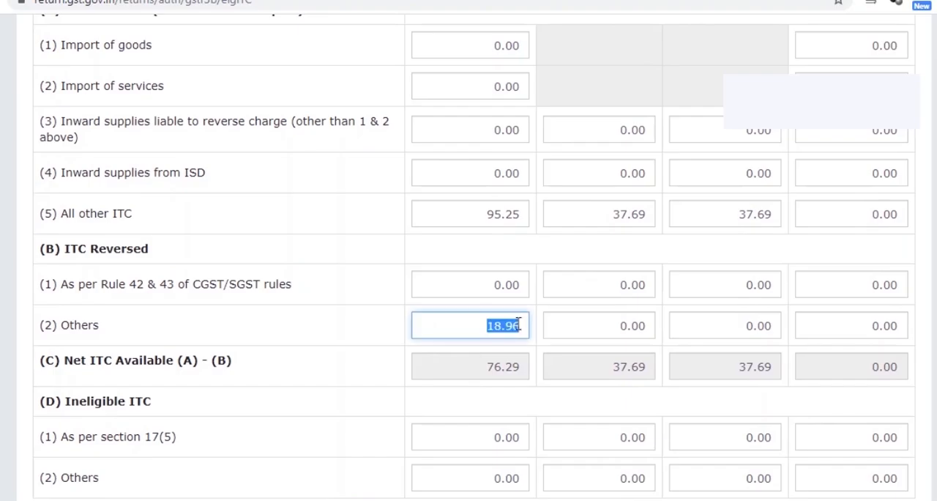
left_click(542, 336)
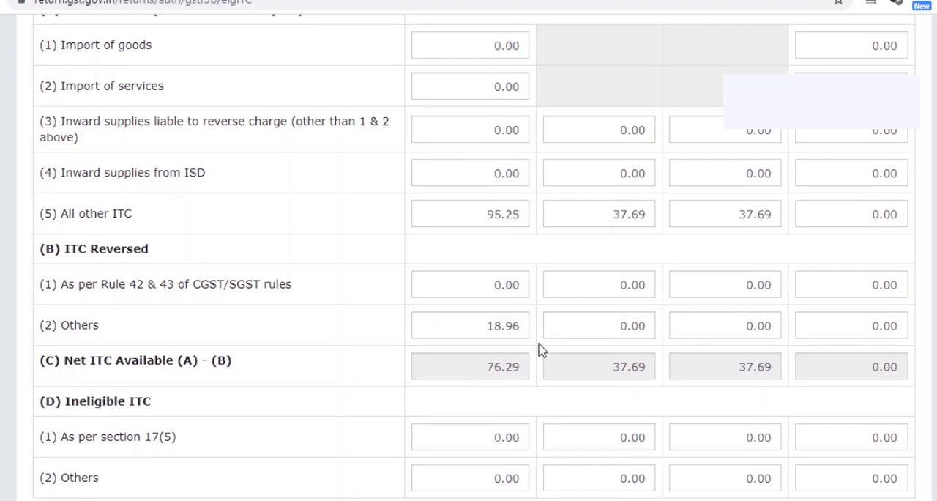
scroll(540, 351, "down", 1)
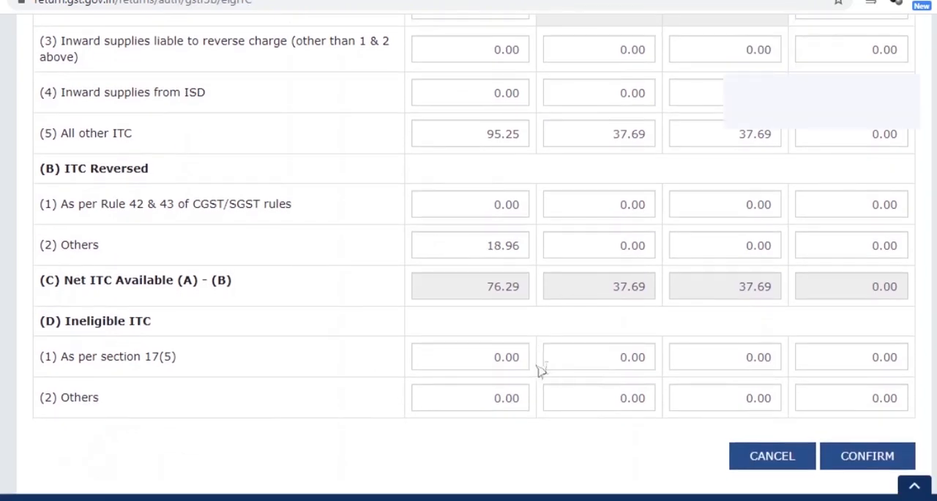
left_click(773, 458)
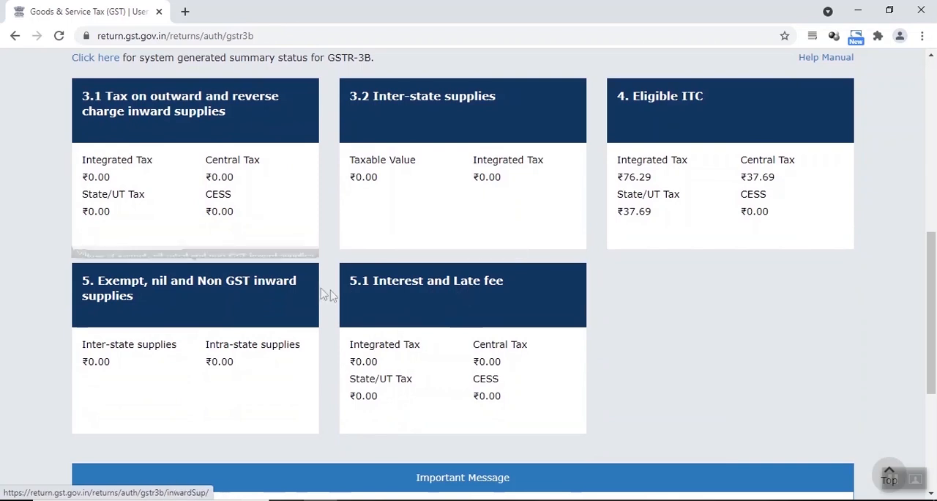
Step: Open table 3.2 Inter-state supplies and check the state-wise sales amounts in the Amazon sales Excel workbook
scroll(352, 285, "up", 2)
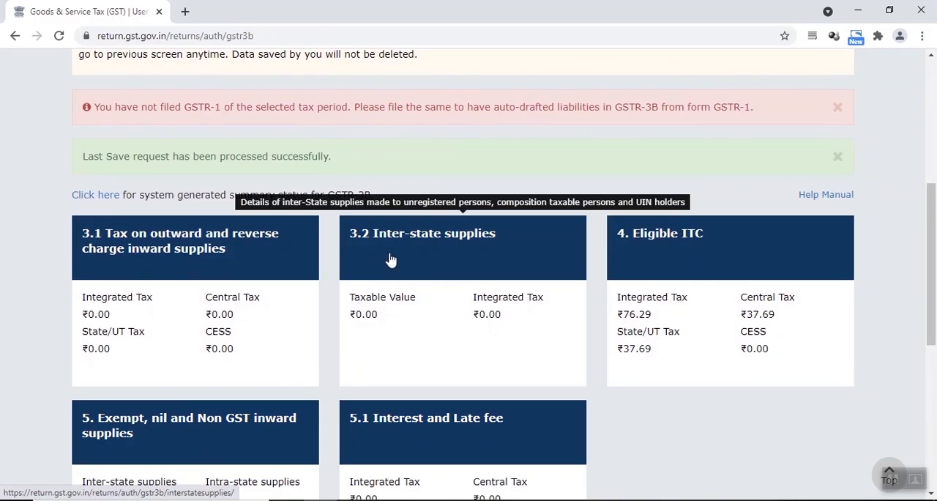
left_click(396, 261)
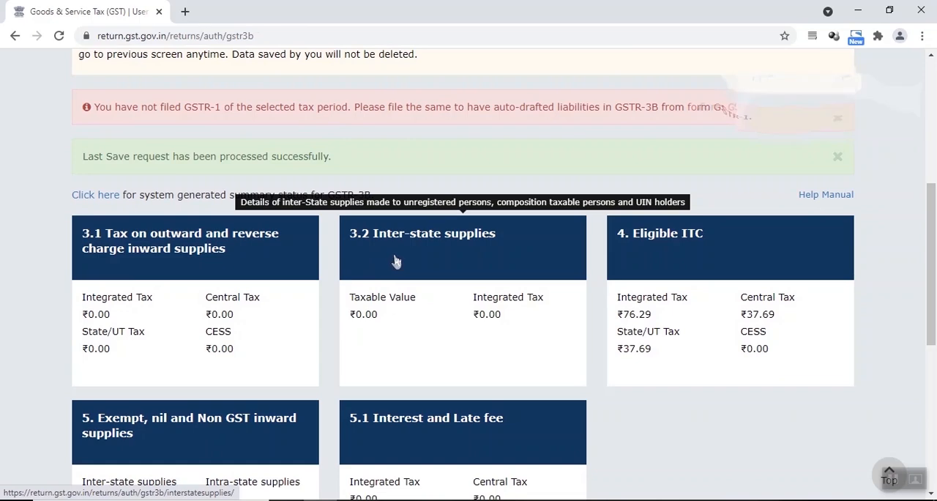
scroll(393, 261, "down", 2)
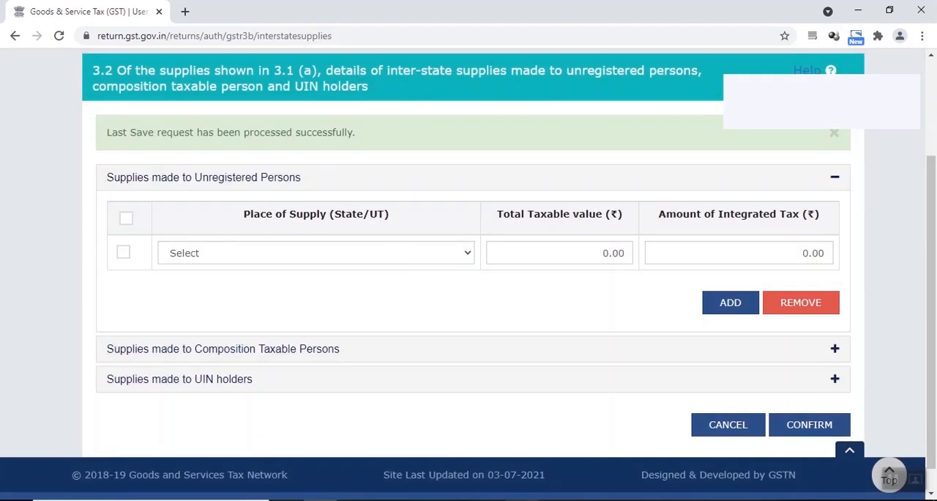
left_click(522, 499)
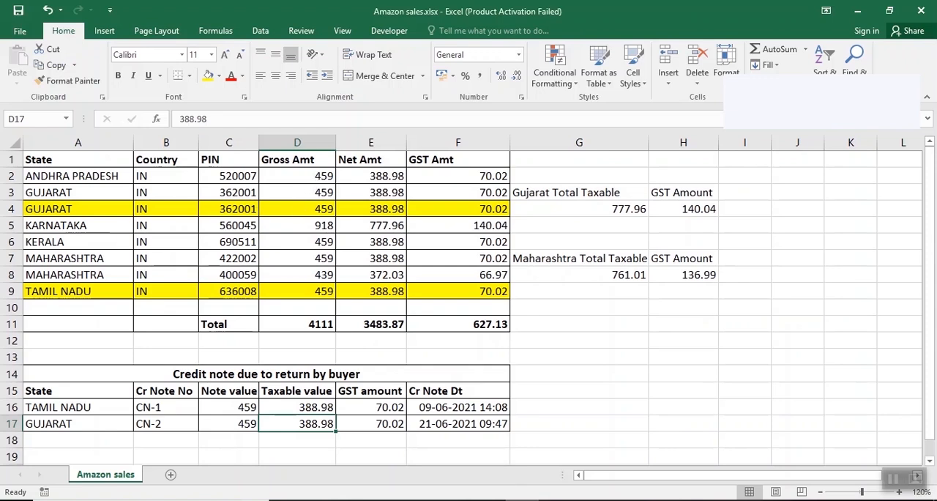
left_click(321, 499)
Step: Fill the first unregistered-persons row with place of supply 37 - Andhra Pradesh, taxable value 388.98 and integrated tax 70.02
left_click(232, 253)
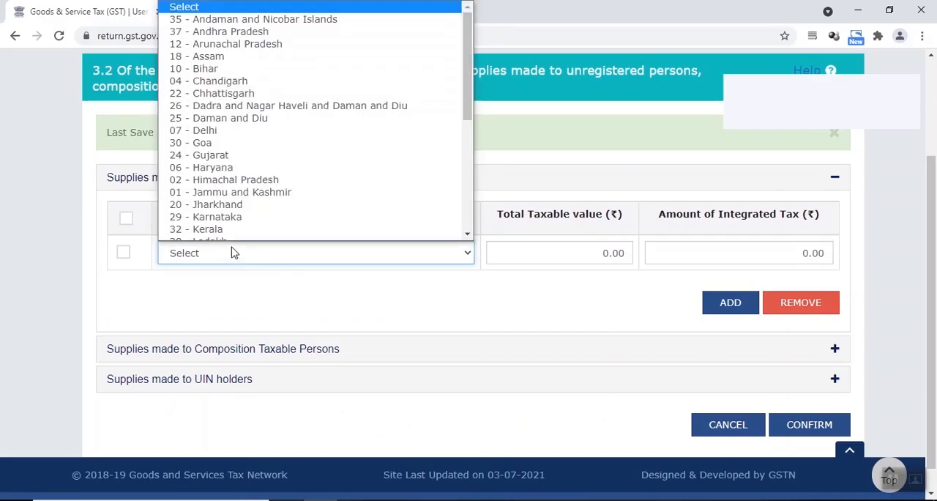
left_click(282, 32)
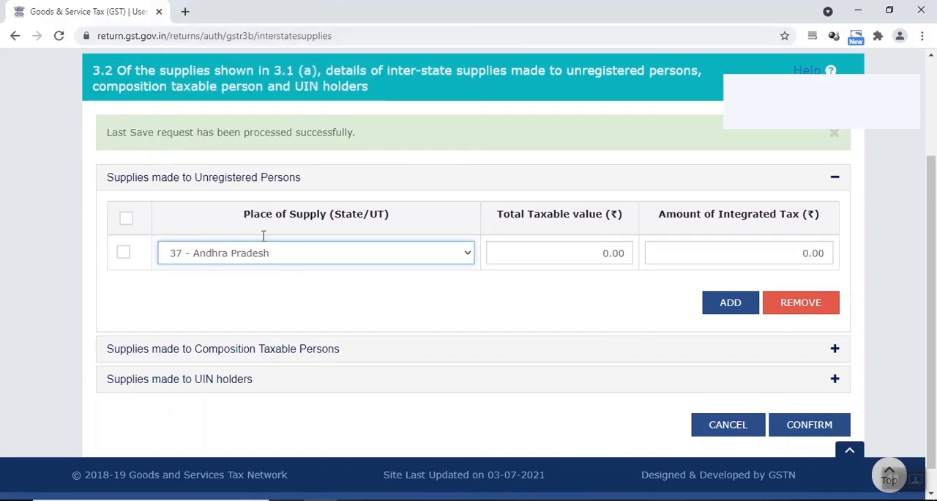
left_click(543, 260)
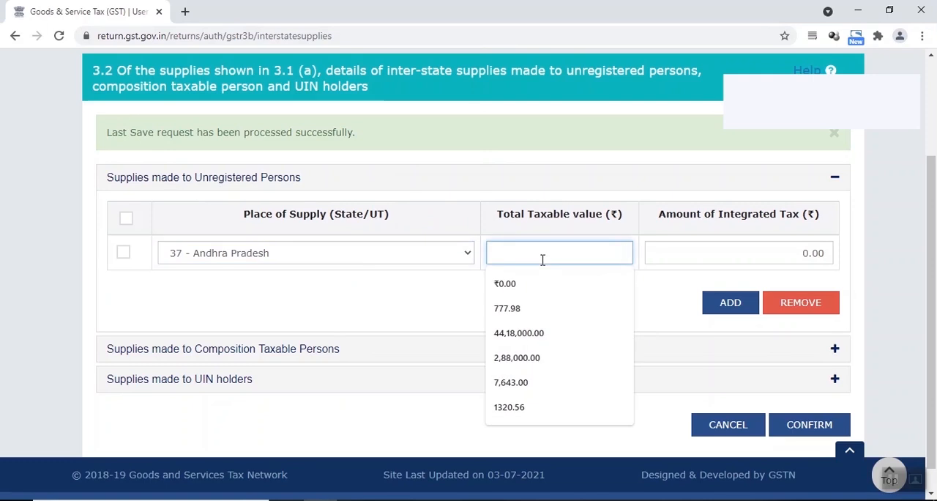
type("388.98")
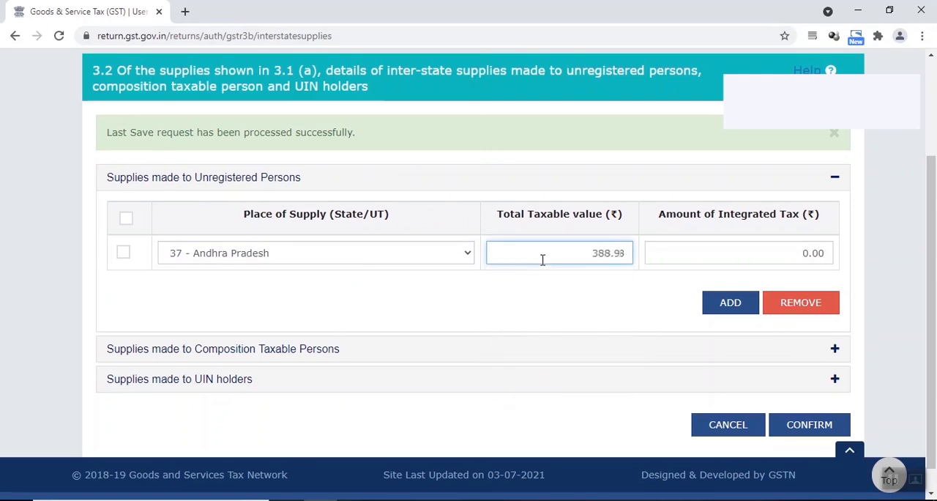
left_click(576, 300)
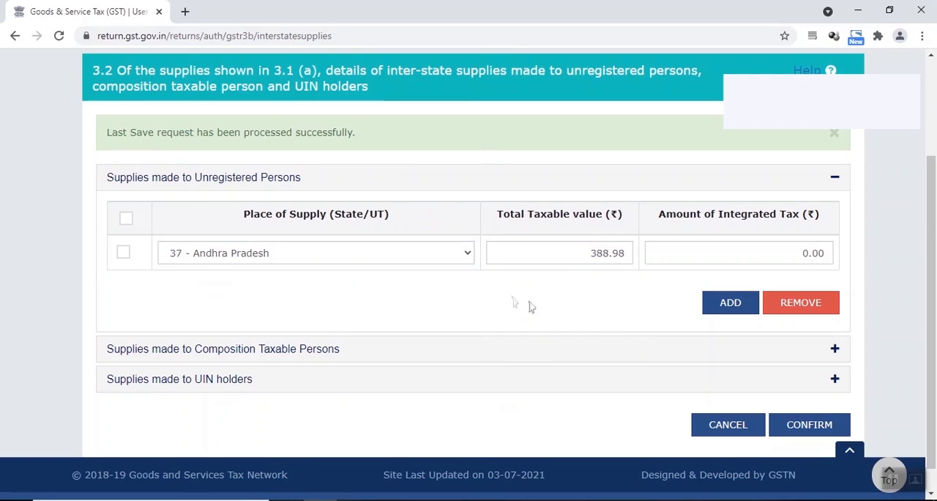
left_click(755, 253)
type("70.")
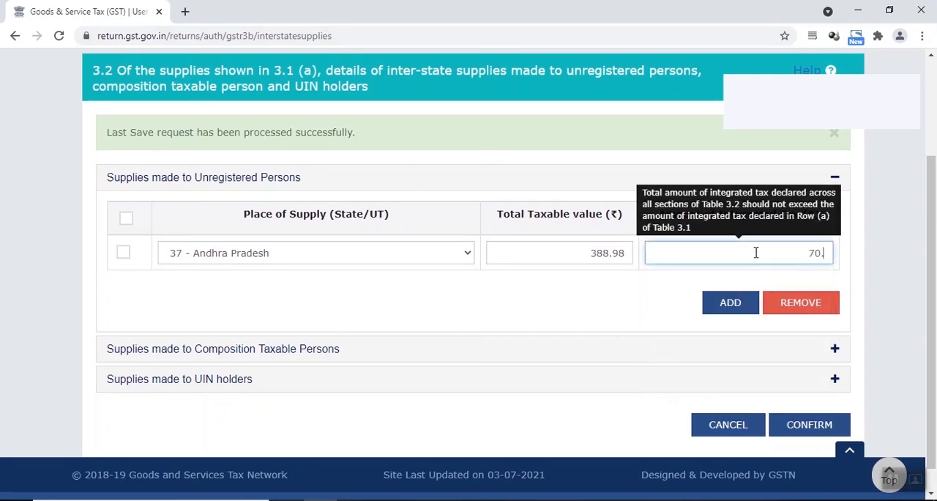
type("02")
left_click(663, 295)
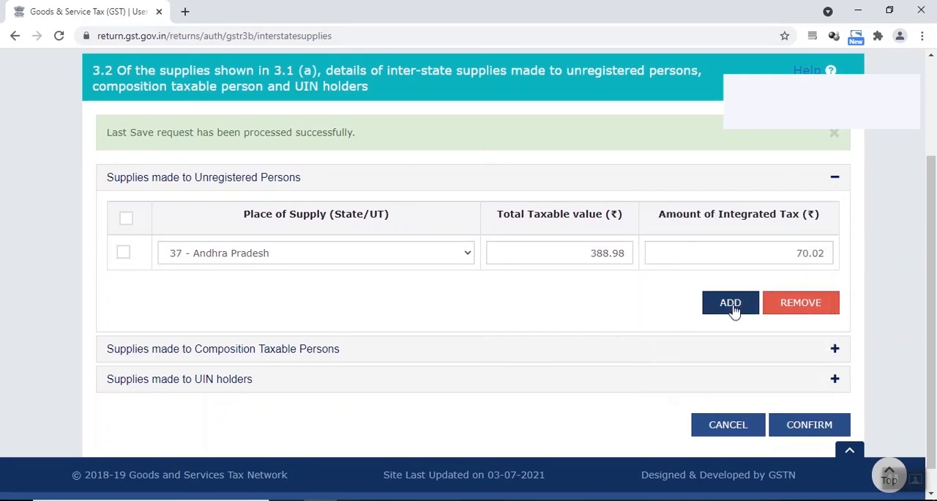
Step: Add a row for 24 - Gujarat with taxable value 777.96 and integrated tax 140.04, checking the amounts in the Amazon sales Excel workbook
left_click(732, 304)
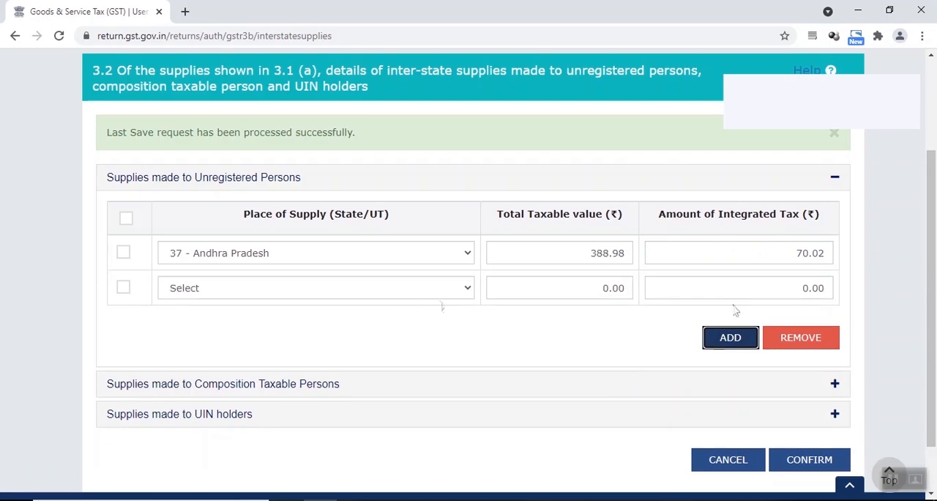
key("alt+Tab")
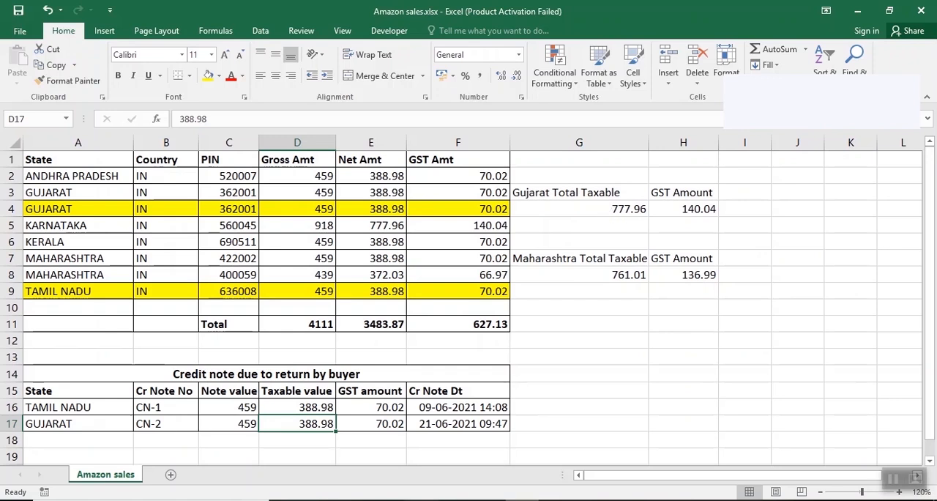
key("alt+Tab")
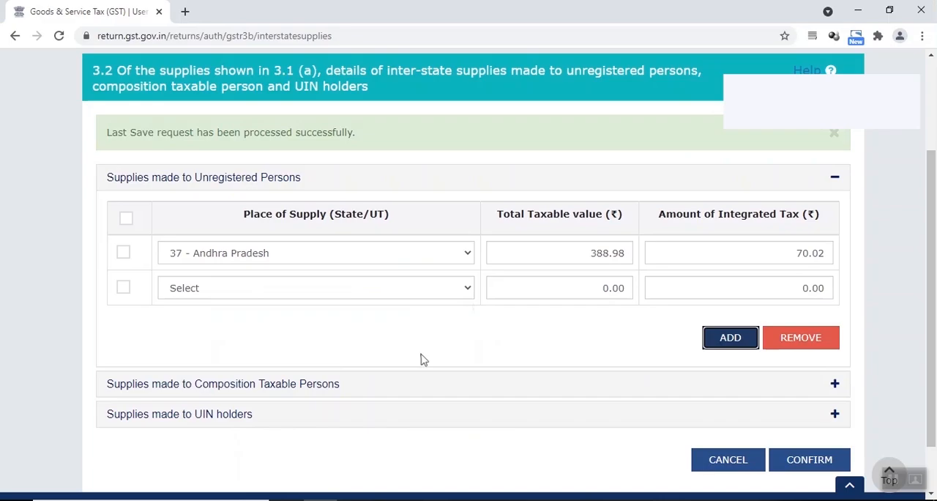
left_click(350, 288)
scroll(303, 170, "down", 1)
scroll(303, 170, "up", 1)
left_click(303, 170)
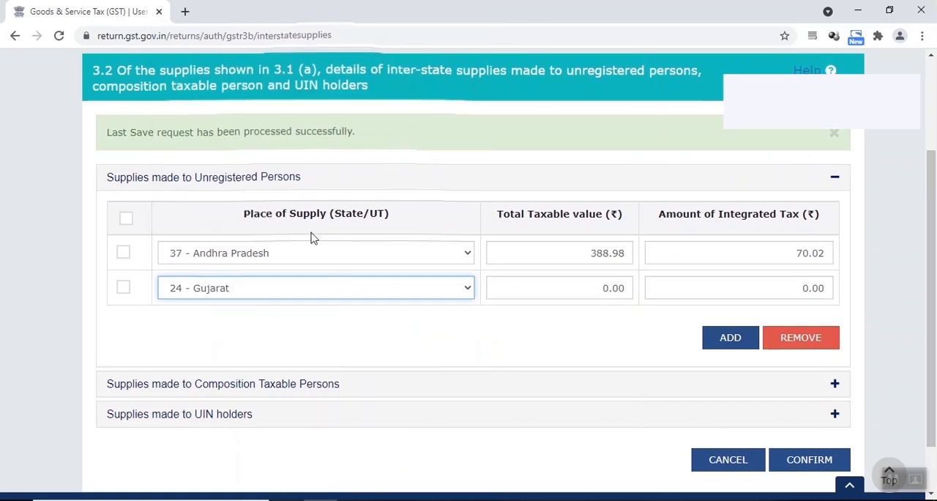
left_click(606, 288)
type("777.96")
left_click(727, 287)
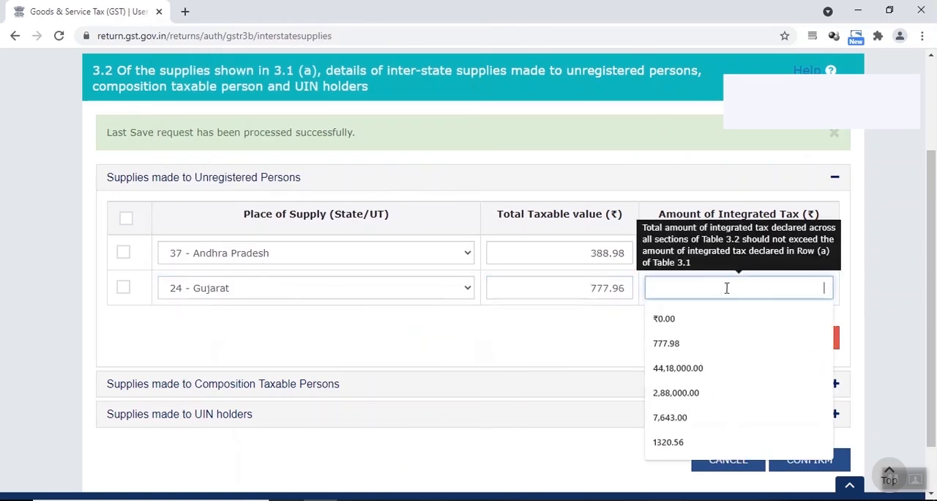
type("140.04")
Step: Add a row for 29 - Karnataka with taxable value 777.96 and integrated tax 140.04, as listed in the Amazon sales workbook
left_click(724, 339)
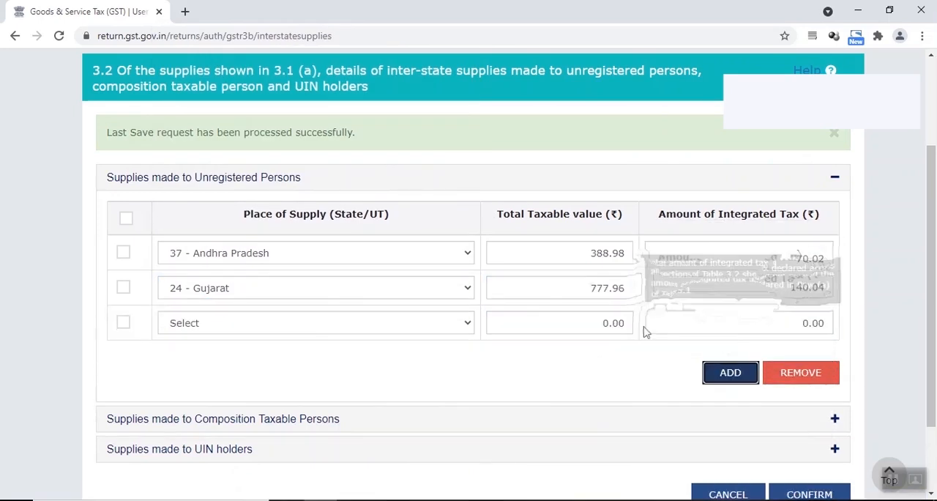
key("alt+Tab")
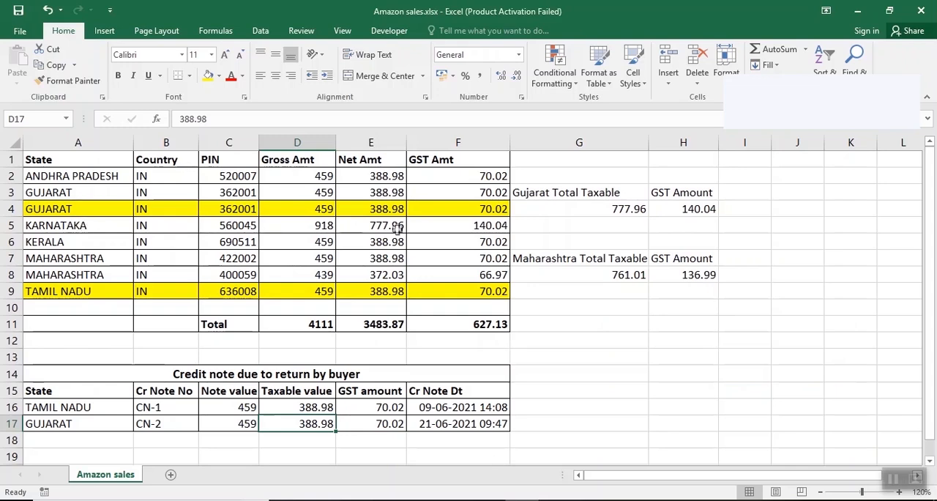
key("alt+Tab")
left_click(329, 326)
scroll(308, 233, "down", 1)
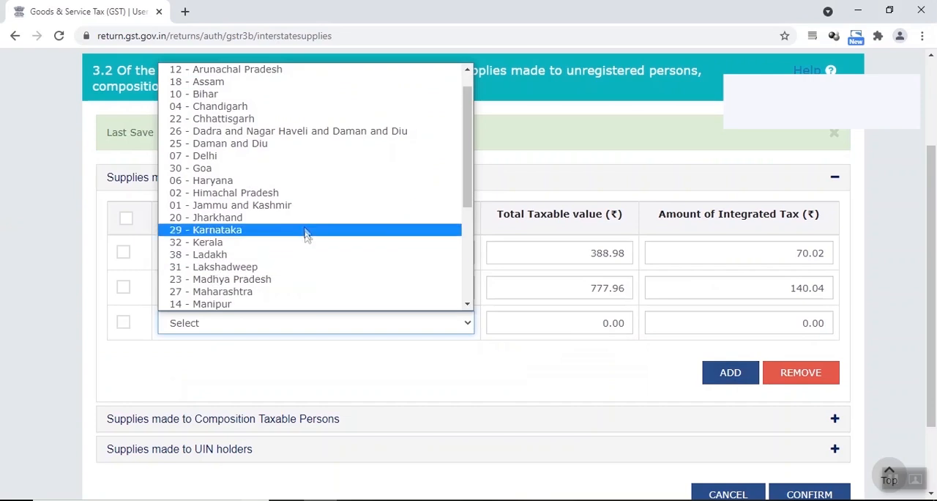
left_click(291, 230)
left_click(561, 322)
type("777")
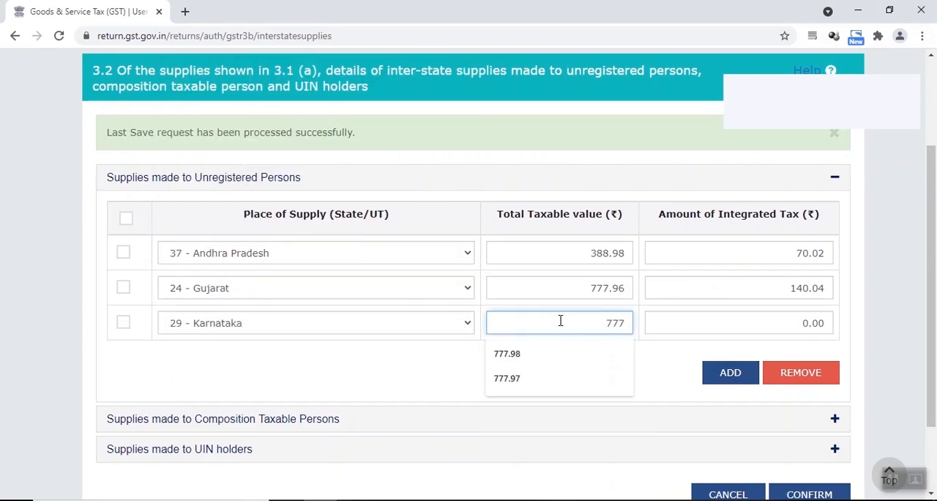
type(".96")
left_click(754, 323)
type("140.0")
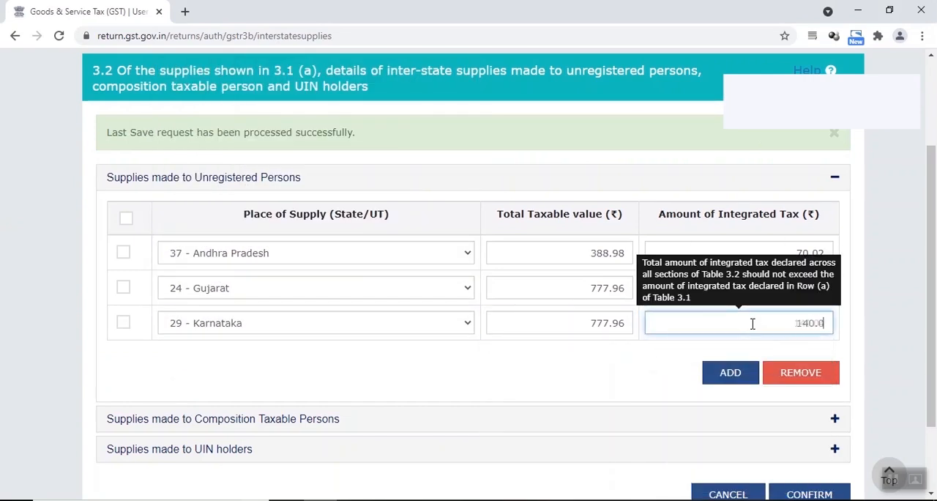
type("4")
Step: Add a row for 32 - Kerala with taxable value 388.98 and integrated tax 70.02, checking the Amazon sales workbook
left_click(729, 373)
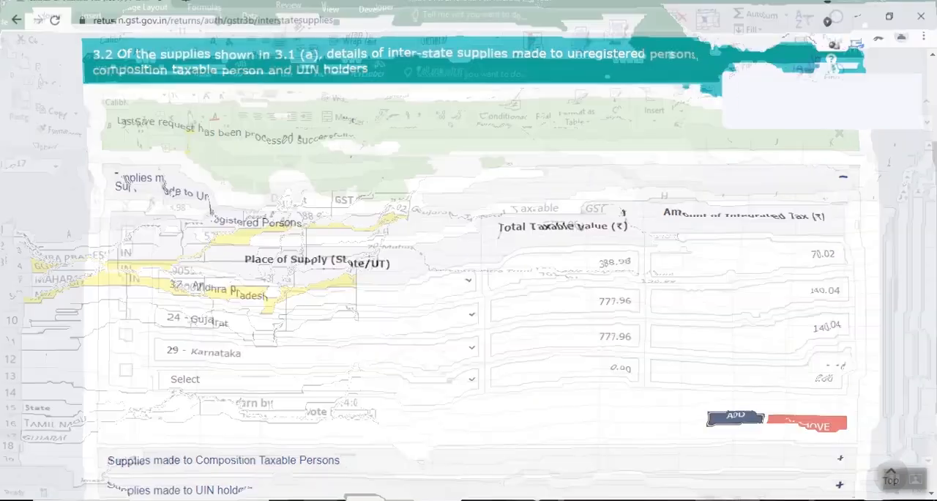
key("alt+Tab")
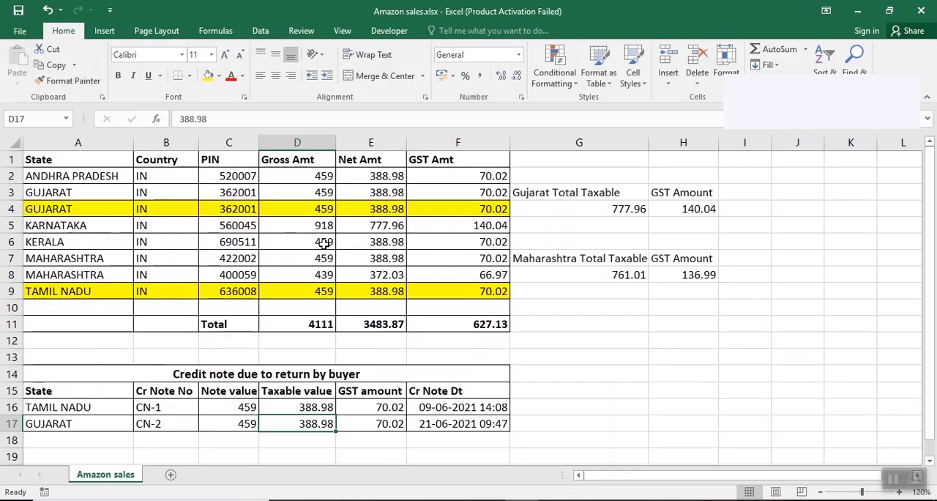
key("alt+Tab")
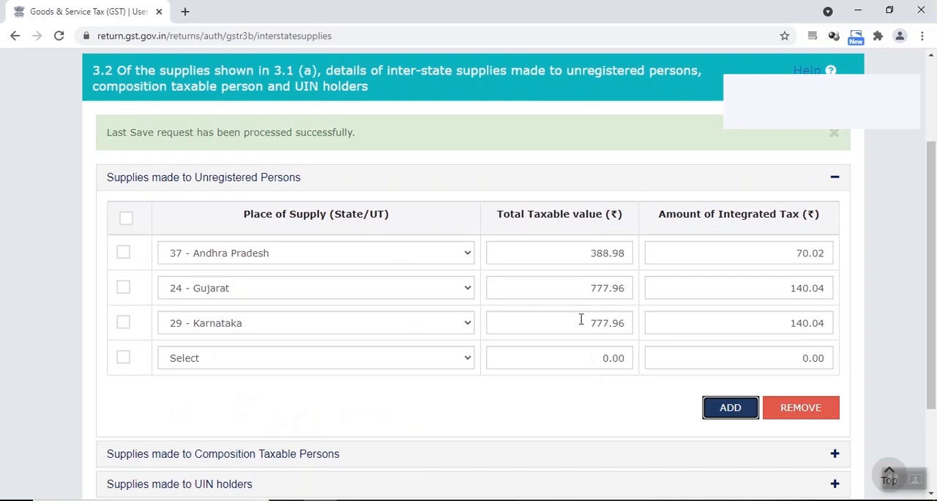
left_click(586, 358)
left_click(330, 366)
left_click(314, 288)
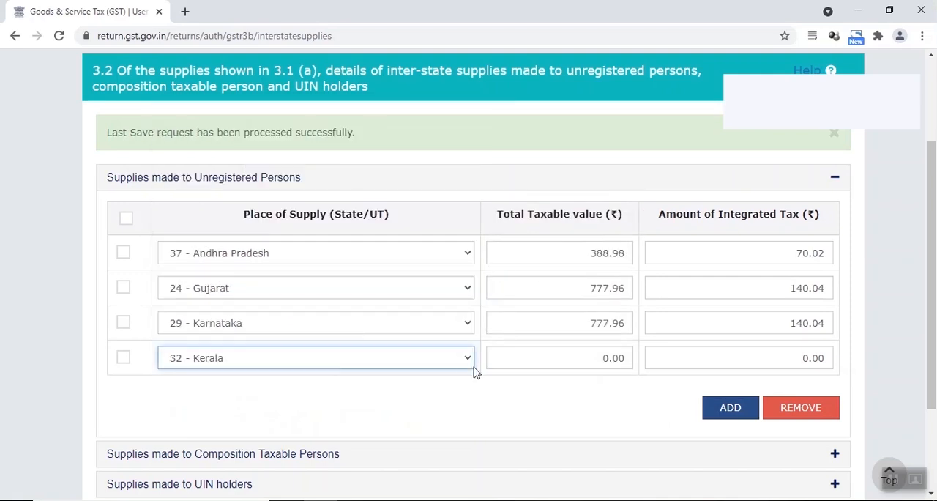
left_click(548, 357)
type("388.98")
left_click(789, 357)
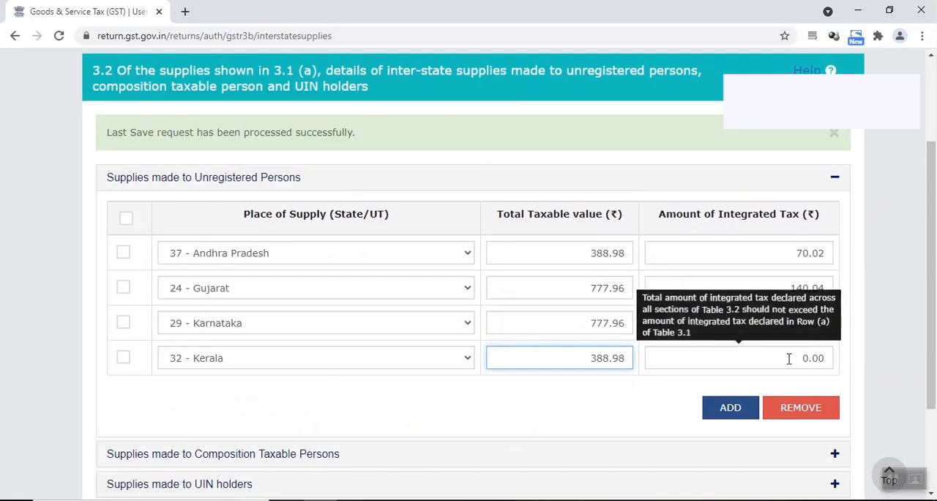
type("70.02")
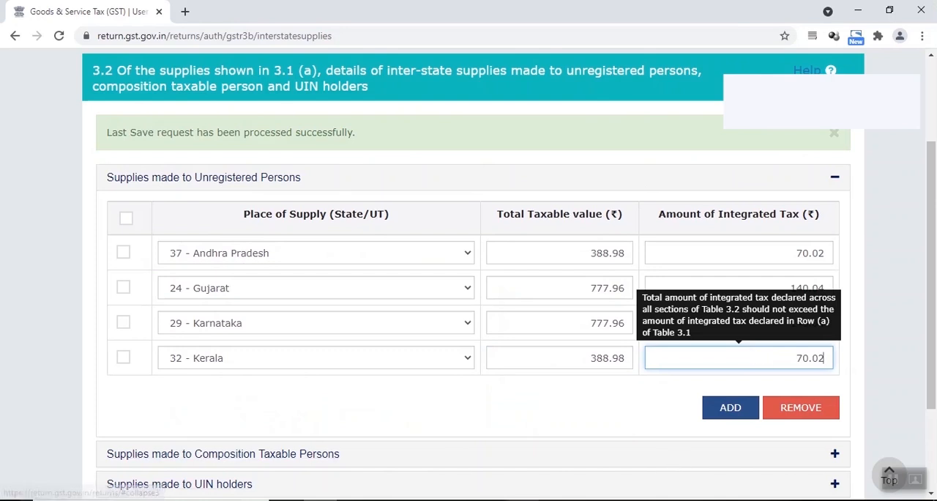
Step: Add a row for 27 - Maharashtra with the workbook's state totals: taxable value 761.01 and integrated tax 136.99
key("alt+Tab")
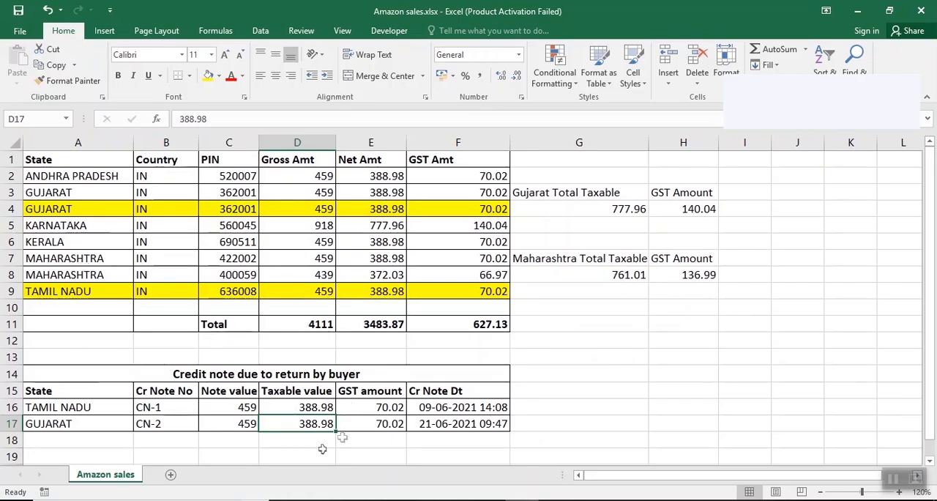
key("alt+Tab")
left_click(729, 407)
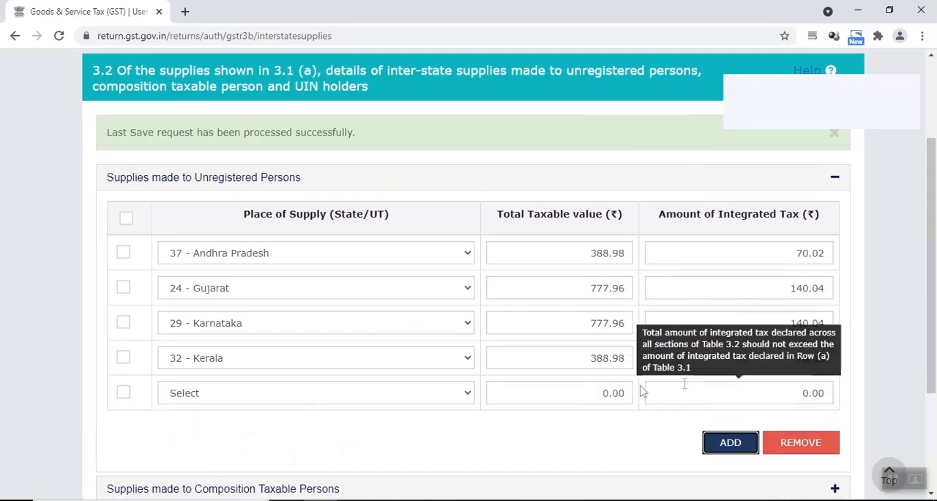
left_click(297, 393)
left_click(299, 349)
left_click(552, 390)
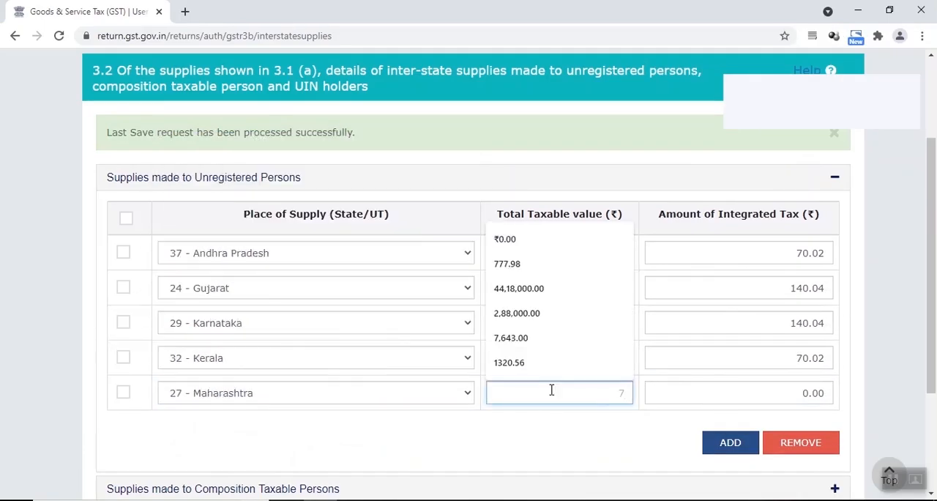
type("761.01")
key("Tab")
key("alt+Tab")
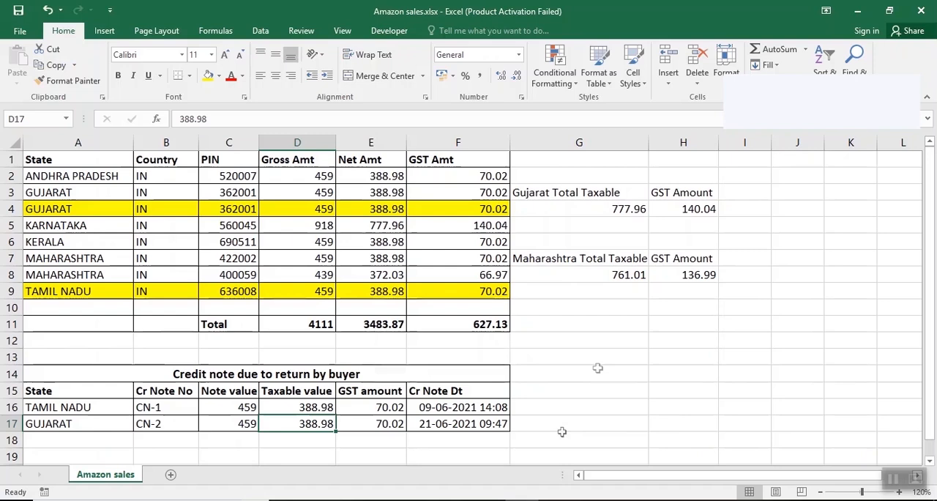
key("alt+Tab")
type("136")
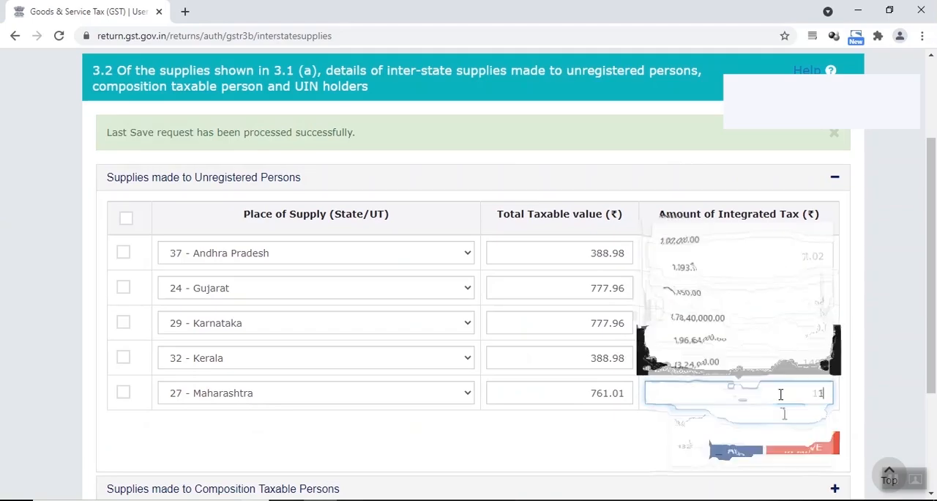
Step: Add a row for 33 - Tamil Nadu with taxable value 388.98 and integrated tax 70.02 from the Amazon sales workbook
scroll(583, 384, "down", 1)
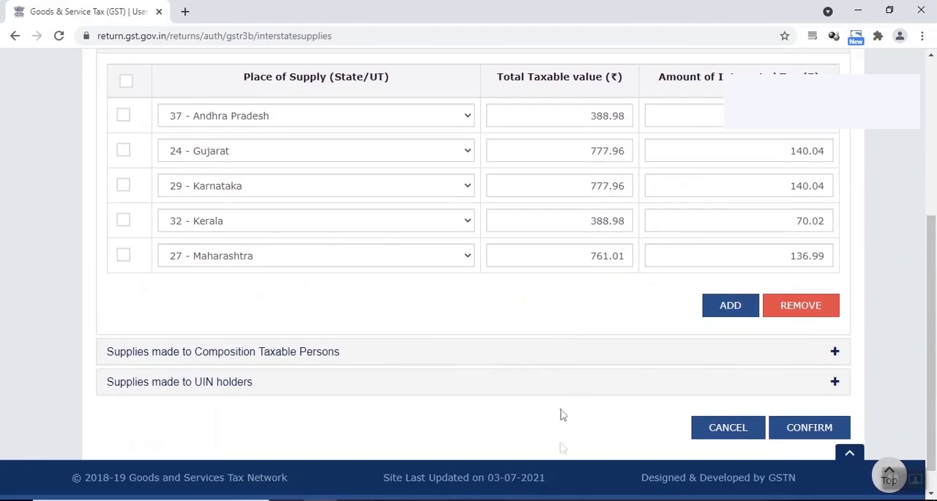
key("alt+Tab")
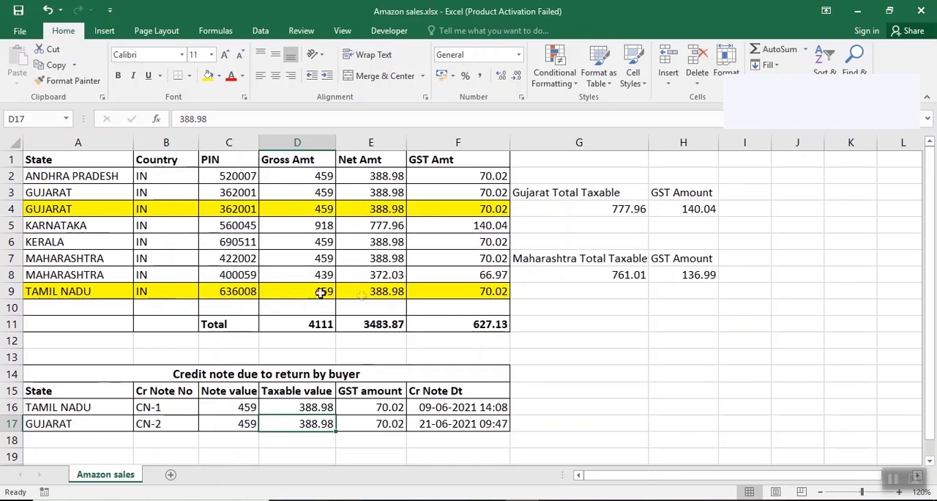
key("alt+Tab")
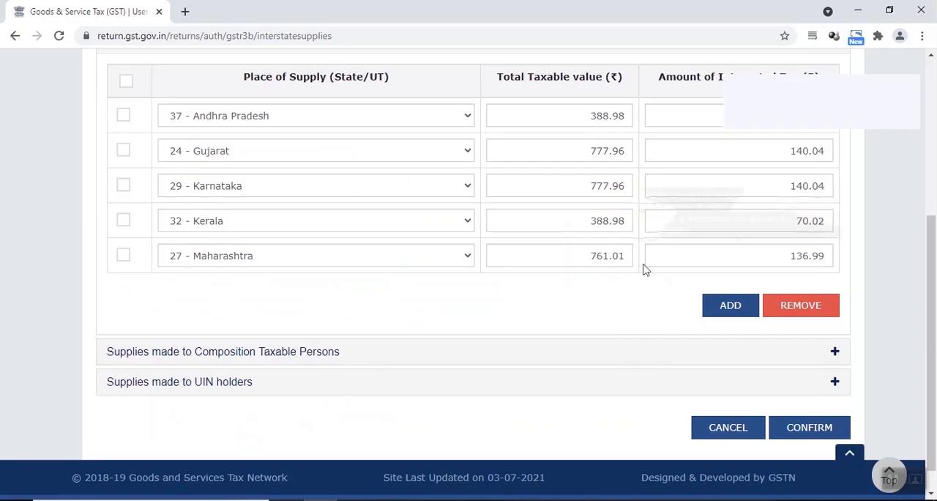
left_click(730, 305)
left_click(324, 293)
scroll(331, 224, "down", 4)
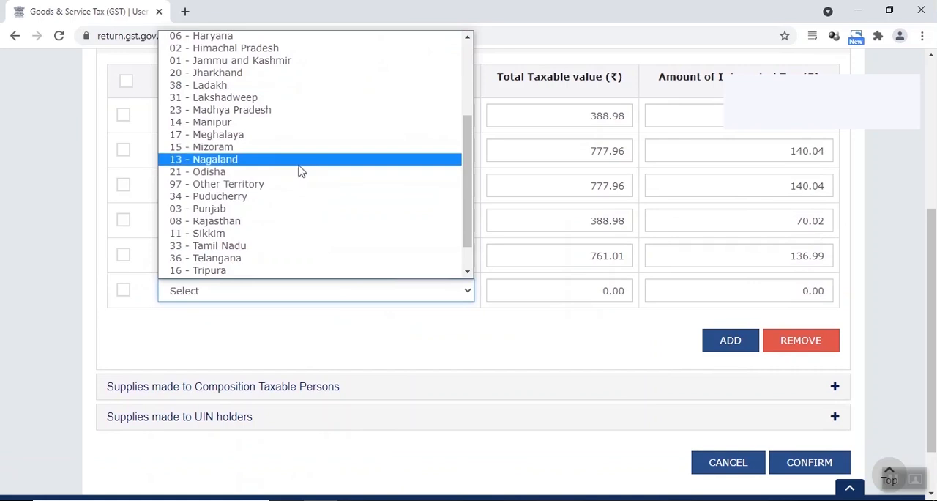
left_click(275, 247)
left_click(517, 291)
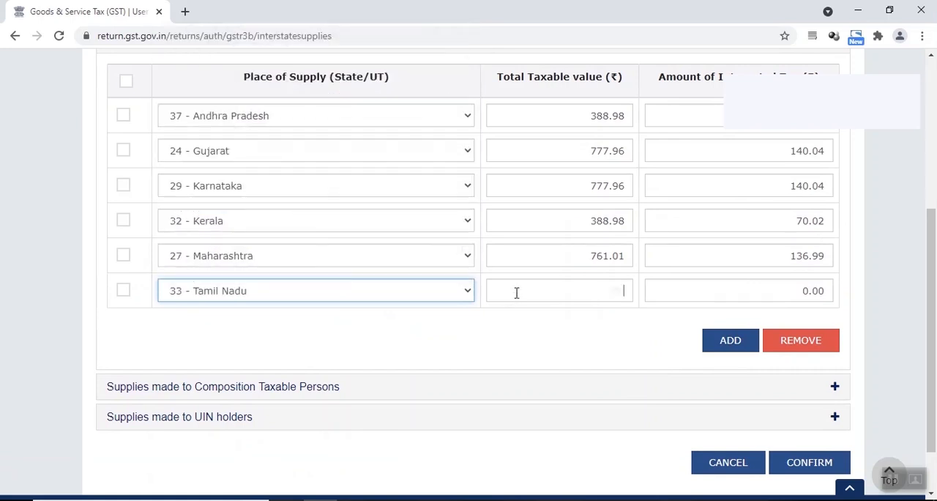
type("388.98")
left_click(699, 297)
type("70.02")
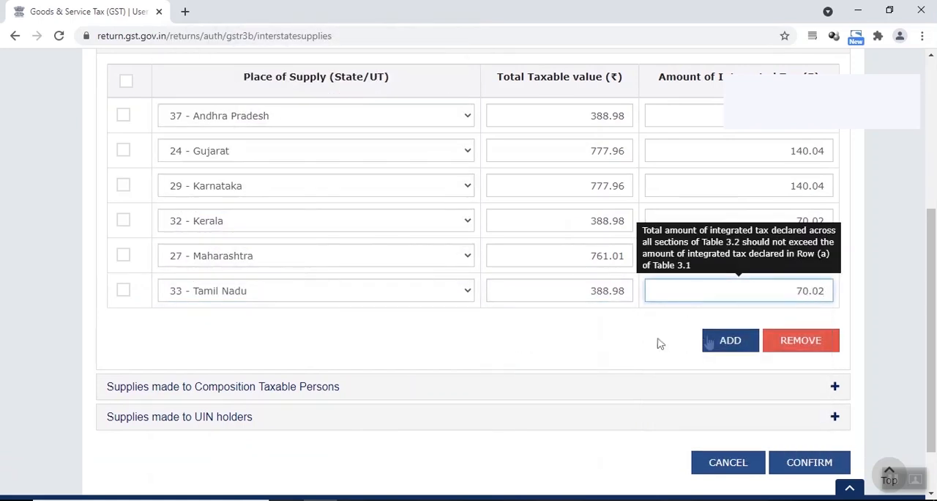
left_click(697, 346)
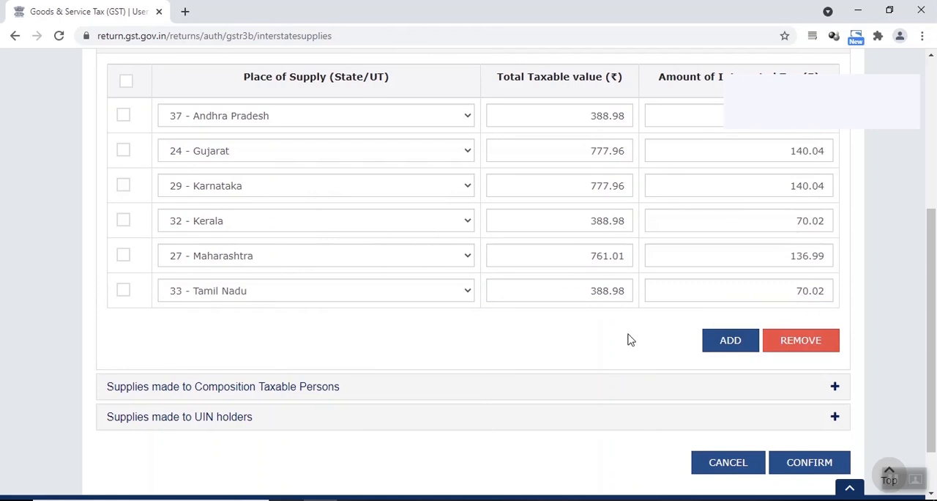
Step: Confirm the state-wise entries for supplies to unregistered persons and check the 3.2 Inter-state supplies totals on the GSTR-3B summary
scroll(626, 329, "down", 2)
left_click(809, 397)
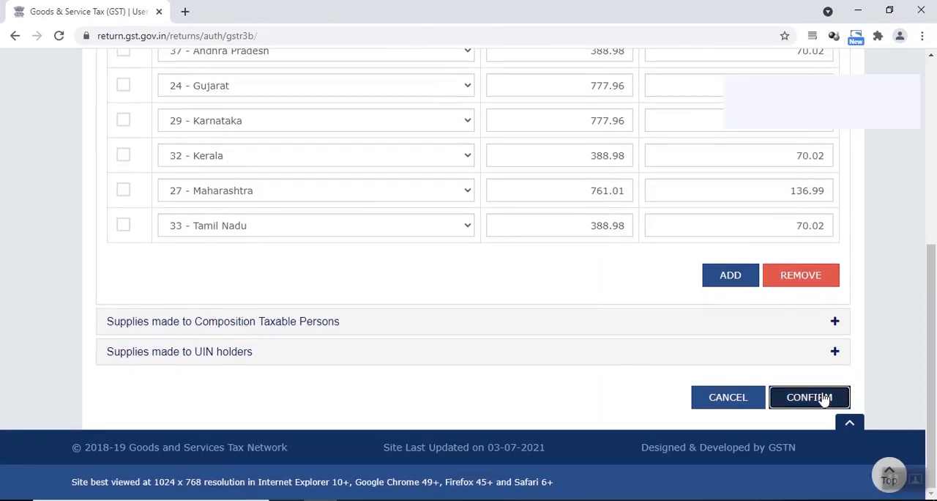
scroll(355, 257, "down", 3)
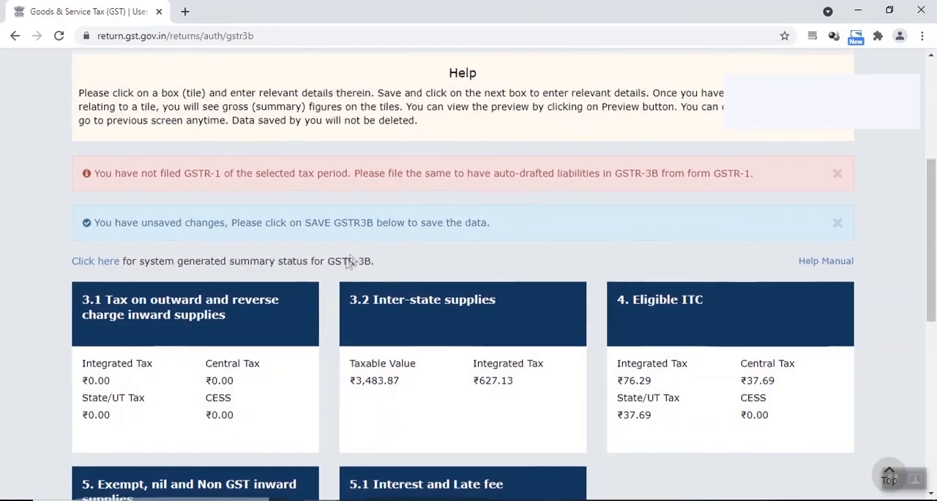
scroll(345, 262, "down", 2)
scroll(328, 314, "down", 1)
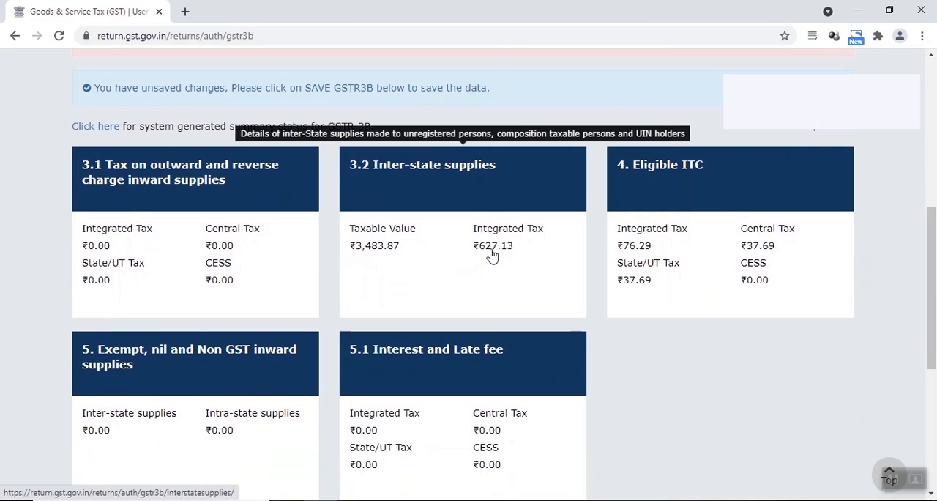
Step: Try to save the GSTR-3B draft and compare the integrated tax in sections 3.1 and 3.2
scroll(383, 291, "up", 2)
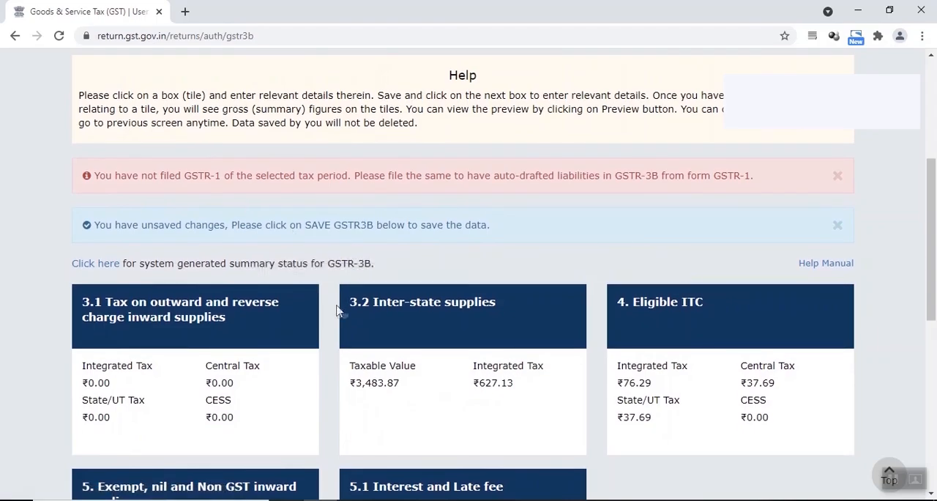
scroll(334, 308, "down", 6)
left_click(512, 403)
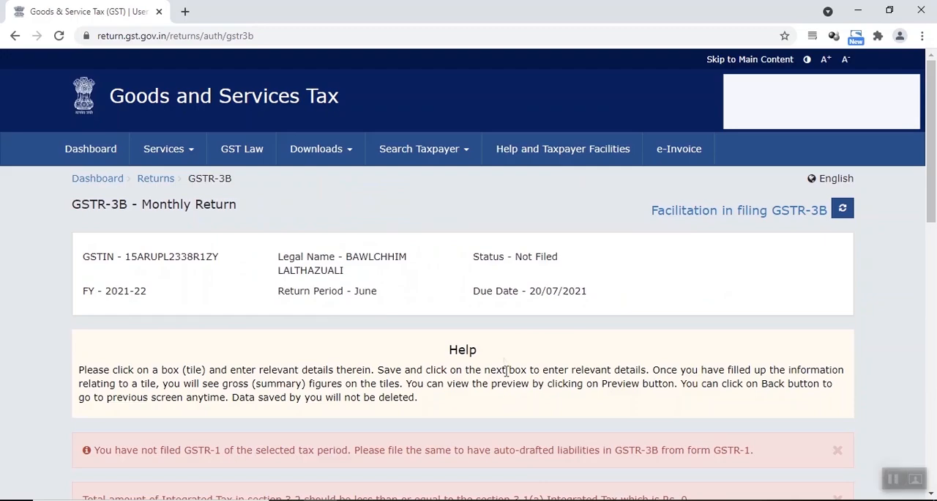
scroll(503, 366, "down", 6)
scroll(335, 308, "up", 2)
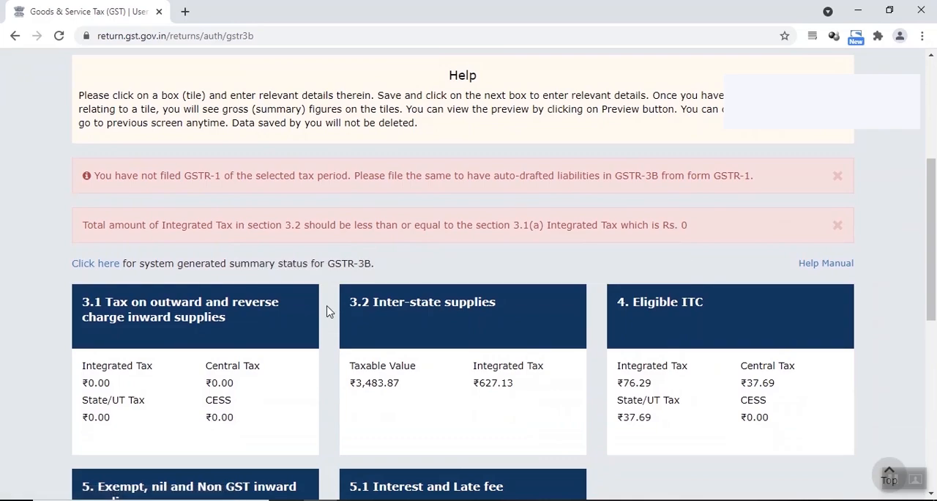
scroll(329, 308, "down", 1)
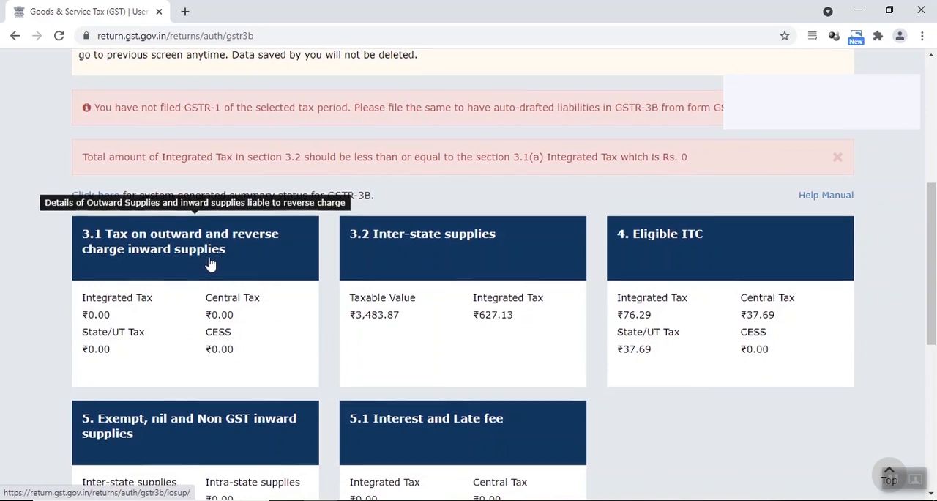
Step: Return to the GSTR-1 summary and examine the totals for unregistered credit/debit notes and section 7 - B2C (Others)
scroll(207, 262, "up", 5)
left_click(155, 178)
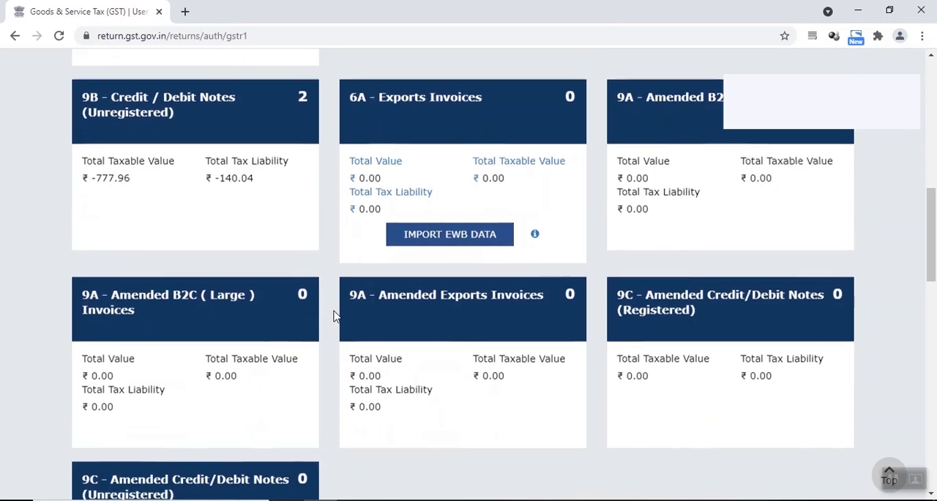
scroll(334, 315, "down", 6)
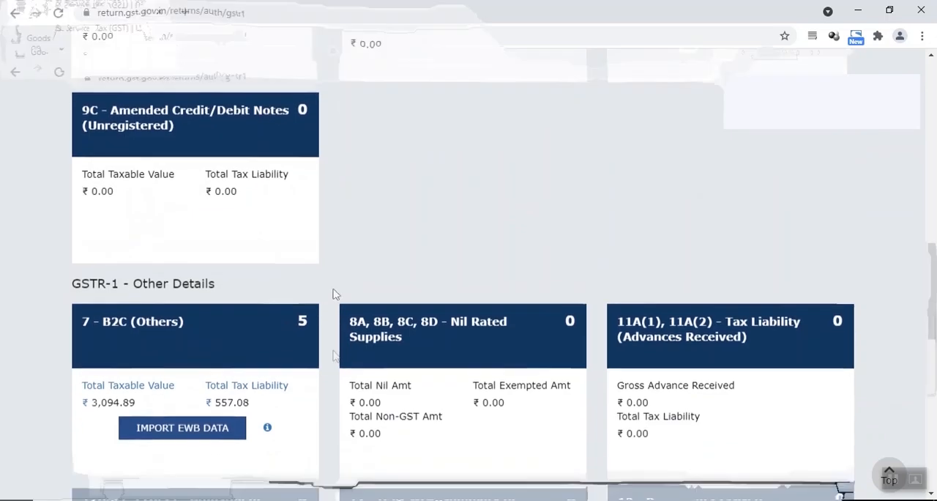
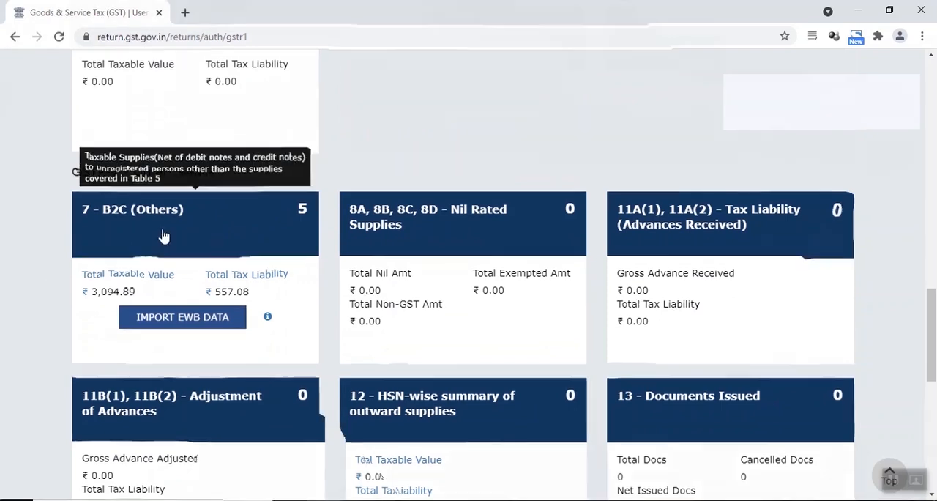
Step: Acknowledge that the GSTR-1 details are reviewed, submit the return with confirmation and refresh its status
scroll(163, 234, "down", 8)
left_click(82, 359)
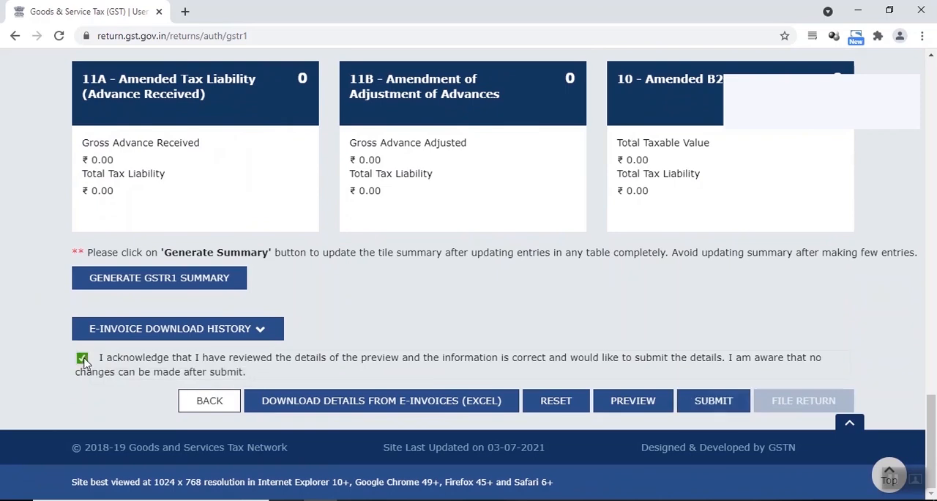
left_click(706, 405)
left_click(485, 240)
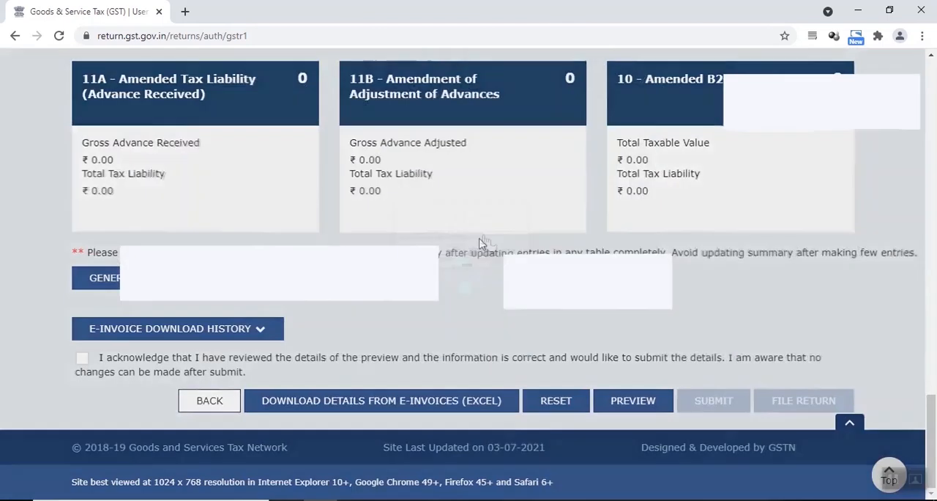
scroll(476, 246, "down", 2)
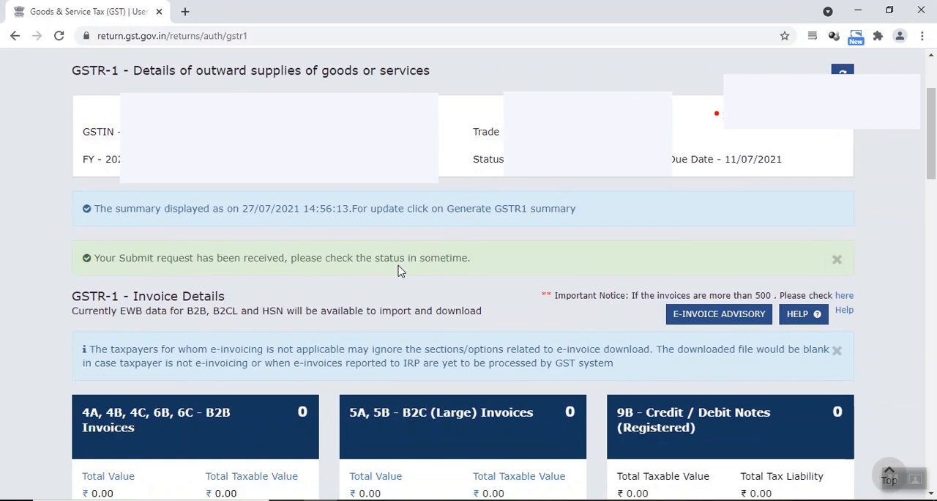
scroll(399, 271, "up", 2)
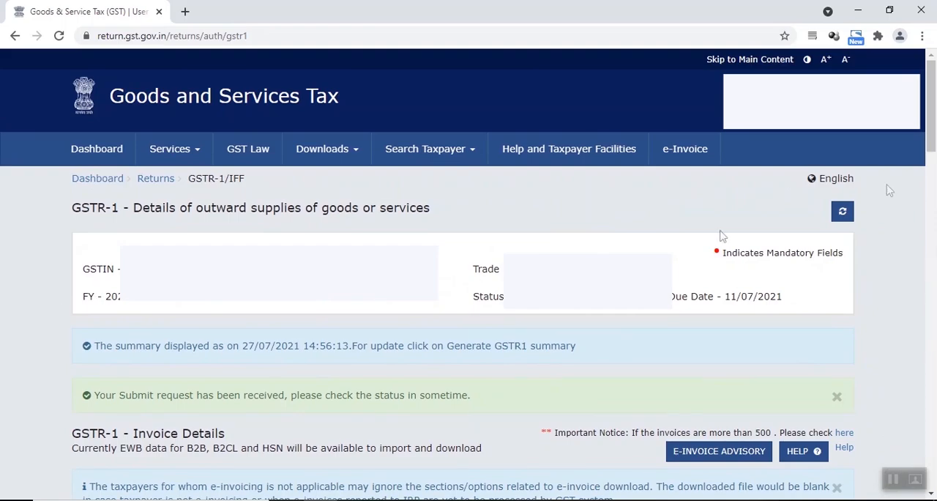
left_click(844, 212)
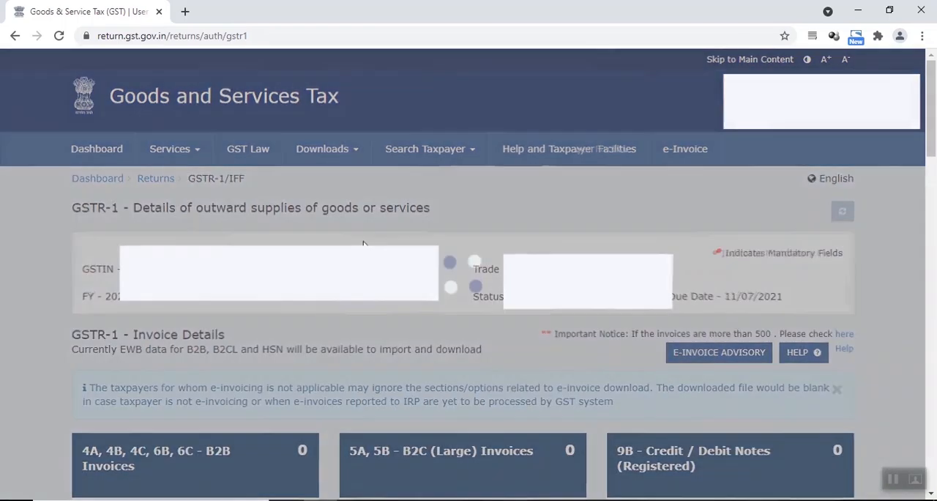
Step: Proceed to file the submitted GSTR-1, accept the declaration and select the authorised signatory
scroll(348, 244, "down", 2)
scroll(348, 243, "down", 10)
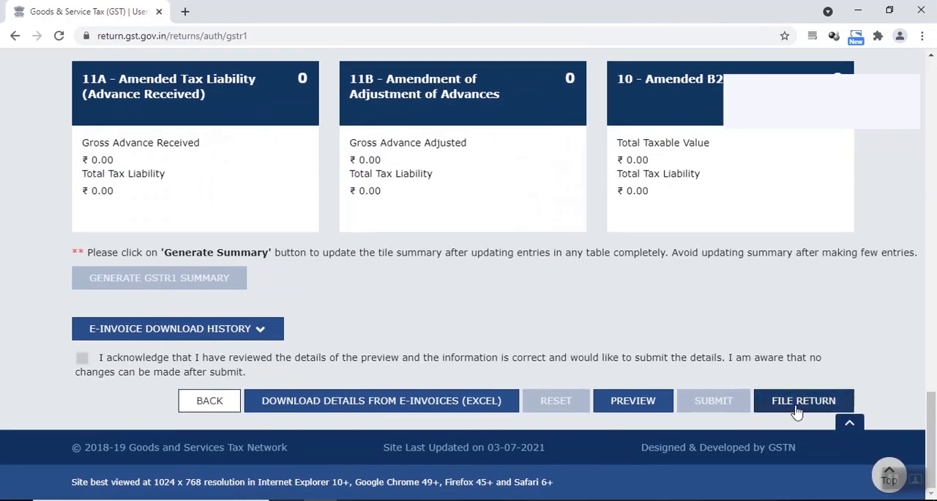
left_click(796, 411)
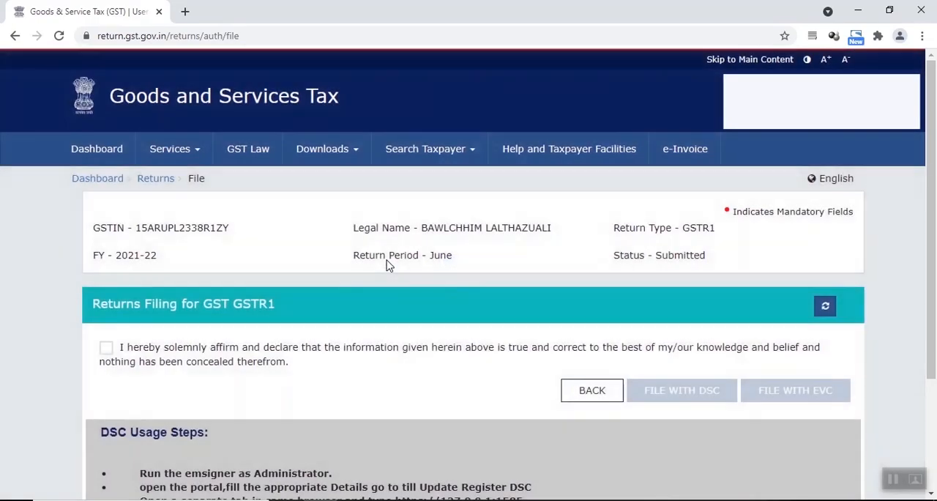
scroll(387, 265, "down", 3)
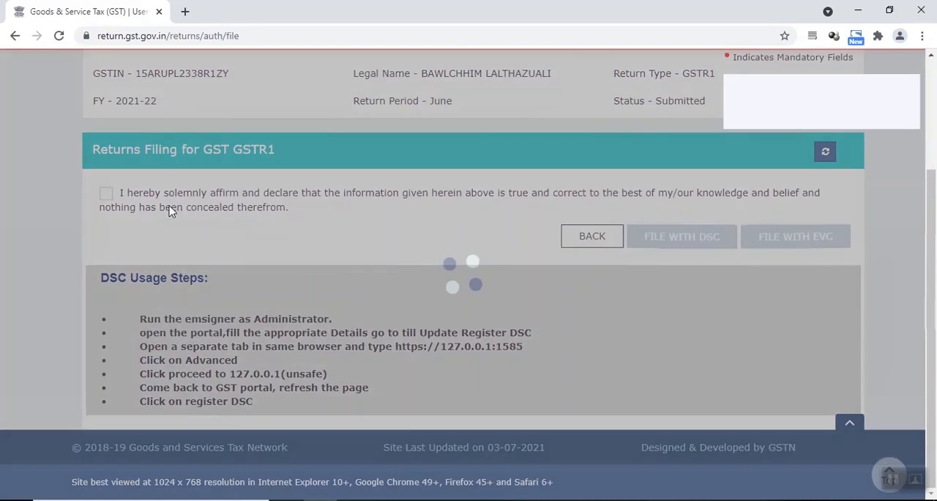
left_click(105, 195)
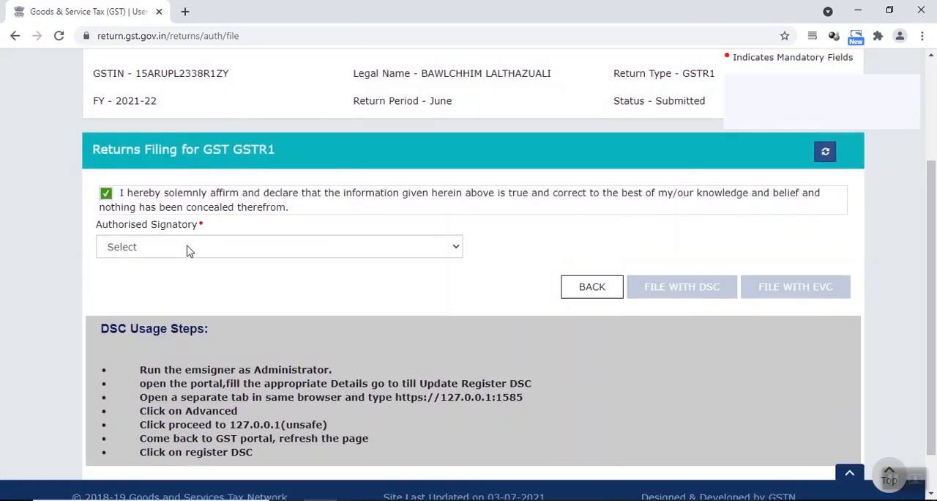
left_click(186, 249)
left_click(330, 272)
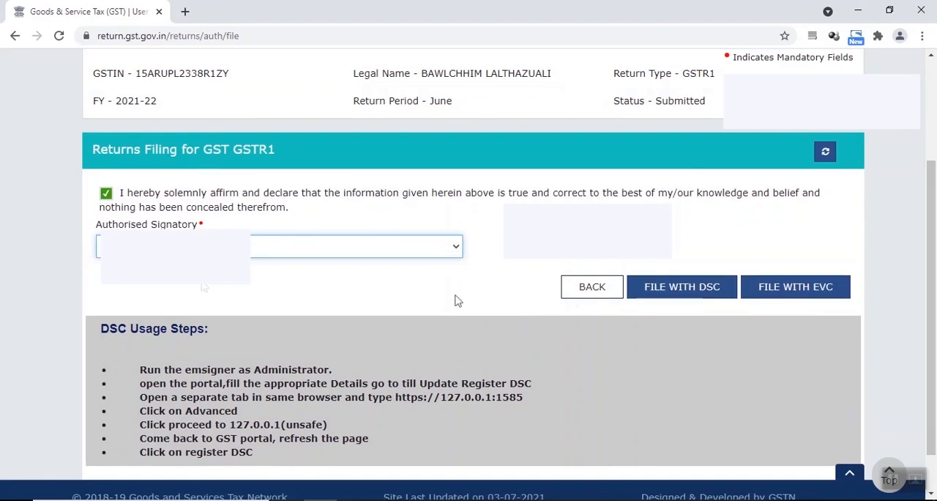
Step: File GSTR-1 with EVC by entering the one-time password and verifying it
left_click(785, 285)
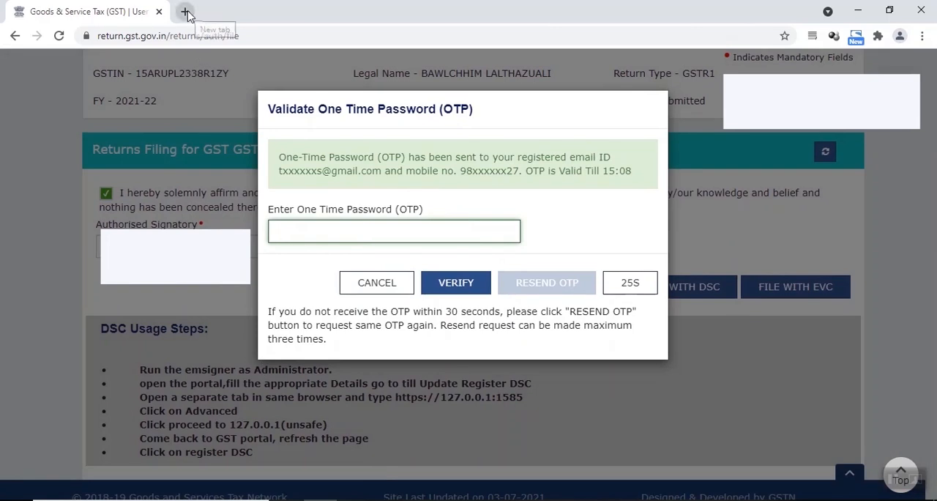
type("••••••")
left_click(472, 285)
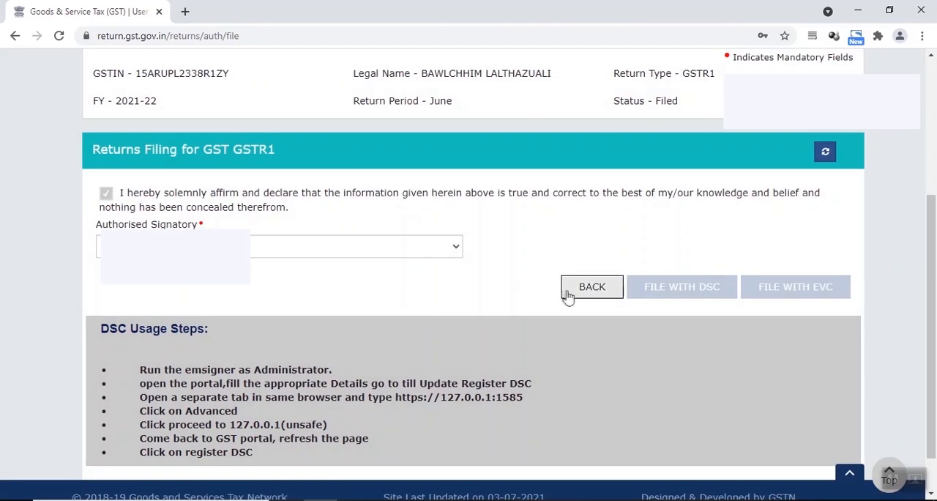
Step: Return to the returns dashboard, open the GSTR-3B monthly return and check its system generated summary status for GSTR-1
left_click(568, 295)
scroll(330, 276, "down", 2)
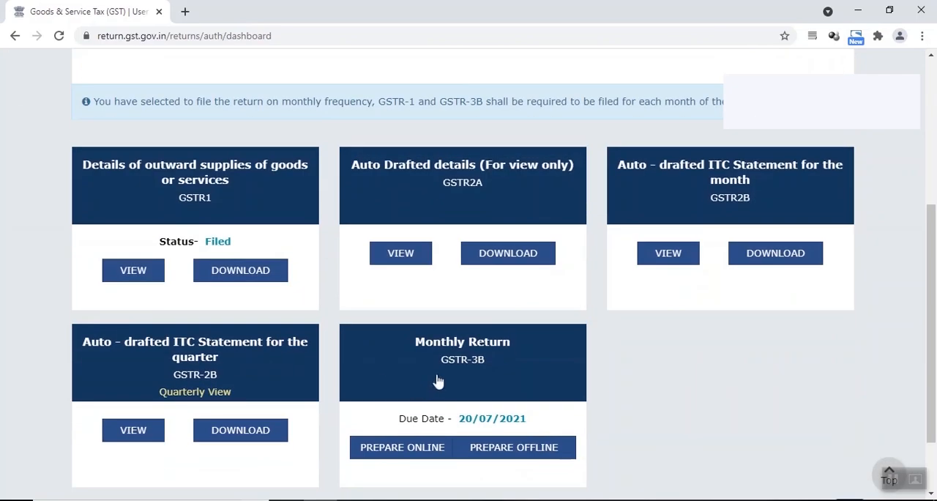
left_click_drag(208, 241, 232, 242)
left_click(462, 372)
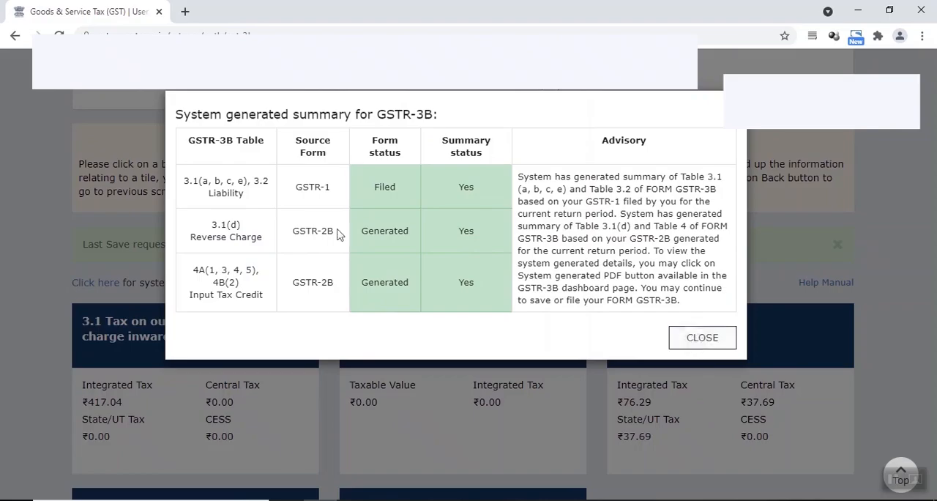
left_click_drag(372, 189, 489, 189)
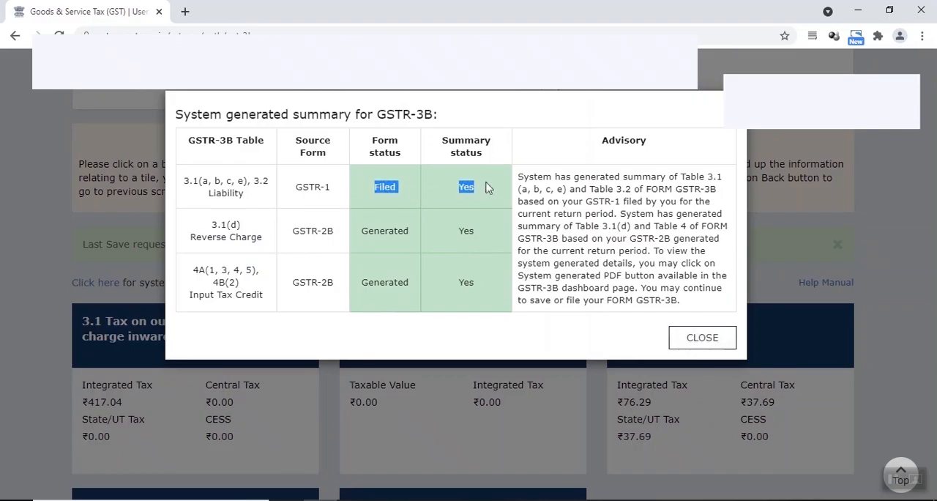
left_click(701, 338)
Step: Open section 3.1 of GSTR-3B and examine the auto-drafted integrated tax for outward taxable supplies
scroll(33, 349, "down", 2)
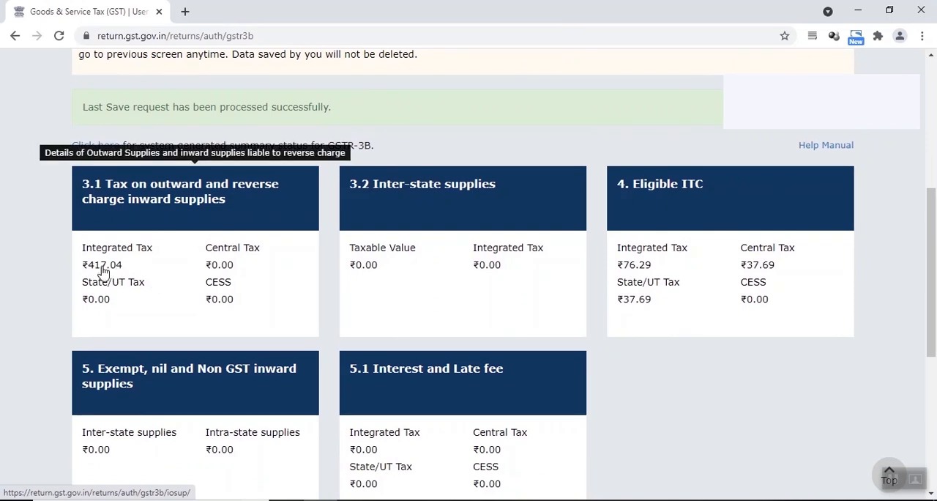
left_click(161, 207)
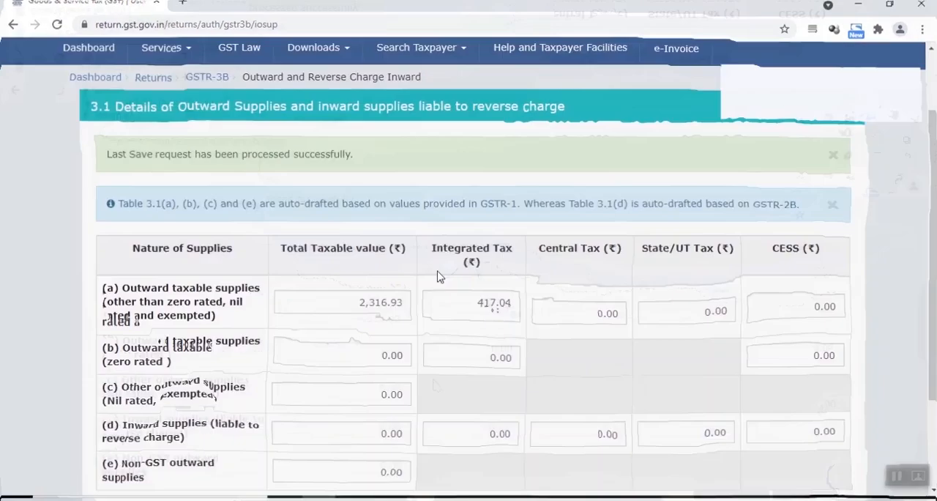
scroll(425, 241, "down", 2)
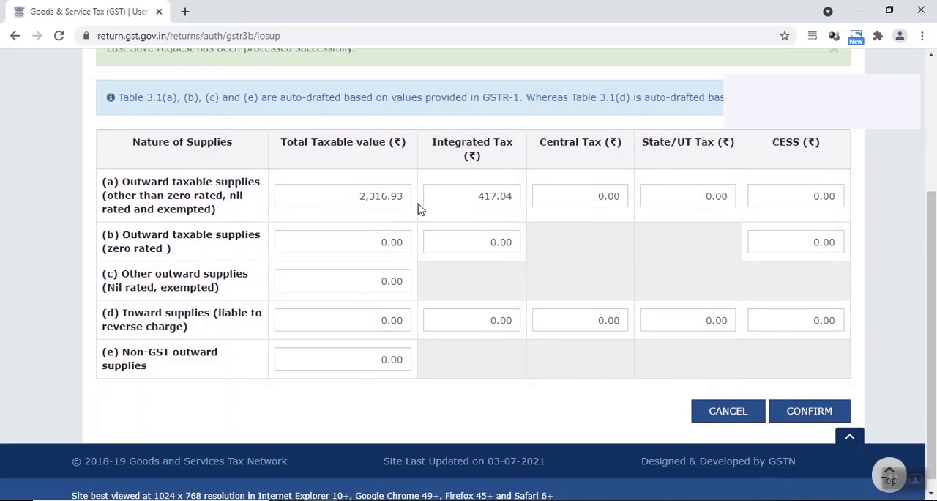
left_click_drag(477, 198, 499, 205)
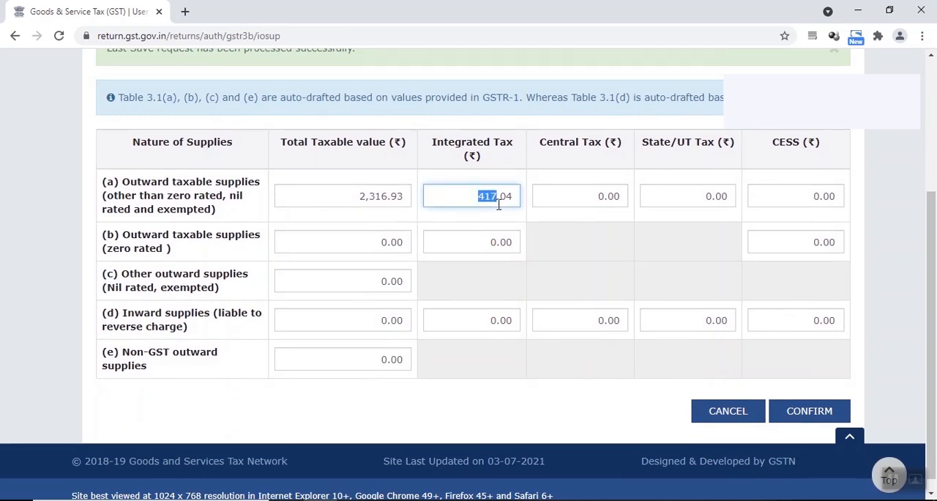
left_click(528, 220)
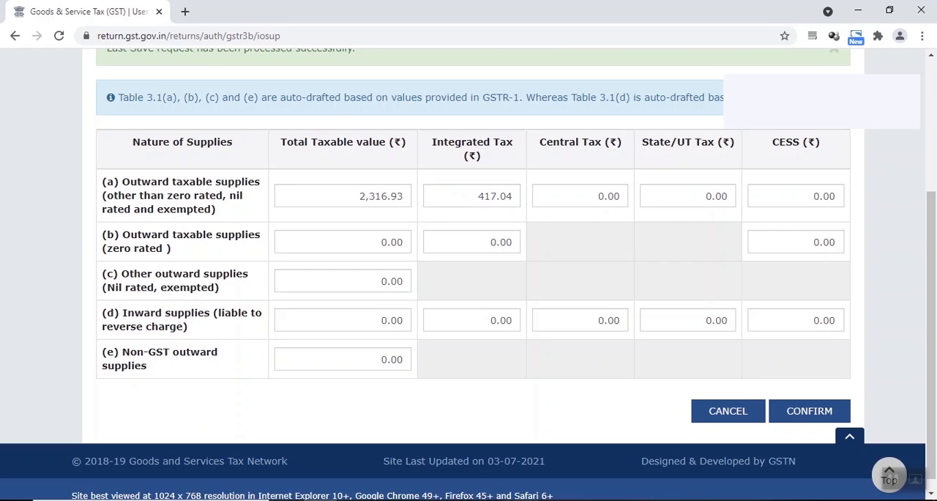
Step: Switch to the Amazon sales workbook and check the Net Amt and GST Amt totals
key("alt+Tab")
left_click(384, 328)
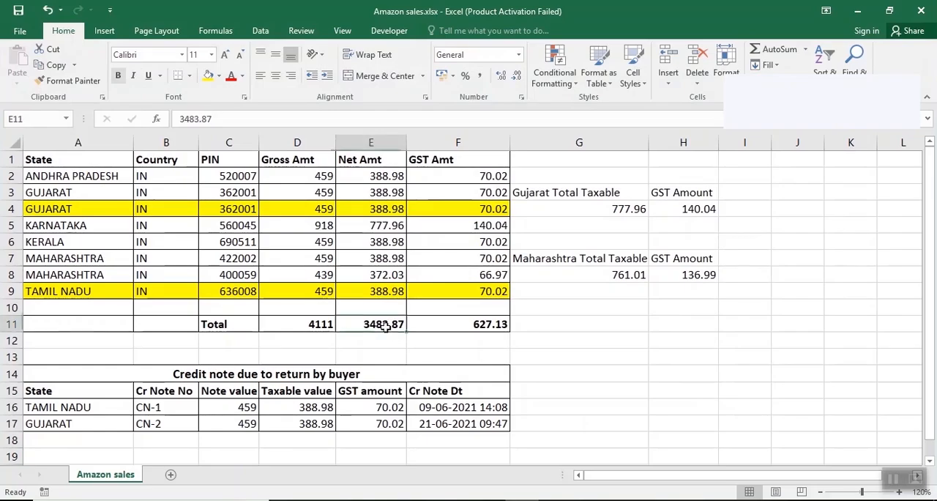
left_click_drag(361, 175, 361, 289)
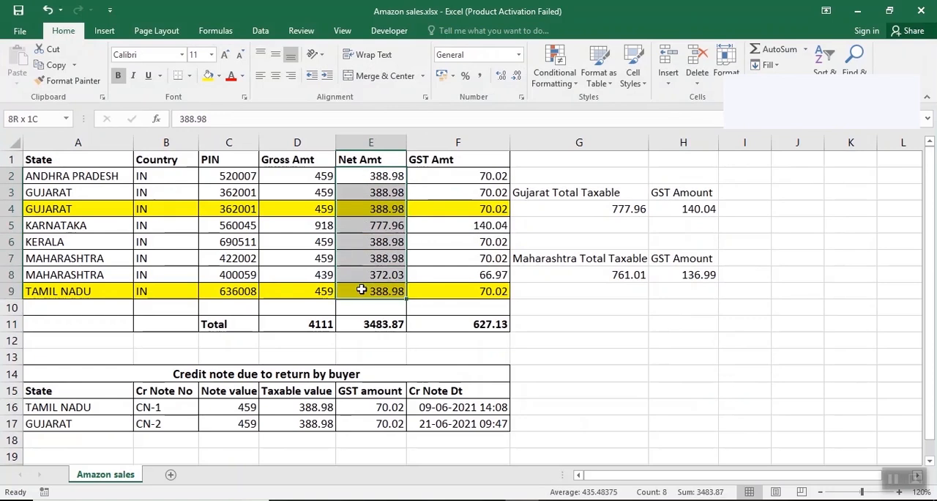
left_click(372, 327)
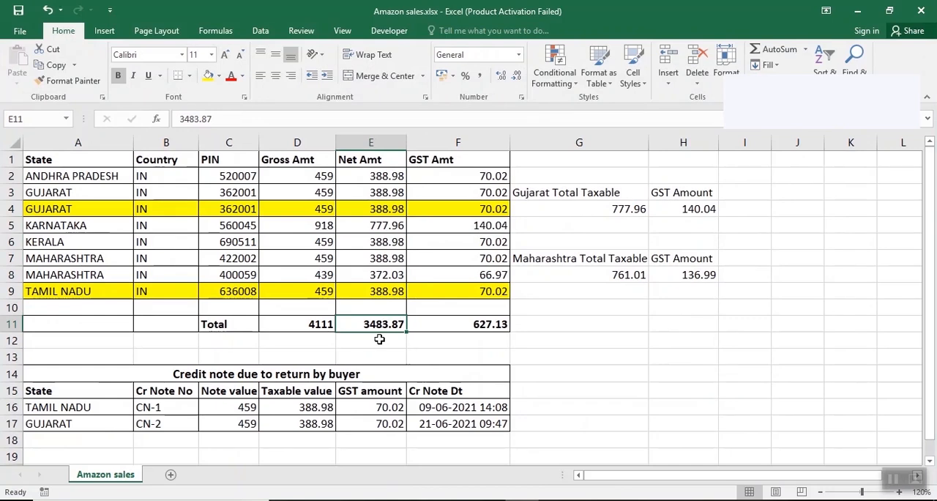
left_click(465, 324)
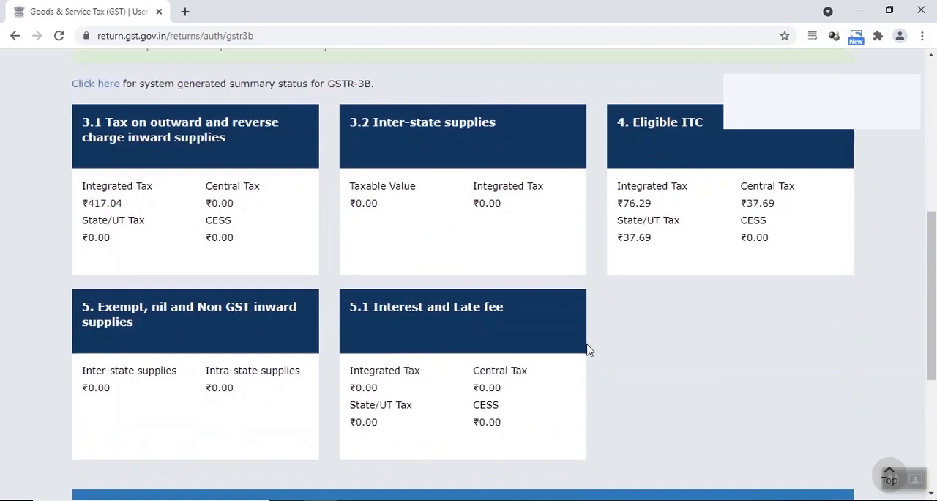
Step: Return to section 3.1 of GSTR-3B and compare the taxable value and integrated tax of row (a) with the workbook
scroll(588, 348, "down", 2)
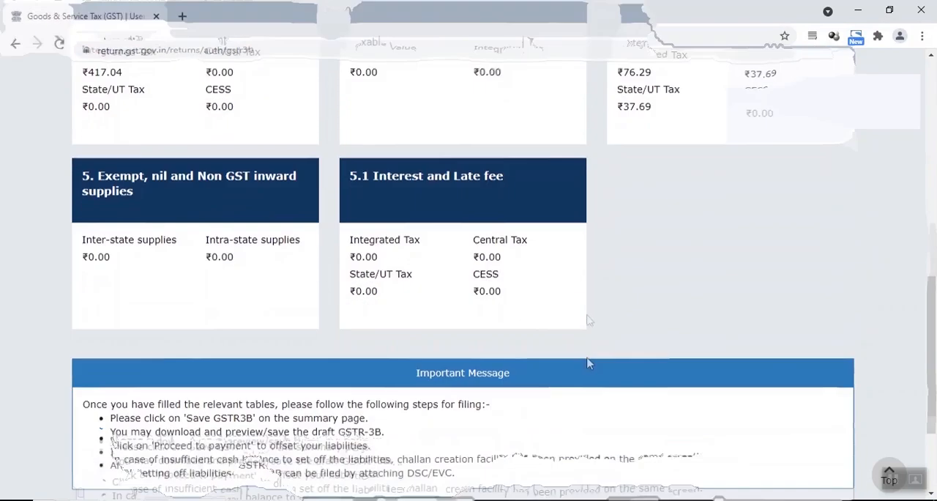
scroll(491, 260, "up", 2)
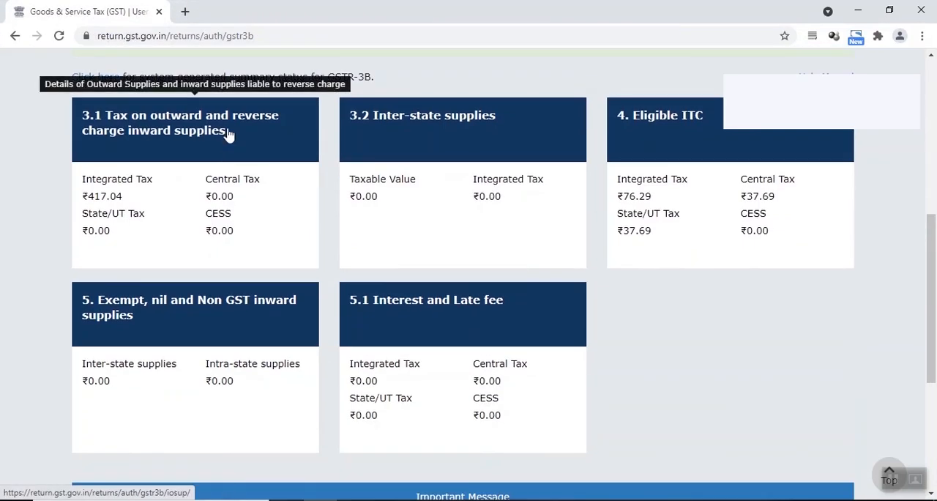
left_click(227, 129)
left_click(462, 297)
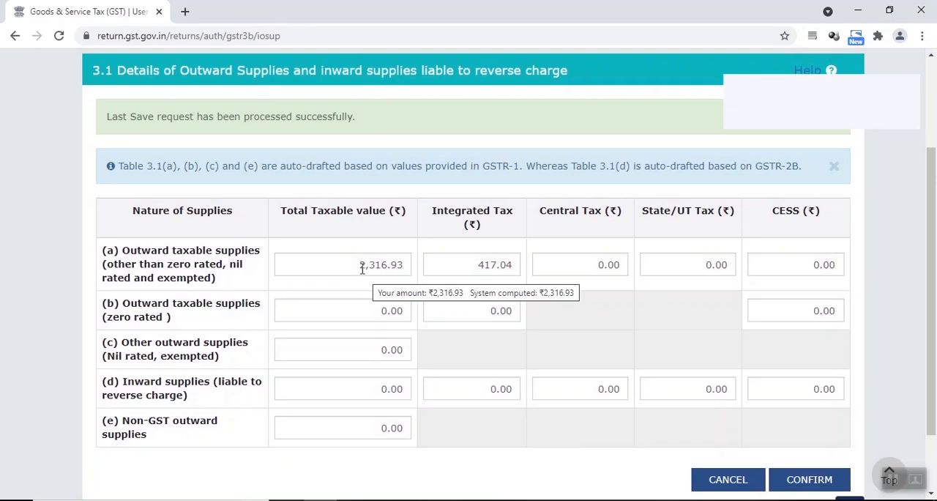
left_click_drag(361, 268, 405, 271)
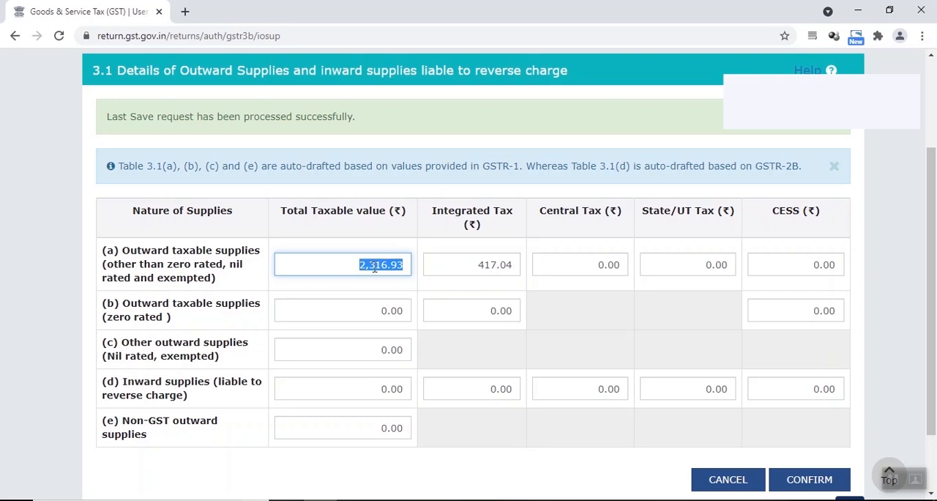
left_click_drag(476, 264, 515, 272)
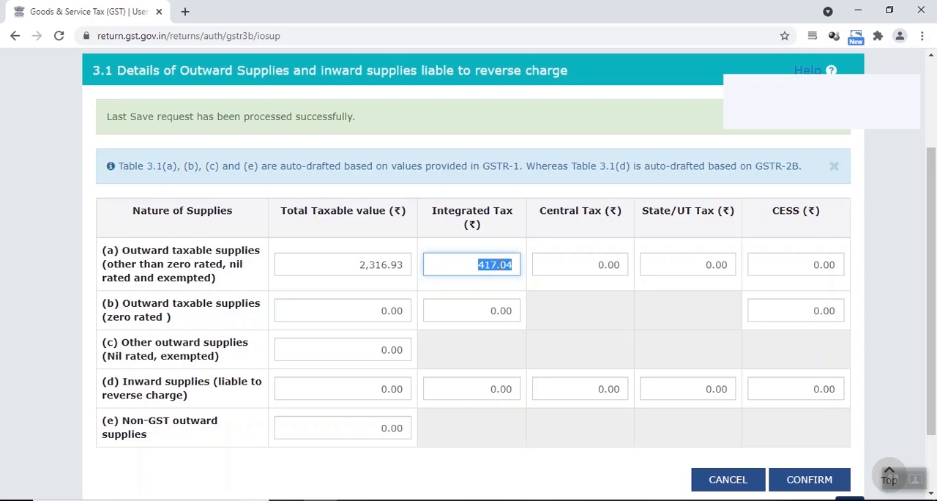
Step: Examine the returned Tamil Nadu sale in row 9 of the Amazon sales workbook
key("alt+Tab")
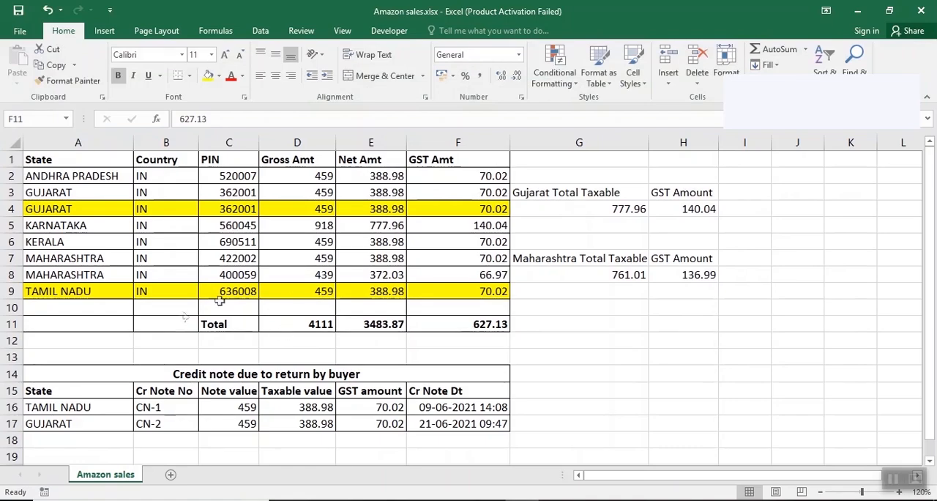
left_click(80, 293)
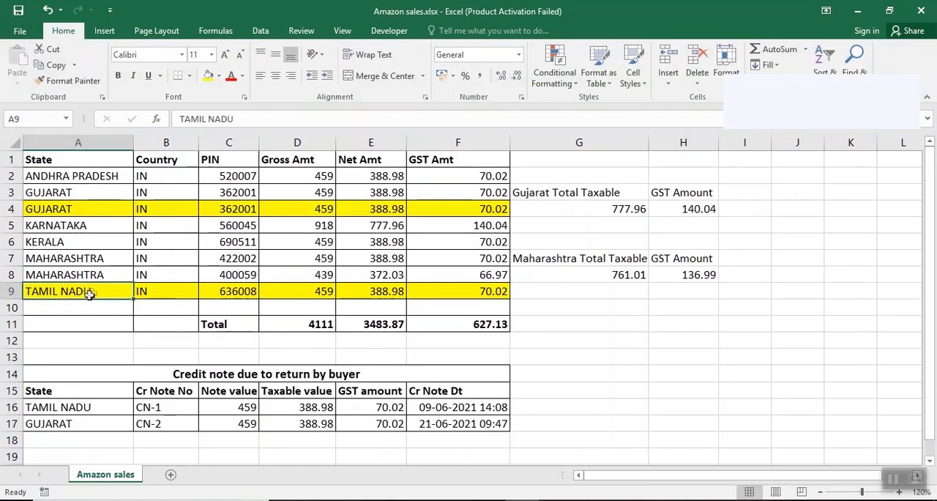
left_click_drag(93, 292, 416, 299)
left_click(97, 294)
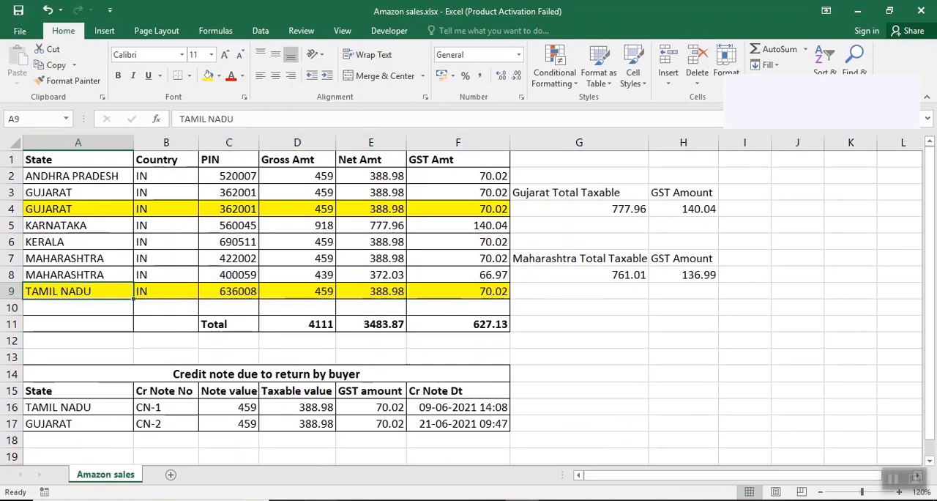
left_click(120, 313)
left_click(83, 292)
left_click(120, 313)
left_click_drag(89, 293, 443, 291)
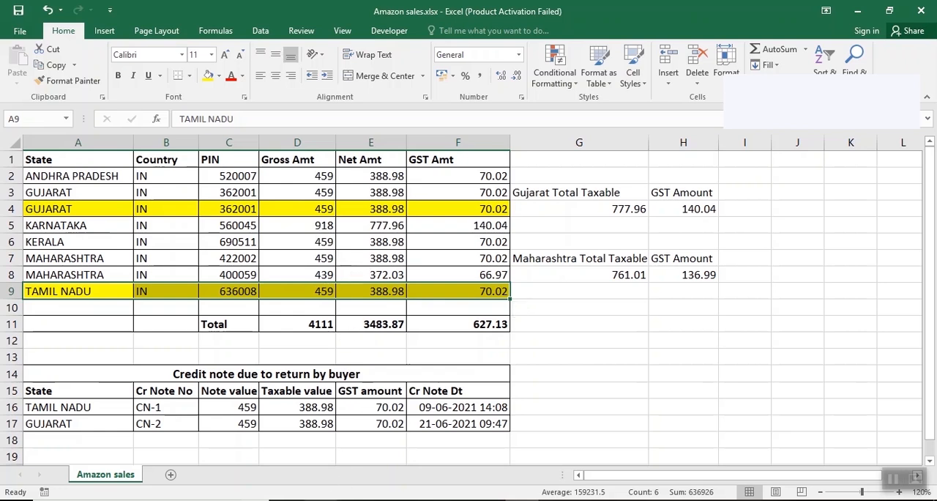
Step: Go from GSTR-3B back to the GSTR-1 summary and check the section 7 - B2C (Others) totals
left_click(322, 498)
scroll(311, 330, "up", 2)
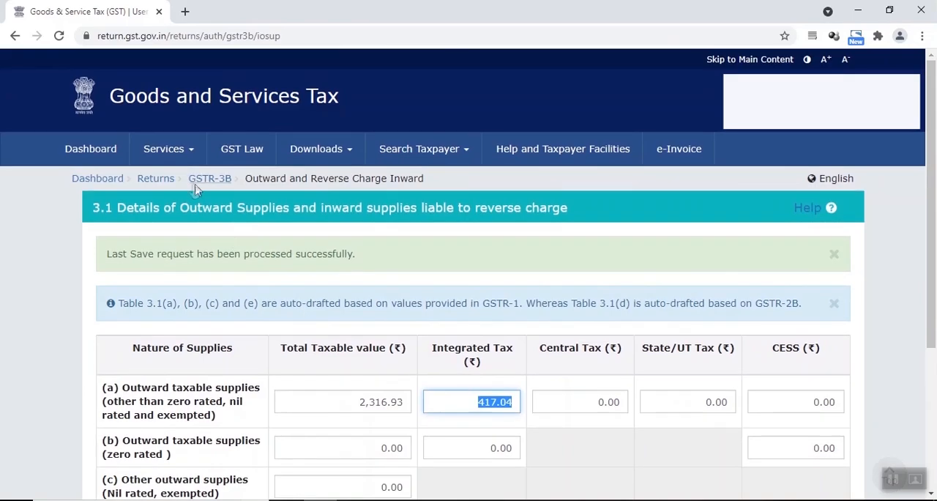
left_click(156, 182)
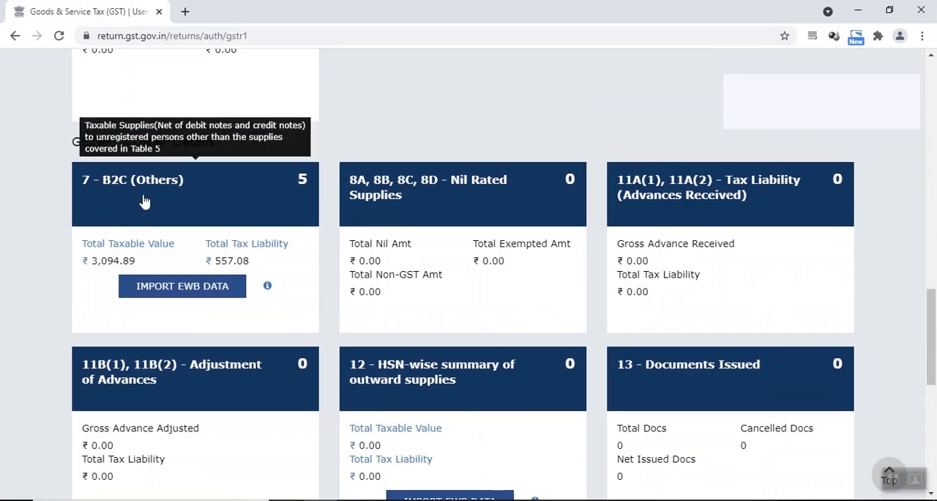
Step: Open the 7 - B2C (Others) details, check the state-wise taxable values of the processed invoices, and return to the GSTR-1 summary
left_click(260, 194)
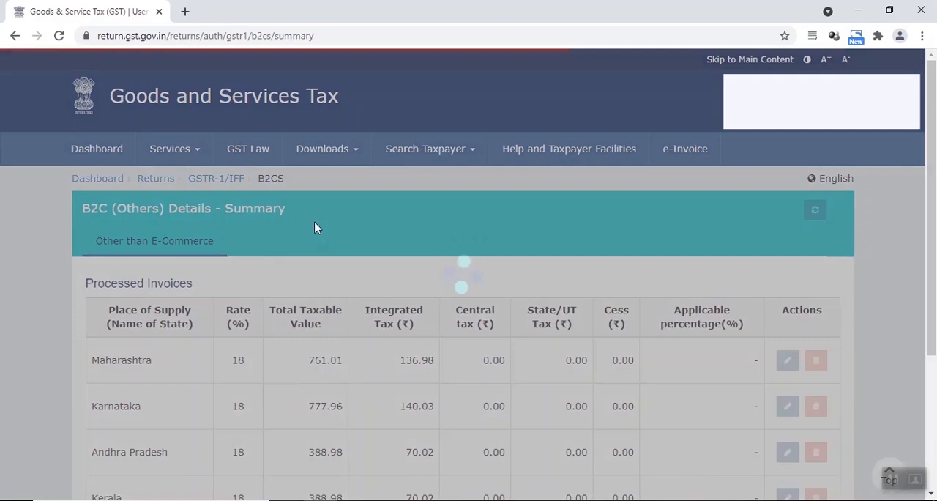
scroll(314, 221, "down", 2)
scroll(394, 378, "down", 1)
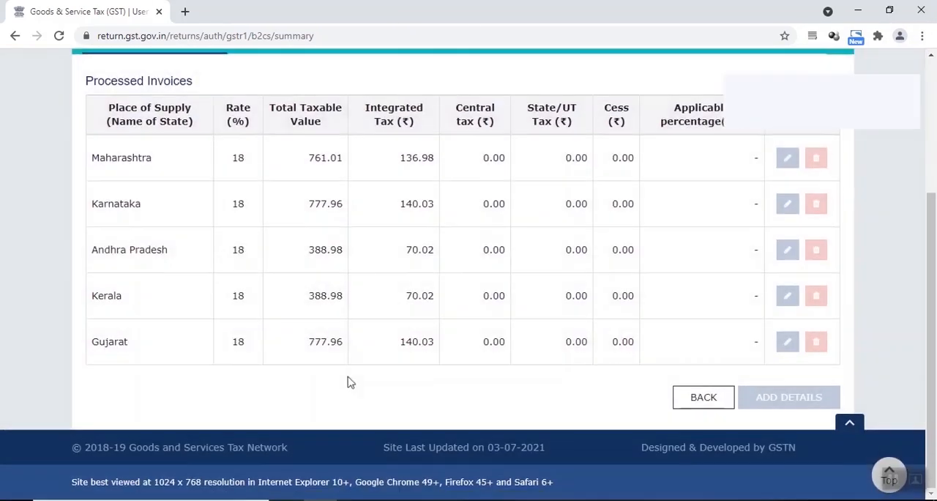
scroll(346, 337, "up", 1)
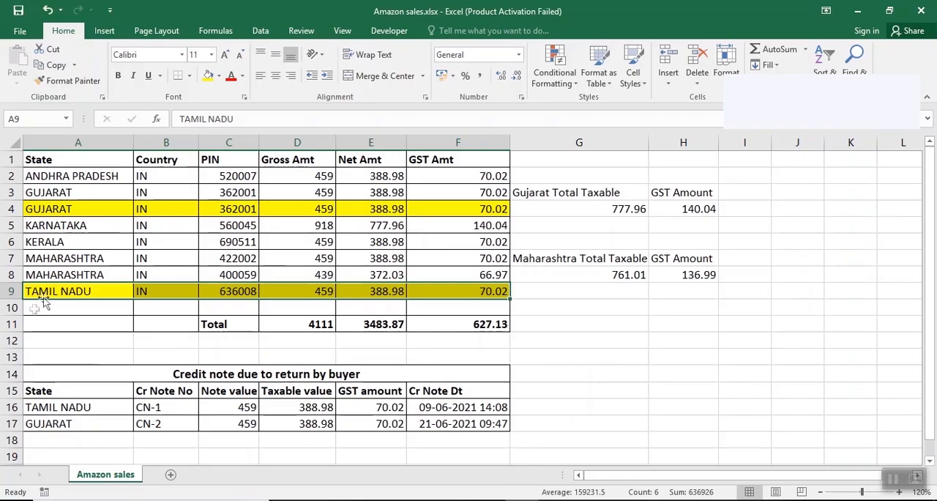
left_click(43, 298)
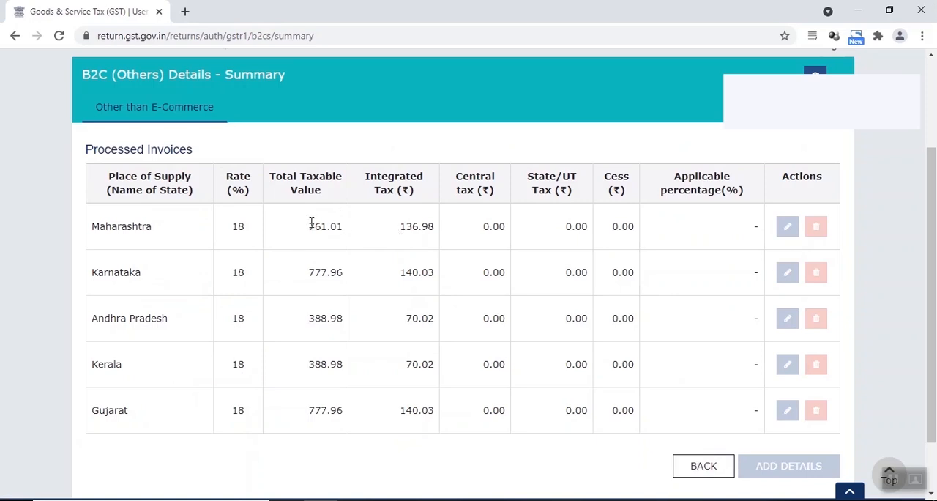
left_click_drag(311, 222, 331, 408)
left_click(333, 404)
left_click(707, 470)
Step: Open 9B - Credit / Debit Notes (Unregistered), check the taxable values of notes CN-1 and CN-2, and leave the summary
scroll(303, 280, "down", 2)
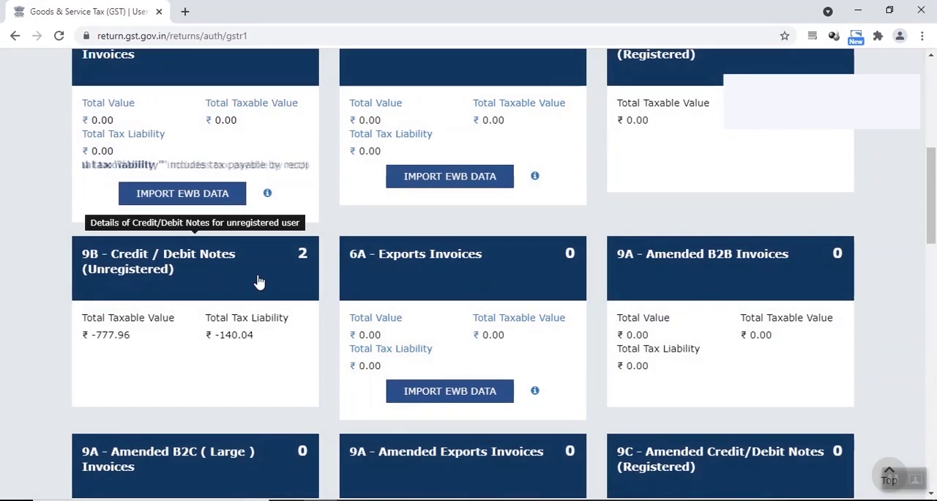
left_click(257, 281)
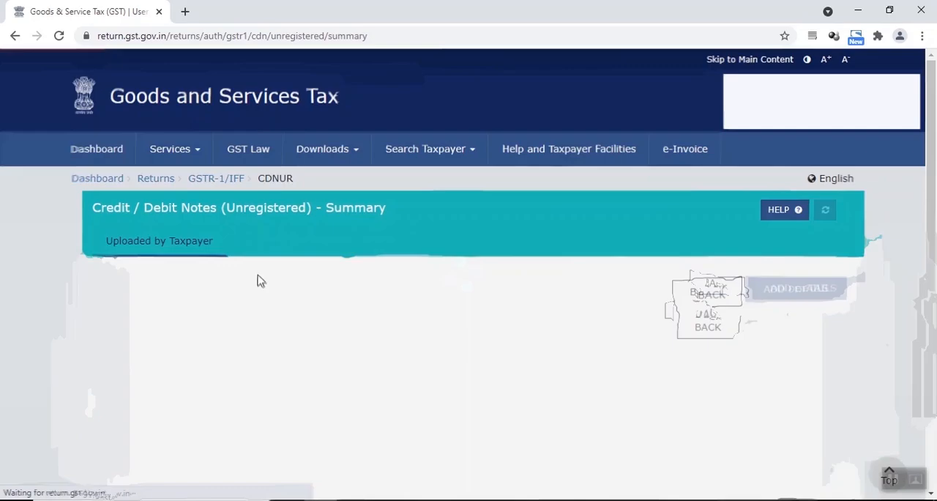
scroll(446, 308, "down", 1)
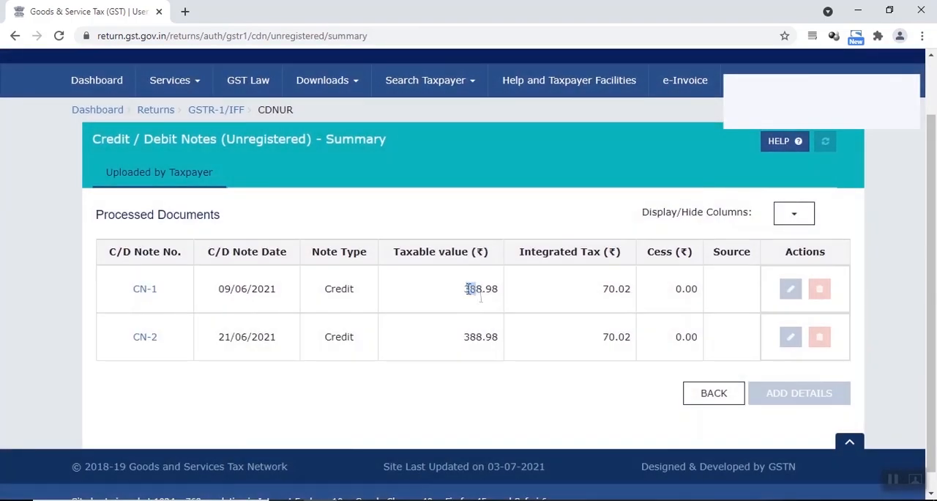
left_click_drag(481, 296, 491, 335)
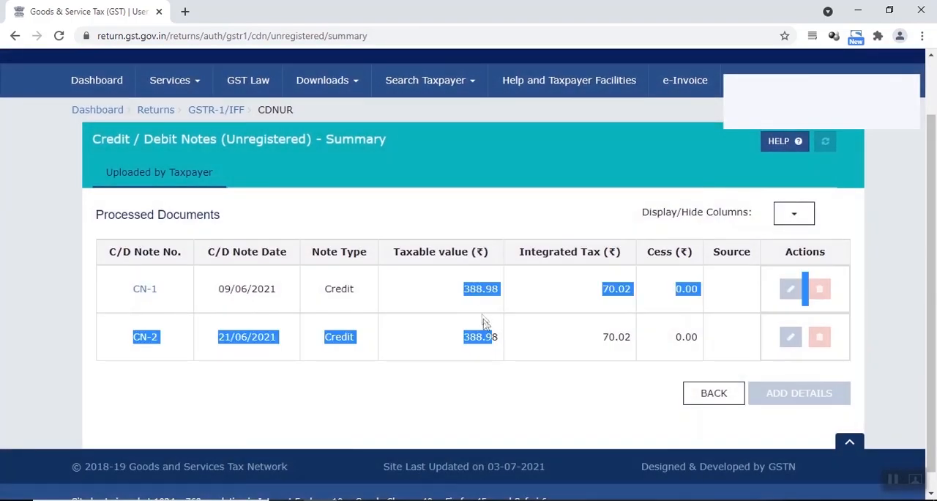
left_click(487, 326)
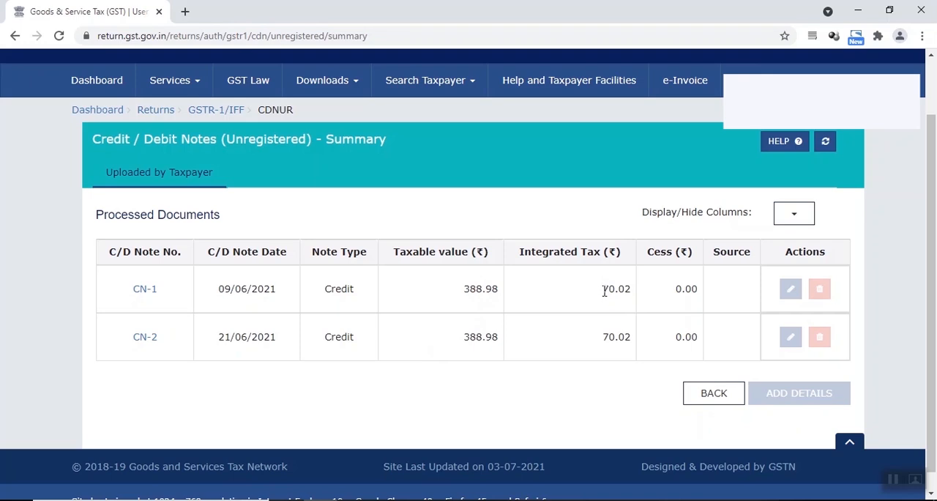
left_click(705, 397)
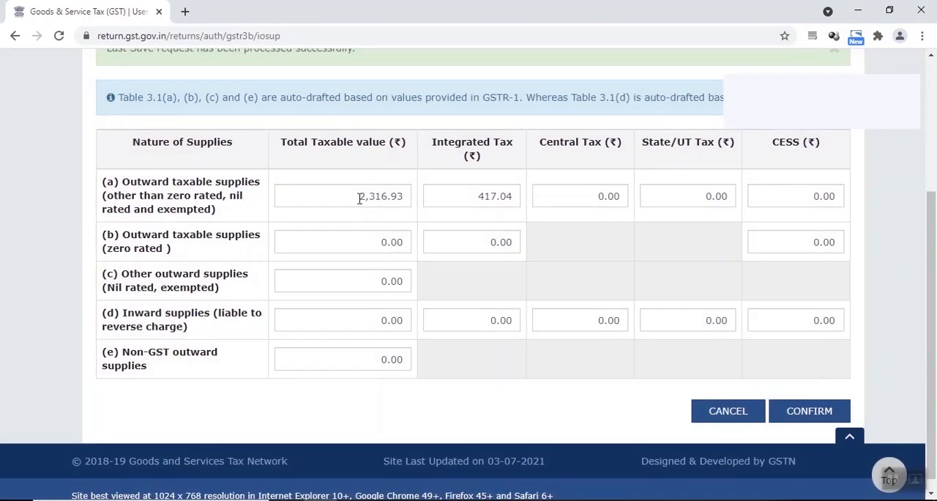
Step: Compare row (a) taxable value and integrated tax in GSTR-3B section 3.1 with the workbook's Tamil Nadu sale, and confirm the section
left_click_drag(360, 199, 403, 192)
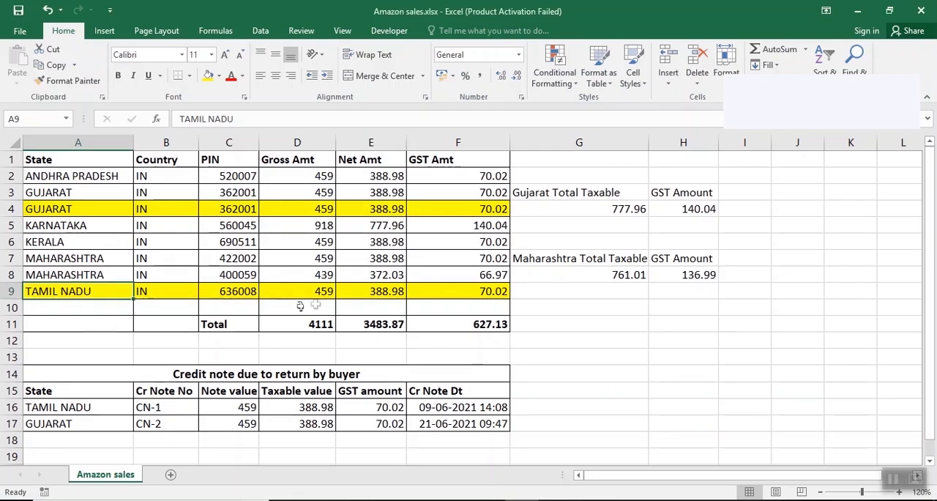
left_click(375, 293)
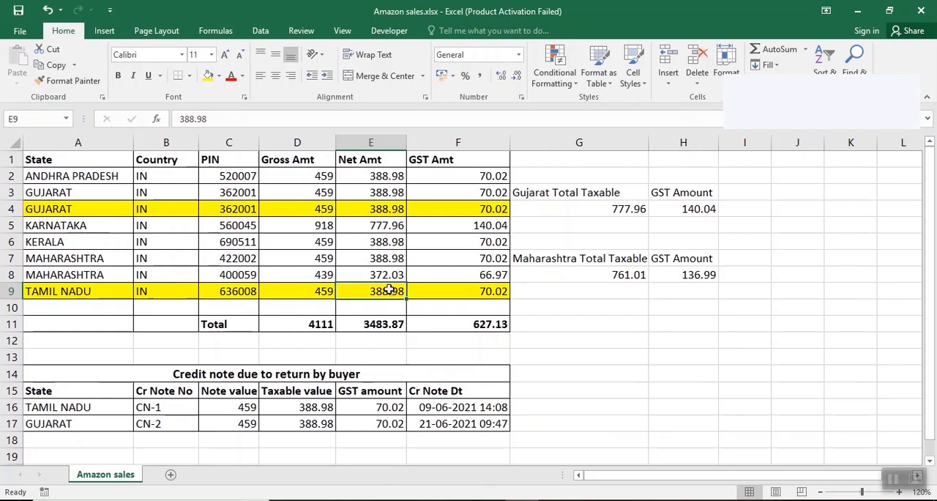
key("alt+Tab")
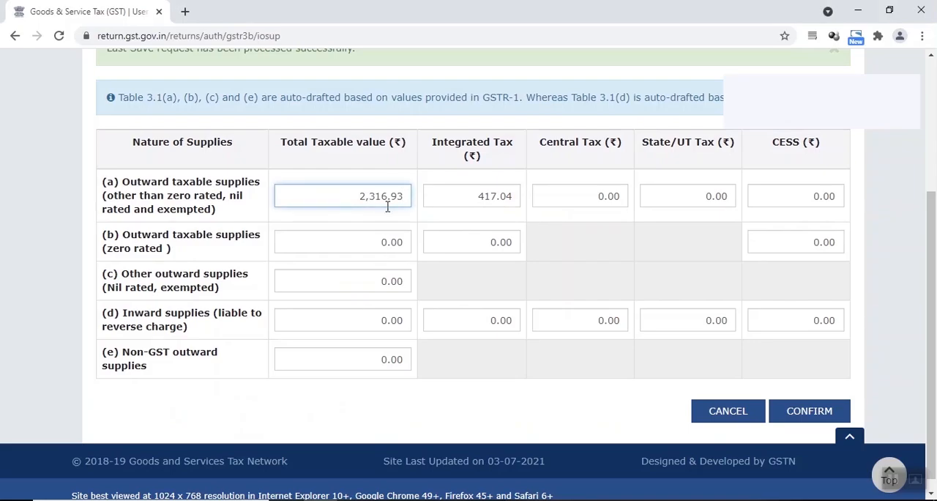
left_click_drag(481, 191, 513, 196)
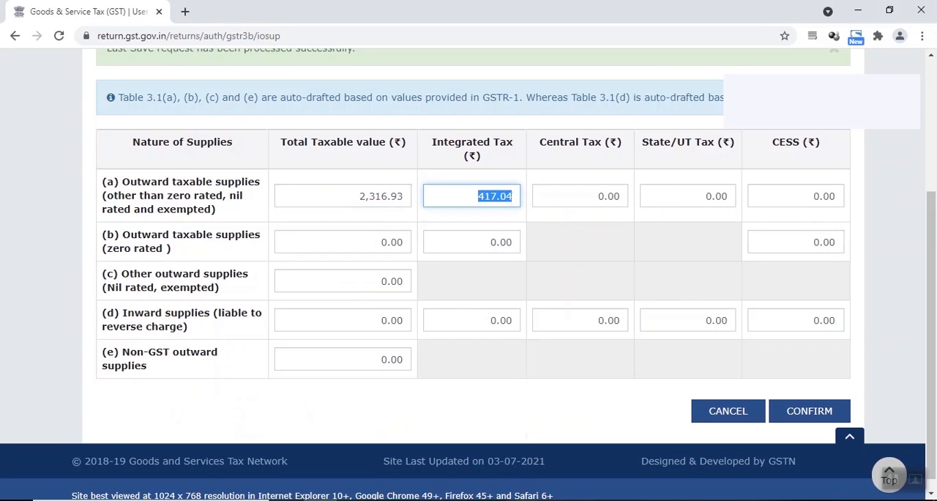
key("alt+Tab")
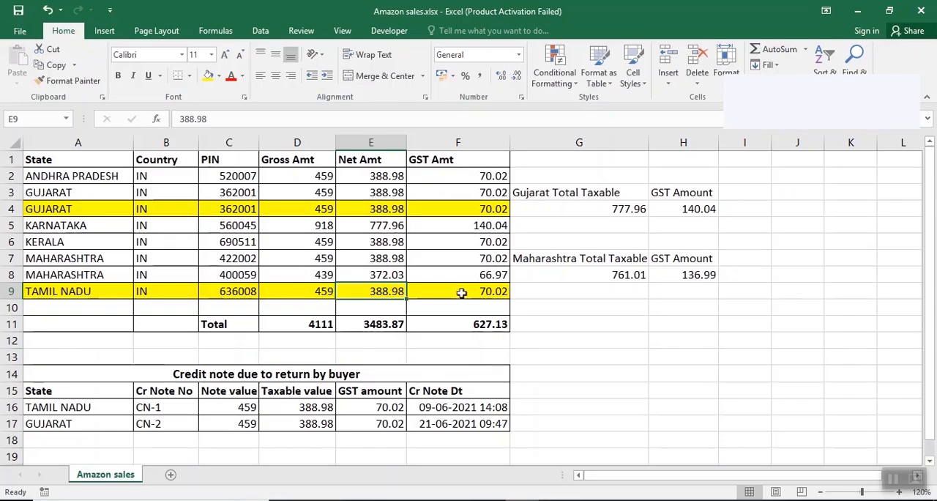
left_click(466, 292)
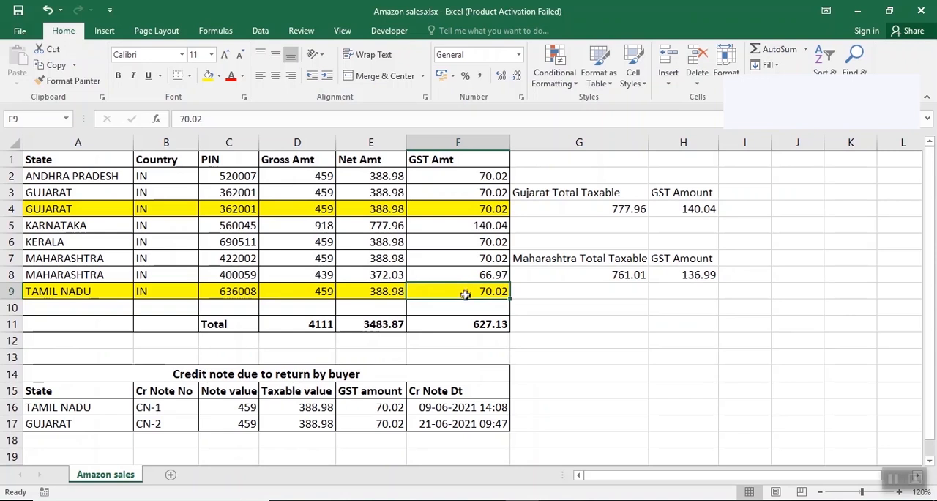
key("alt+Tab")
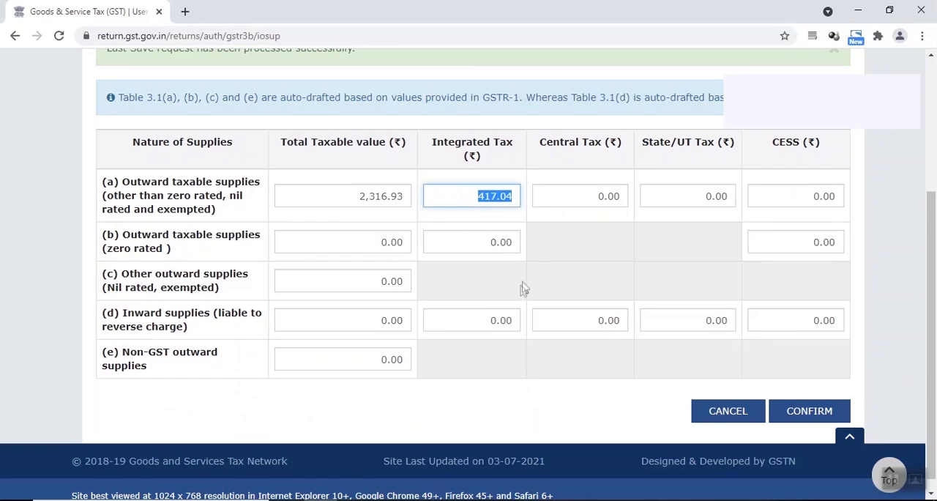
left_click(797, 414)
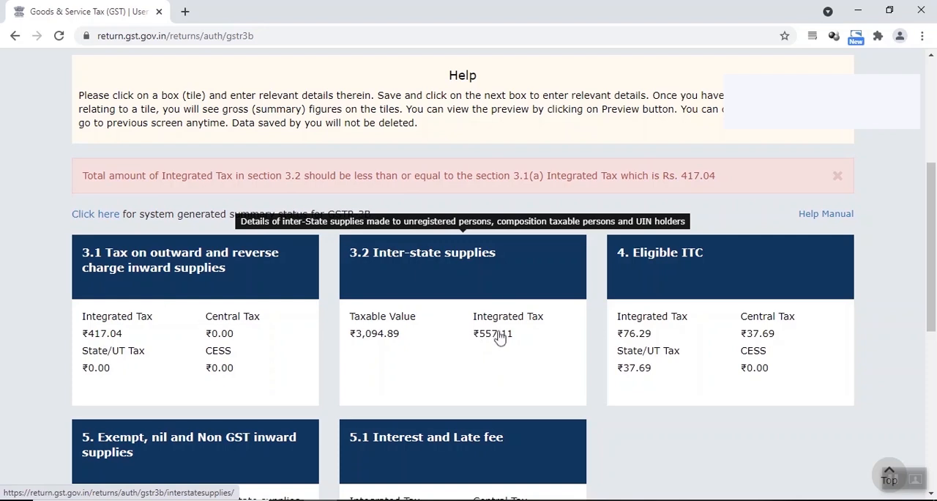
Step: Open GSTR-3B section 3.2 Inter-state supplies, then examine the returned Tamil Nadu and Gujarat sales in the Amazon sales workbook
left_click(481, 283)
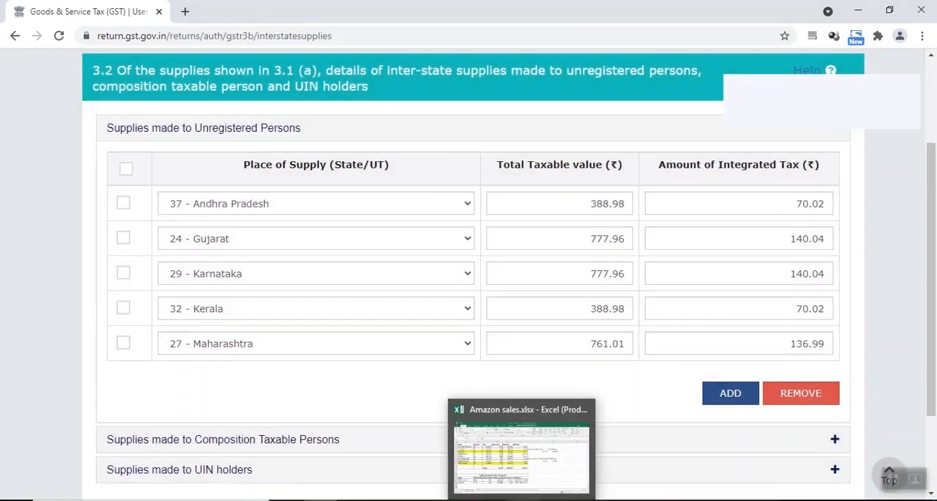
left_click(522, 499)
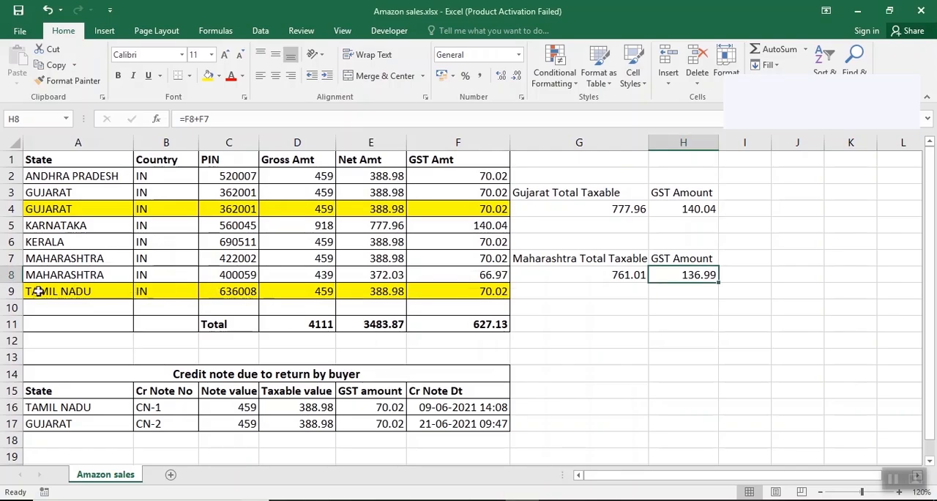
left_click_drag(35, 292, 454, 295)
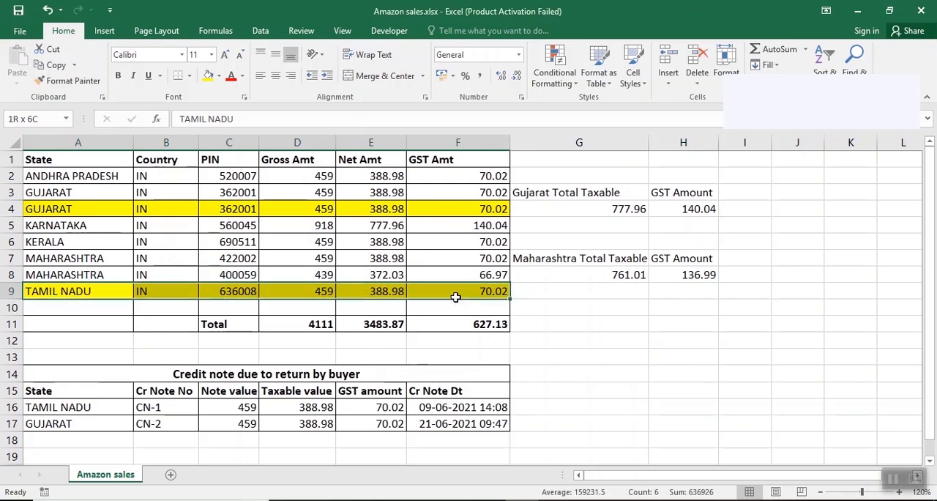
left_click(42, 211)
left_click_drag(42, 211, 450, 211)
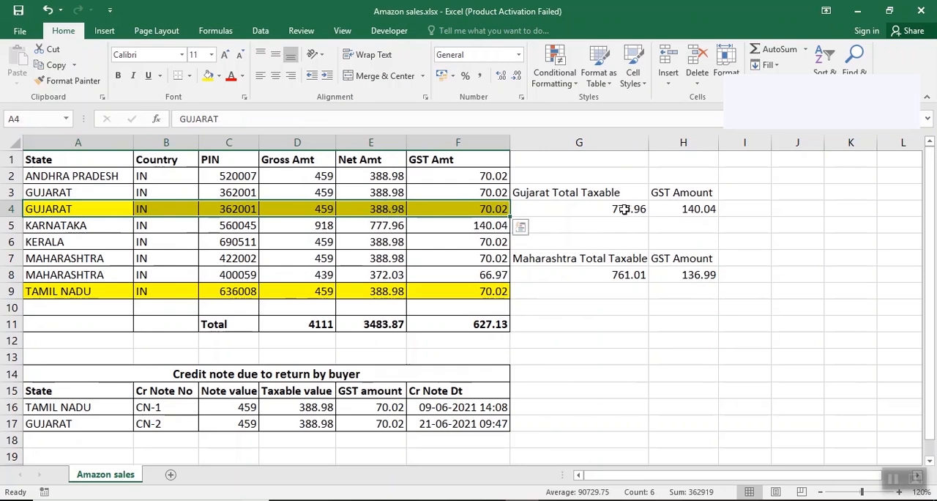
Step: Check the Gujarat total taxable cell and the Net Amt and GST Amt of the unreturned Gujarat sale in row 3
left_click(623, 210)
left_click(388, 193)
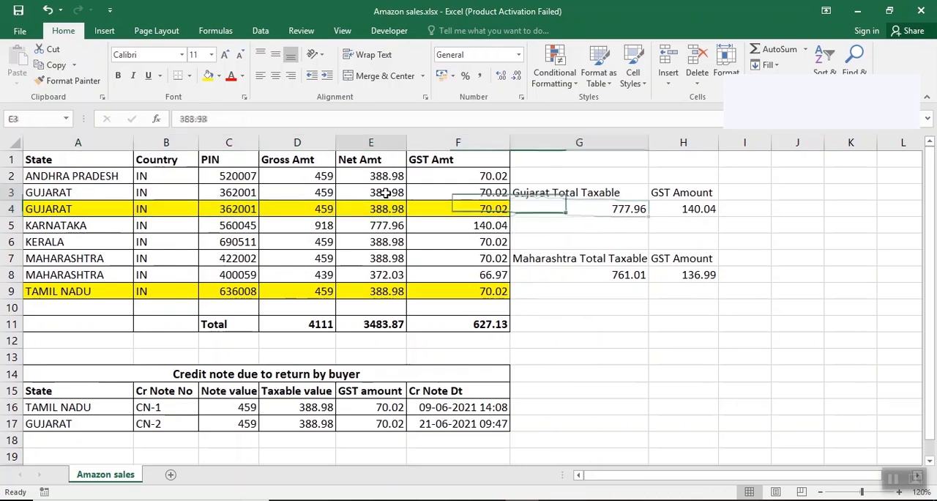
left_click(106, 195)
left_click(361, 191)
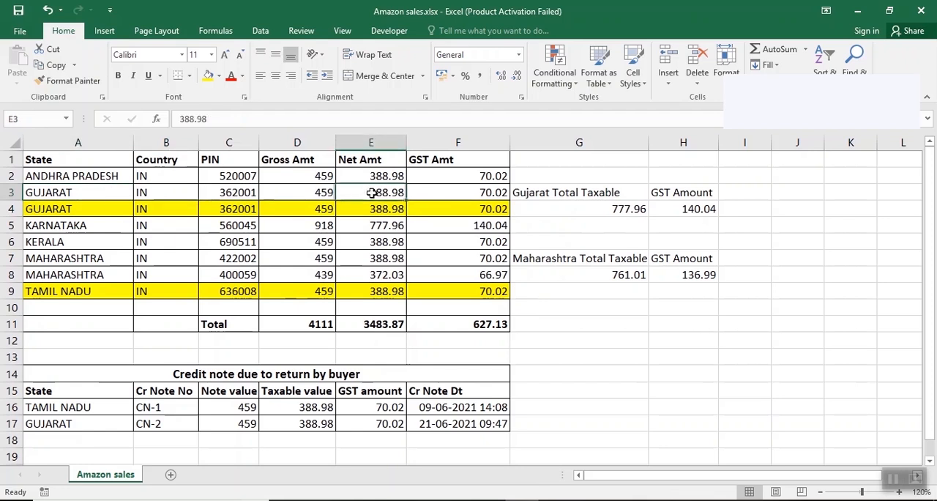
left_click(483, 193)
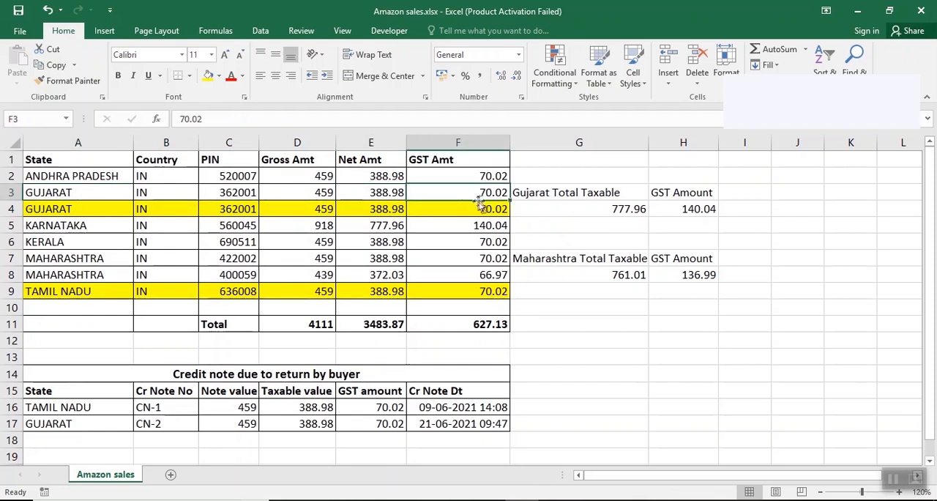
Step: Back in section 3.2, set Gujarat's total taxable value to 388.98 and integrated tax to 70.02, and confirm the section
key("alt+Tab")
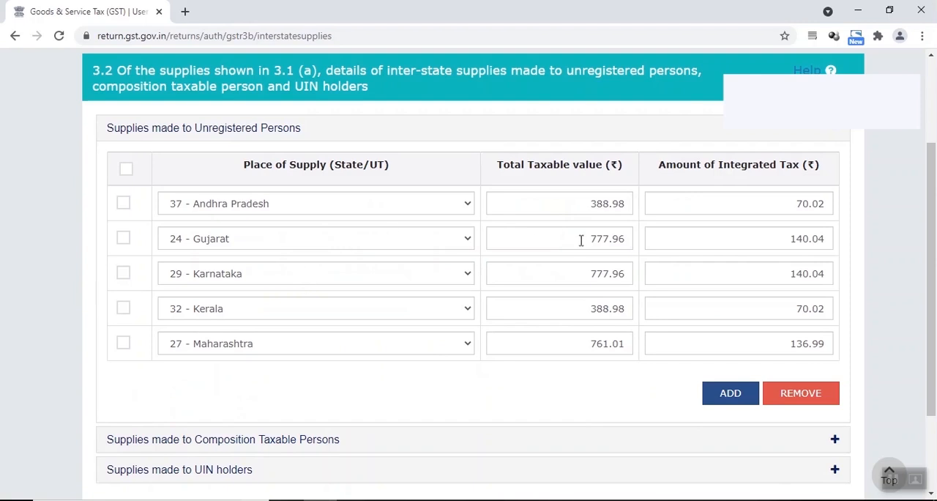
left_click_drag(581, 241, 643, 234)
key("BackSpace")
type("388.98")
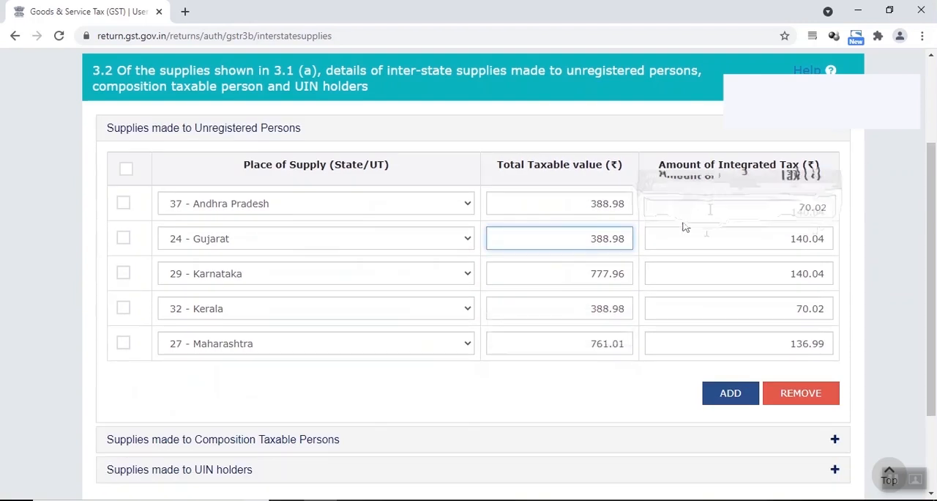
double_click(792, 242)
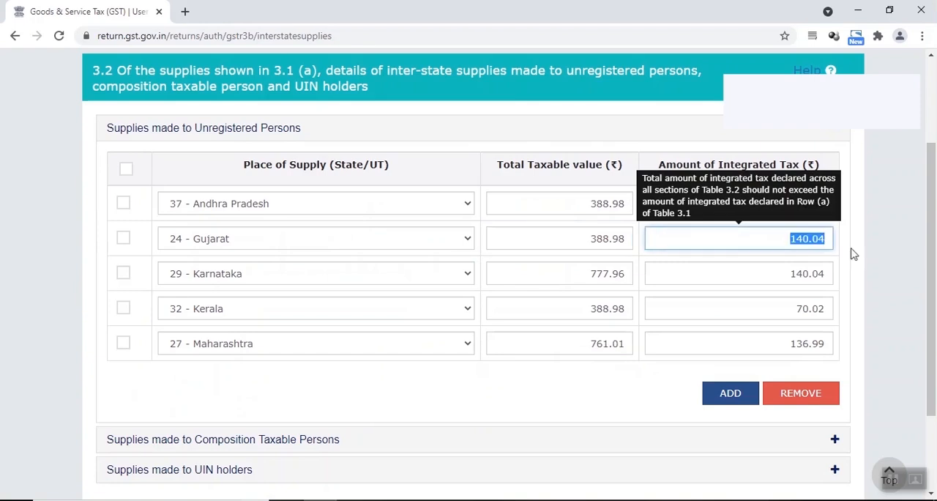
type("70.02")
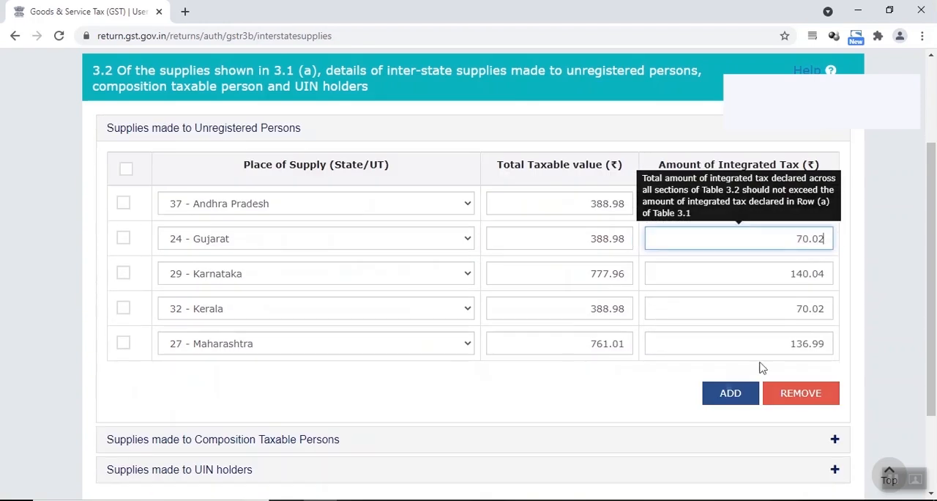
scroll(703, 383, "down", 2)
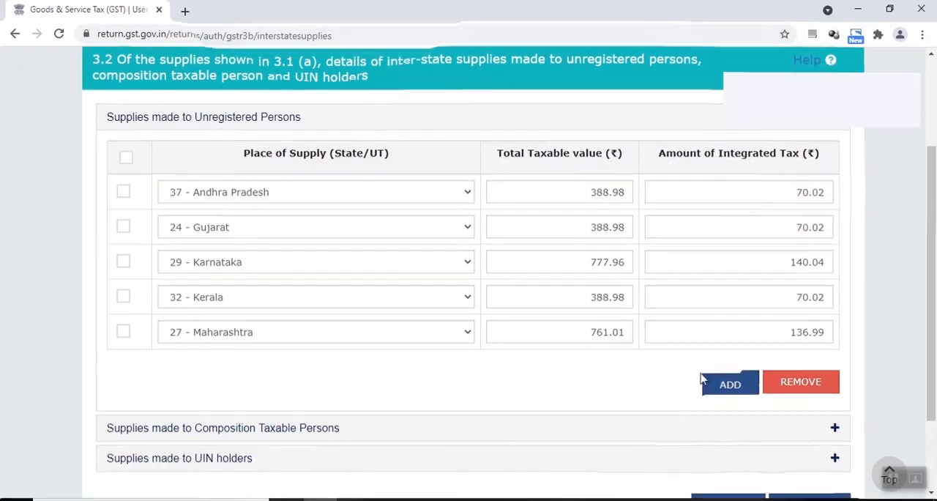
left_click(778, 396)
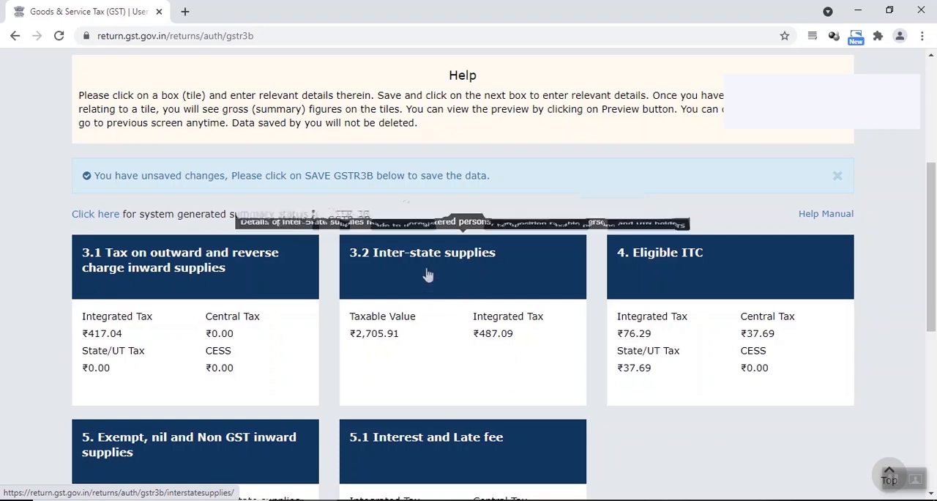
Step: Try to save GSTR-3B and check the section 3.2 integrated tax against the limit set by section 3.1(a)
left_click(474, 422)
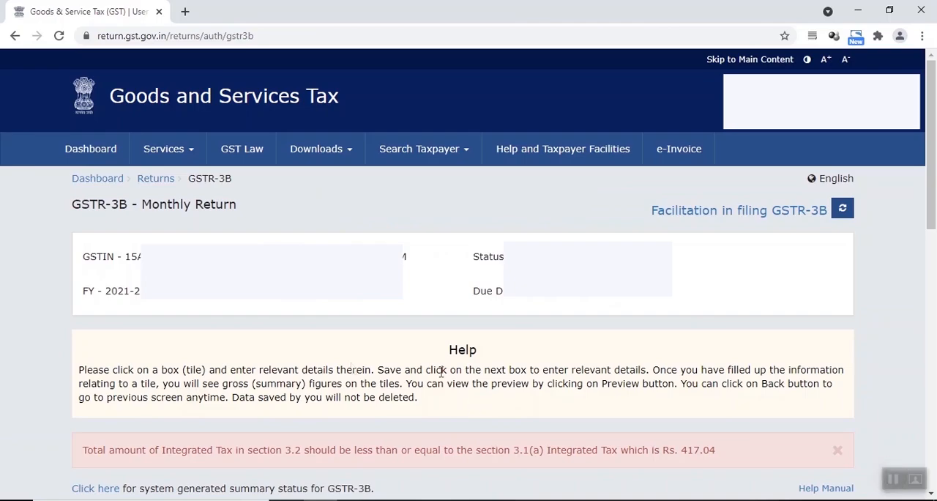
scroll(300, 350, "down", 2)
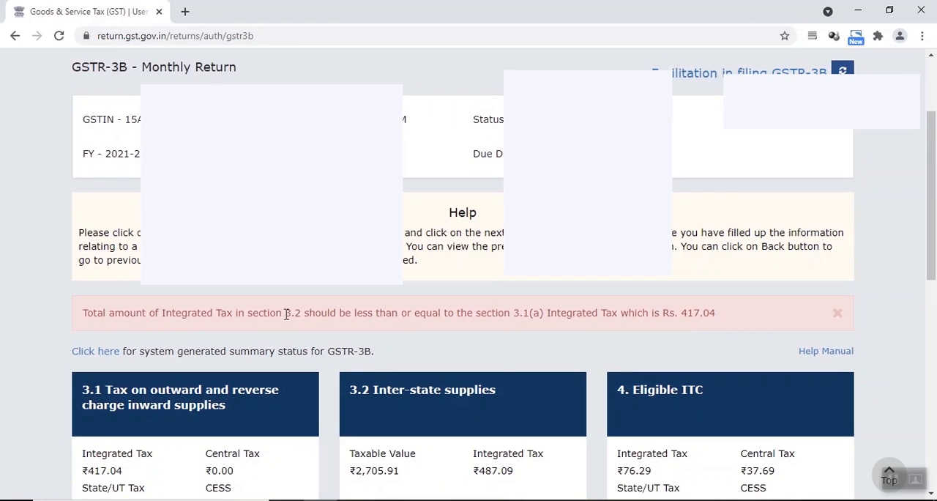
left_click_drag(286, 314, 304, 316)
left_click_drag(515, 313, 536, 316)
scroll(446, 318, "down", 2)
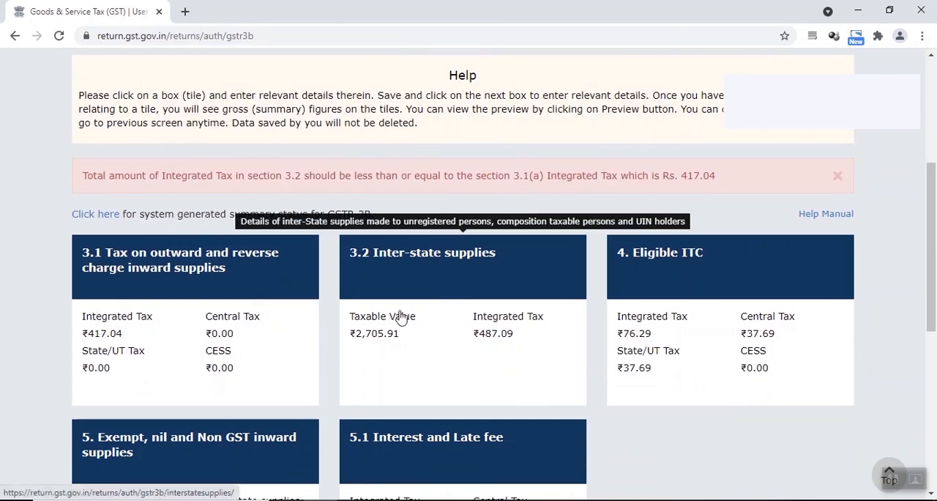
Step: Open GSTR-3B section 3.2 Inter-state supplies, and compare the Net Amt of the two Gujarat sales in the Amazon sales workbook
left_click(441, 276)
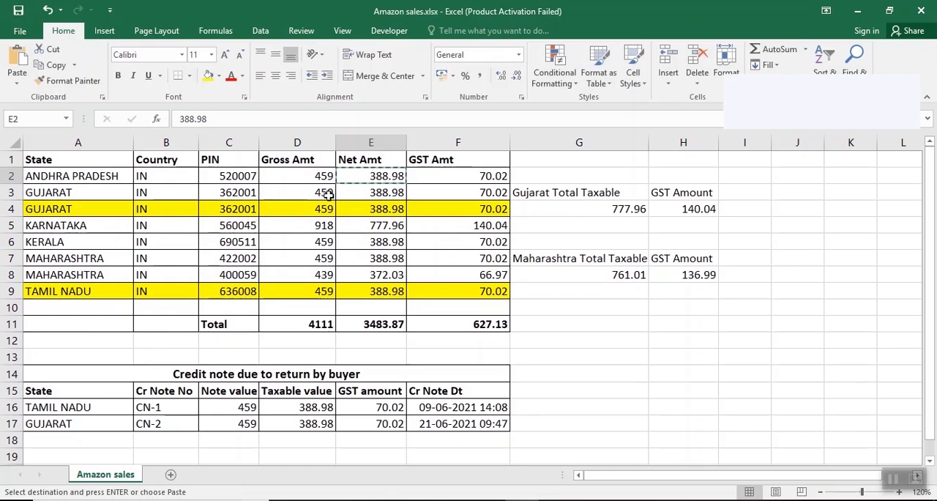
left_click(379, 193)
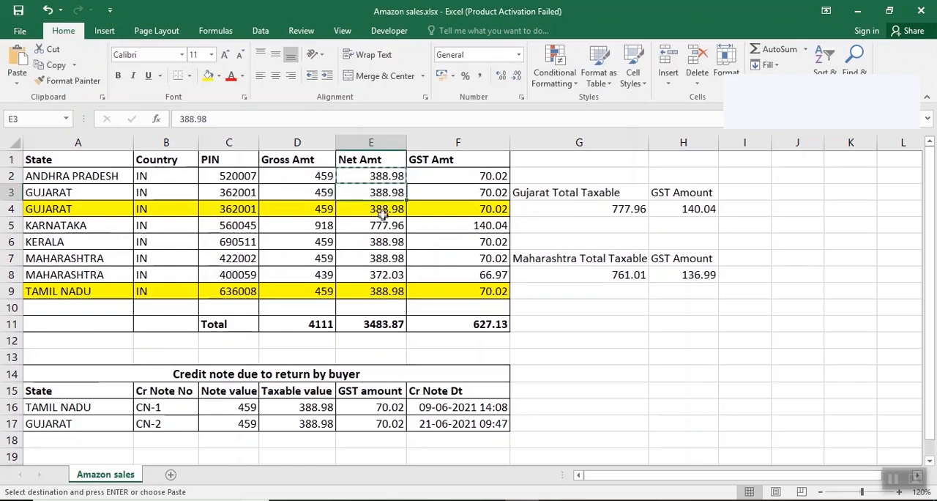
left_click(382, 211)
left_click(373, 193)
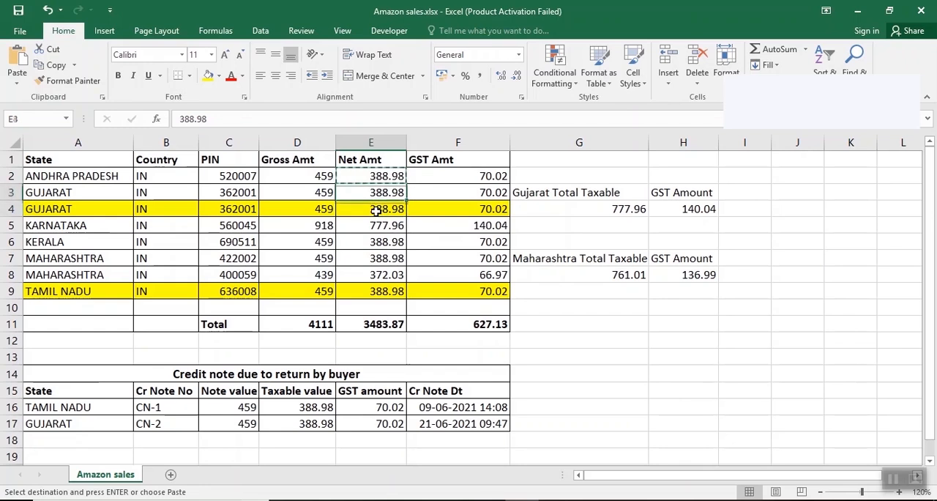
left_click(376, 210)
left_click(375, 193)
left_click(375, 210)
left_click(369, 193)
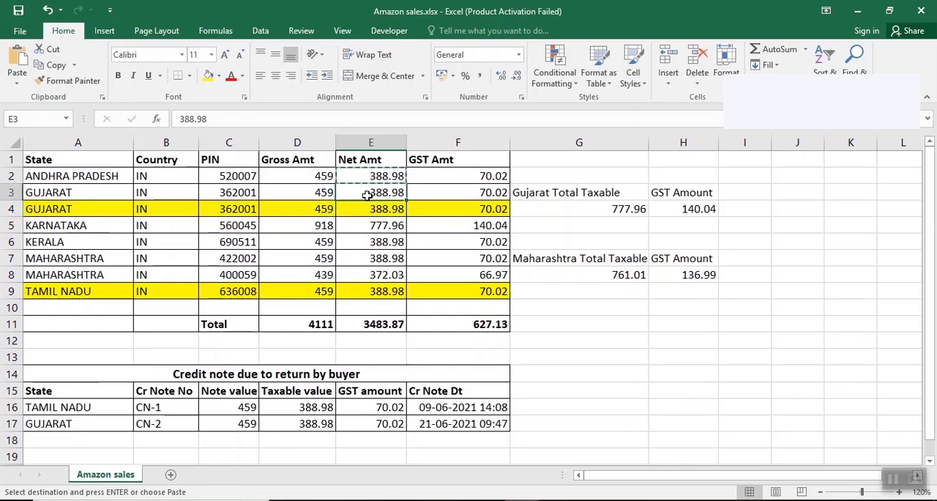
left_click(368, 207)
left_click(367, 194)
left_click(374, 210)
left_click(373, 195)
left_click(376, 209)
left_click(375, 192)
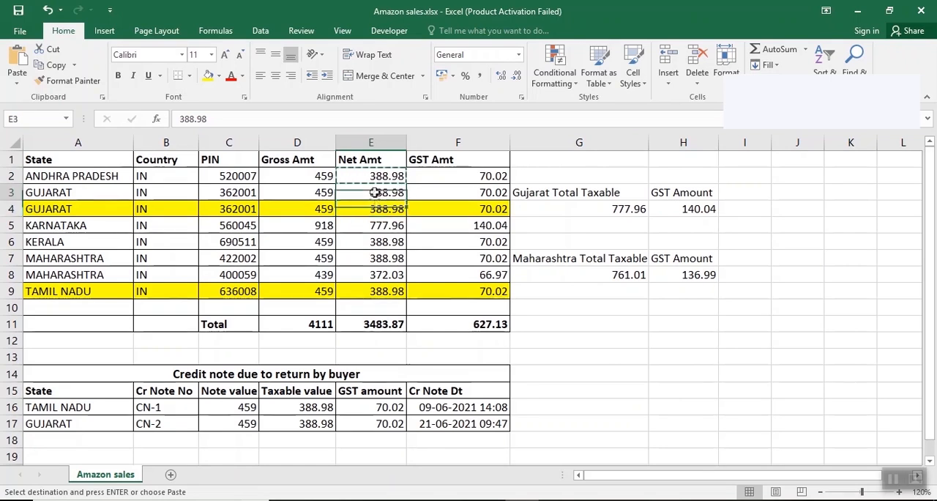
Step: Back in section 3.2, remove the Gujarat row from supplies made to unregistered persons and confirm the section
left_click(339, 496)
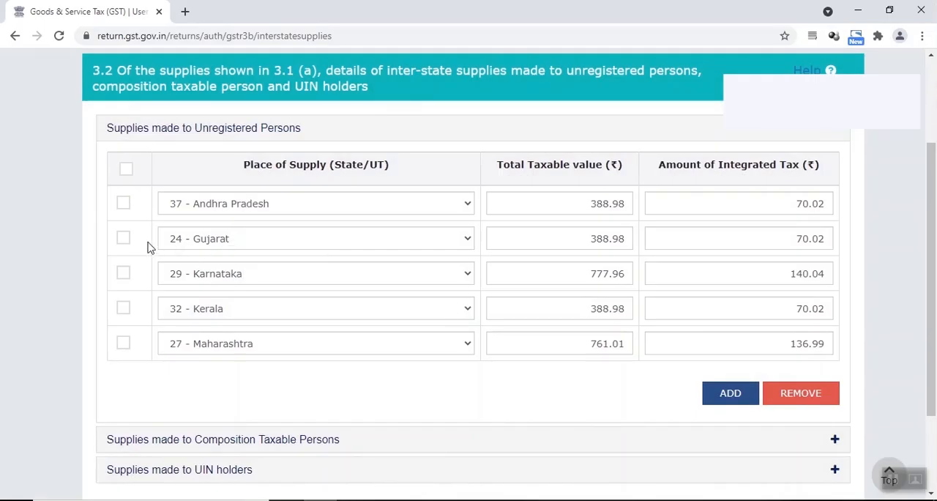
left_click(123, 240)
left_click(791, 395)
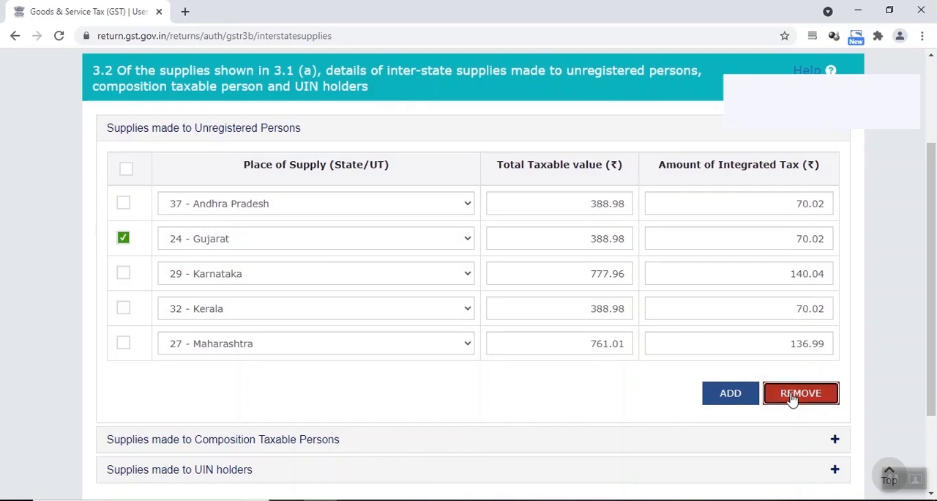
scroll(705, 359, "down", 2)
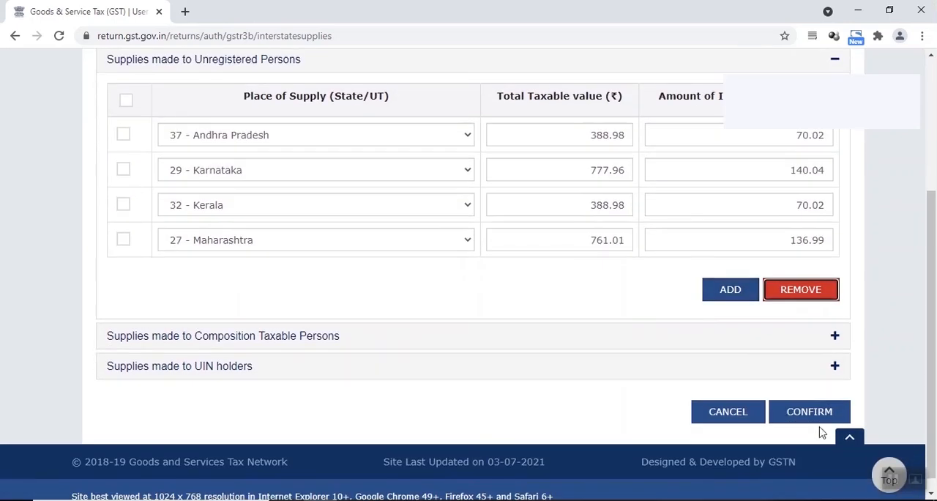
key("alt+Tab")
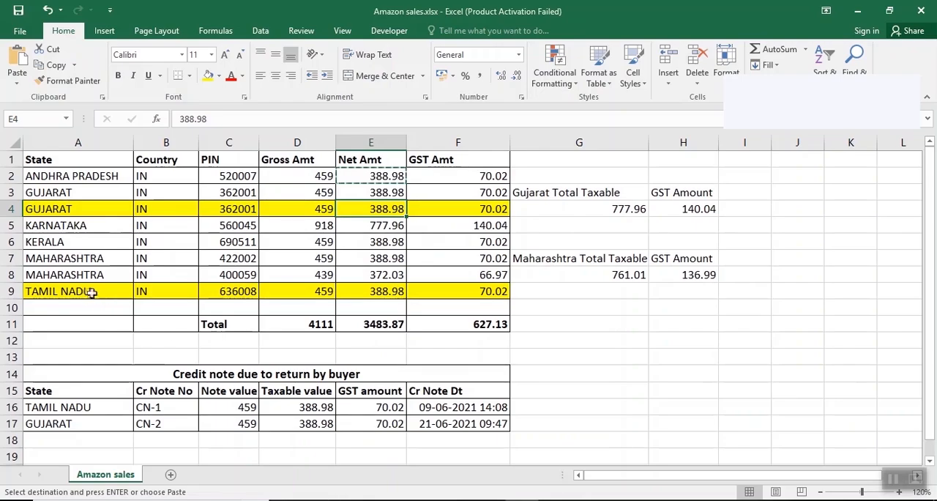
left_click(323, 498)
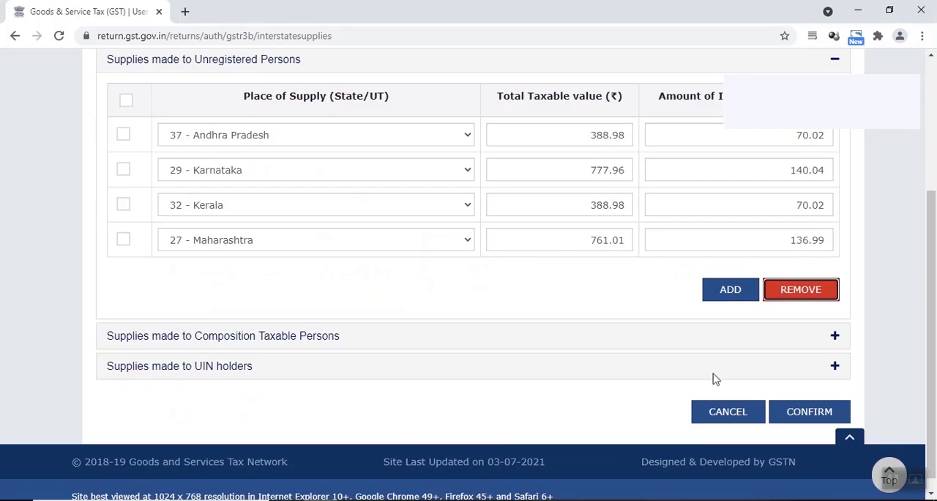
left_click(798, 415)
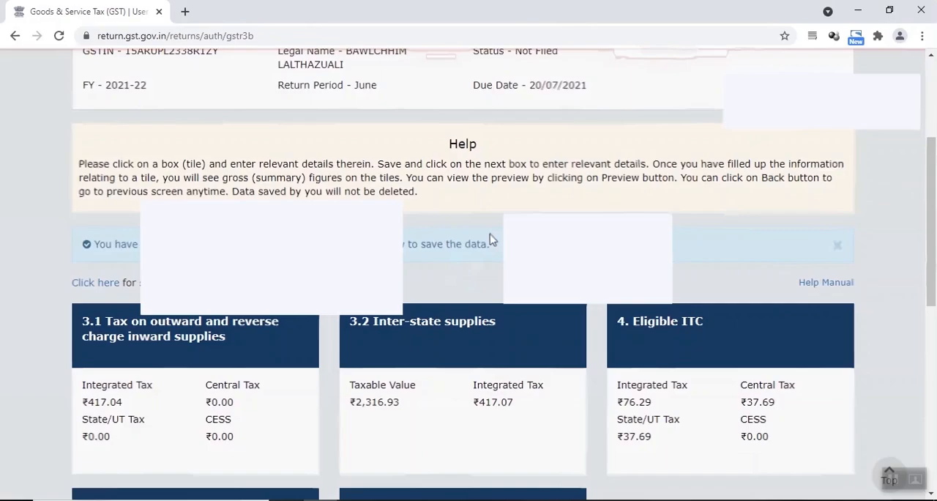
Step: Try to save GSTR-3B, check the section 3.2 integrated tax against section 3.1(a), and reopen section 3.2 Inter-state supplies
scroll(469, 235, "down", 2)
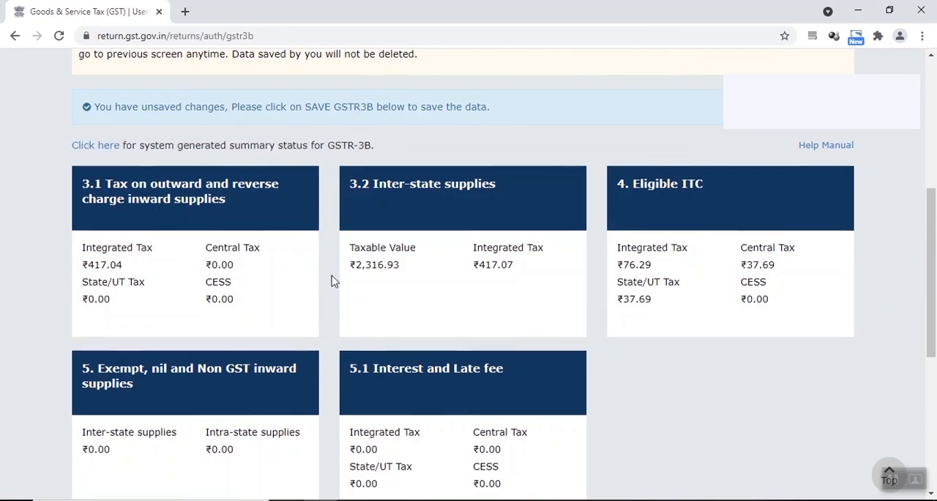
scroll(331, 282, "down", 5)
left_click(500, 401)
scroll(500, 401, "down", 4)
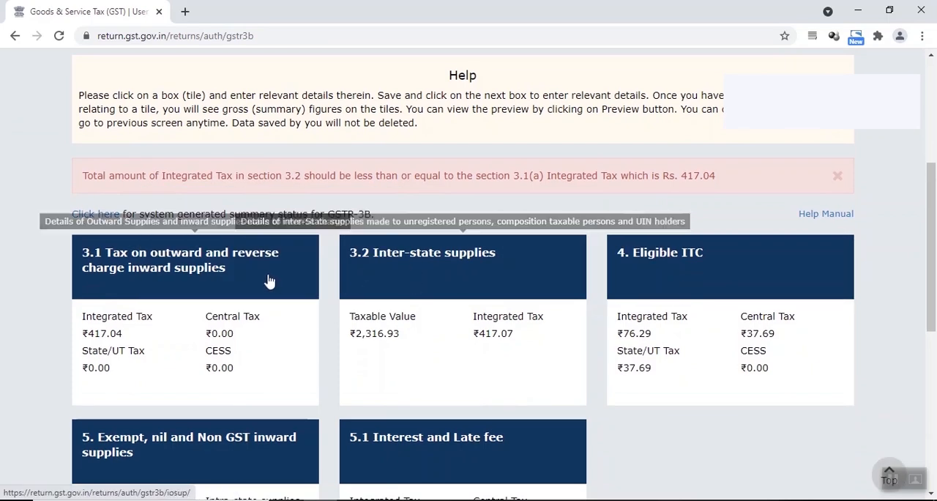
left_click(432, 293)
scroll(573, 272, "down", 2)
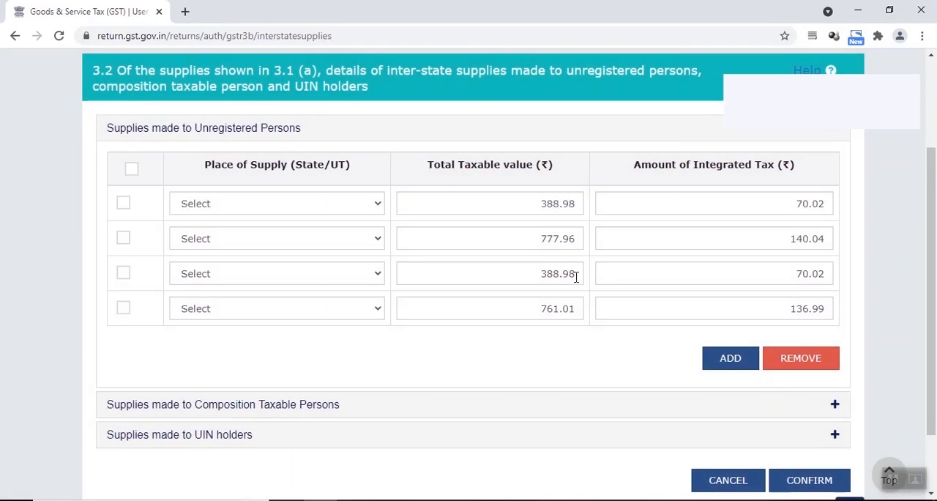
Step: Try 388.90 as Kerala's total taxable value, and restore it to 388.98
left_click(576, 271)
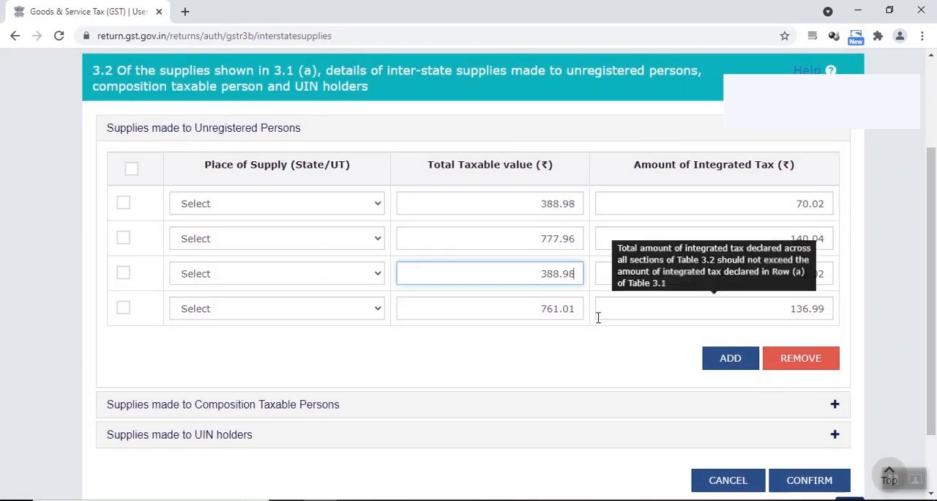
key("BackSpace")
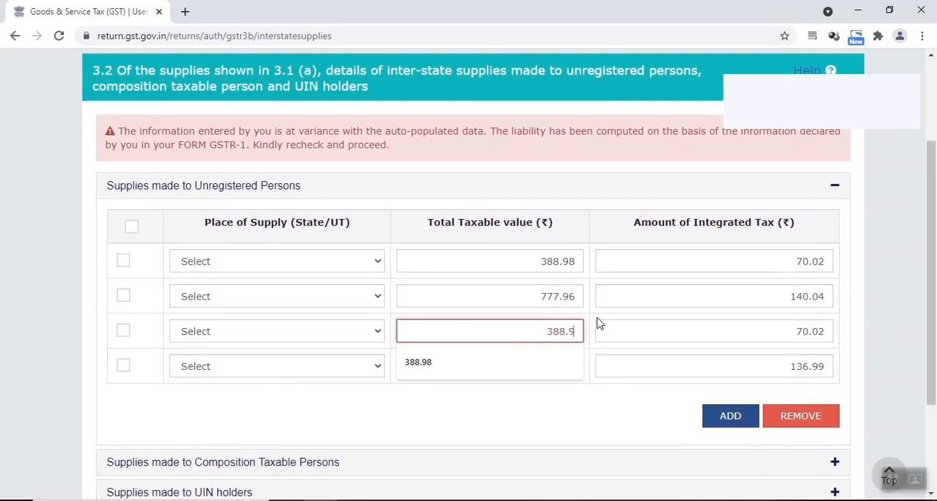
type("0")
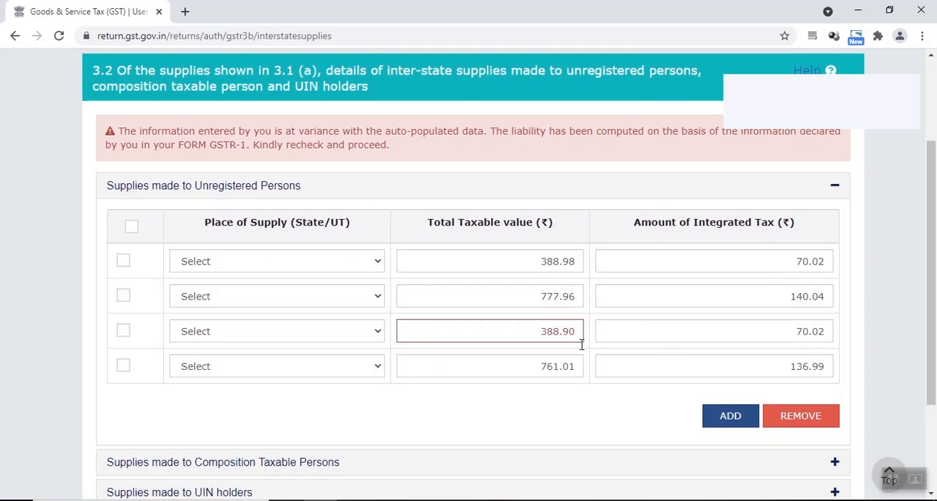
type("8")
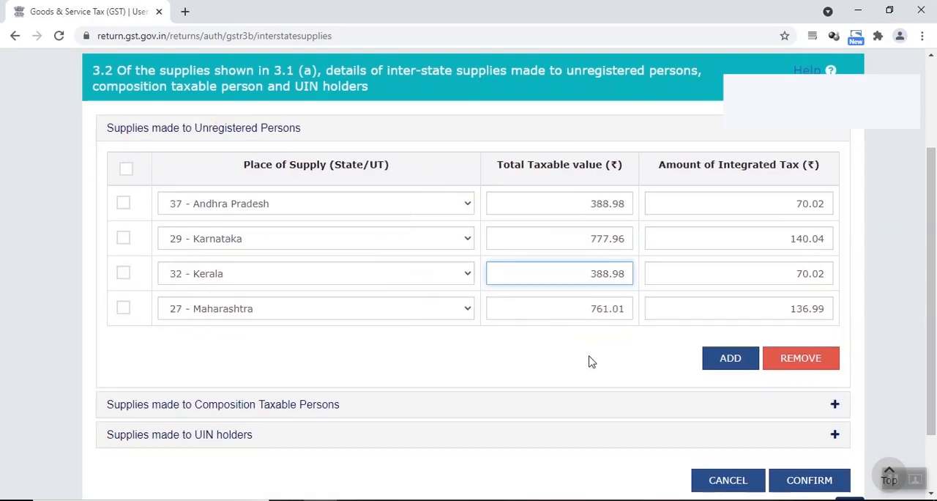
left_click(593, 369)
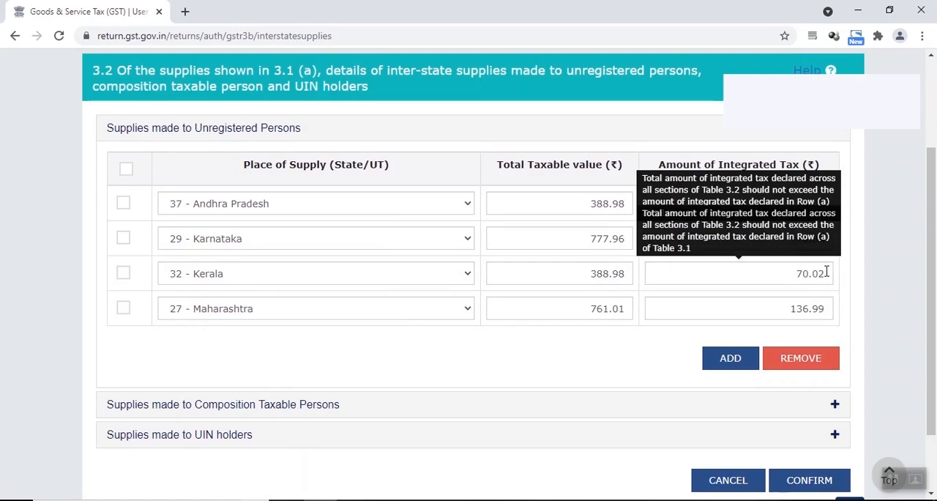
Step: Set the integrated tax to 140.02 for Karnataka and 136.98 for Maharashtra
left_click(834, 241)
key("BackSpace")
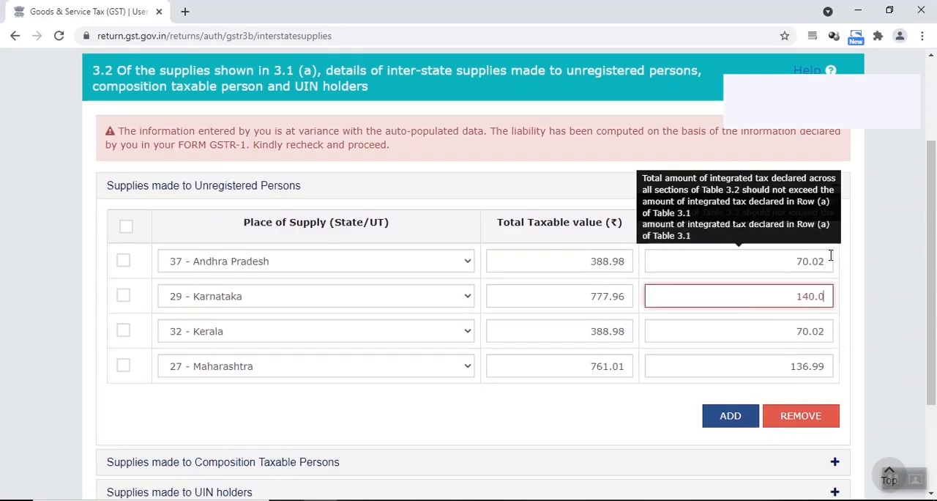
type("2")
left_click(827, 366)
key("BackSpace")
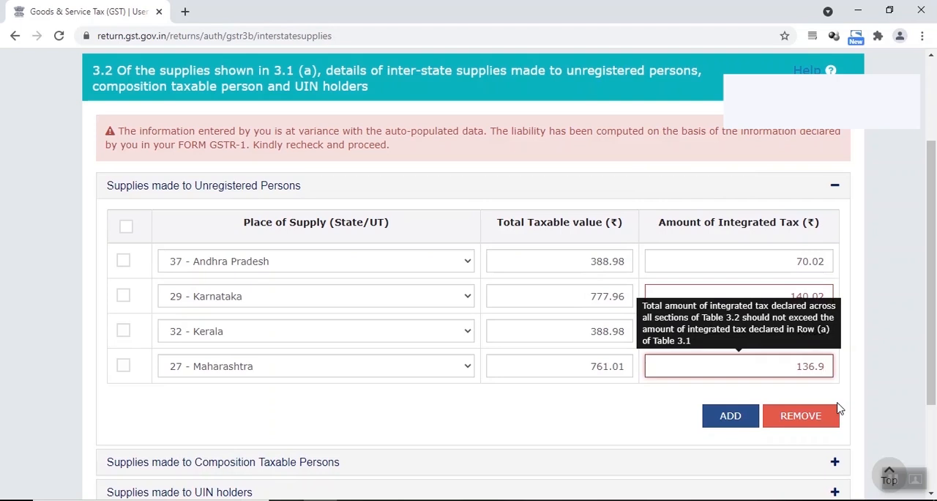
type("8")
left_click(655, 415)
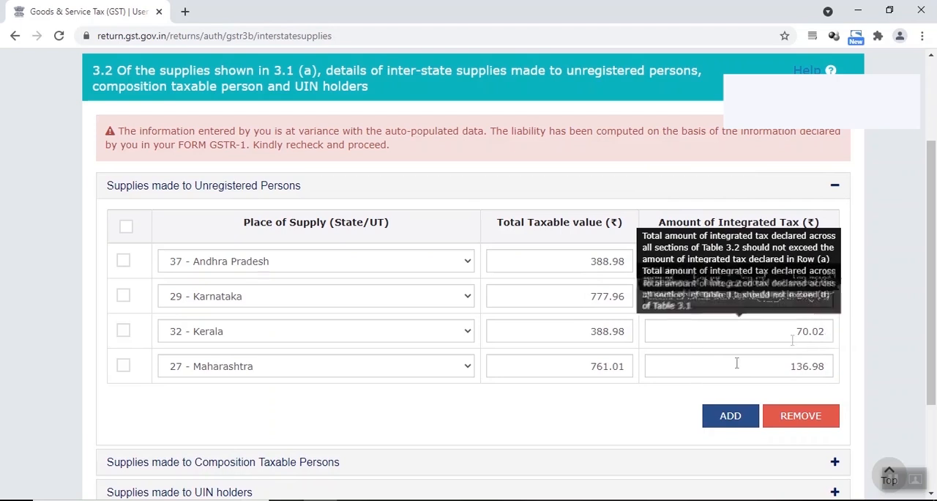
Step: Restore Karnataka's integrated tax to 140.04, confirm the section, and reopen section 3.2 Inter-state supplies
left_click(826, 298)
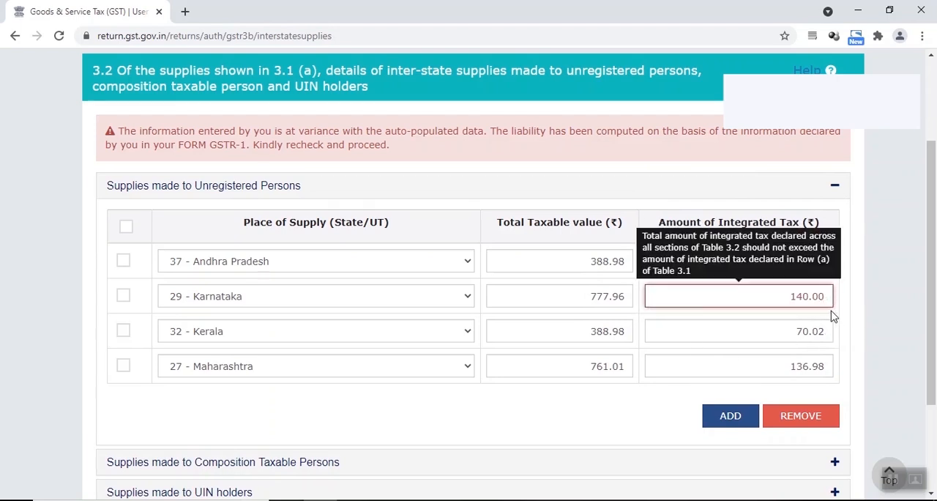
key("BackSpace")
type("4")
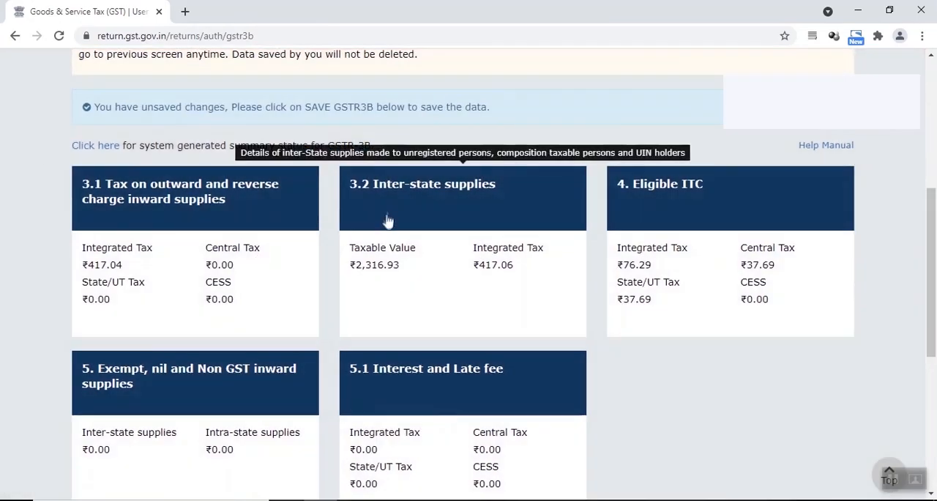
left_click(388, 216)
scroll(644, 318, "down", 2)
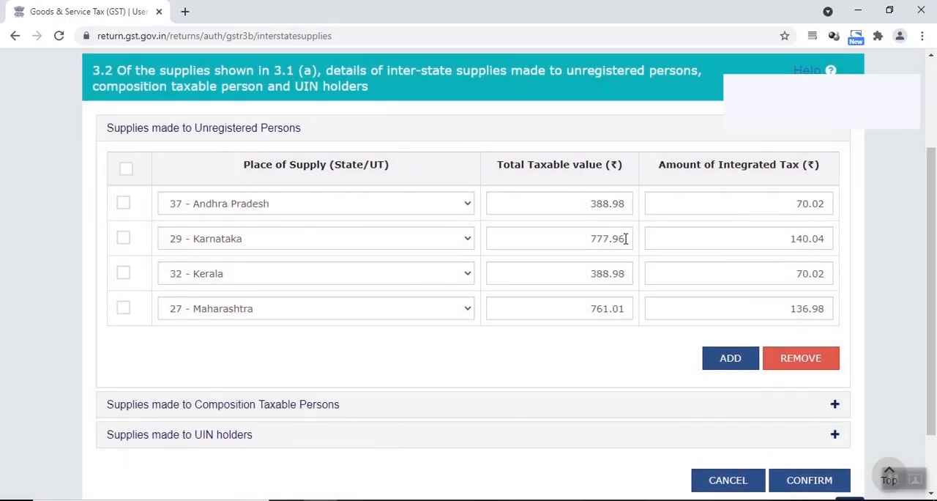
Step: Try 777.90 and 777.91 as Karnataka's total taxable value, with 140.01 as its integrated tax
left_click(625, 239)
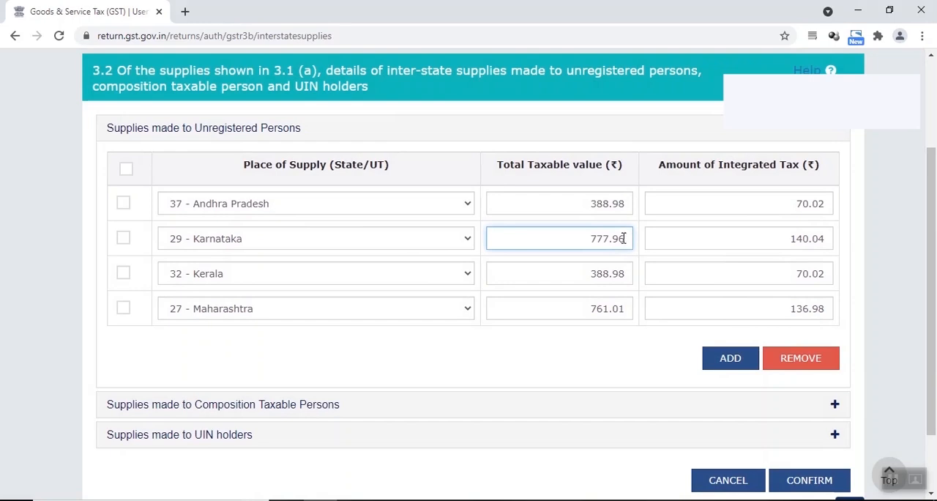
key("BackSpace")
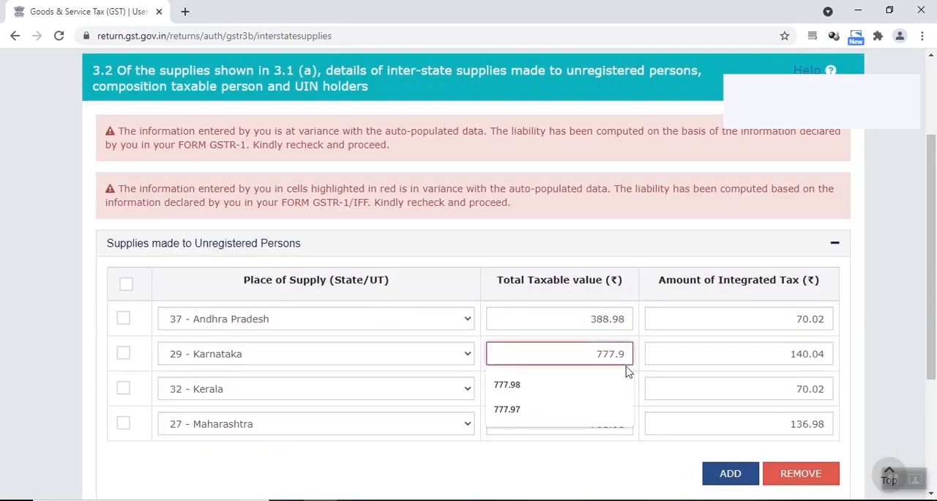
type("0")
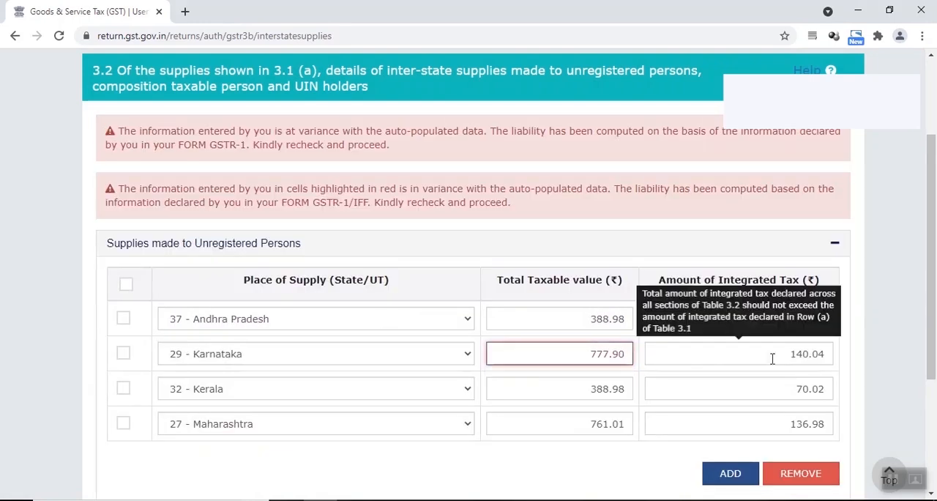
left_click(823, 355)
key("BackSpace")
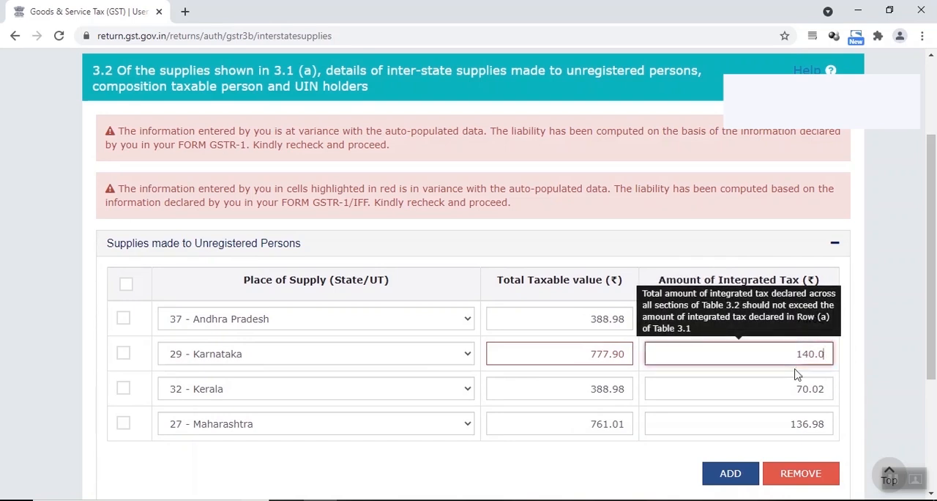
type("1")
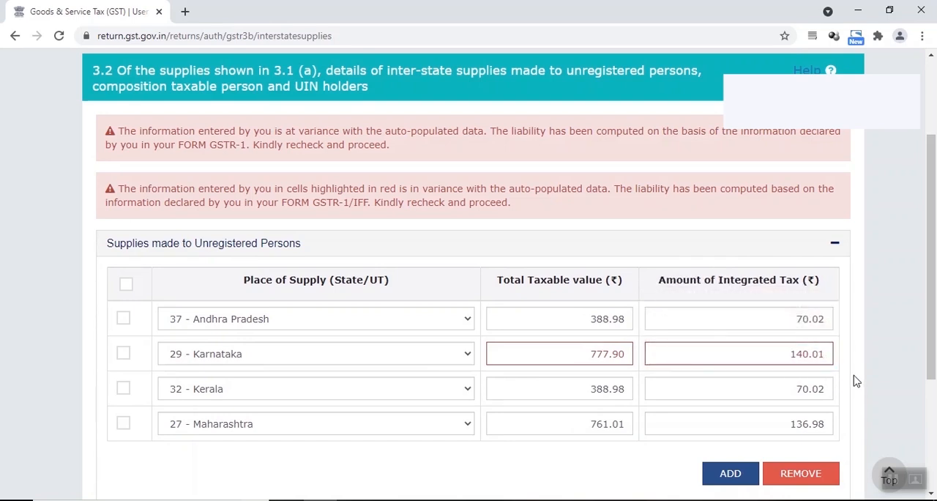
scroll(854, 379, "down", 2)
left_click(627, 231)
key("BackSpace")
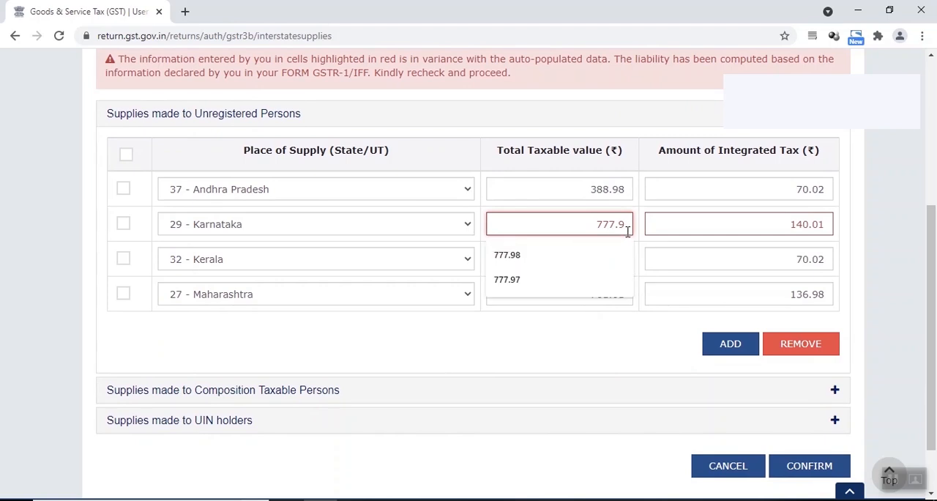
type("1")
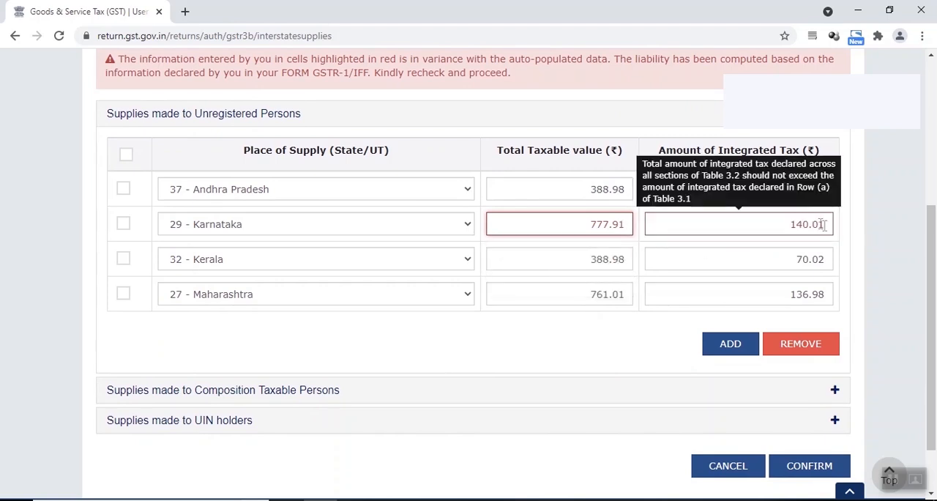
Step: Set Karnataka's integrated tax to 140.04 and its total taxable value to 777.98, and confirm section 3.2
left_click(823, 224)
key("BackSpace")
type("4")
left_click(625, 225)
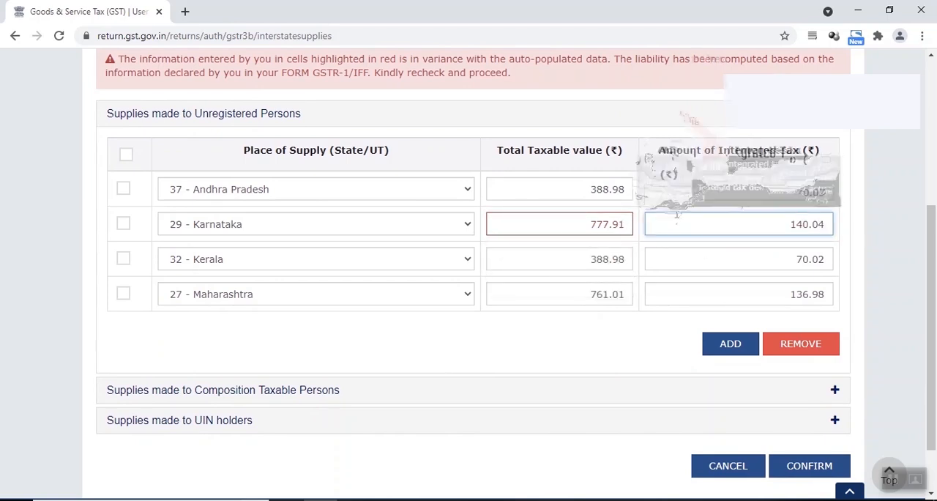
key("BackSpace")
type("8")
scroll(624, 226, "down", 1)
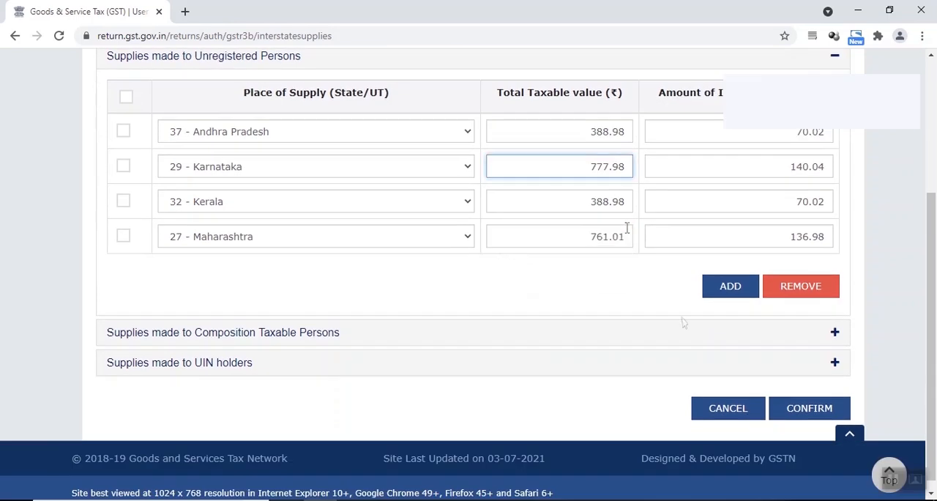
left_click(806, 407)
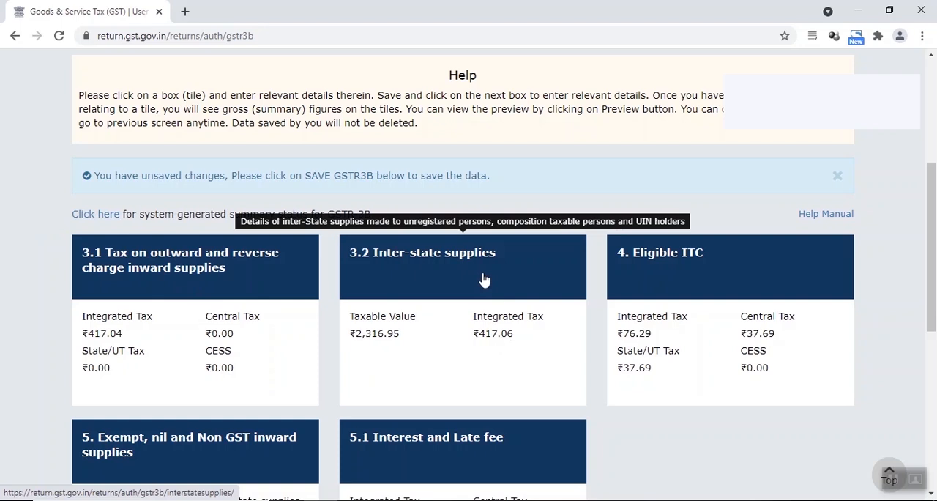
Step: Set the integrated tax for outward taxable supplies in section 3.1(a) to 417.07 and confirm the section
left_click(167, 284)
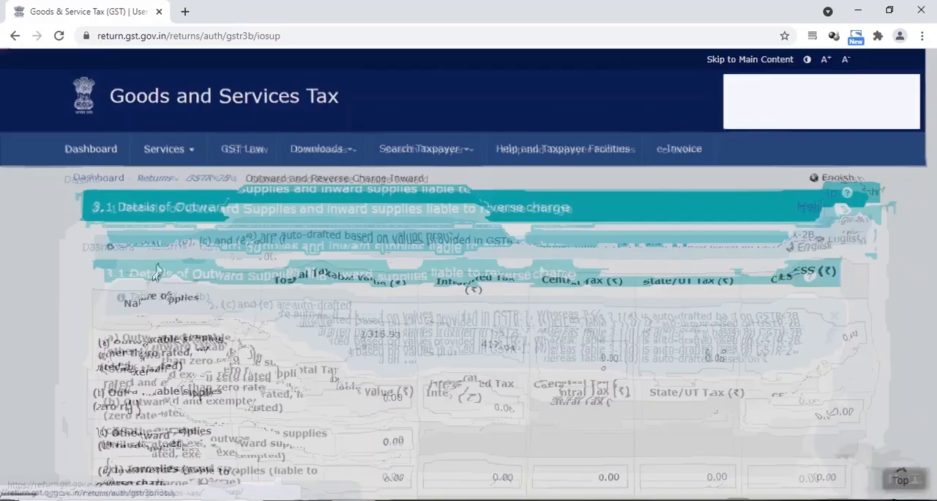
left_click(468, 300)
scroll(514, 284, "down", 1)
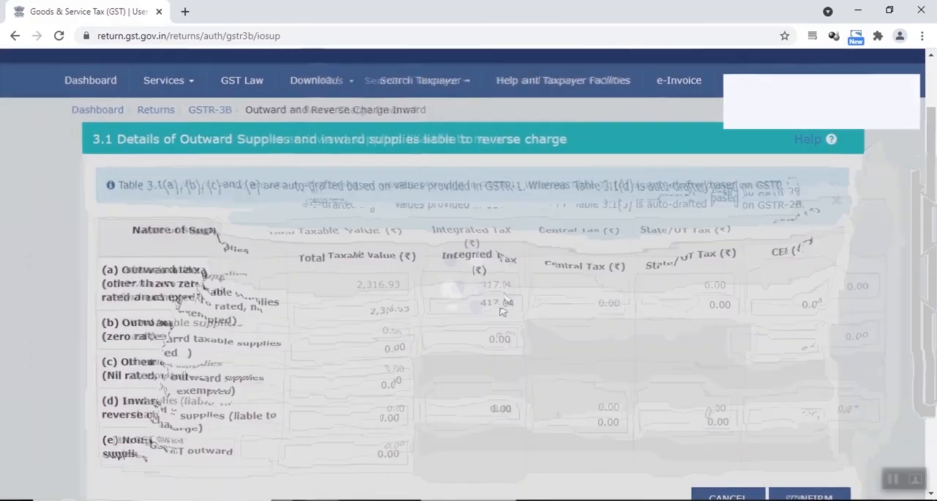
left_click(514, 284)
key("BackSpace")
type("7")
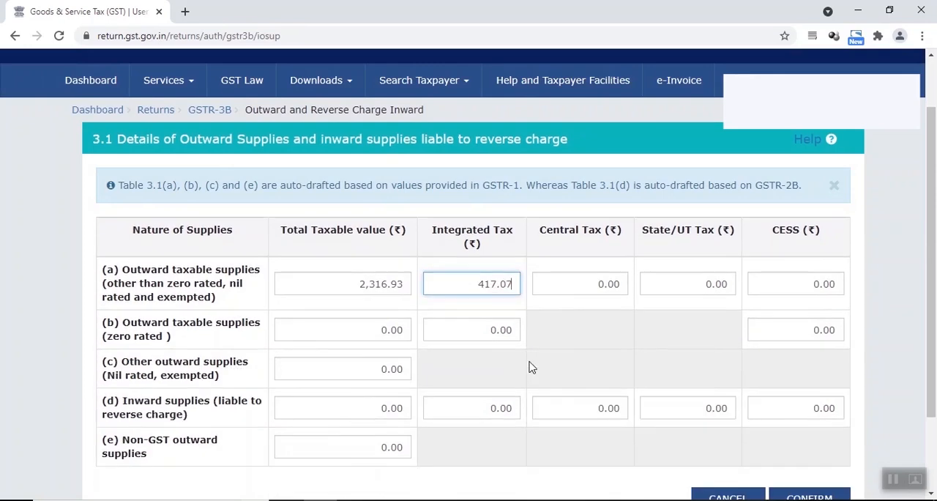
scroll(556, 329, "down", 2)
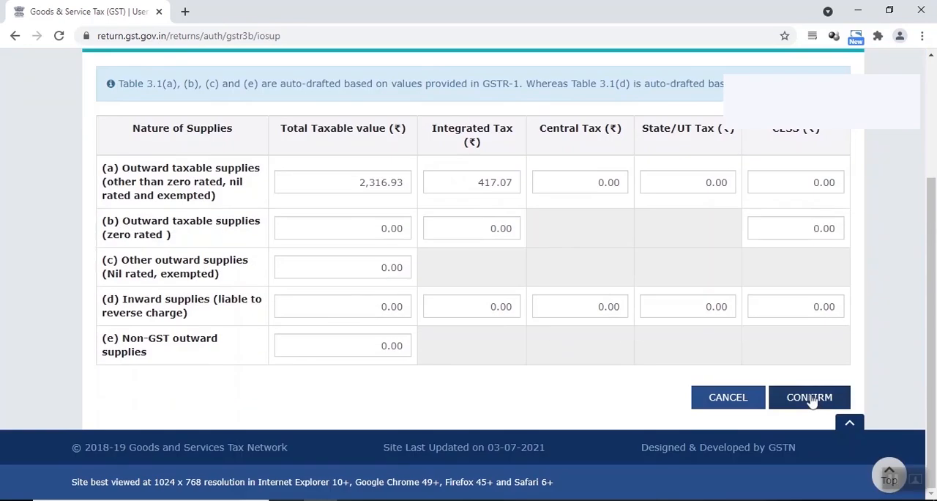
left_click(802, 398)
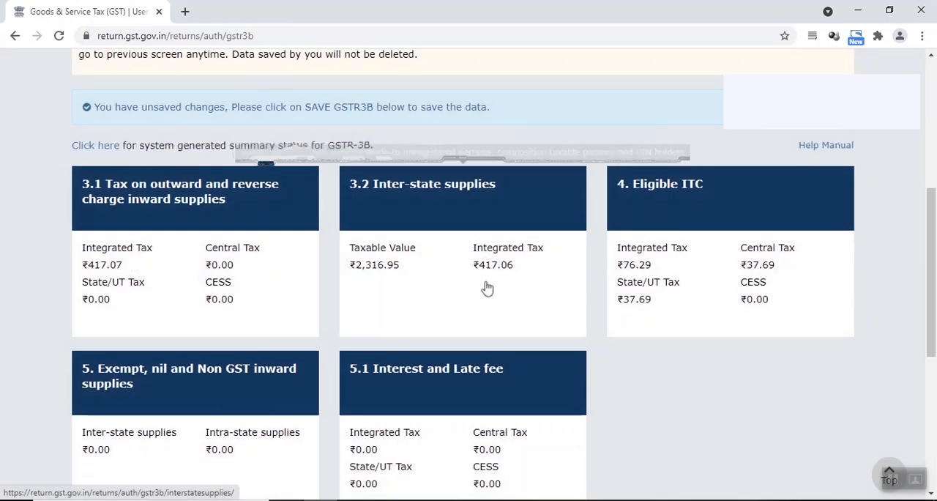
Step: Save the GSTR-3B return and proceed to the payment of tax
scroll(329, 223, "down", 5)
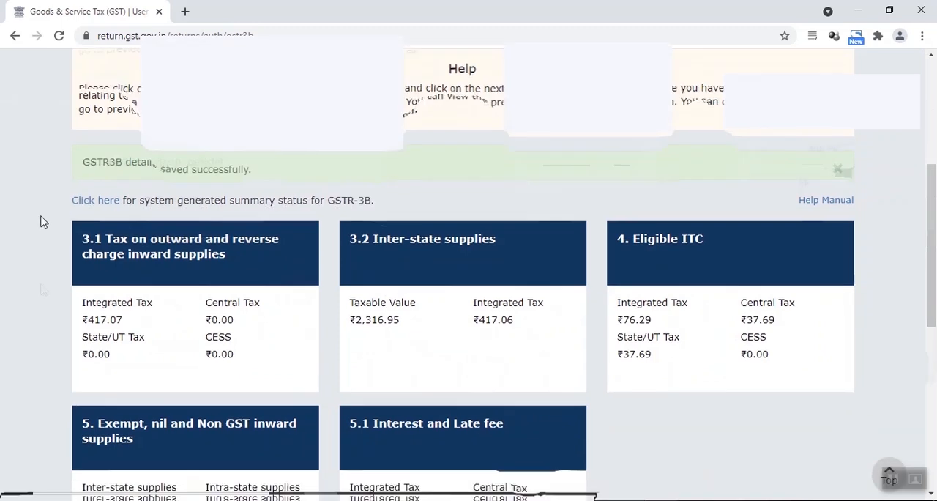
scroll(682, 226, "down", 7)
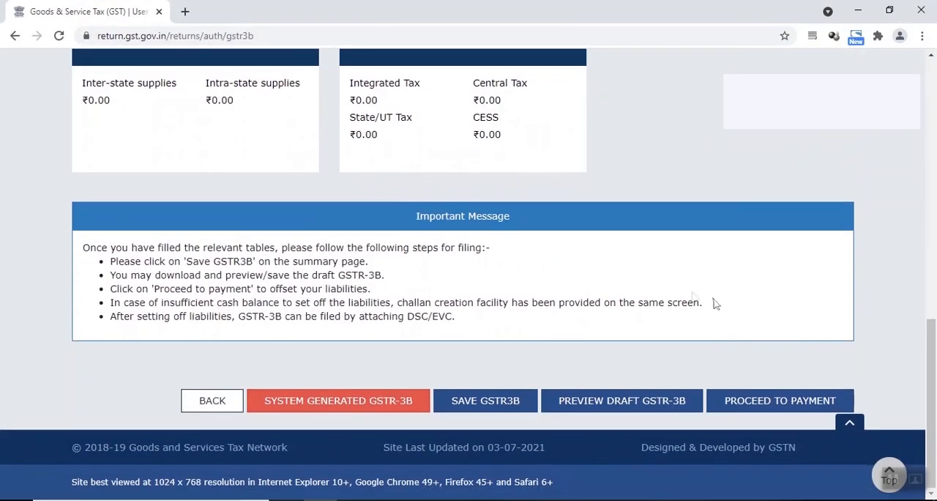
scroll(704, 337, "up", 6)
scroll(699, 332, "down", 5)
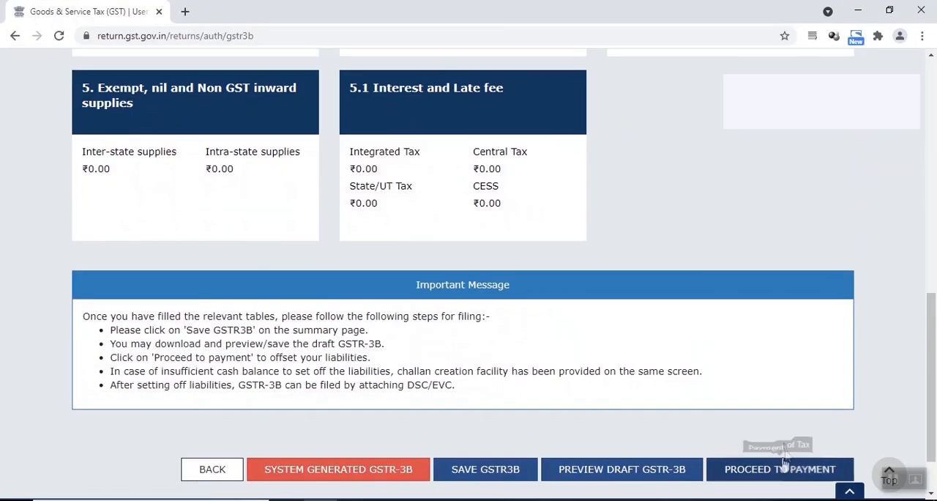
left_click(780, 466)
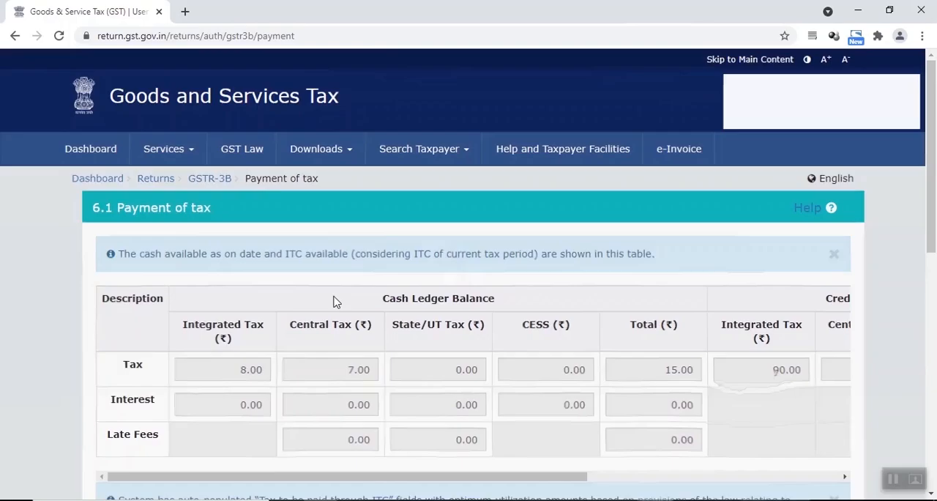
Step: Examine the cash and credit ledger balances in the 6.1 Payment of tax table, across all its tax columns
scroll(410, 352, "down", 2)
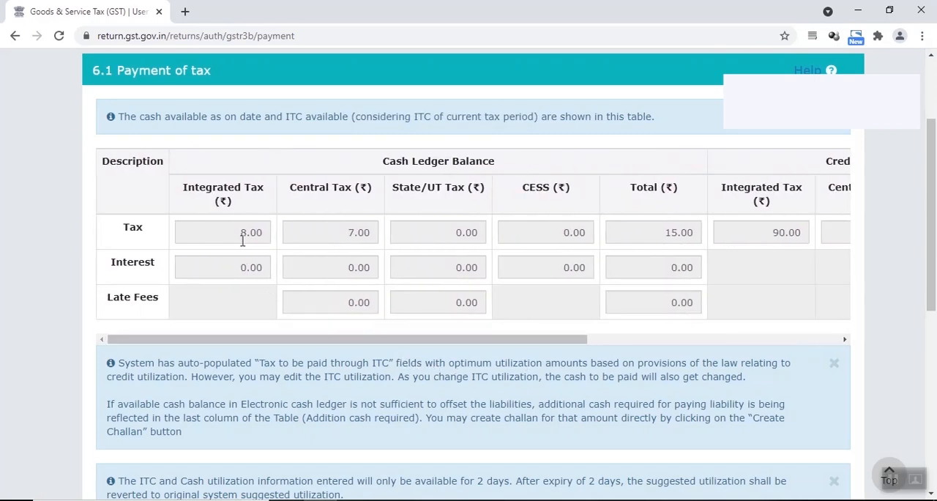
mouse_move(360, 343)
left_mouse_down()
mouse_move(376, 344)
mouse_move(356, 344)
left_mouse_up()
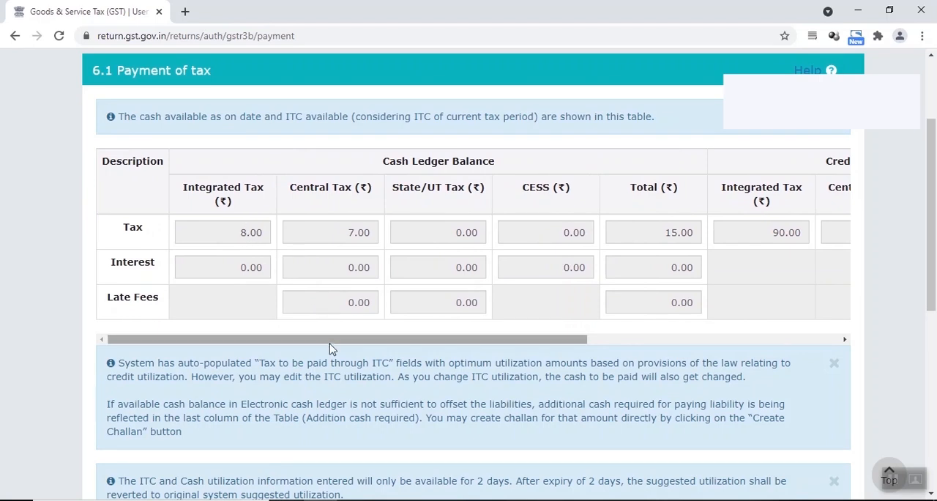
left_click_drag(329, 344, 621, 329)
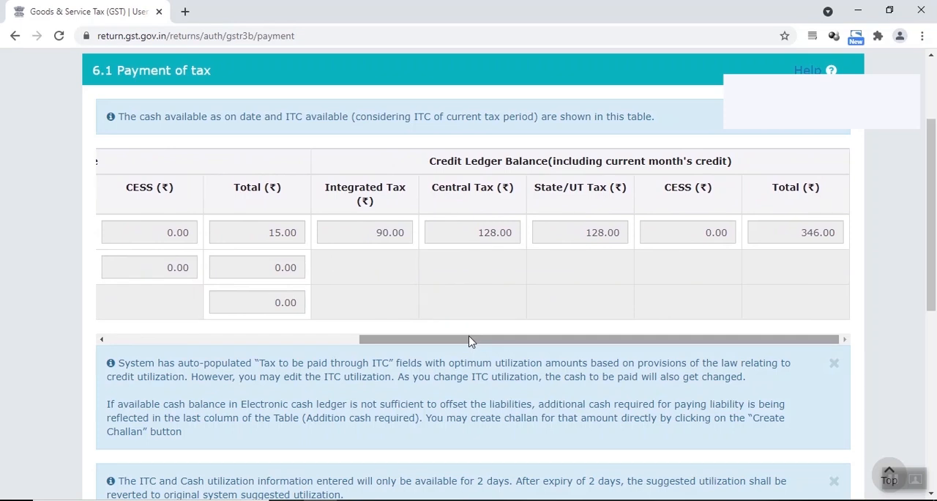
left_click(547, 234)
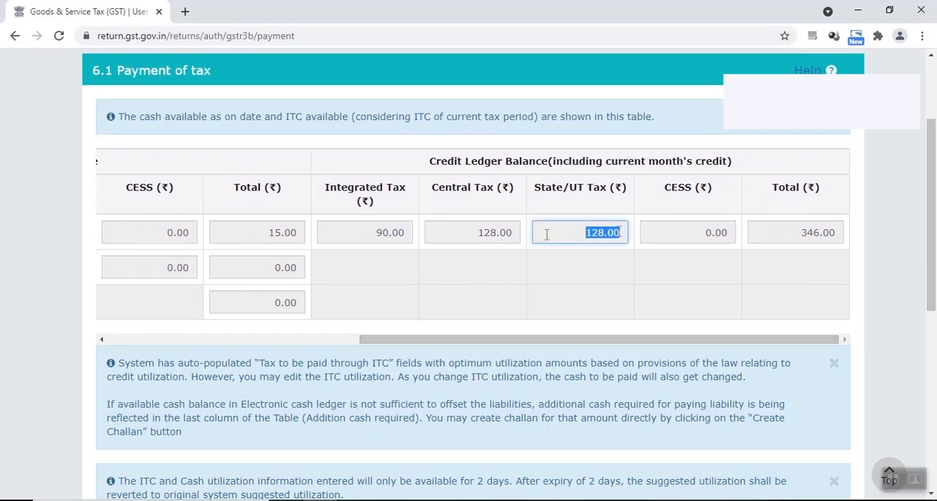
left_click(475, 234)
Step: Review the tax payment table from tax payable and ITC utilization through to the utilizable cash balance and additional cash required
scroll(428, 307, "down", 5)
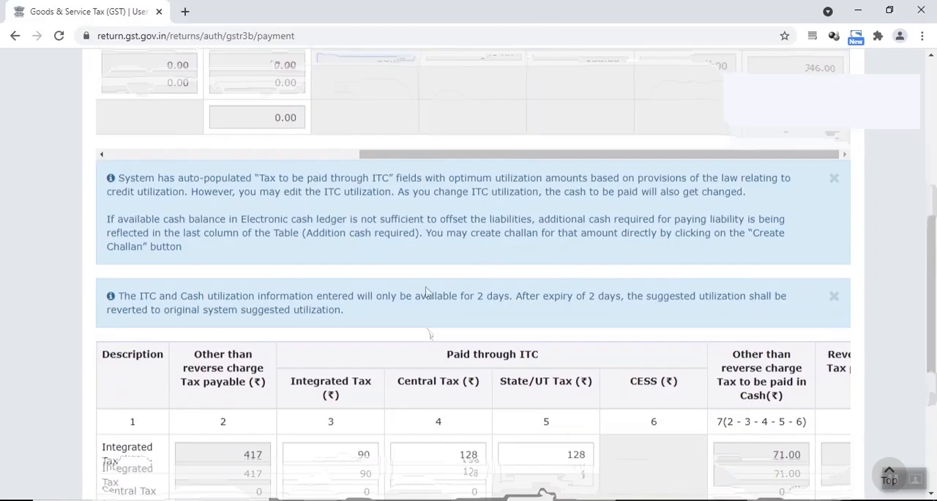
scroll(422, 302, "down", 2)
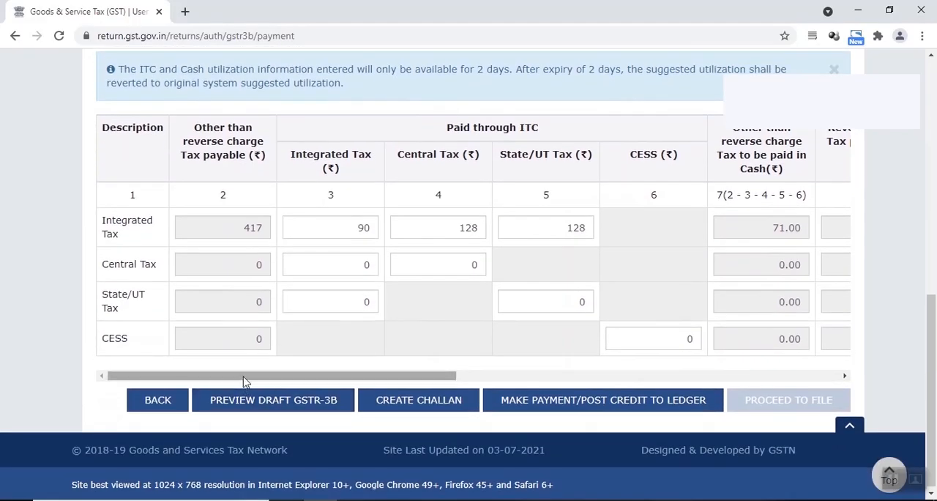
scroll(246, 381, "right", 2)
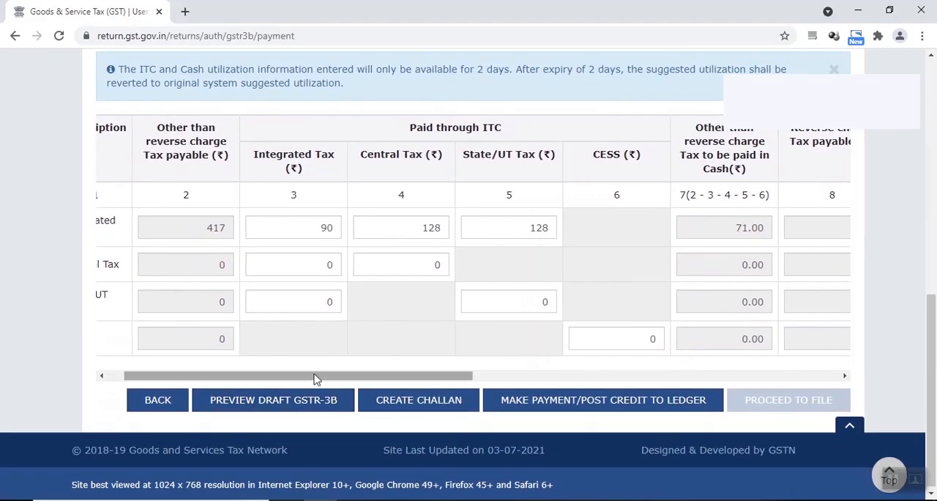
left_click_drag(327, 377, 329, 375)
mouse_move(296, 236)
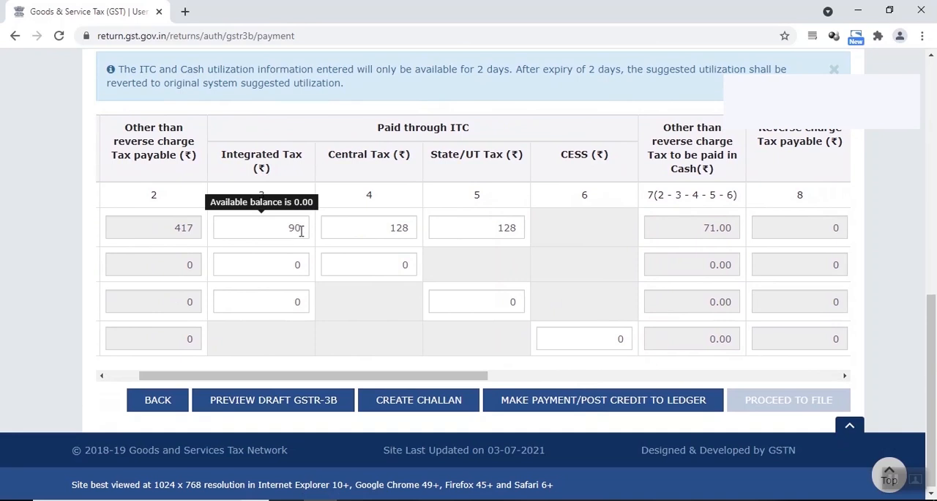
left_click(301, 229)
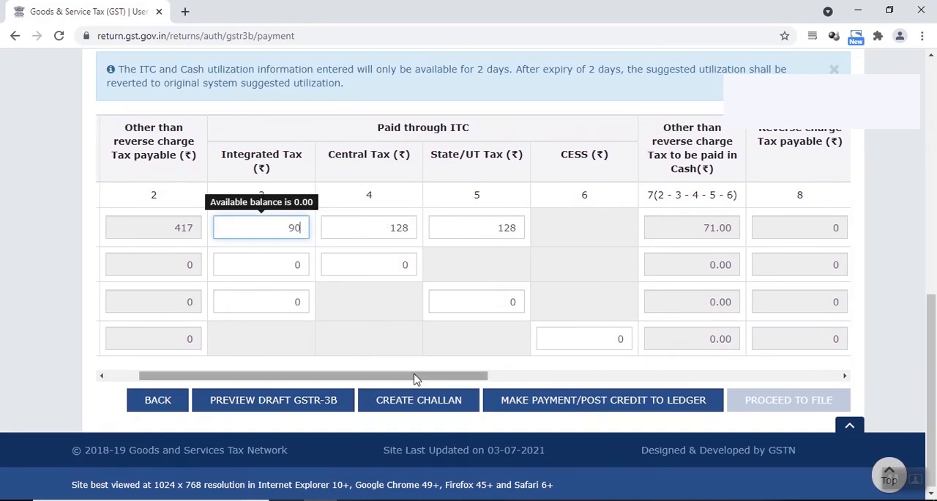
scroll(380, 379, "left", 2)
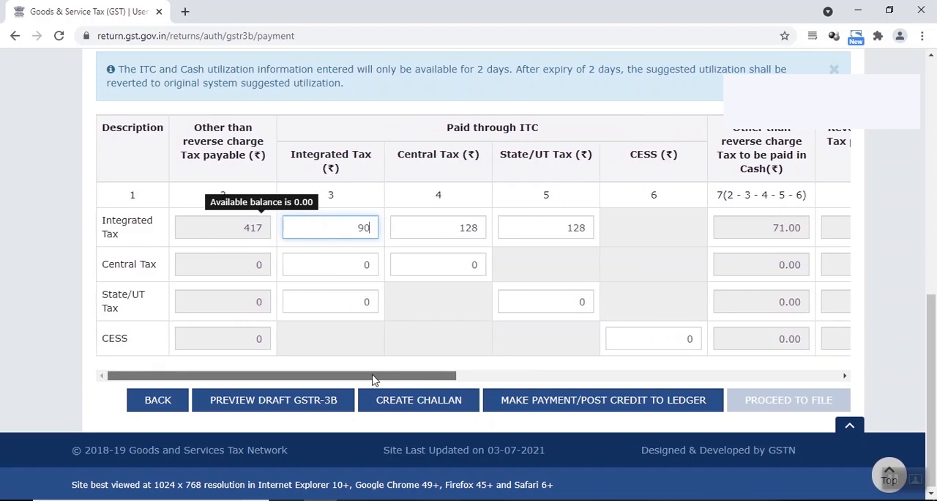
left_click_drag(372, 379, 801, 334)
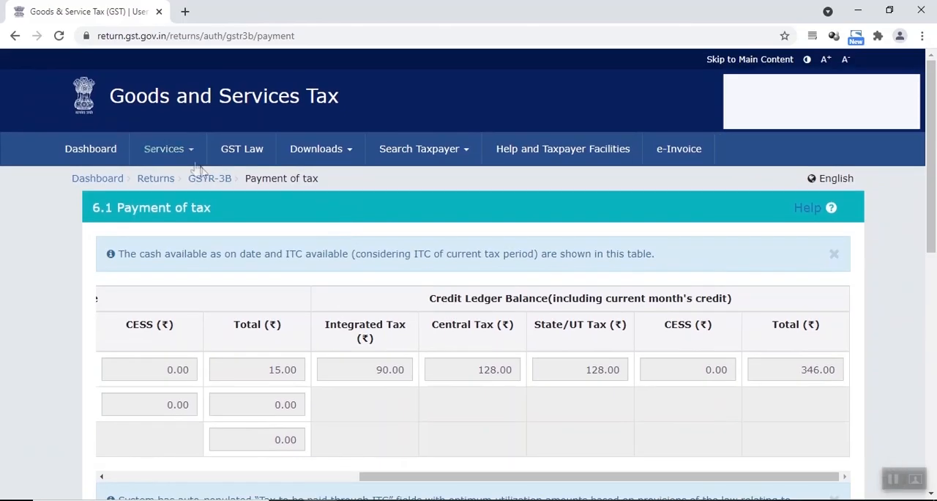
scroll(476, 352, "down", 10)
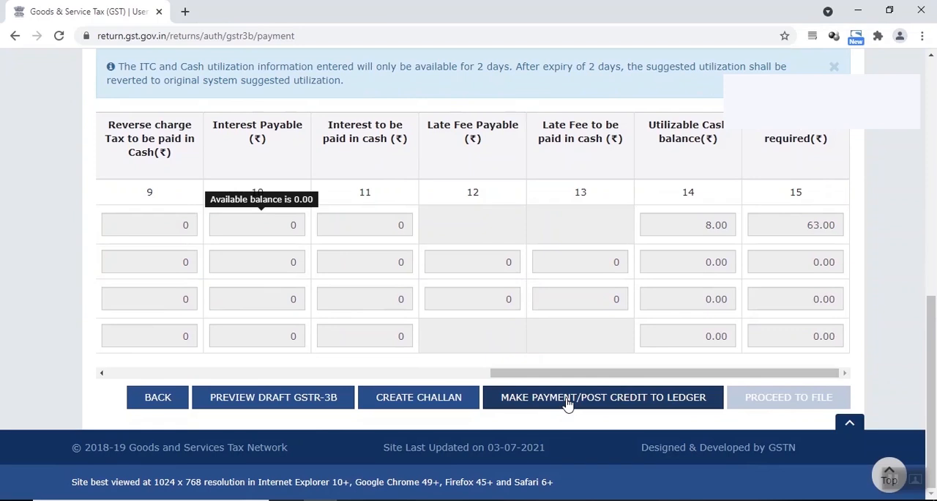
scroll(513, 366, "up", 12)
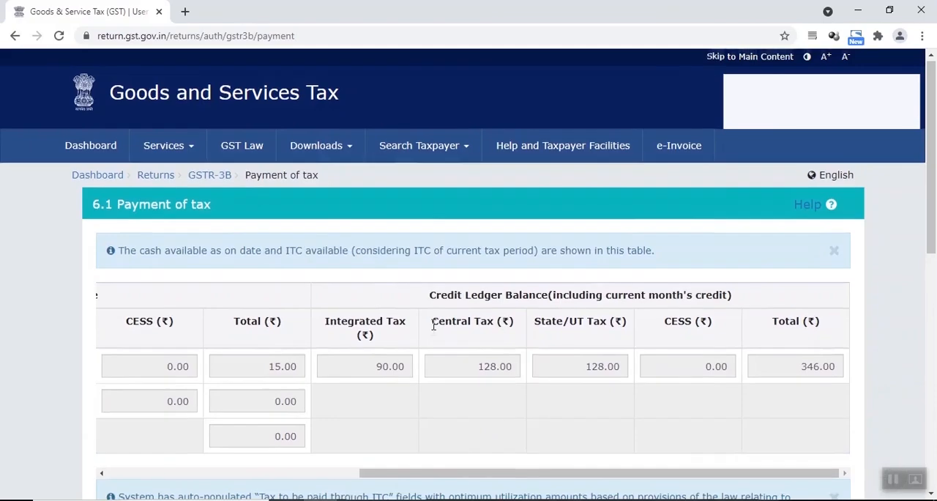
scroll(410, 315, "down", 2)
scroll(367, 289, "up", 1)
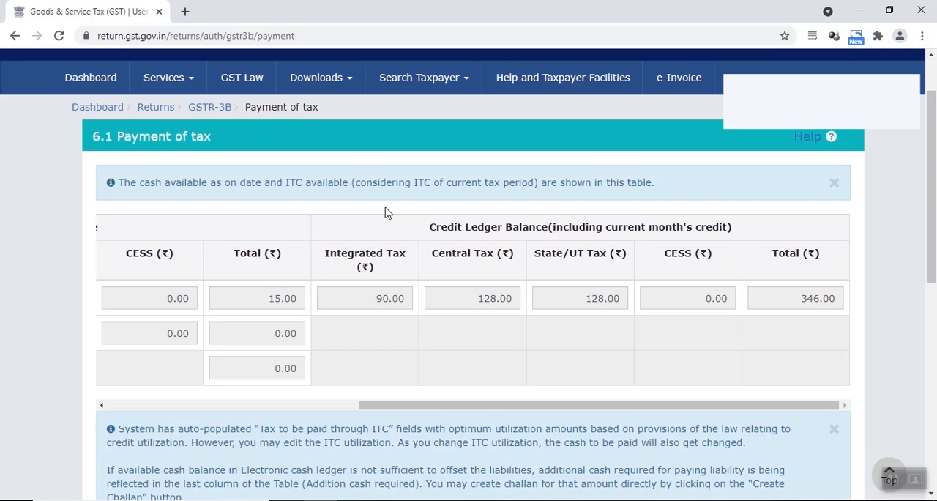
Step: Reopen section 3.2 Inter-state supplies of GSTR-3B, and examine both Gujarat sales rows in the Amazon sales workbook in Excel
left_click(198, 108)
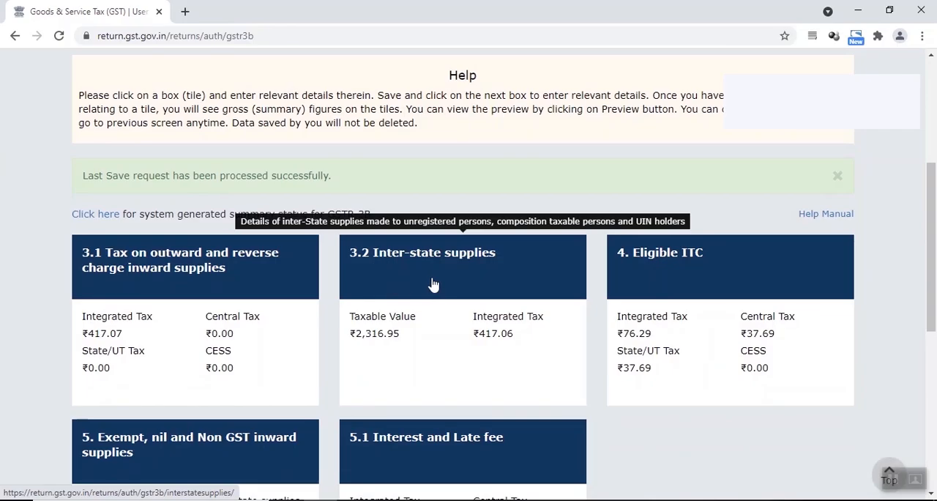
left_click(433, 284)
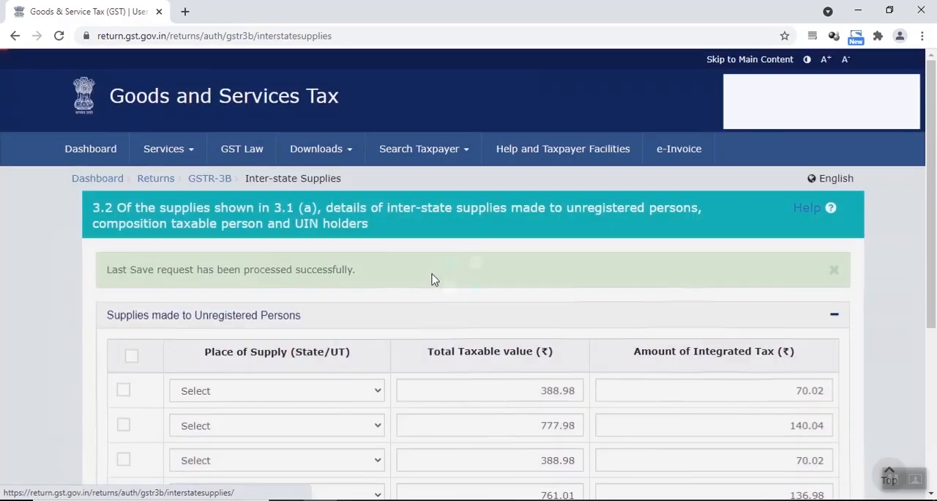
key("alt+Tab")
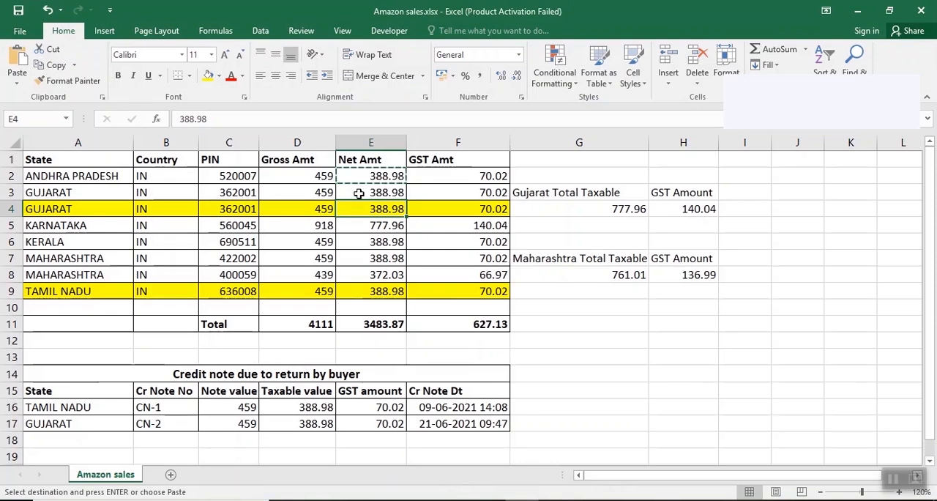
left_click(359, 194)
left_click_drag(109, 192, 428, 195)
left_click_drag(58, 210, 437, 210)
left_click(372, 191)
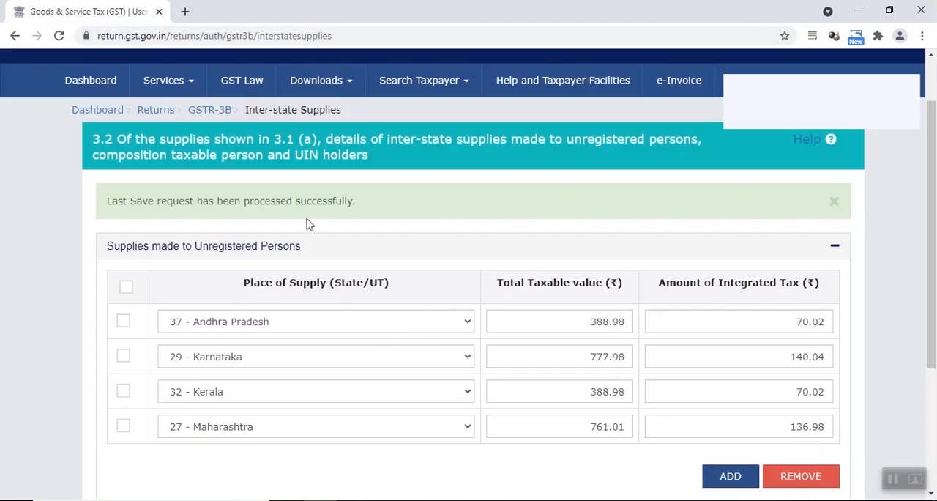
Step: Switch back to the GST portal, check section 3.2's state-wise entries, and confirm the section
left_click_drag(89, 141, 113, 140)
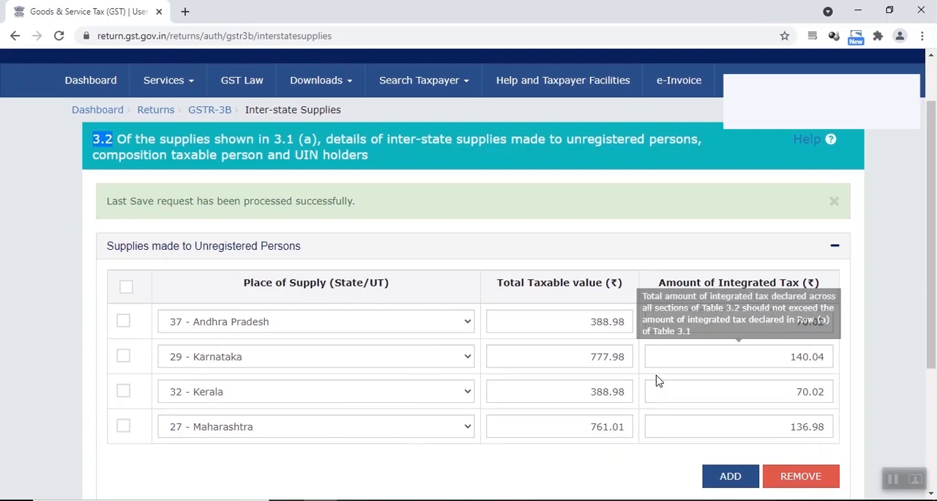
scroll(469, 293, "down", 3)
left_click(811, 396)
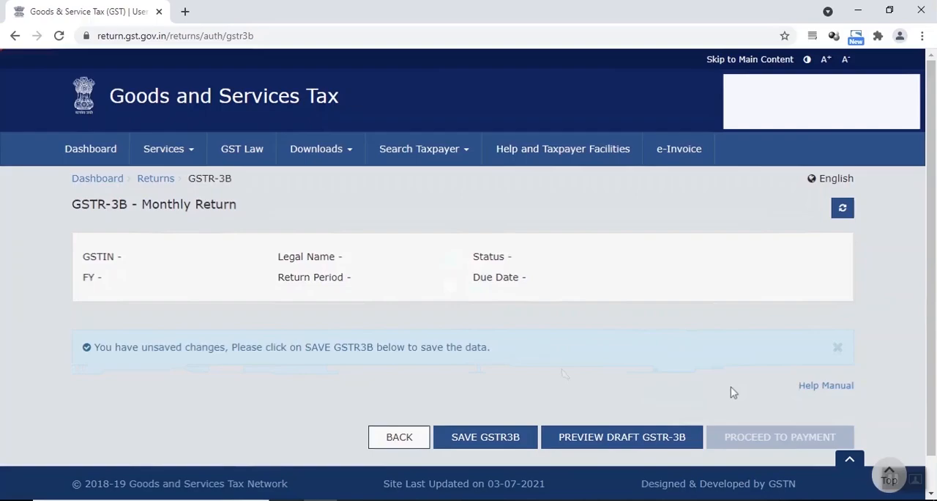